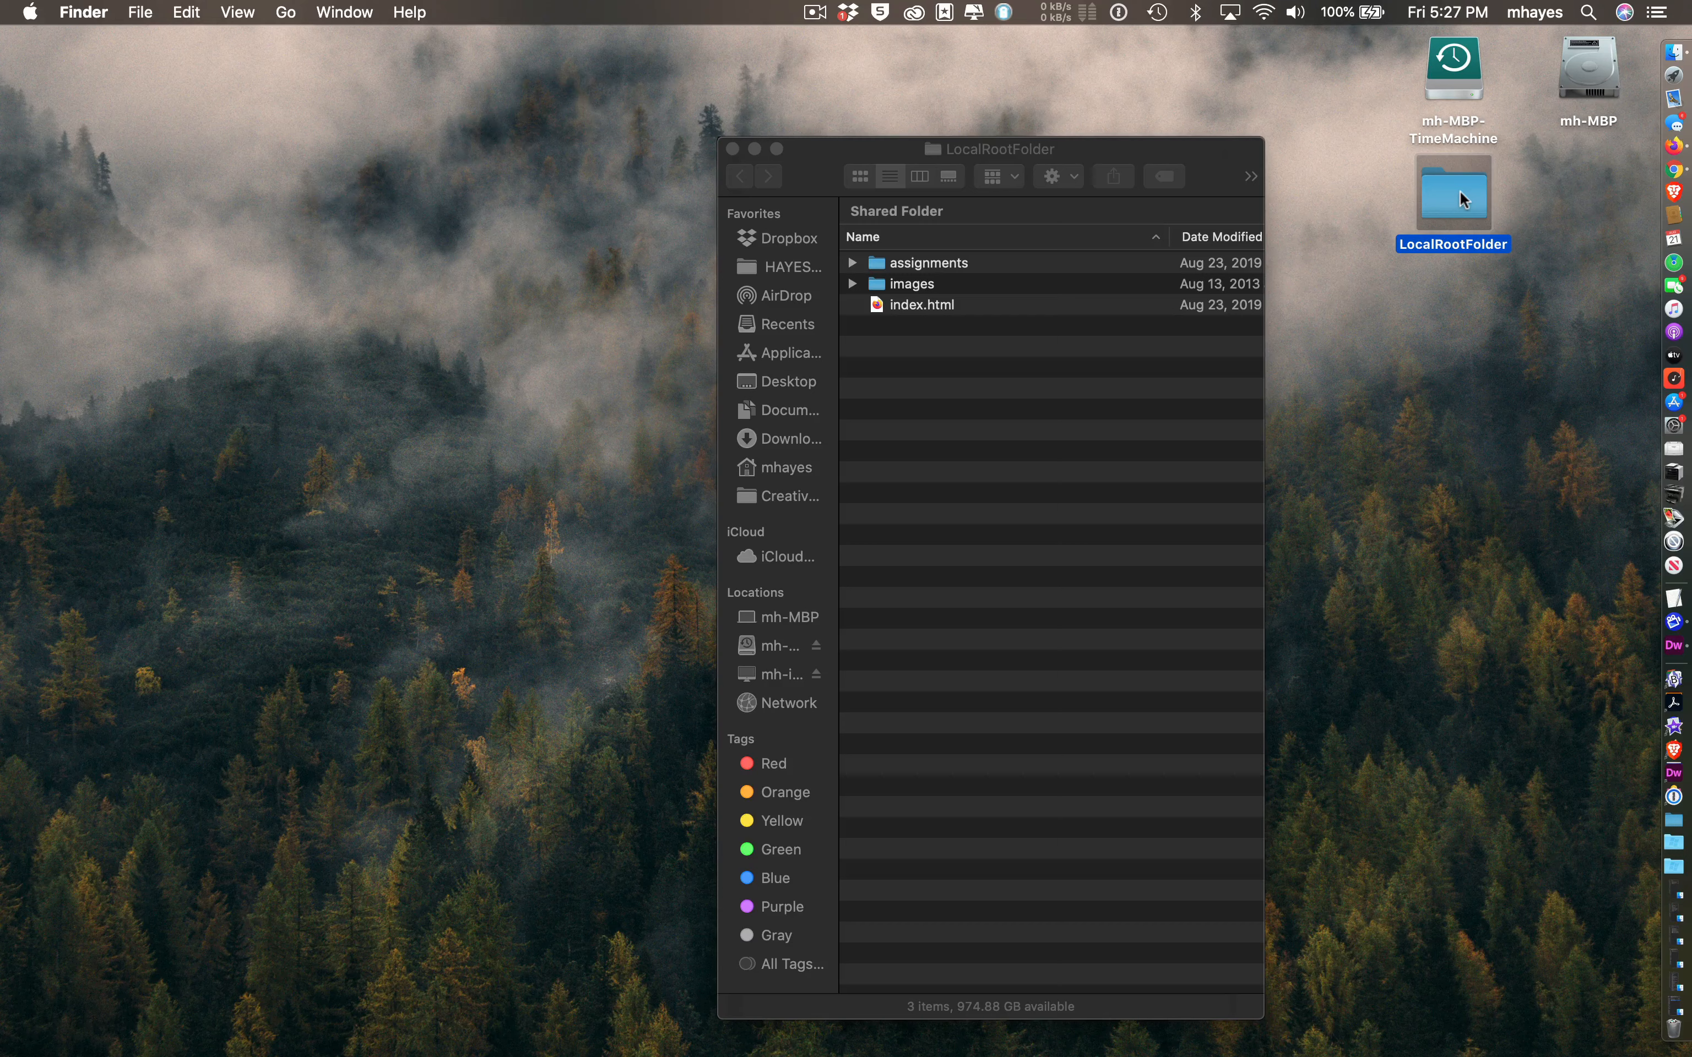
# - Browse LocalRootFolder's contents, expanding and collapsing assignments and selecting index.html
pyautogui.moveTo(1459, 190)
pyautogui.mouseDown()
pyautogui.moveTo(1461, 213)
pyautogui.moveTo(1458, 189)
pyautogui.mouseUp()
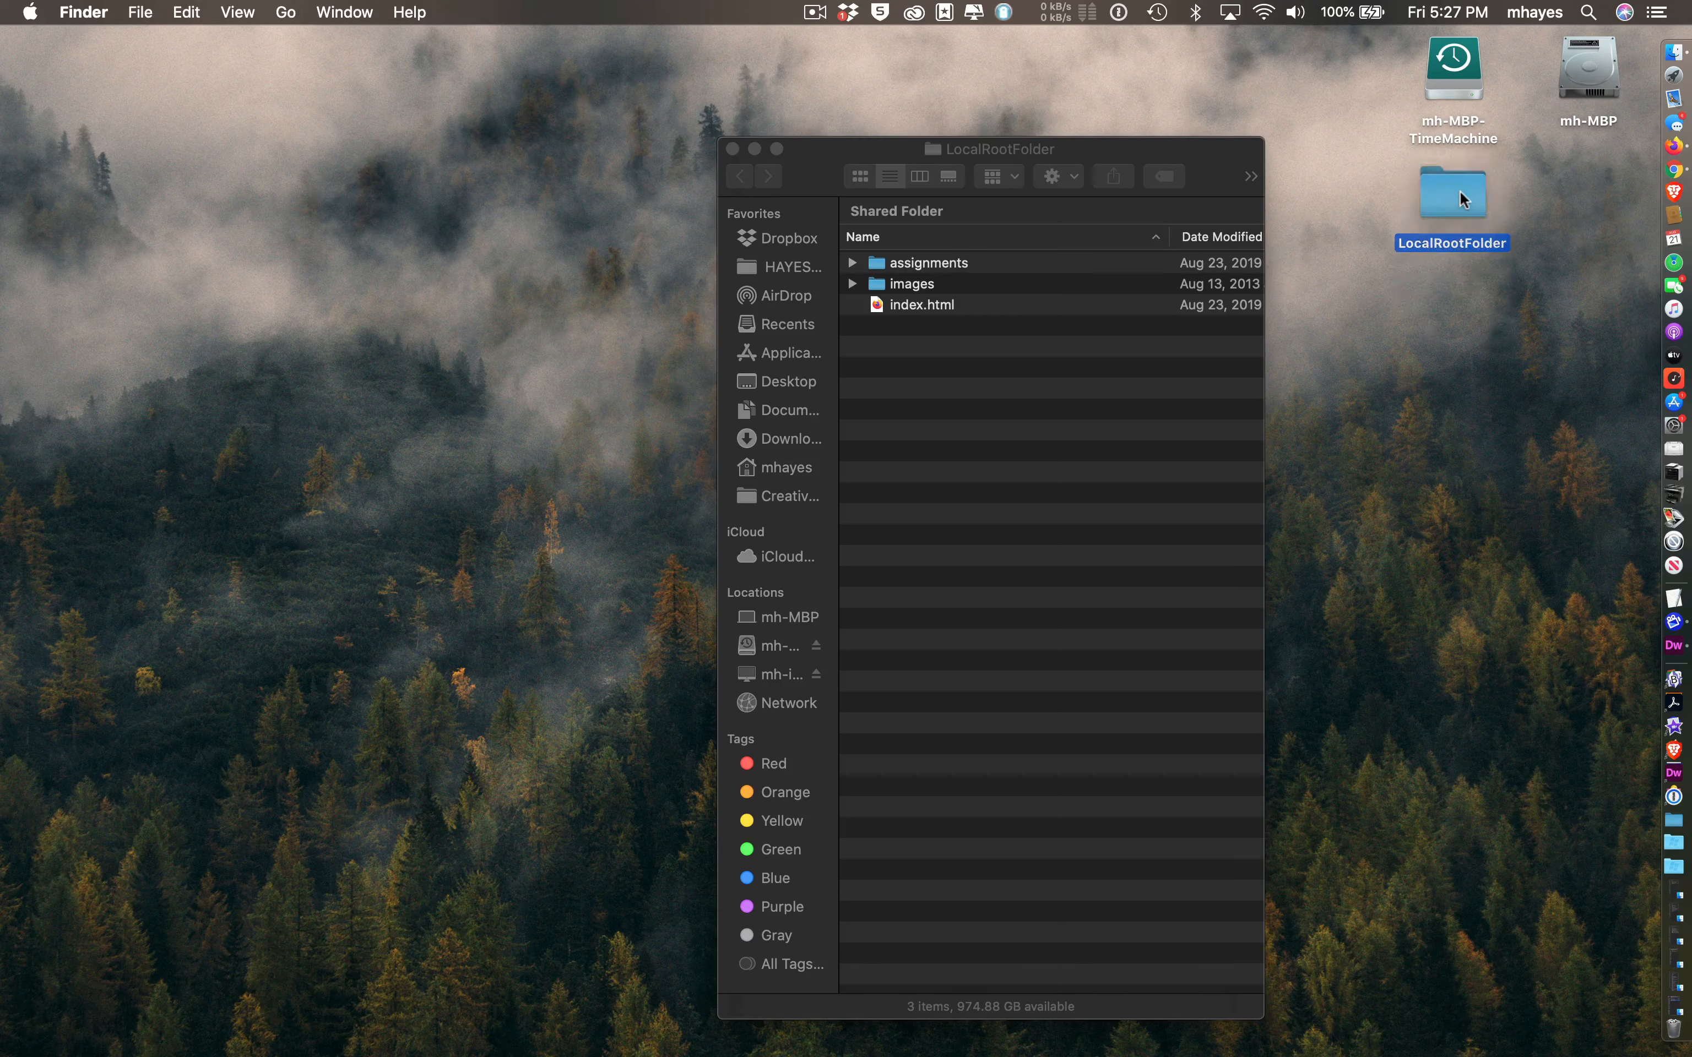
pyautogui.click(1157, 148)
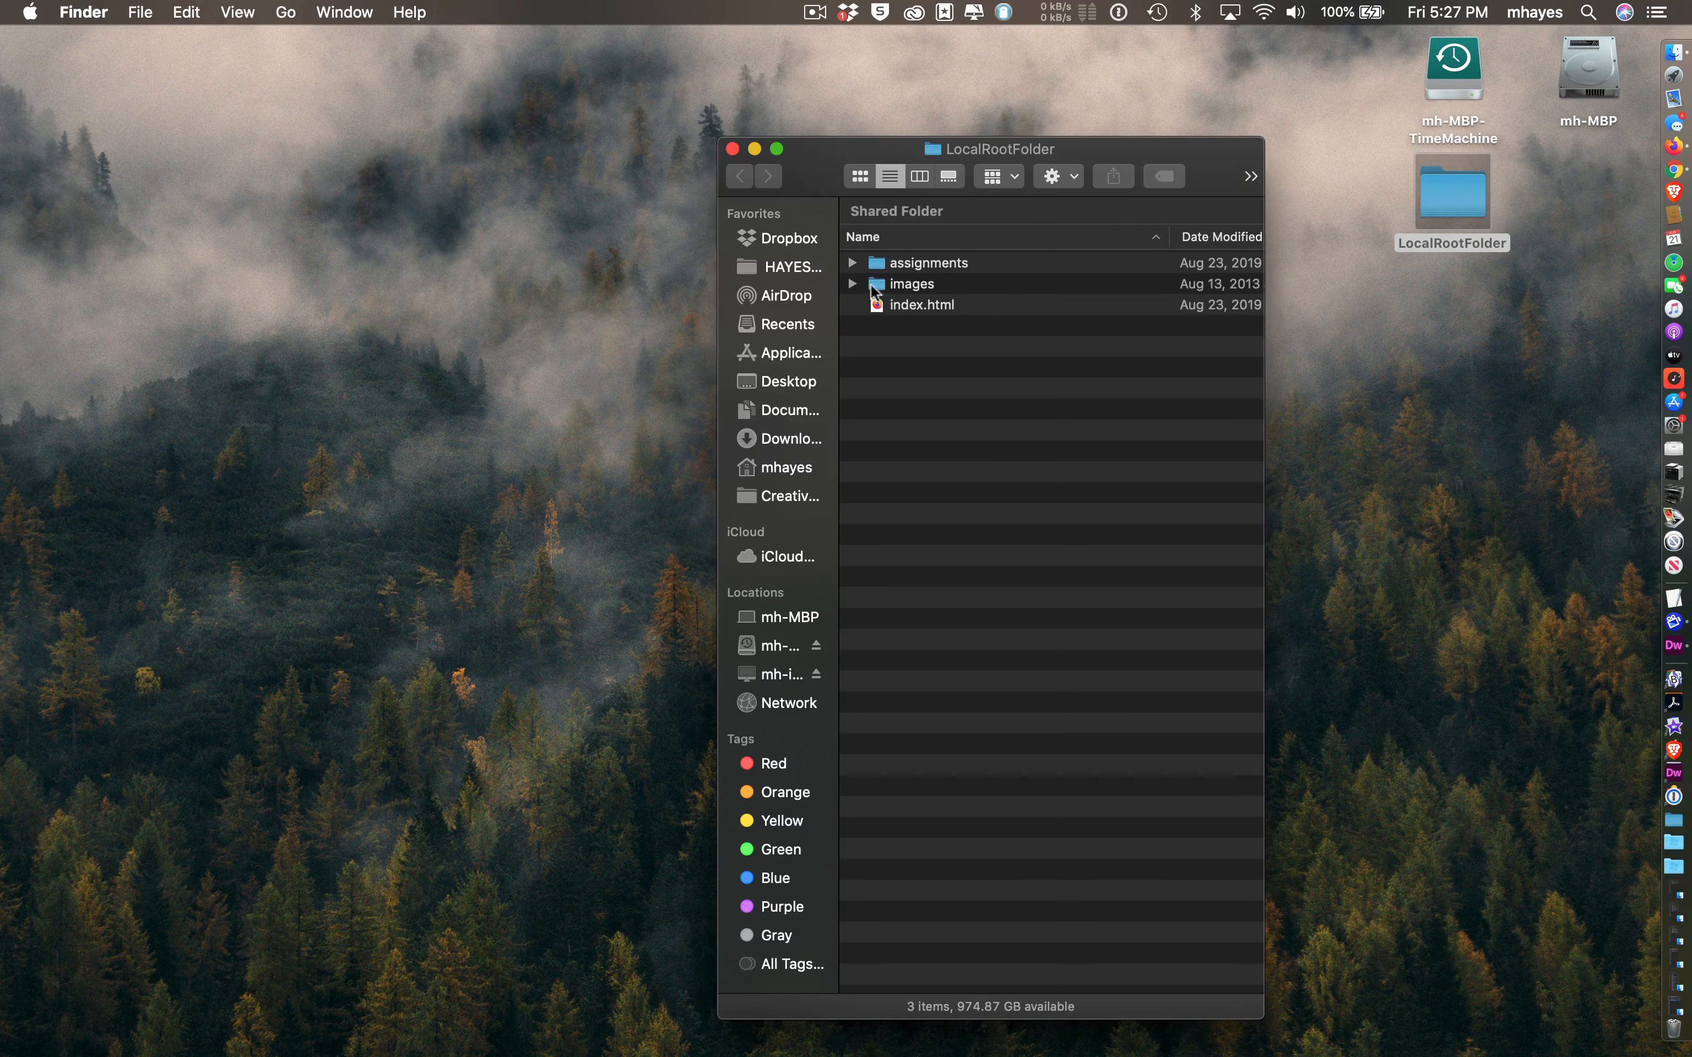
pyautogui.click(852, 264)
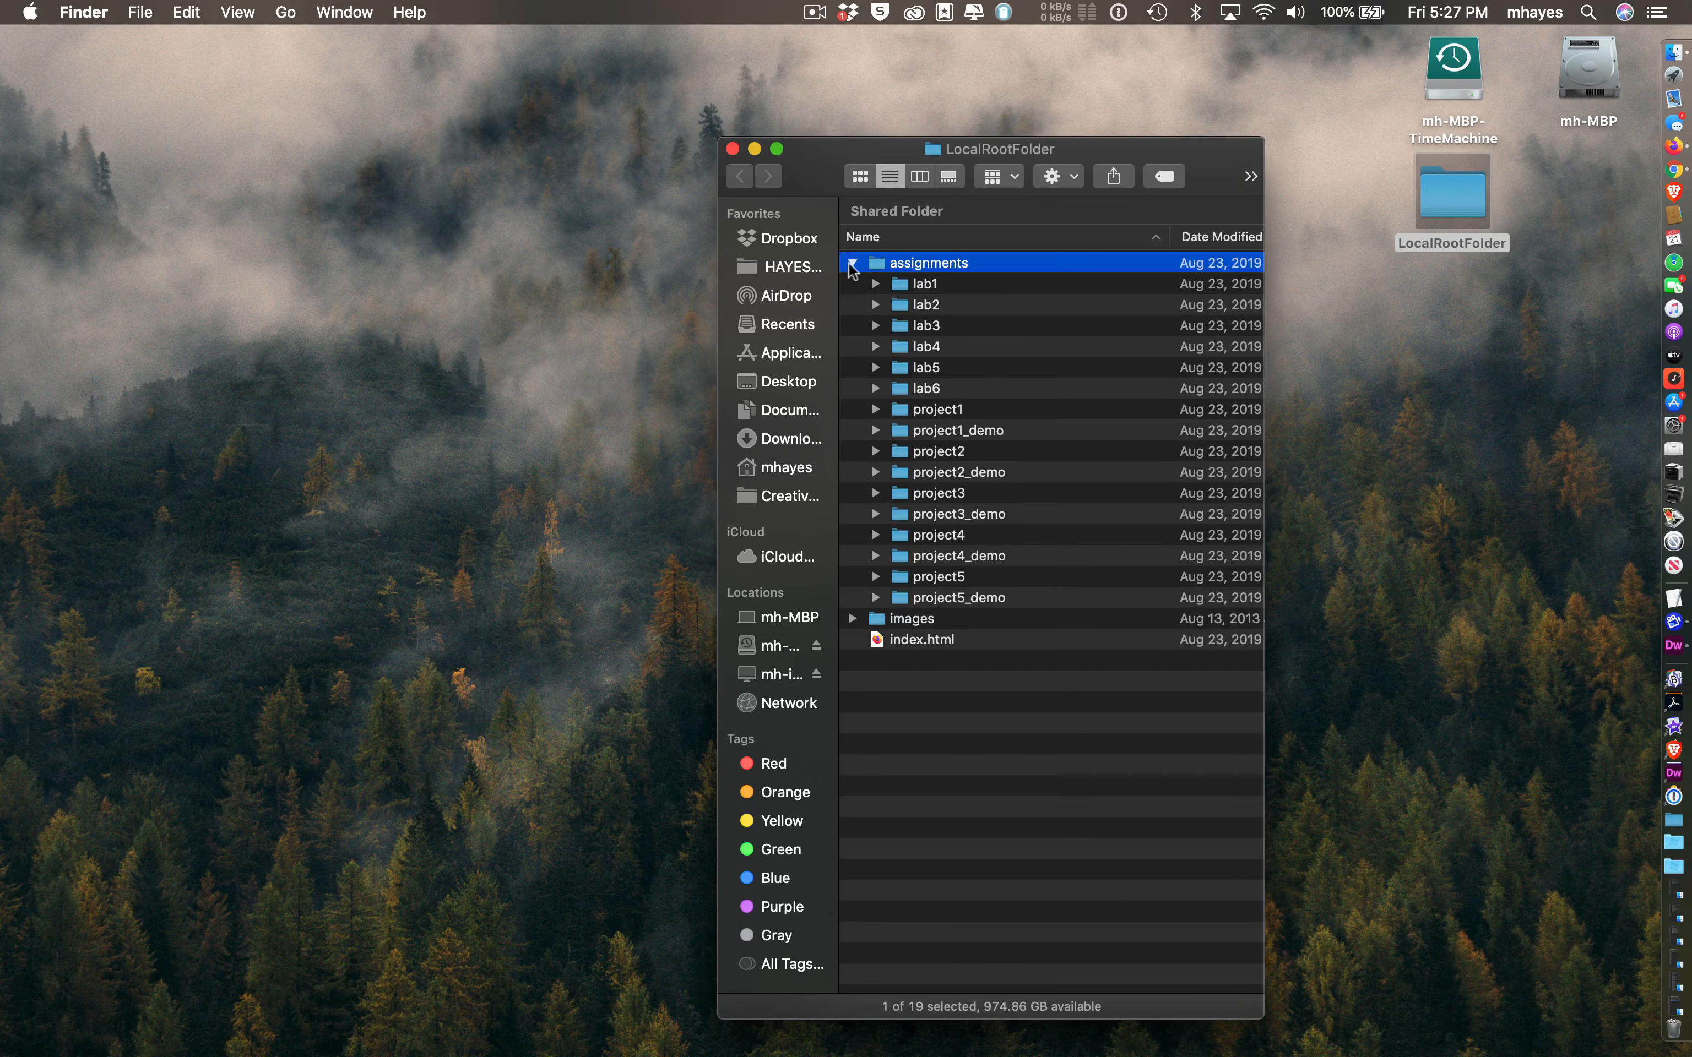
pyautogui.click(851, 266)
pyautogui.click(907, 371)
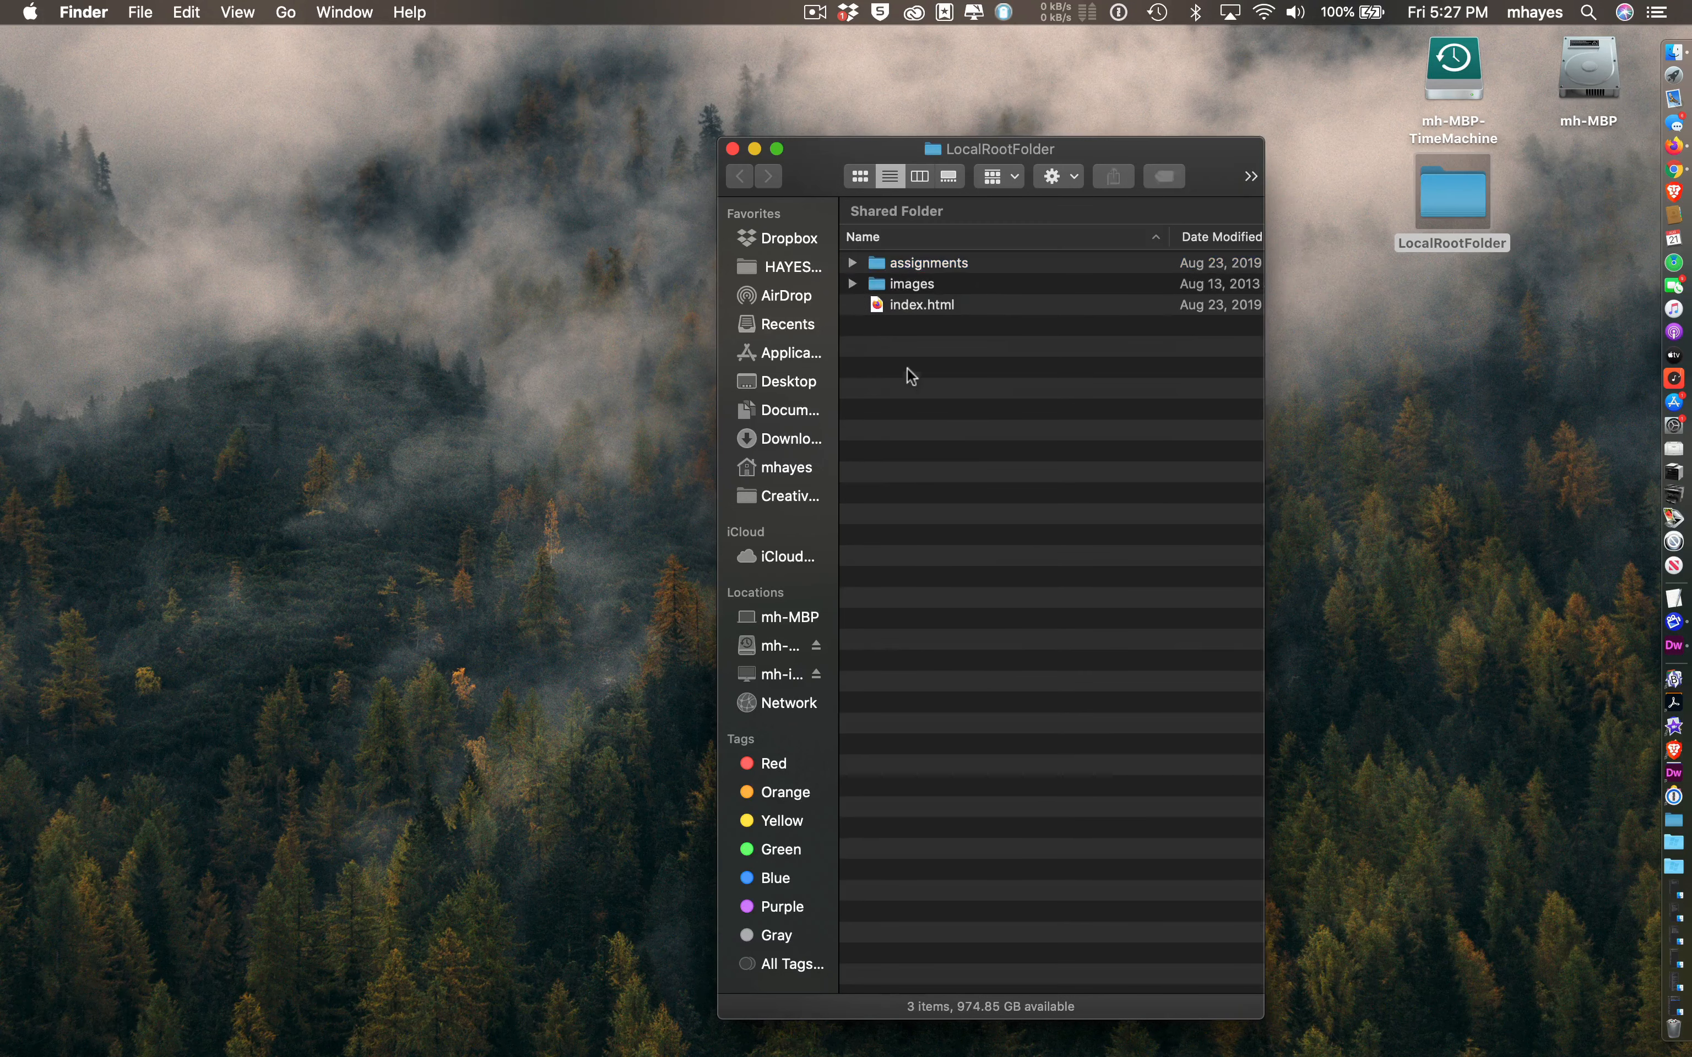
pyautogui.click(874, 302)
pyautogui.click(937, 443)
# - In Chrome, highlight the Step-by-Step Instructions heading, 'Download' and the Dreamweaver configuration step
pyautogui.press('super+Tab')
pyautogui.press('super+Tab')
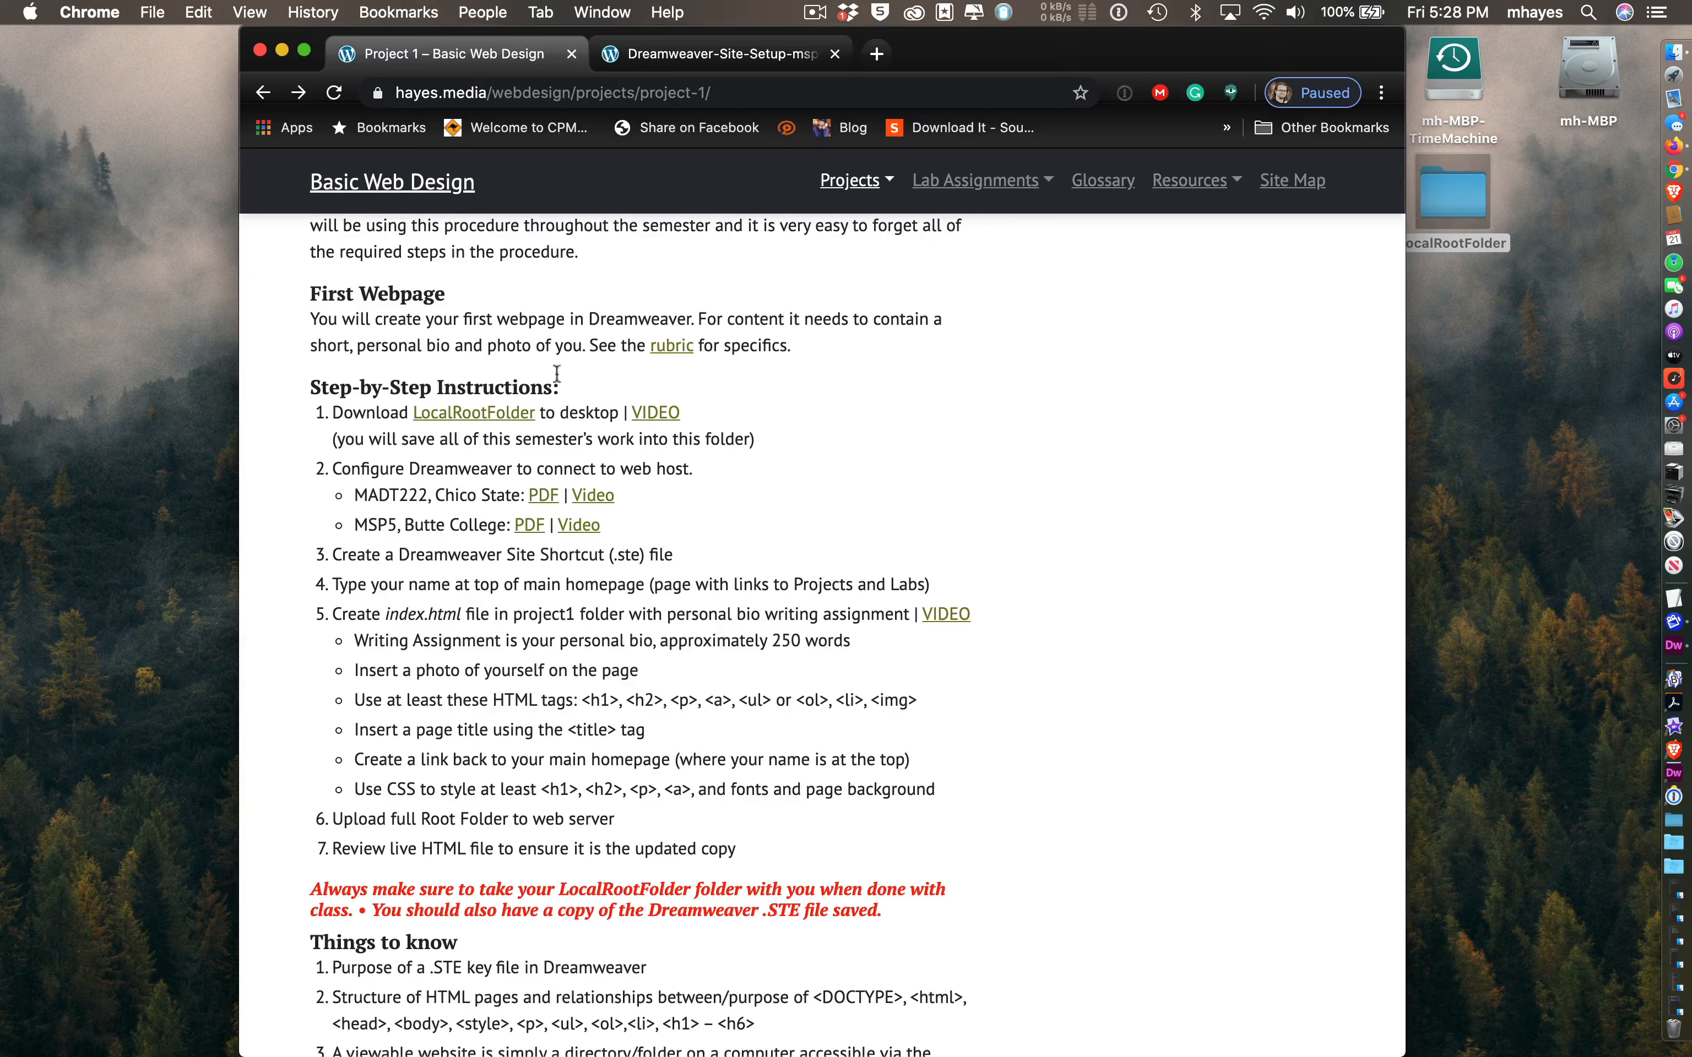
pyautogui.moveTo(568, 388); pyautogui.dragTo(308, 397)
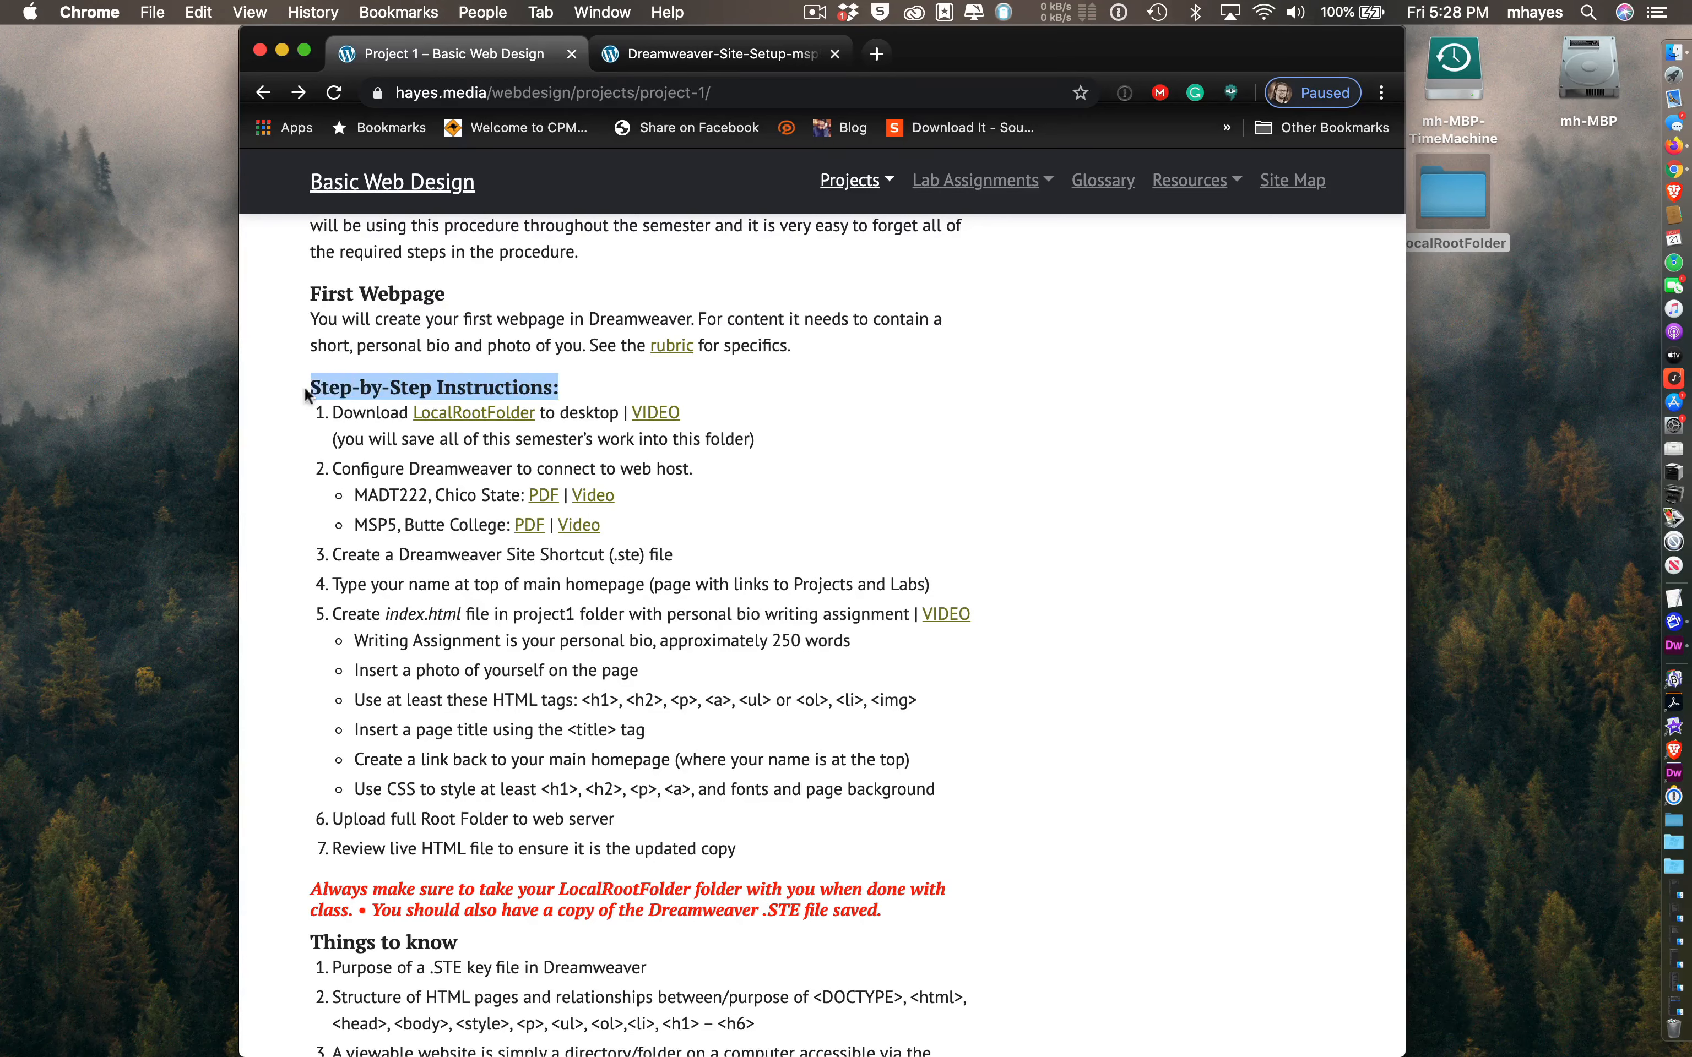
pyautogui.doubleClick(378, 406)
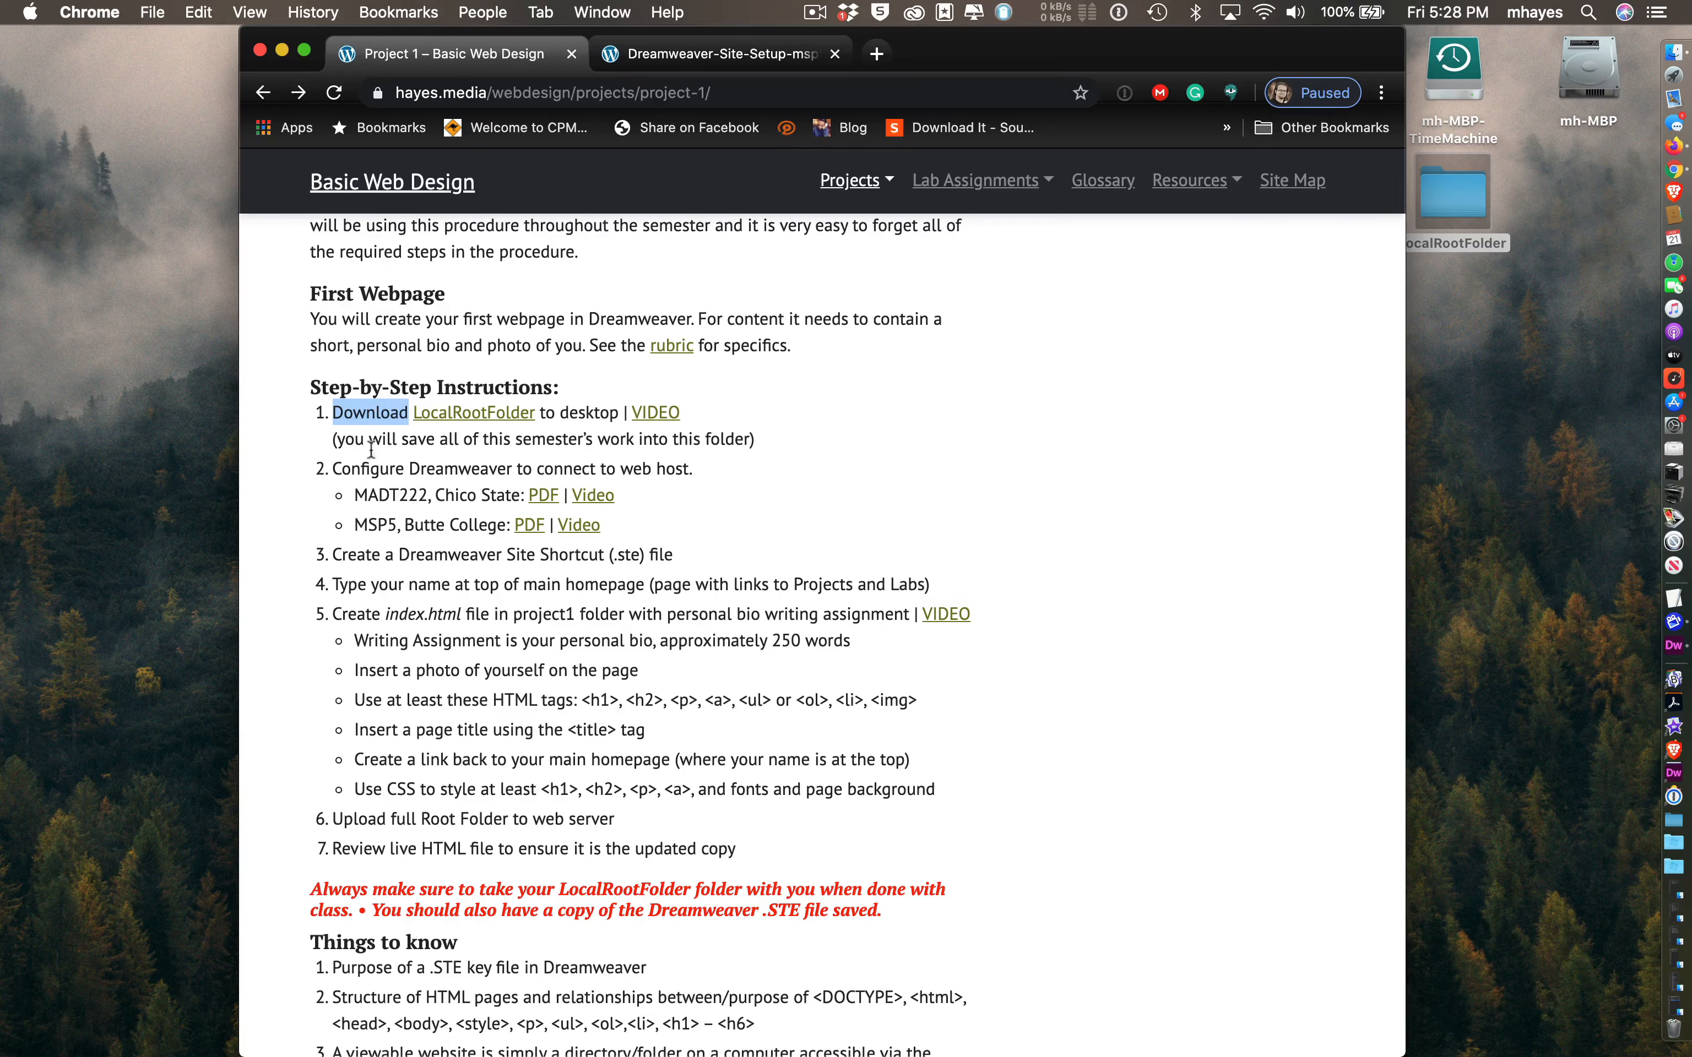
pyautogui.click(334, 475)
pyautogui.moveTo(334, 475); pyautogui.dragTo(688, 471)
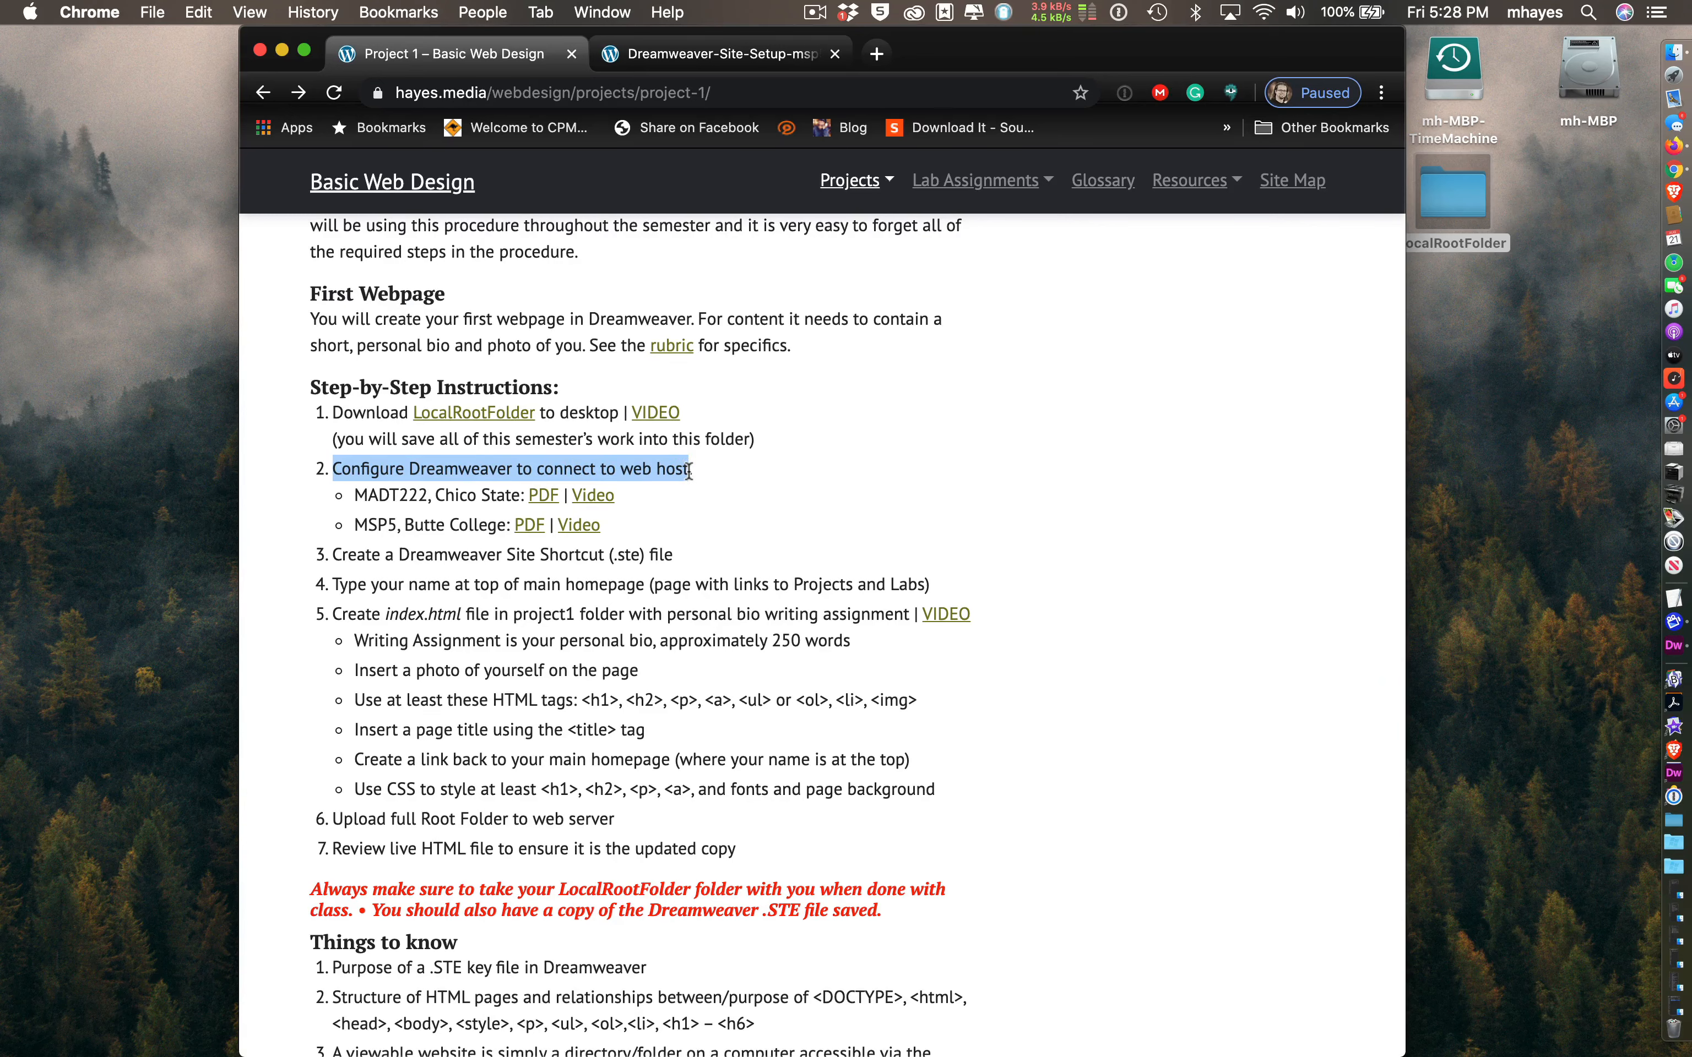
pyautogui.click(767, 479)
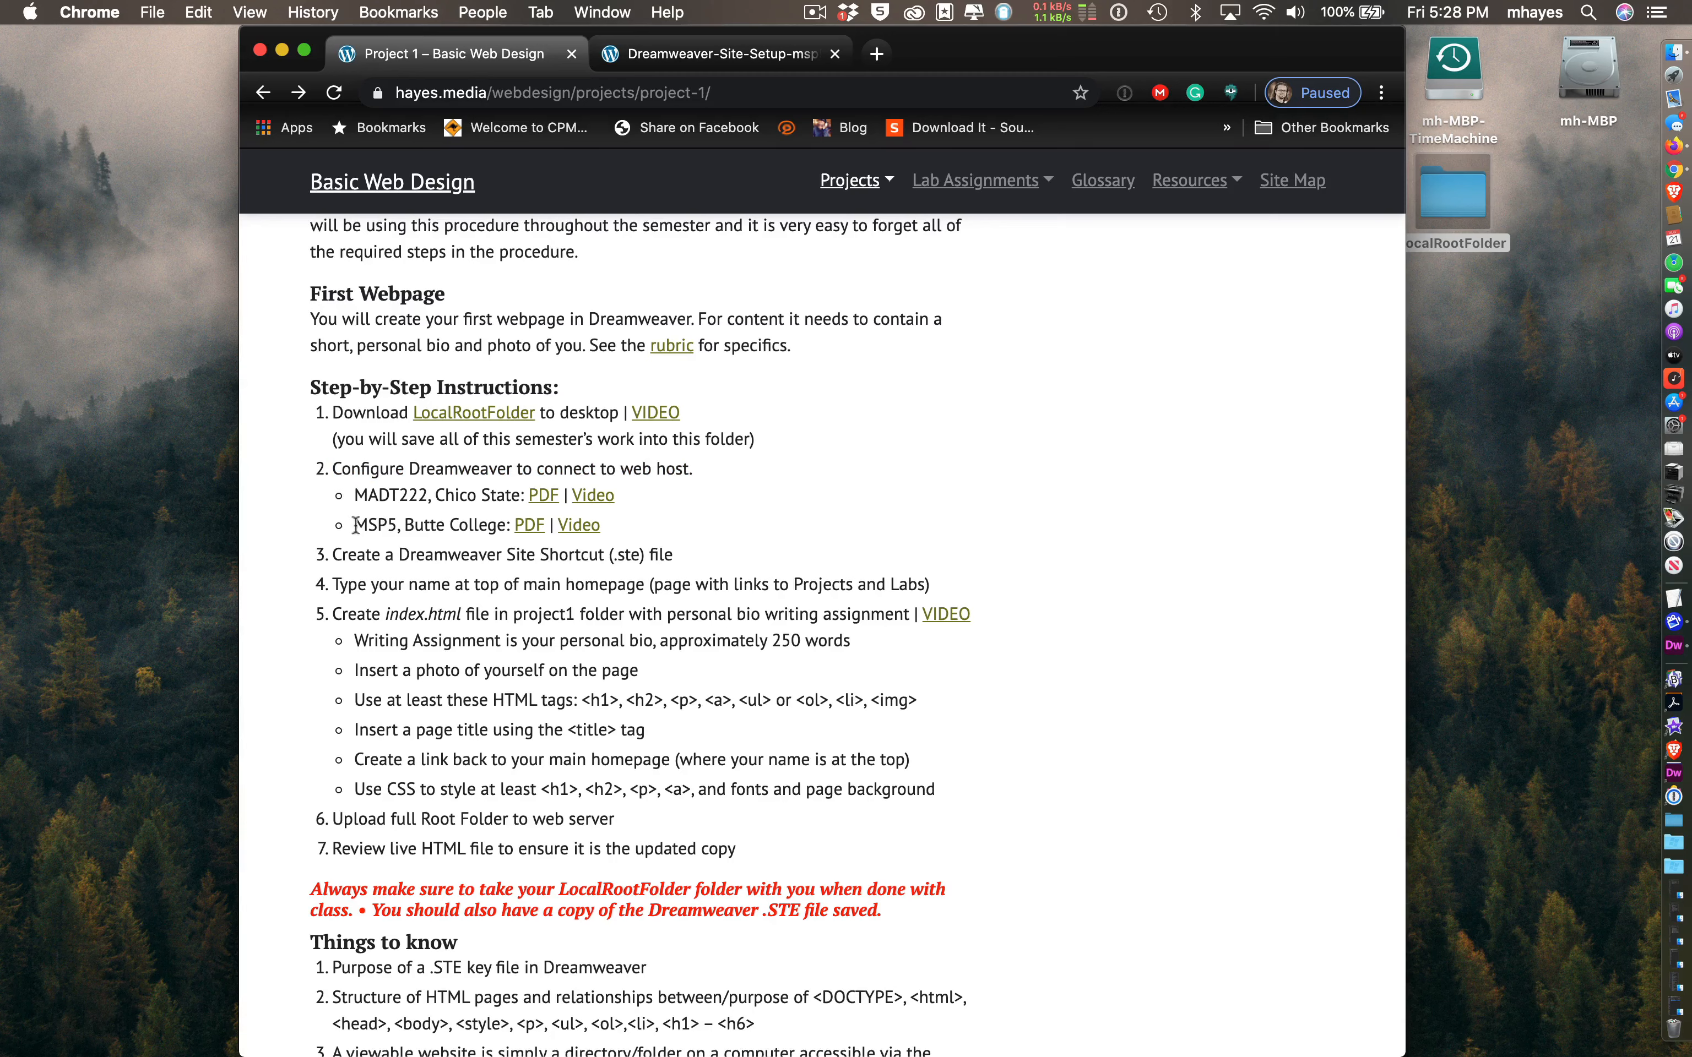
# - Highlight the MADT222 and MSP5 course names in step 2
pyautogui.doubleClick(380, 492)
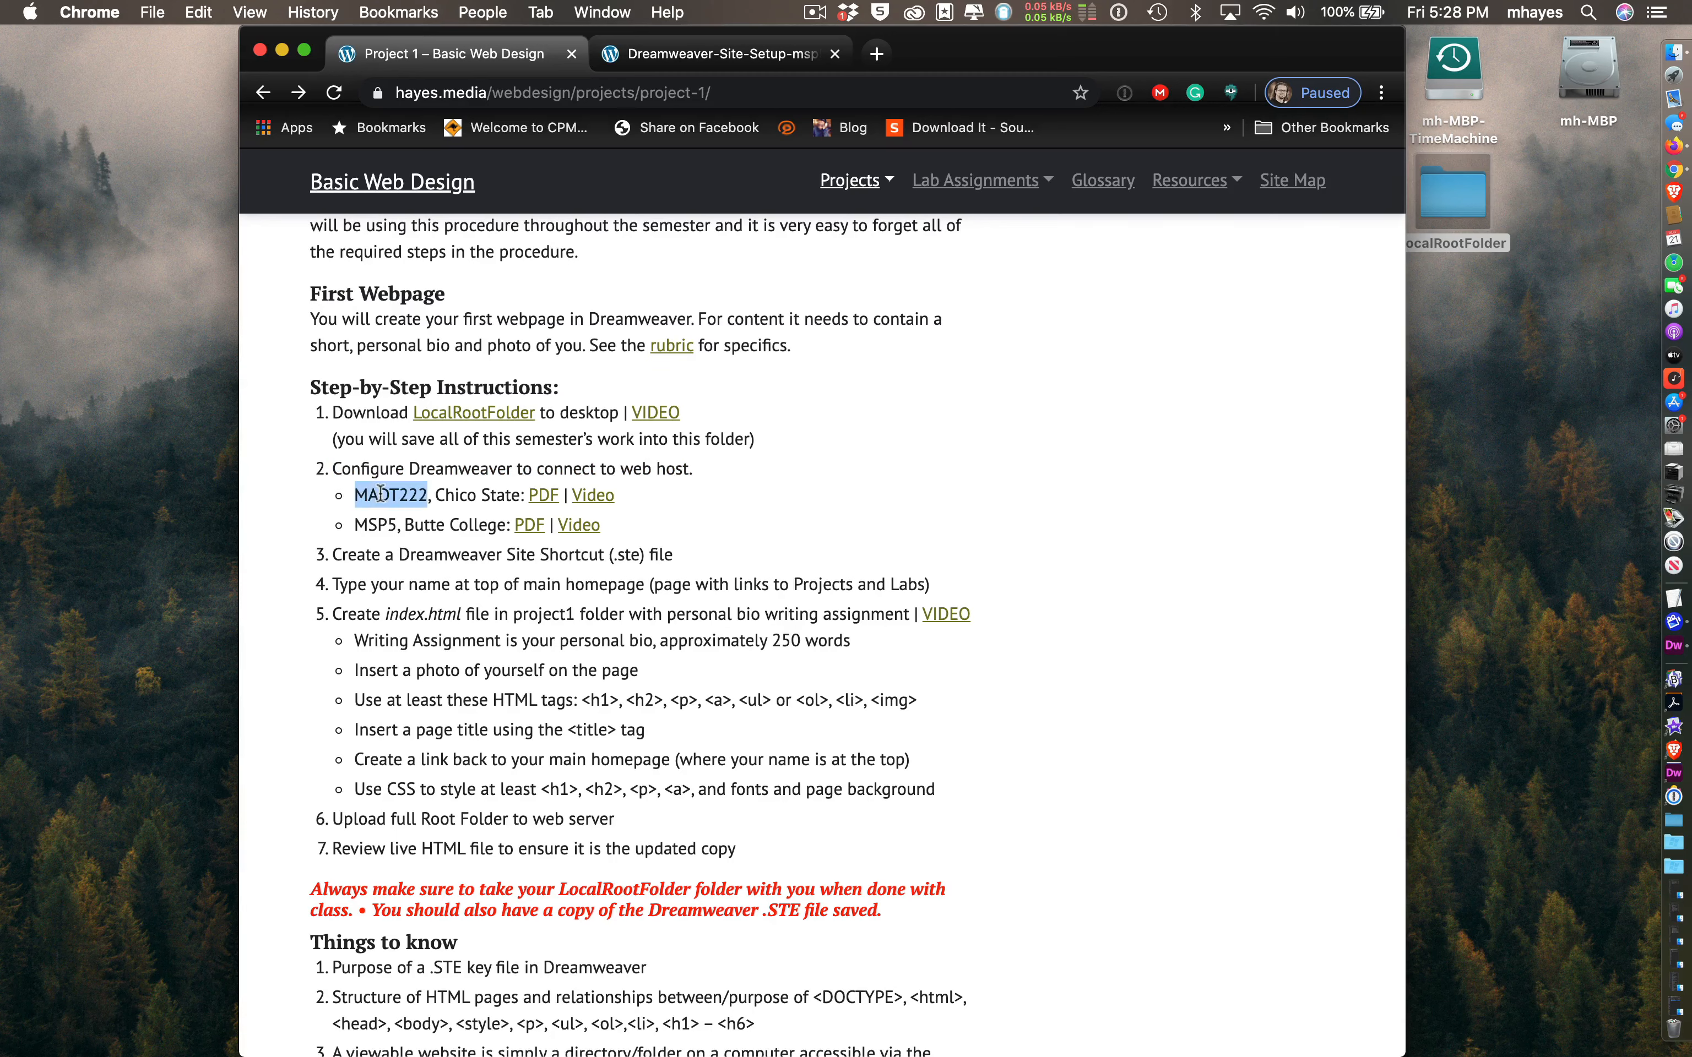
pyautogui.doubleClick(374, 526)
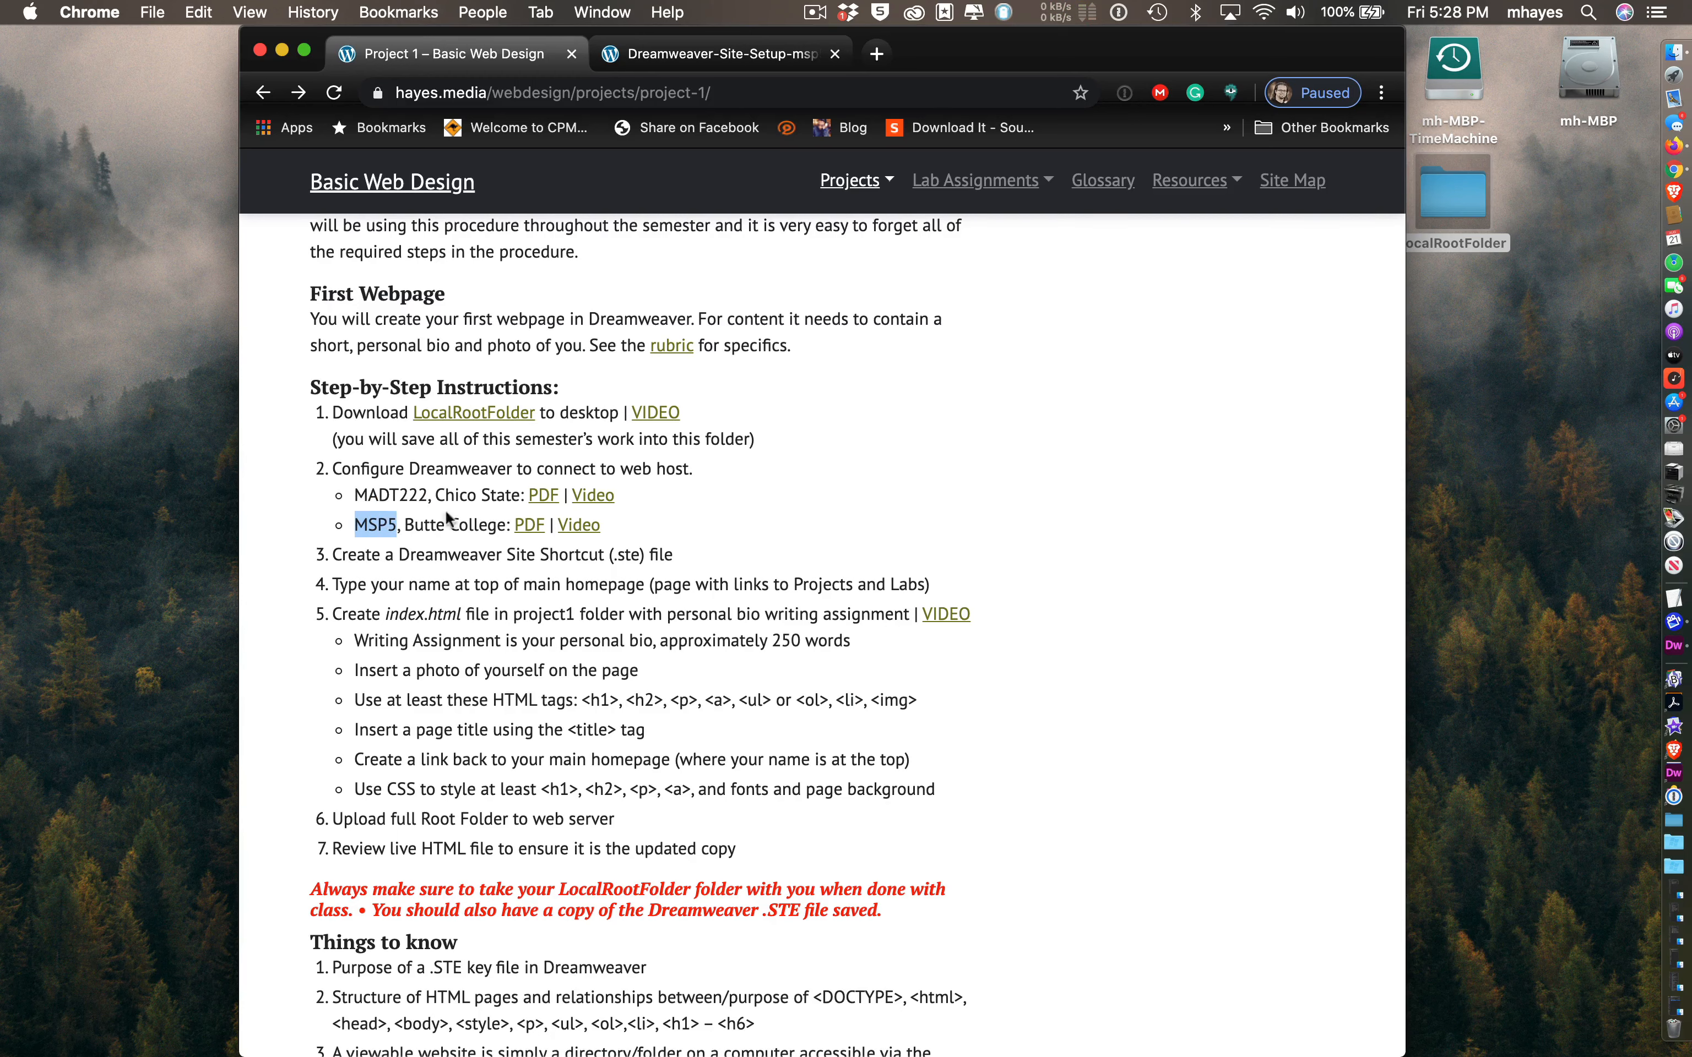
pyautogui.click(428, 525)
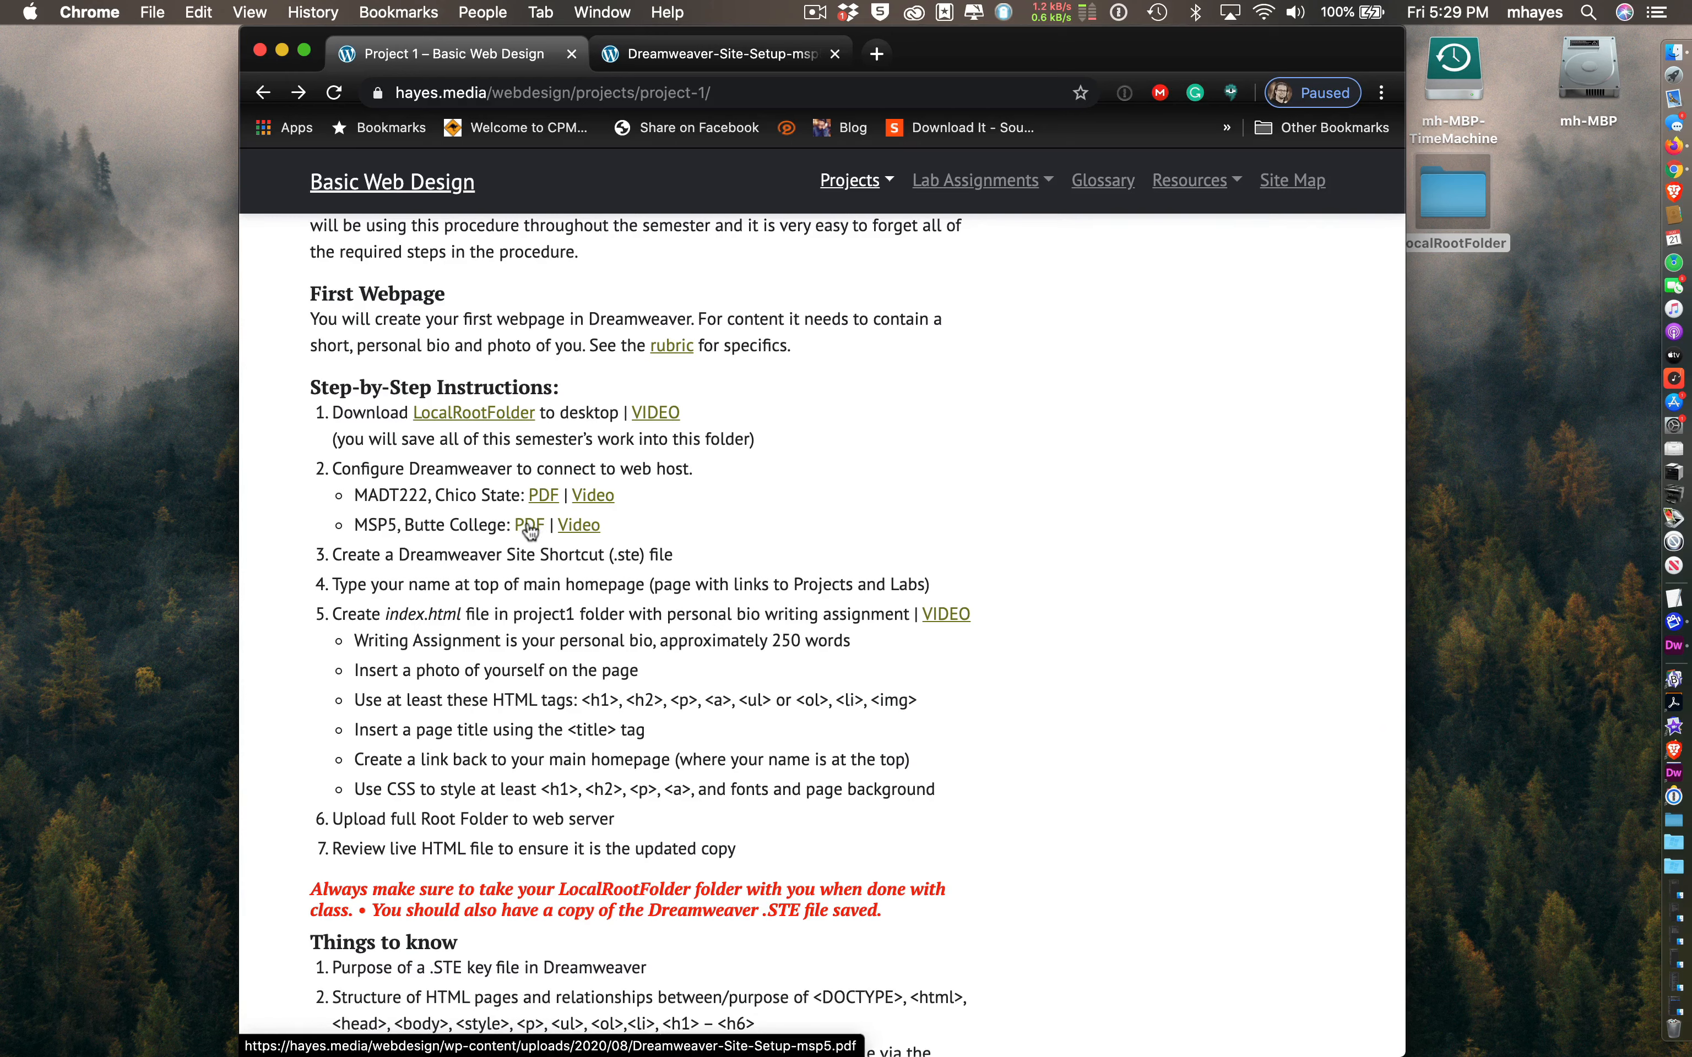
# - Open the site setup PDF tab and scroll down to its server settings step
pyautogui.click(677, 54)
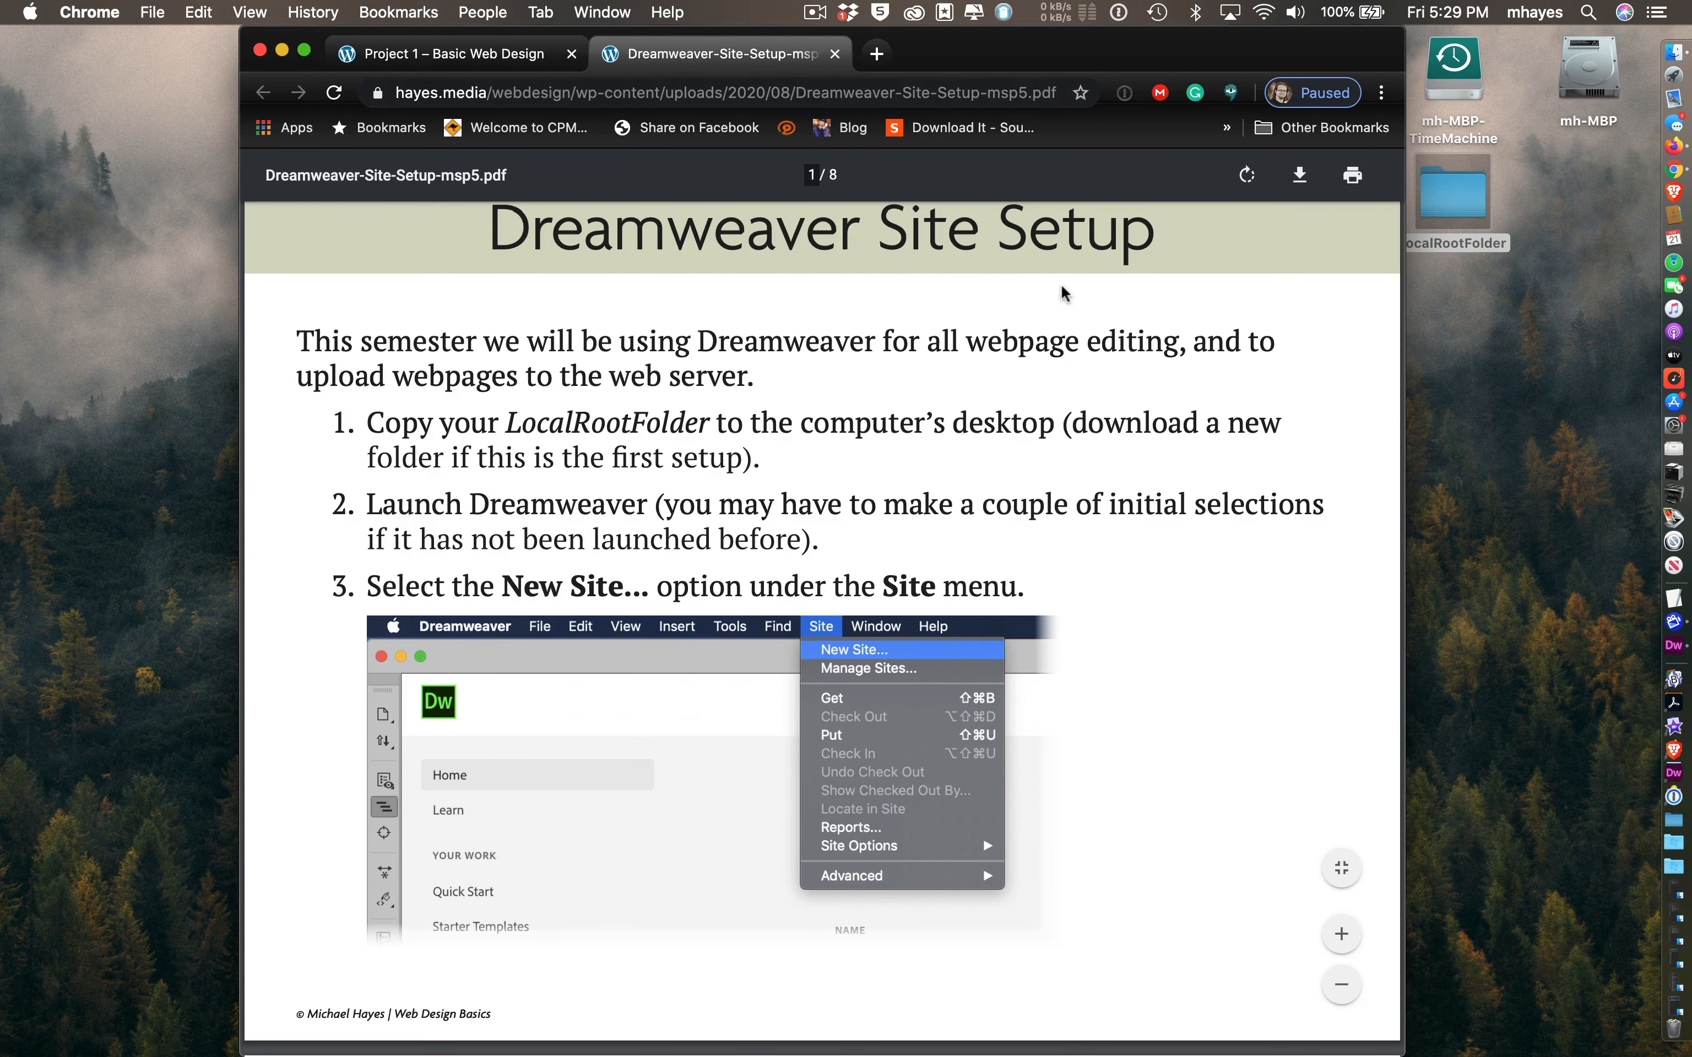
pyautogui.scroll(-1, 1131, 552)
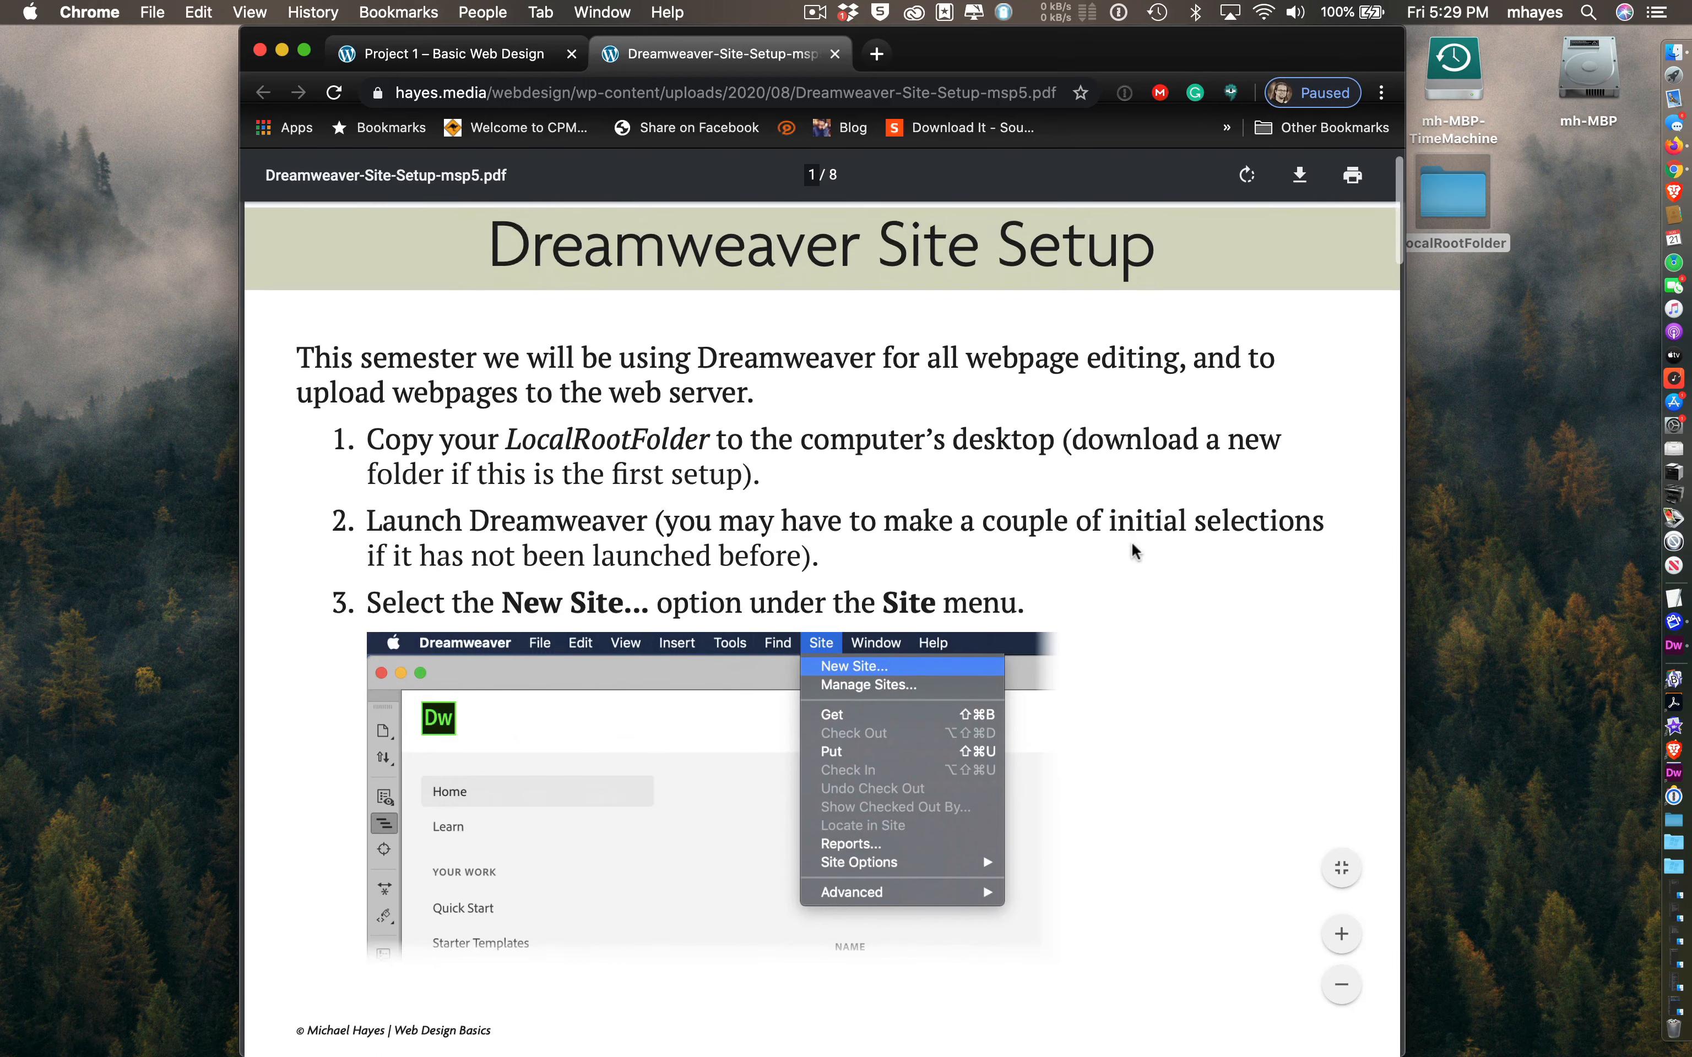
pyautogui.scroll(-5, 1134, 553)
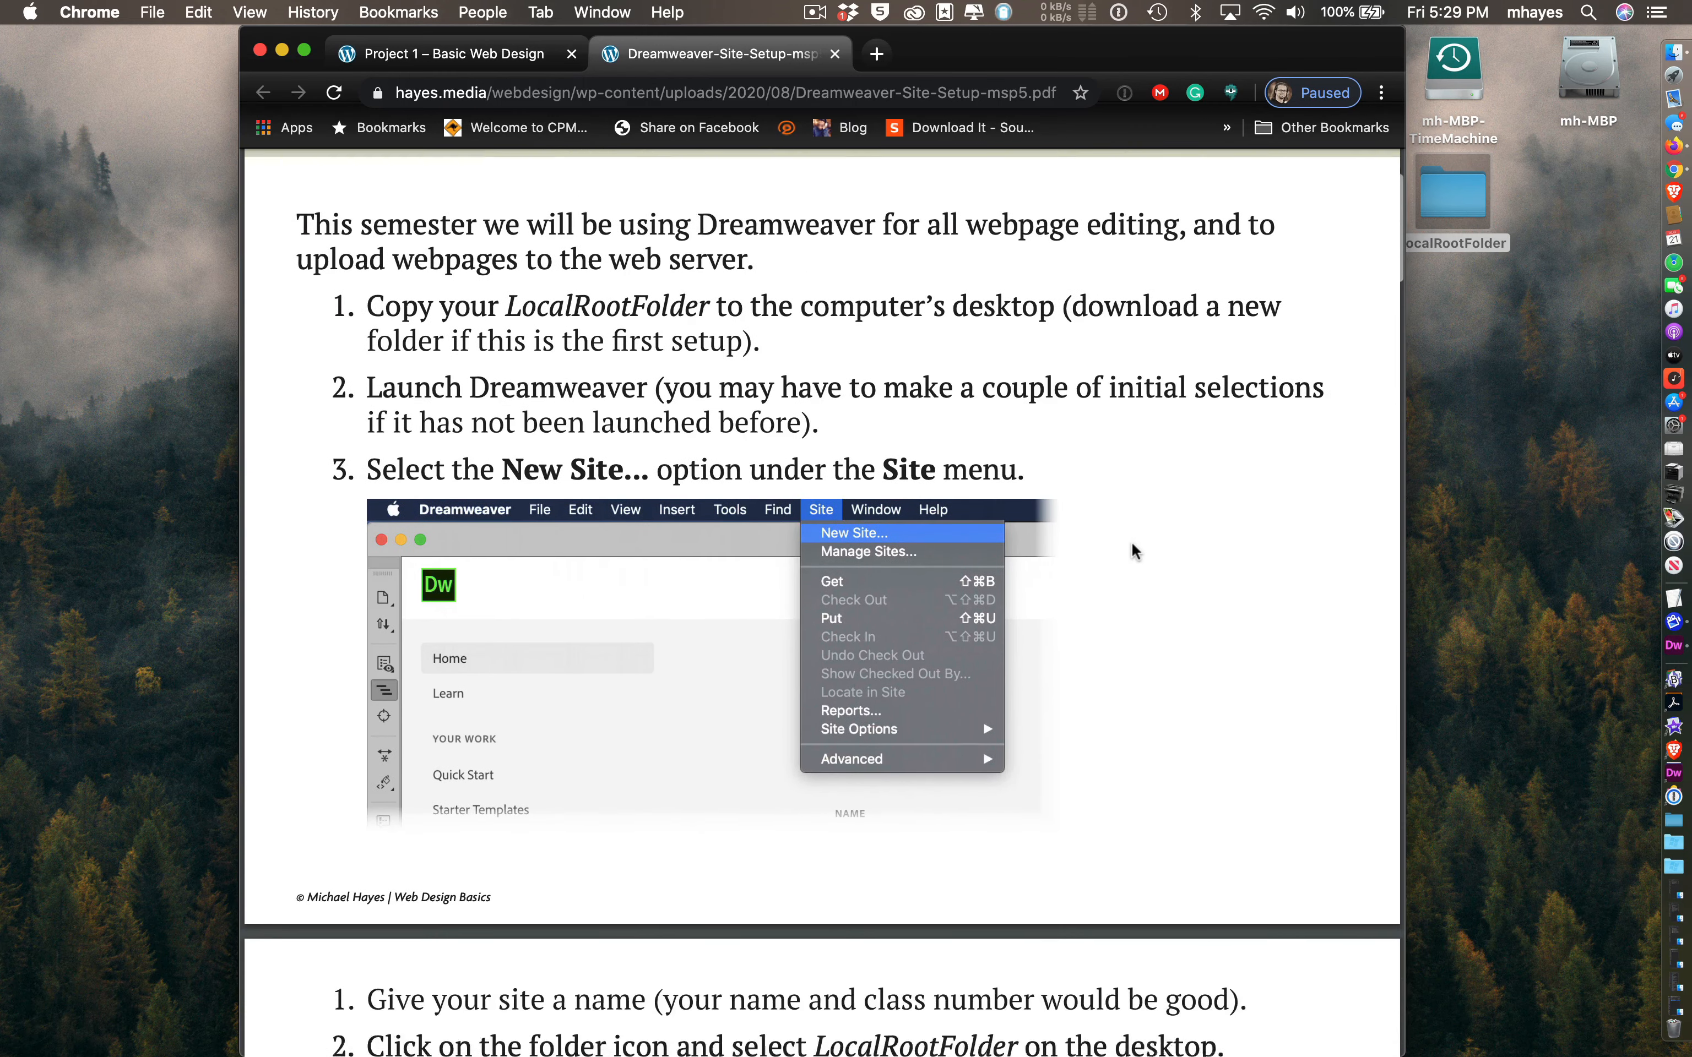
pyautogui.scroll(-12, 1134, 552)
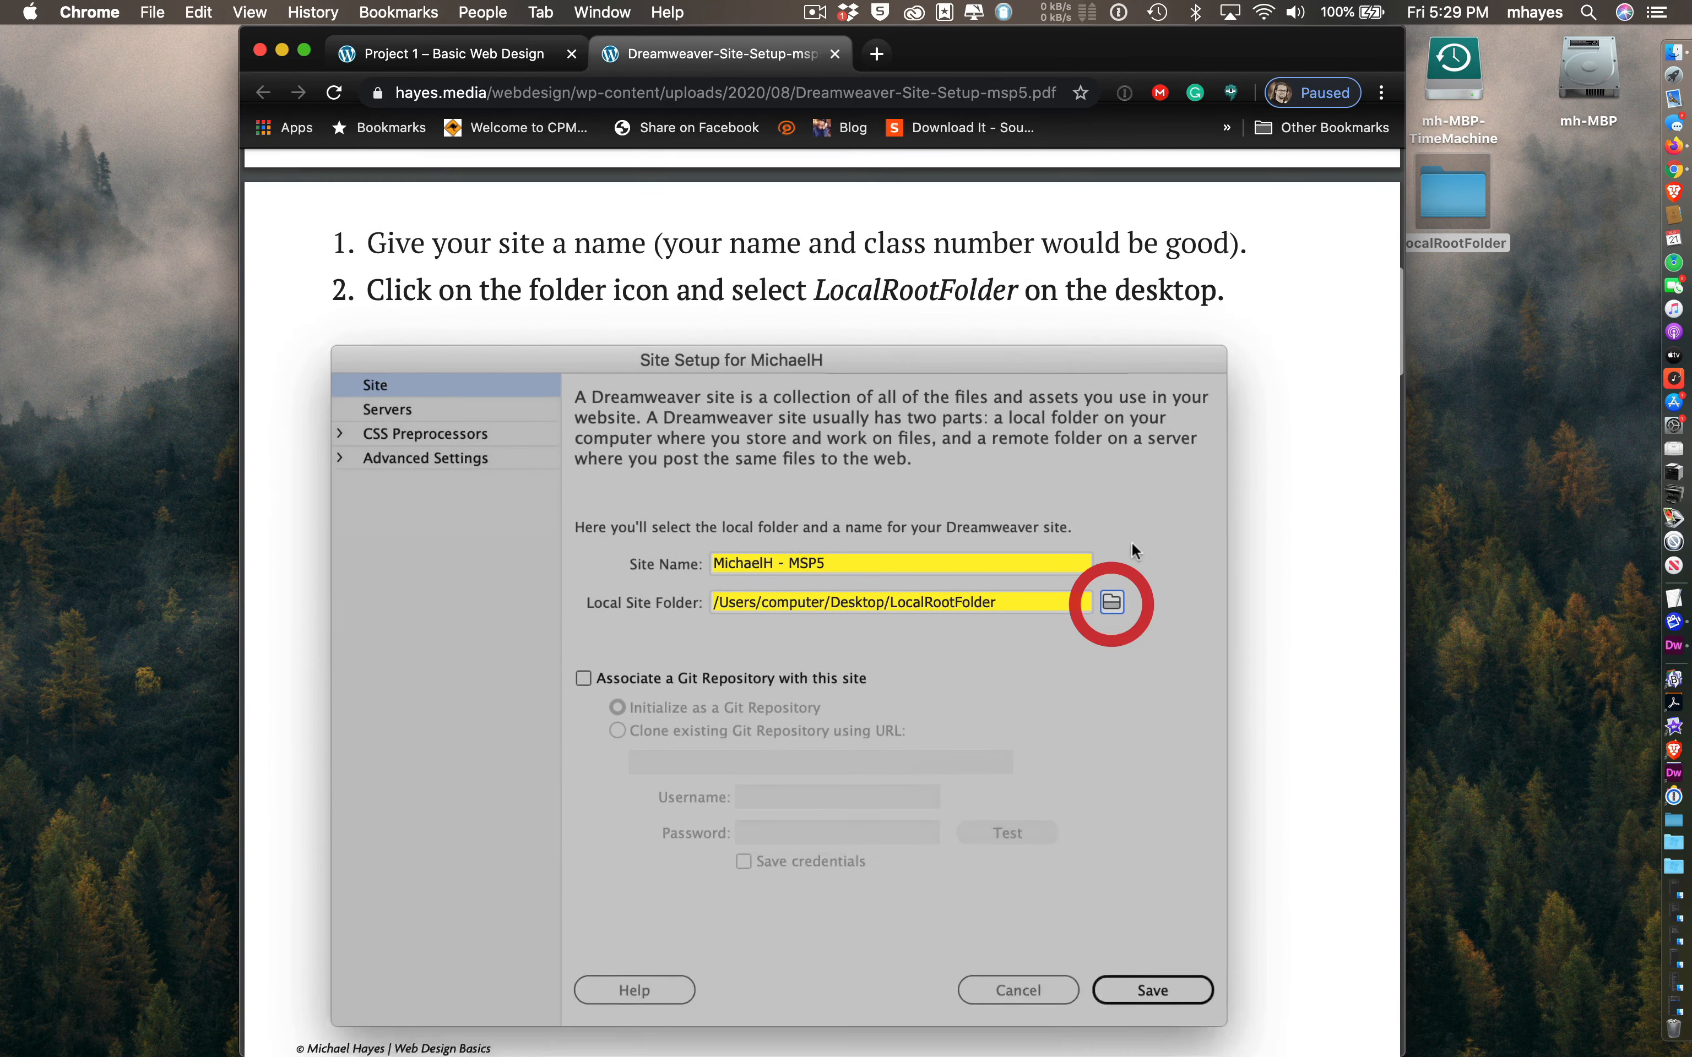
pyautogui.scroll(-18, 1131, 542)
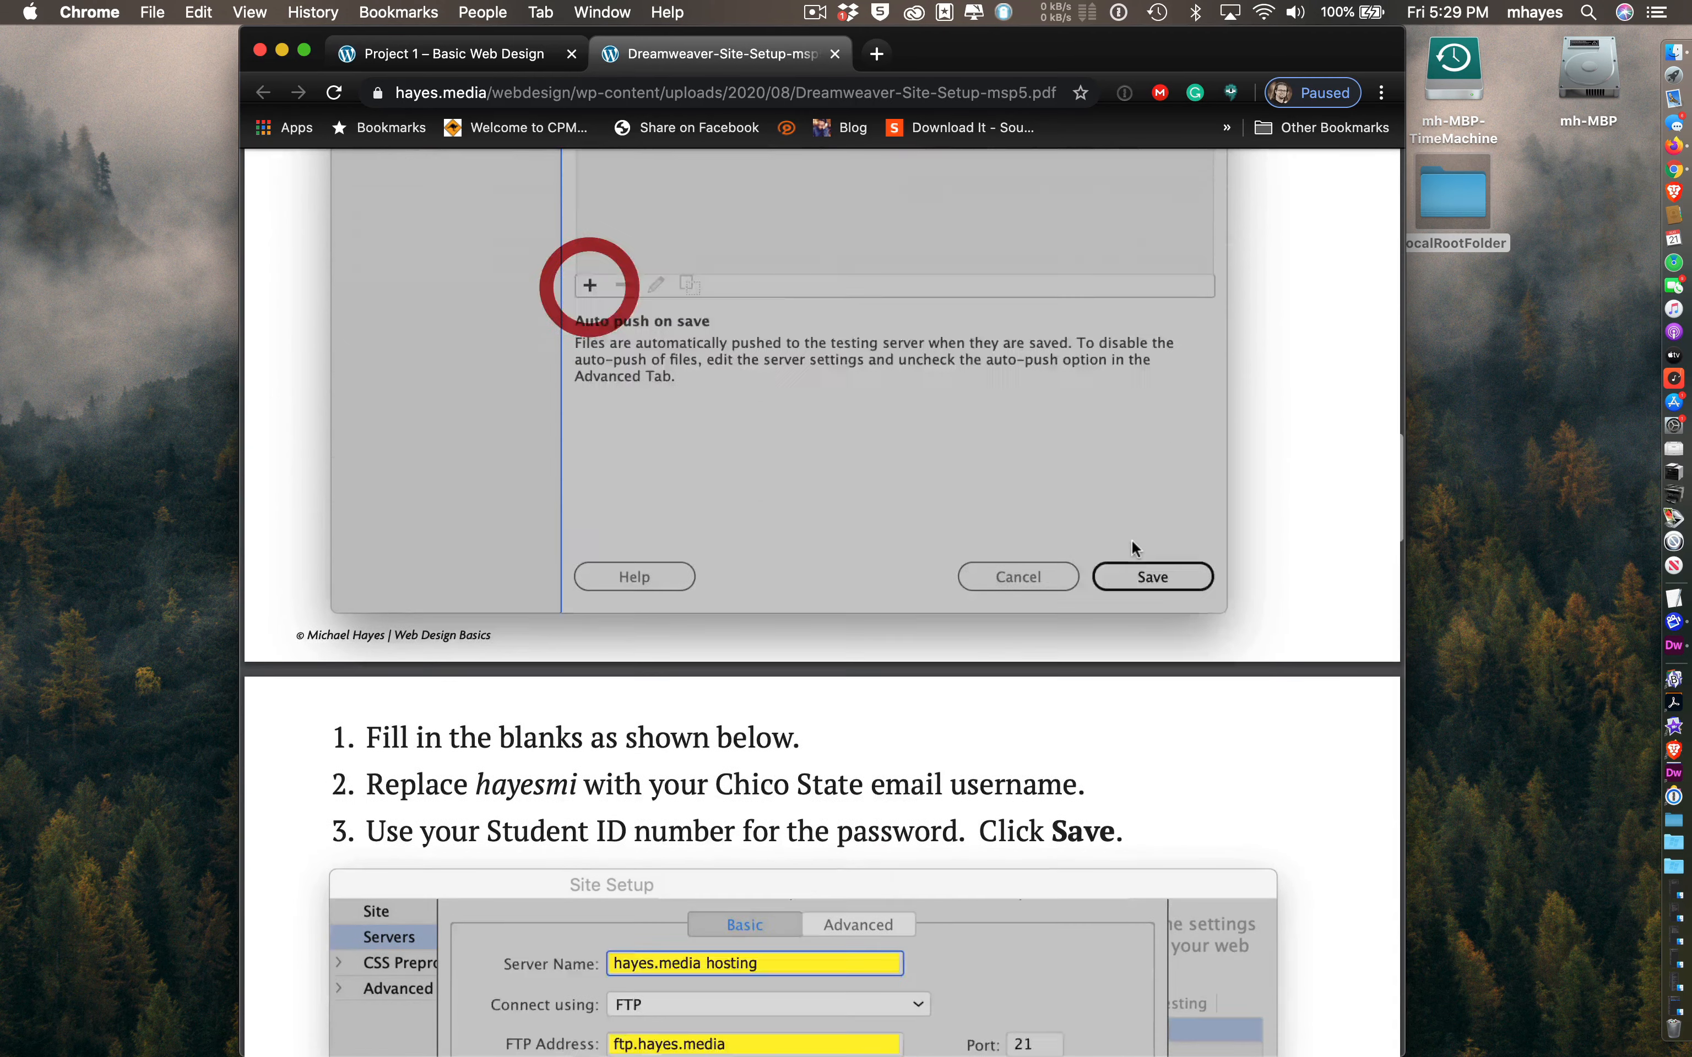
pyautogui.scroll(-4, 1132, 542)
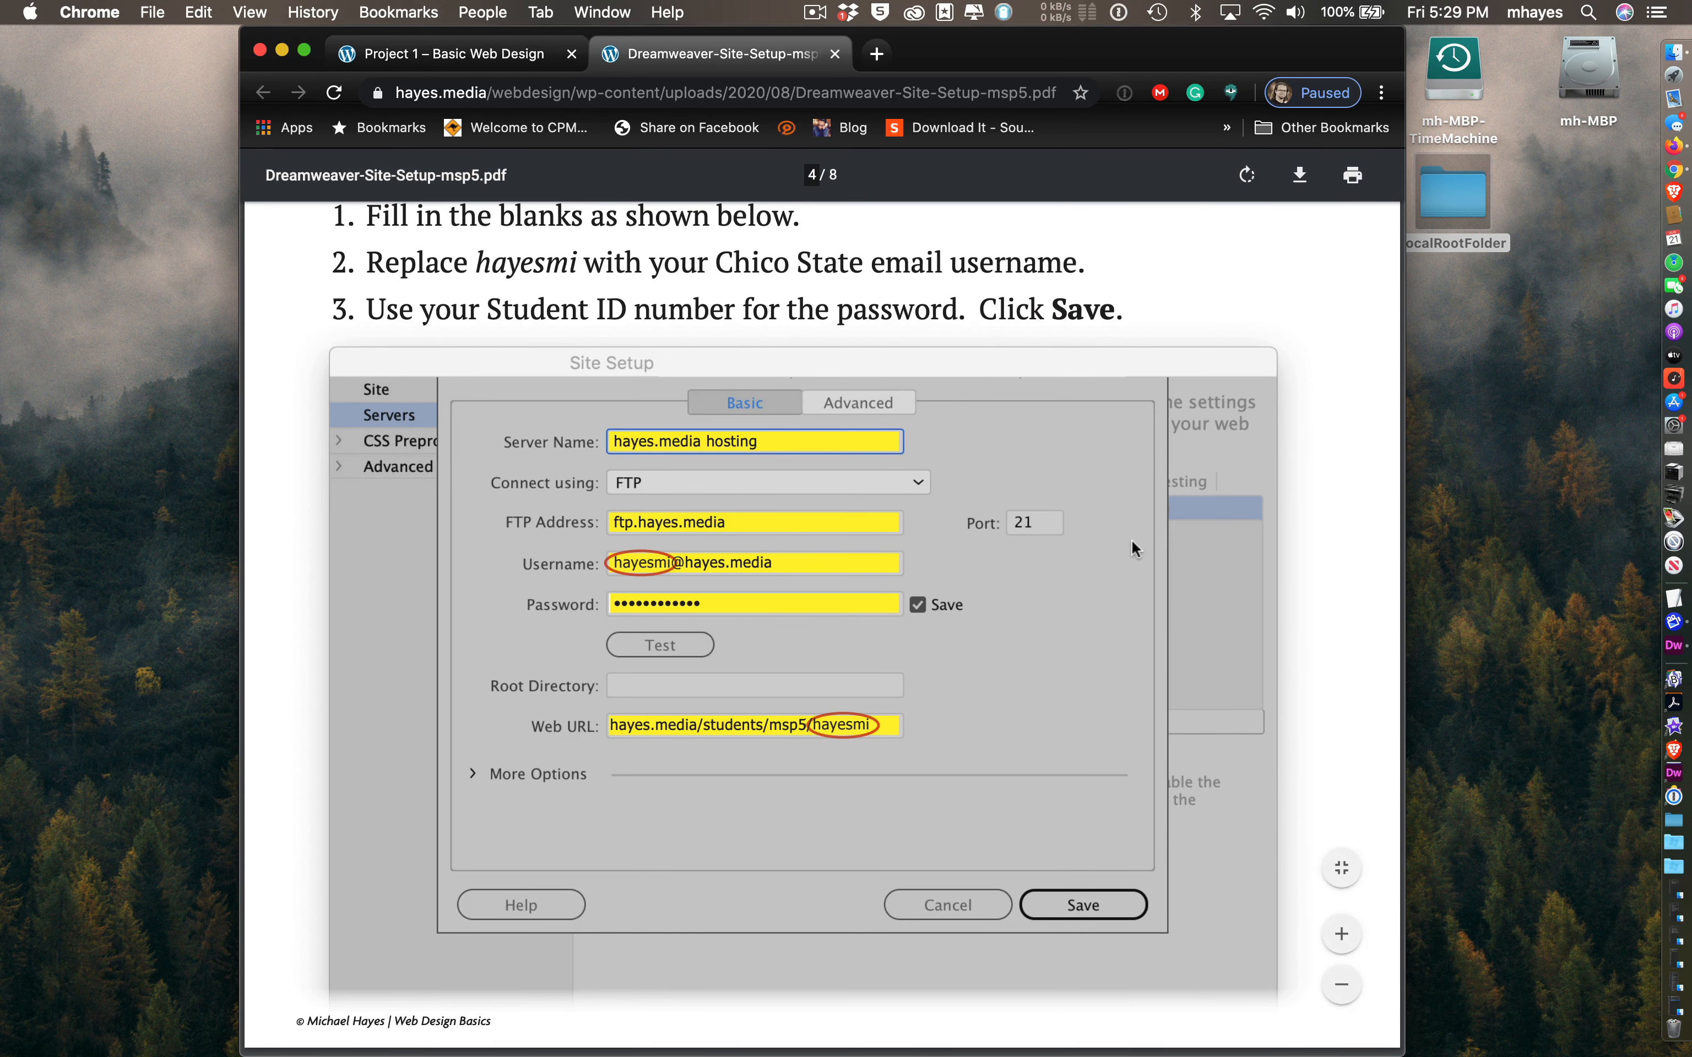
pyautogui.press('super+Tab')
pyautogui.press('super+Tab')
pyautogui.press('super+Tab')
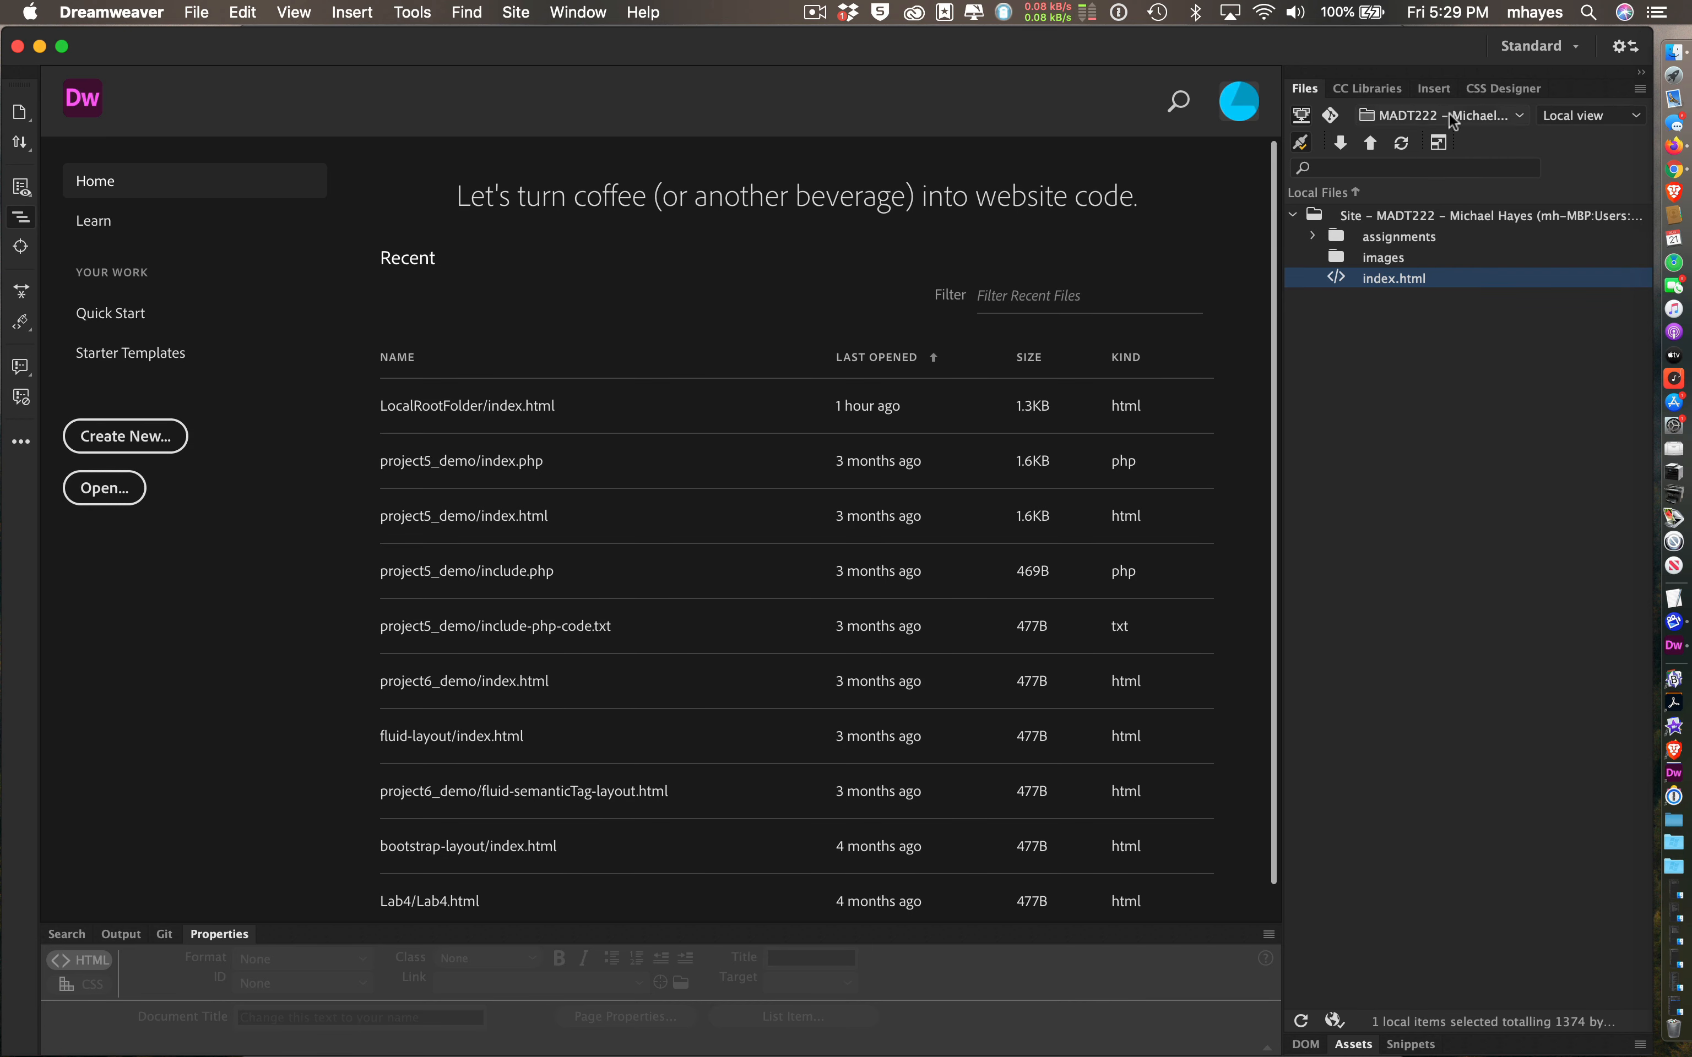
pyautogui.click(1381, 88)
pyautogui.click(1435, 88)
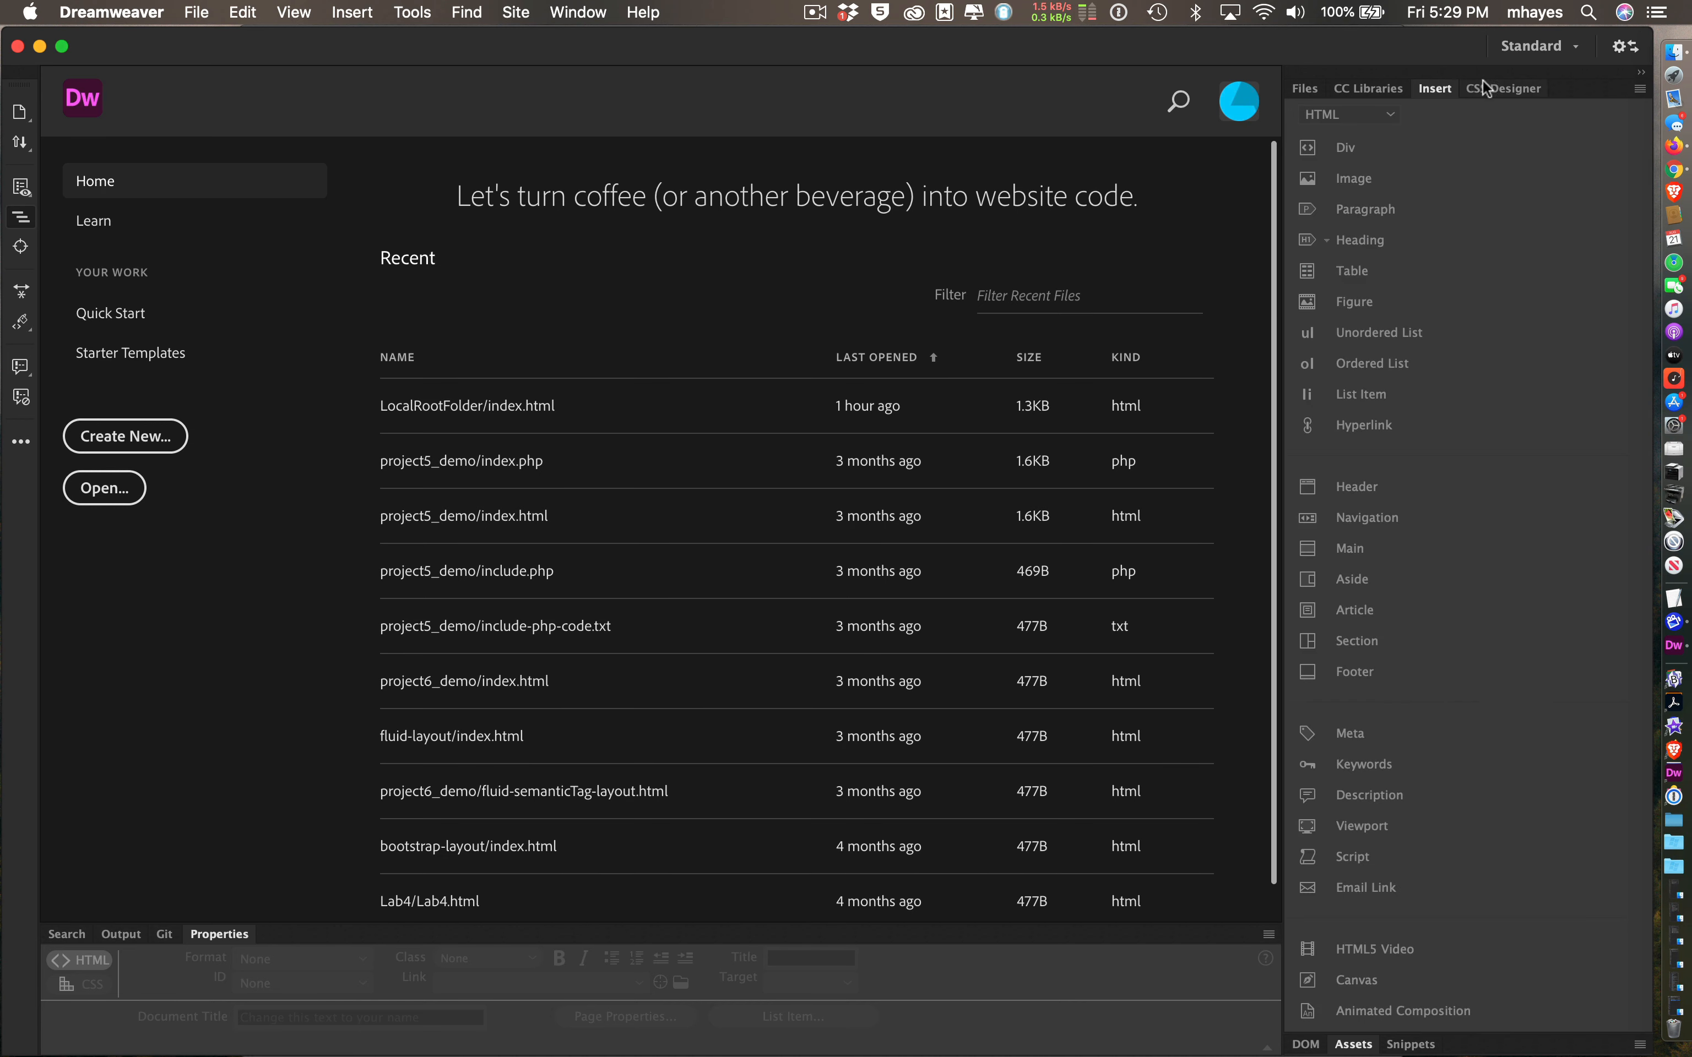
pyautogui.click(1490, 89)
pyautogui.click(1305, 90)
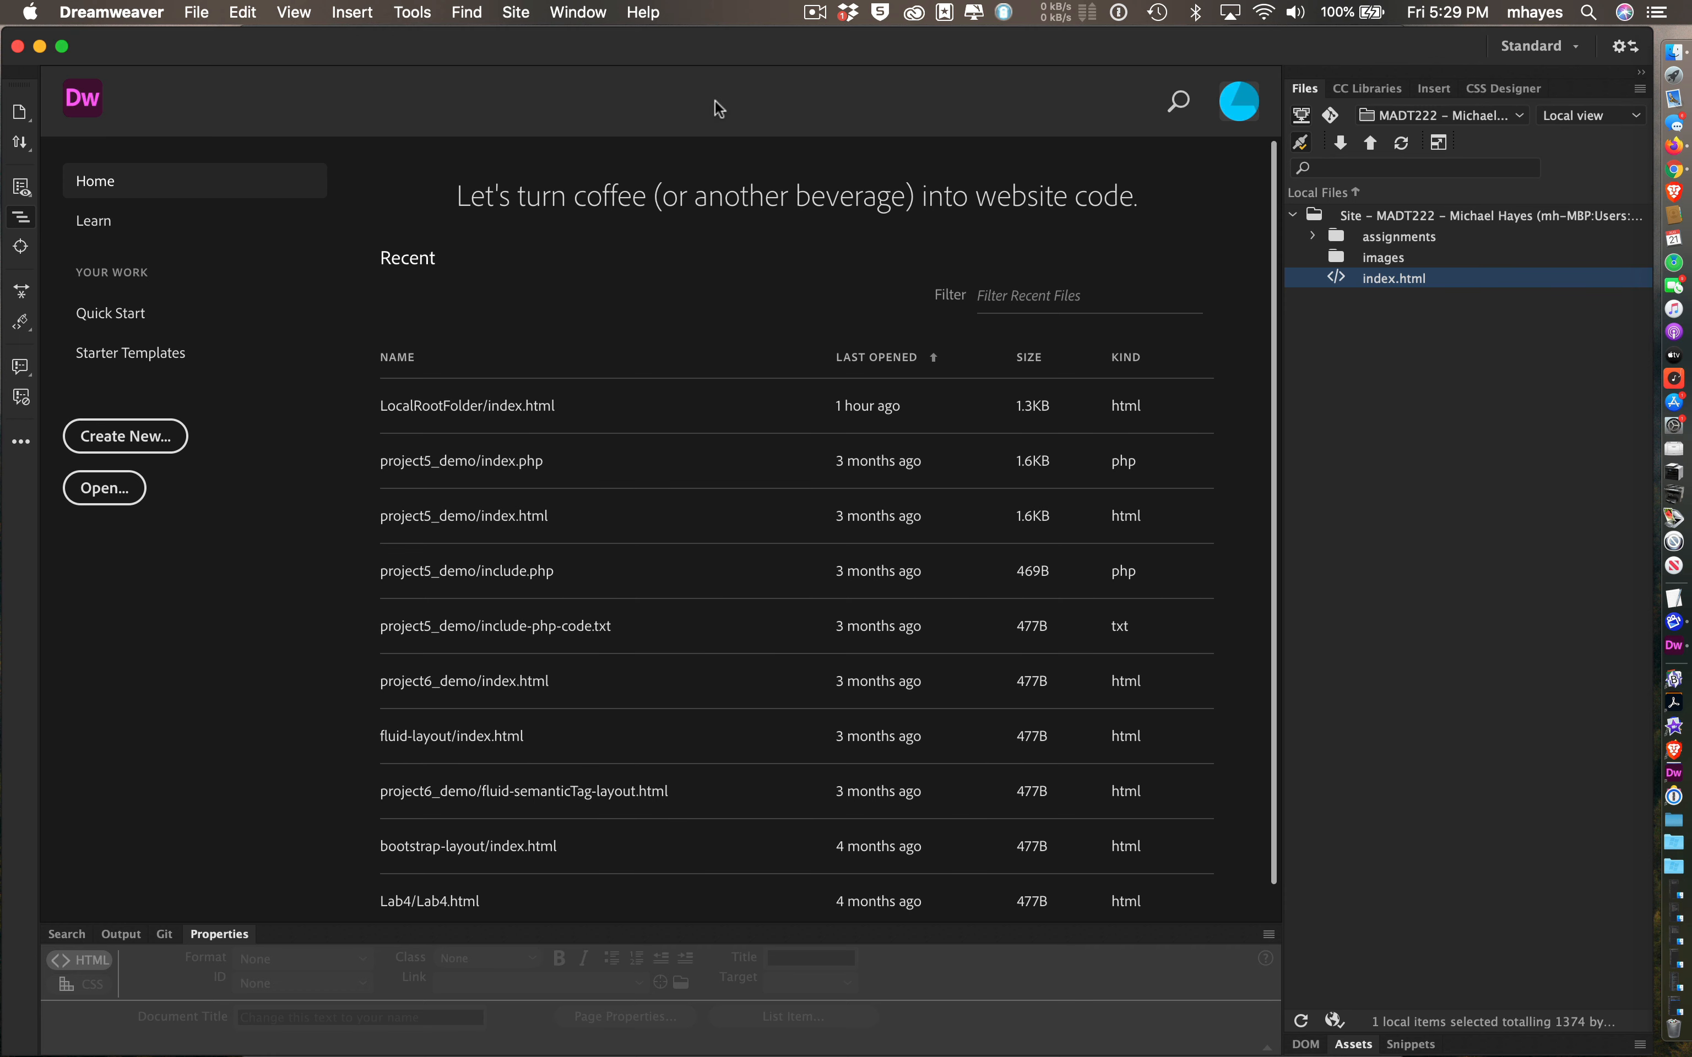
pyautogui.click(595, 20)
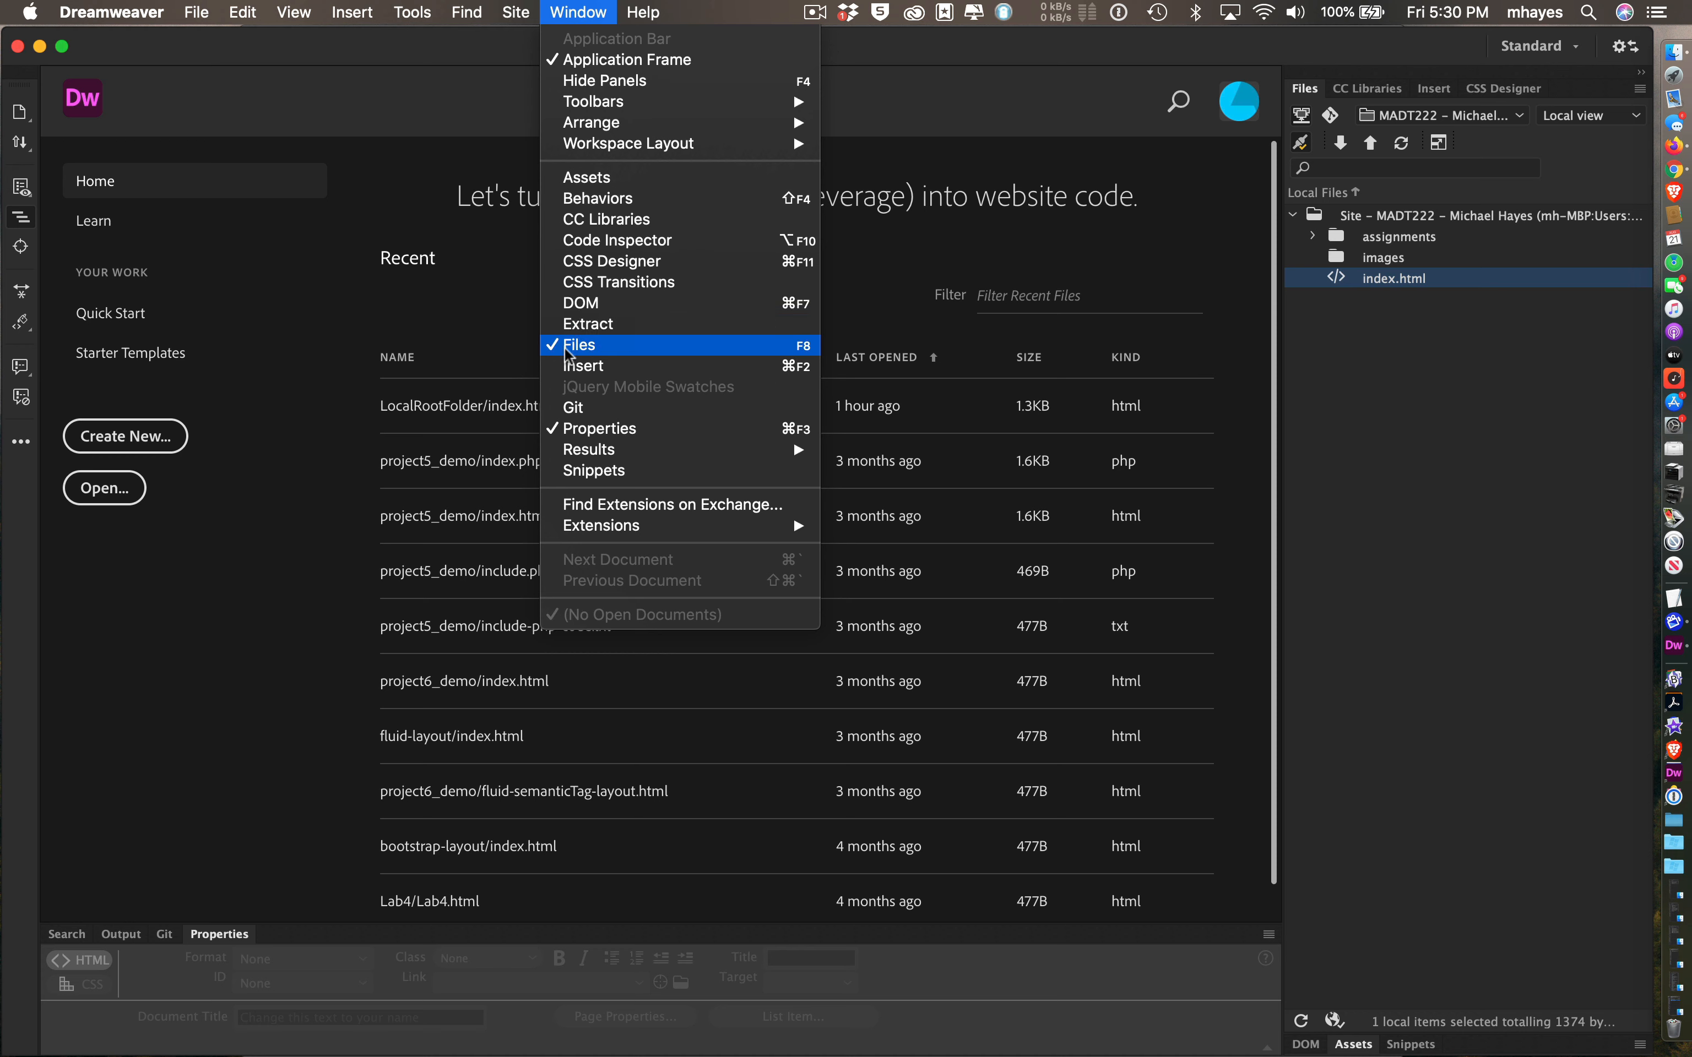
pyautogui.click(1543, 671)
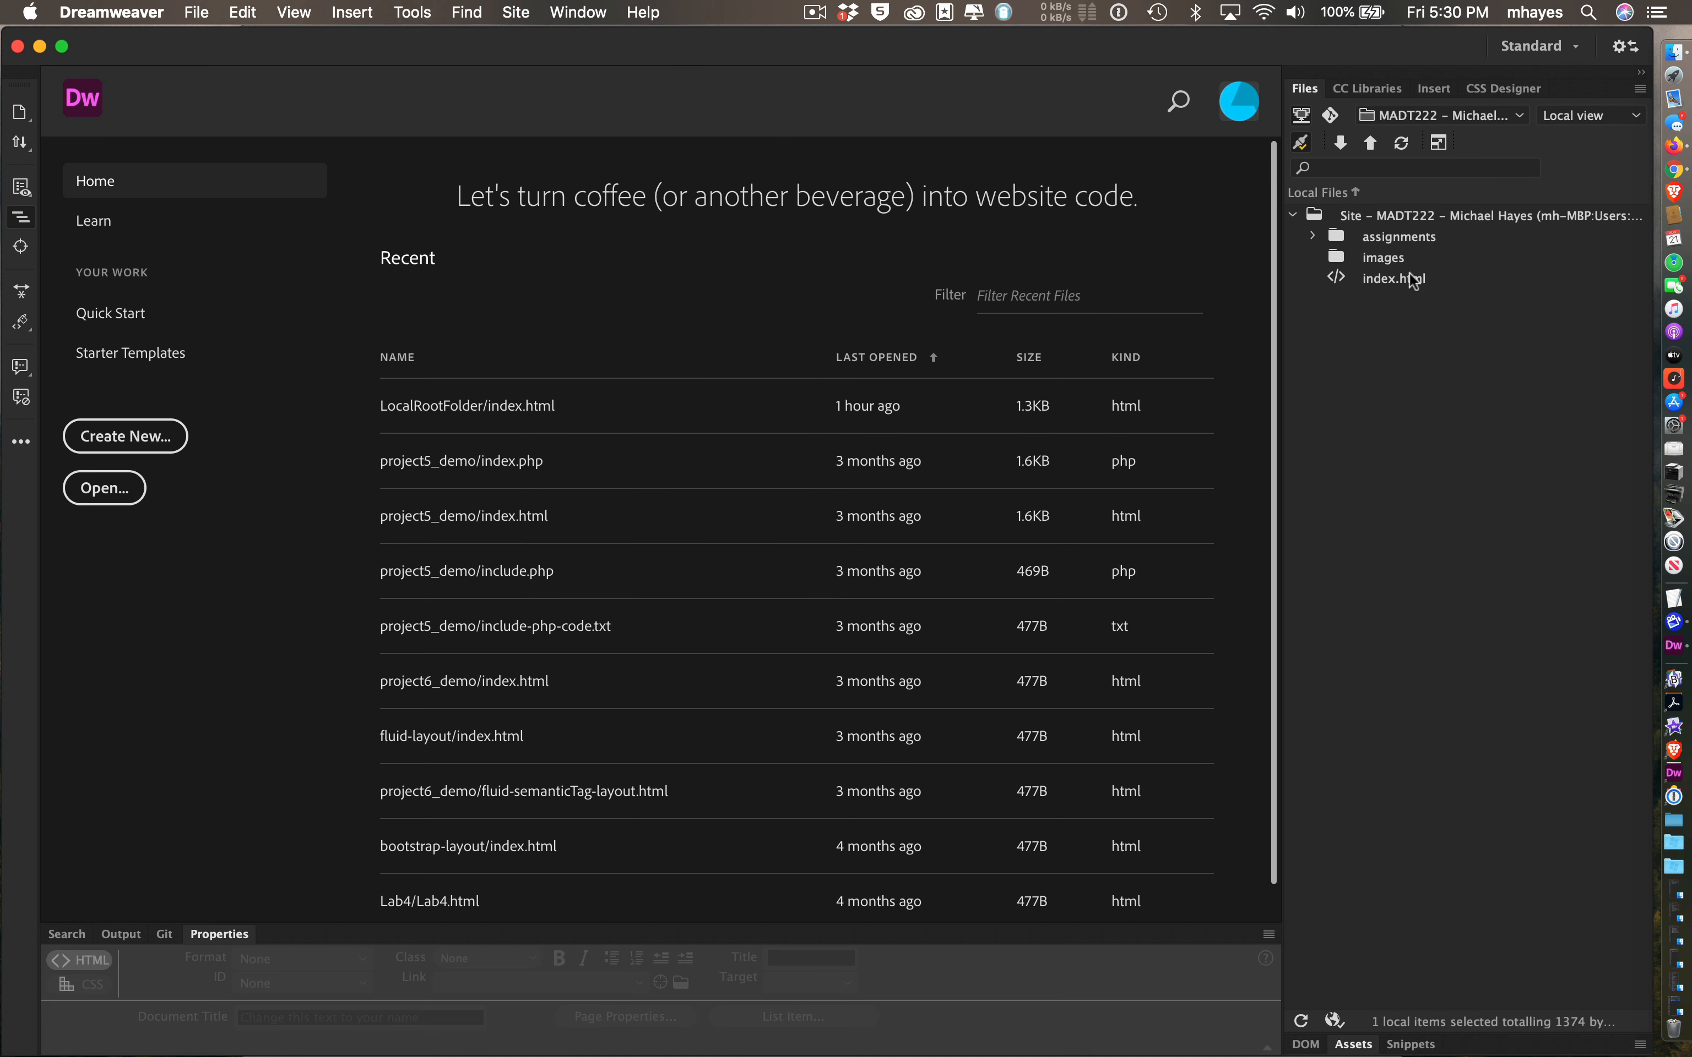
pyautogui.click(1410, 117)
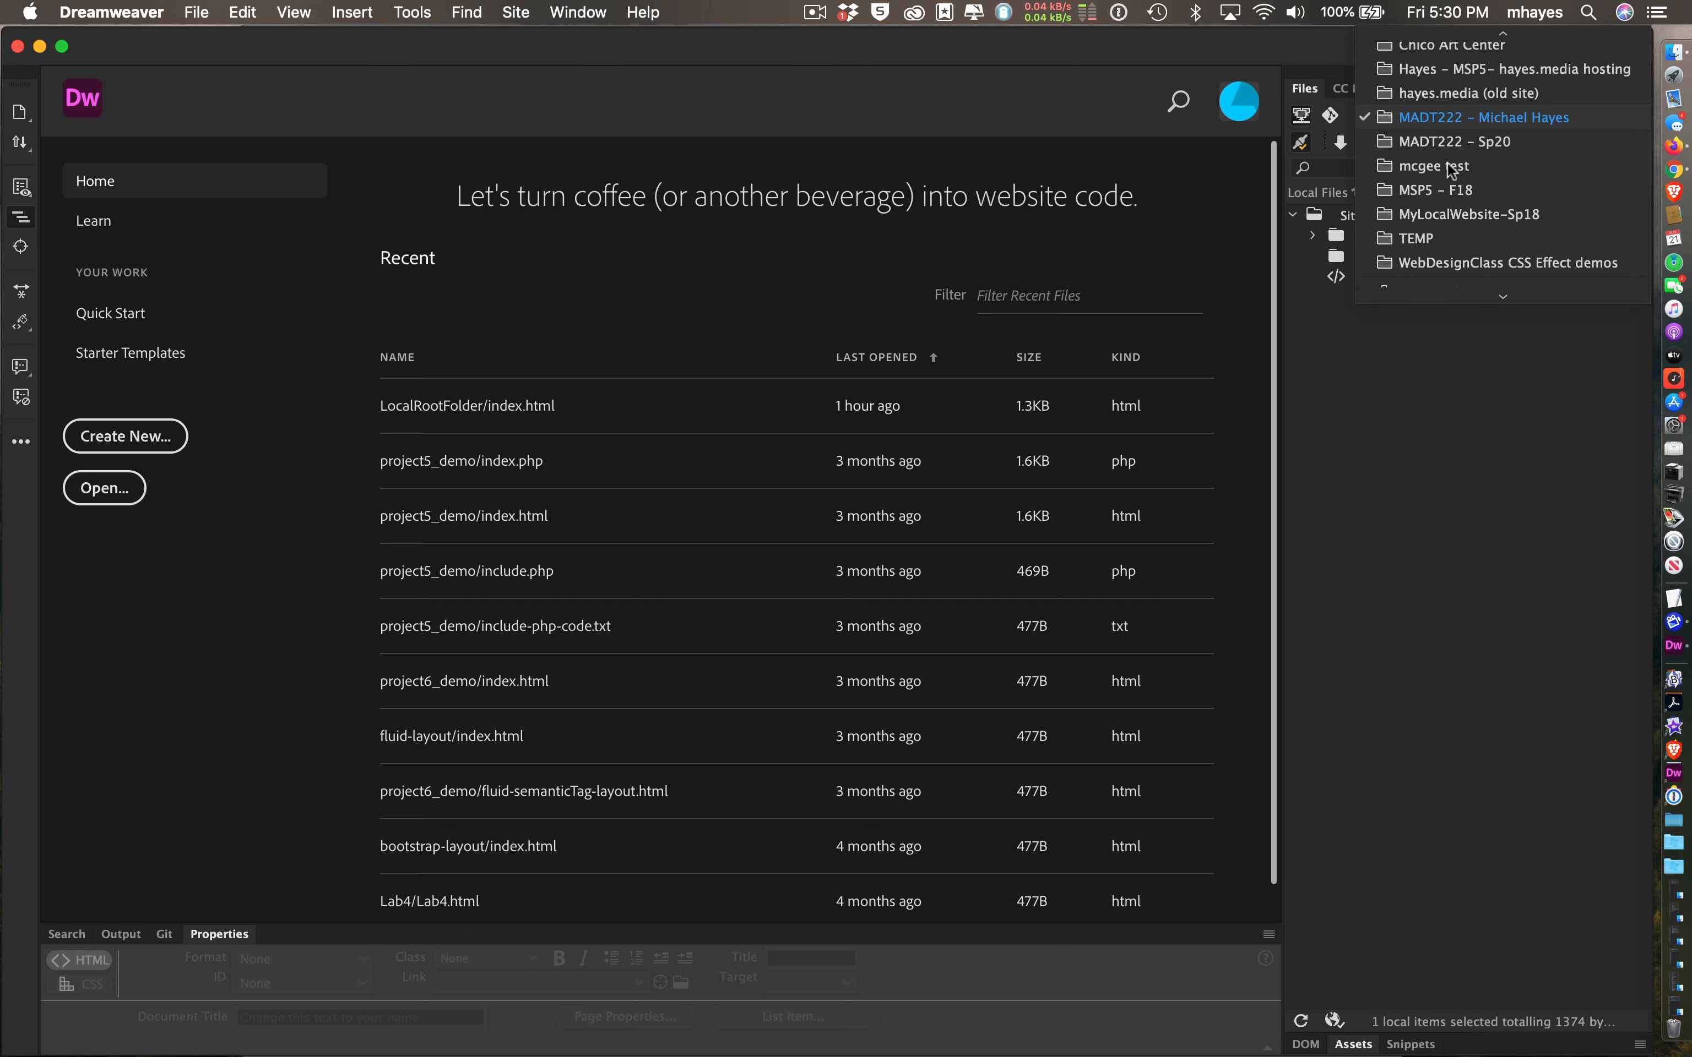
pyautogui.click(1325, 470)
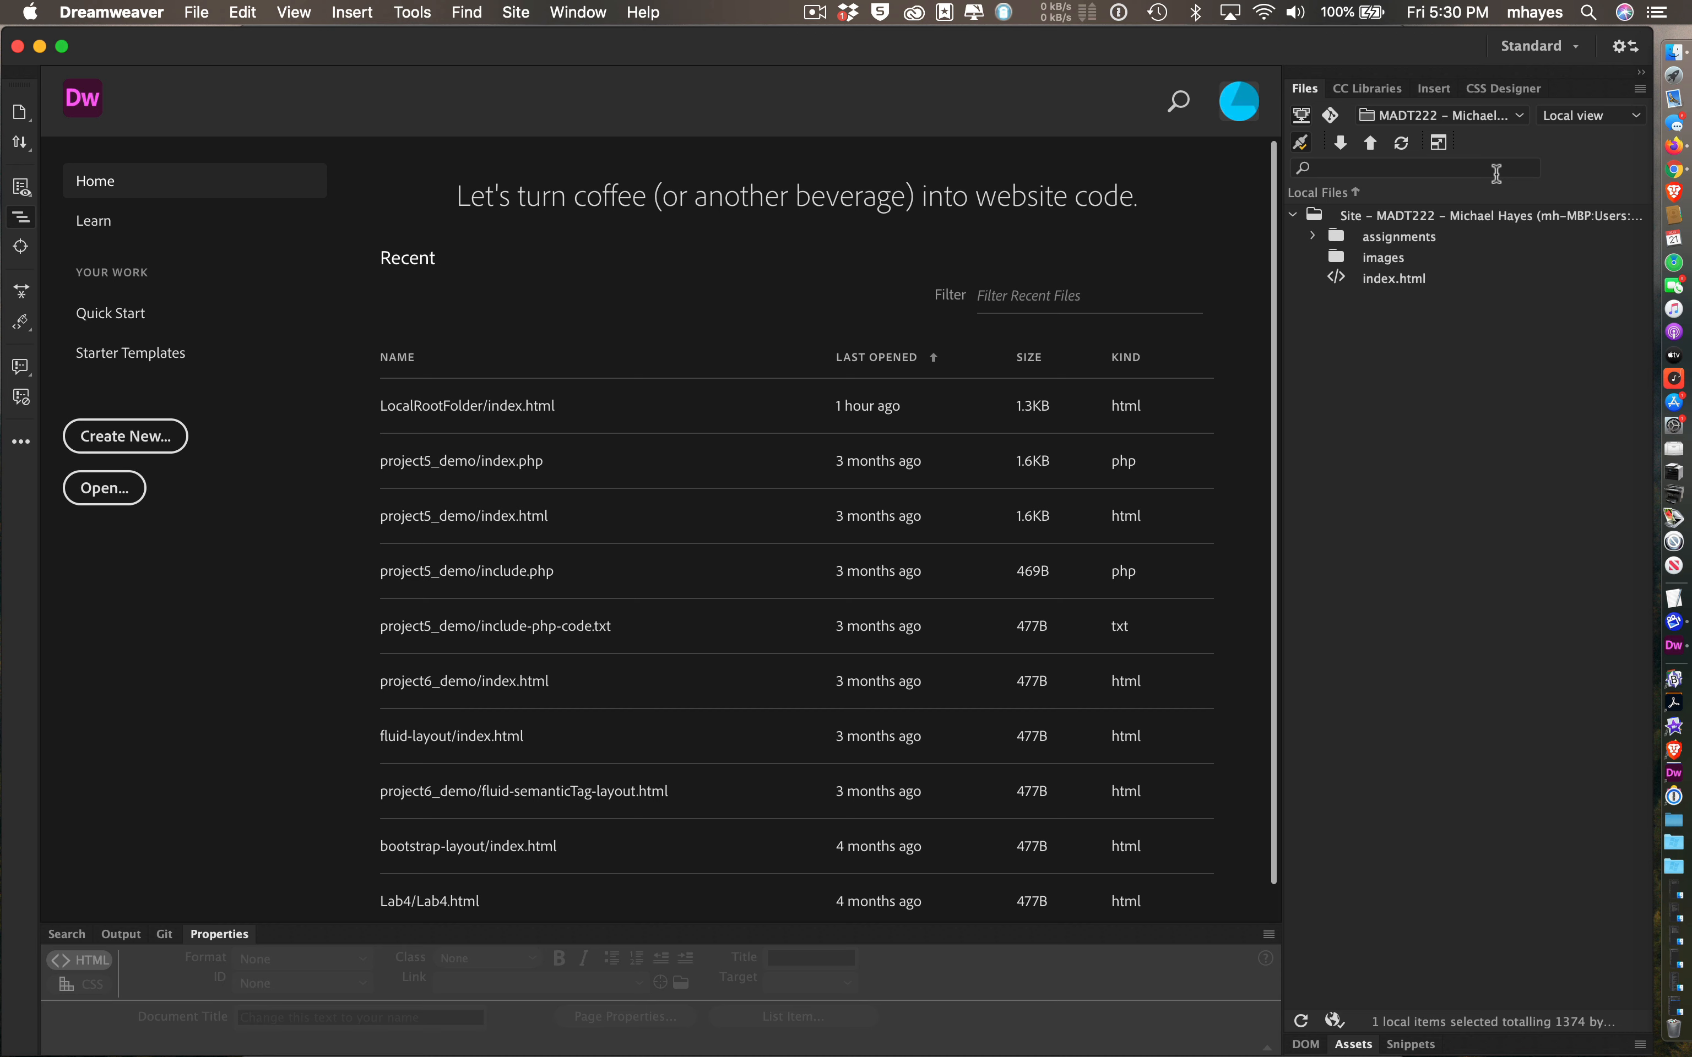
# - Expand the Files panel to compare remote and local files, disconnect, and close the expanded view
pyautogui.click(1440, 143)
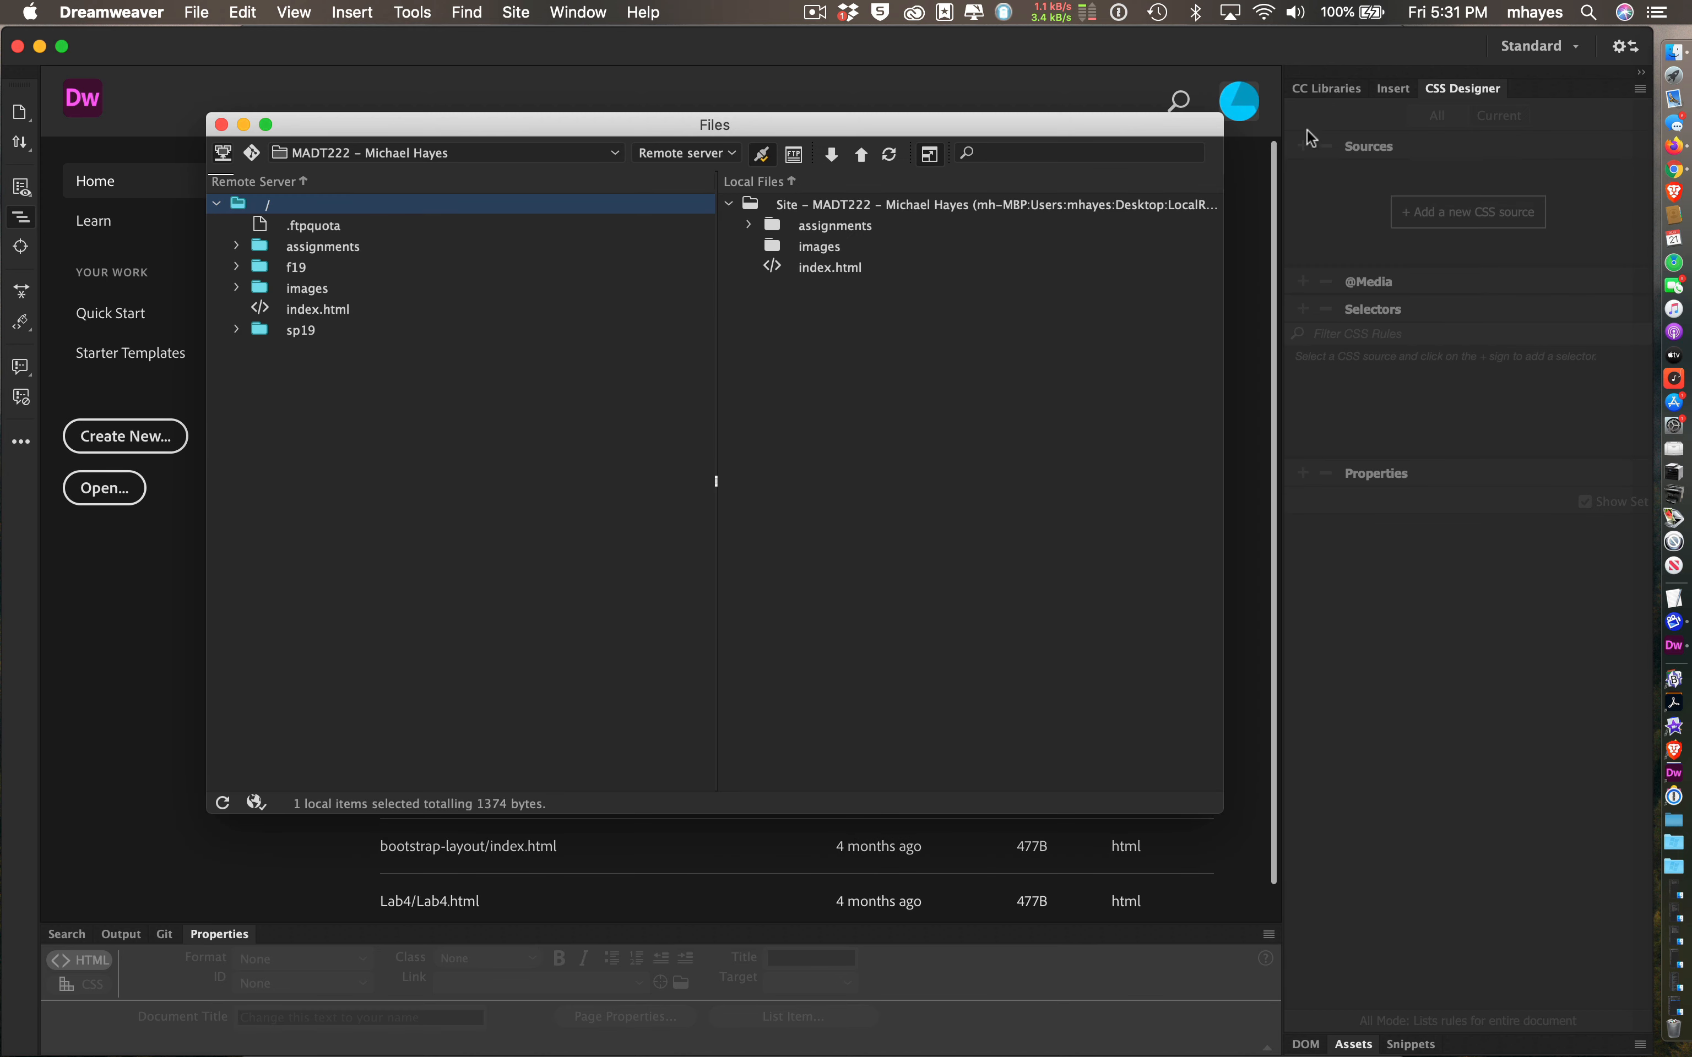
pyautogui.moveTo(1136, 120); pyautogui.dragTo(1227, 145)
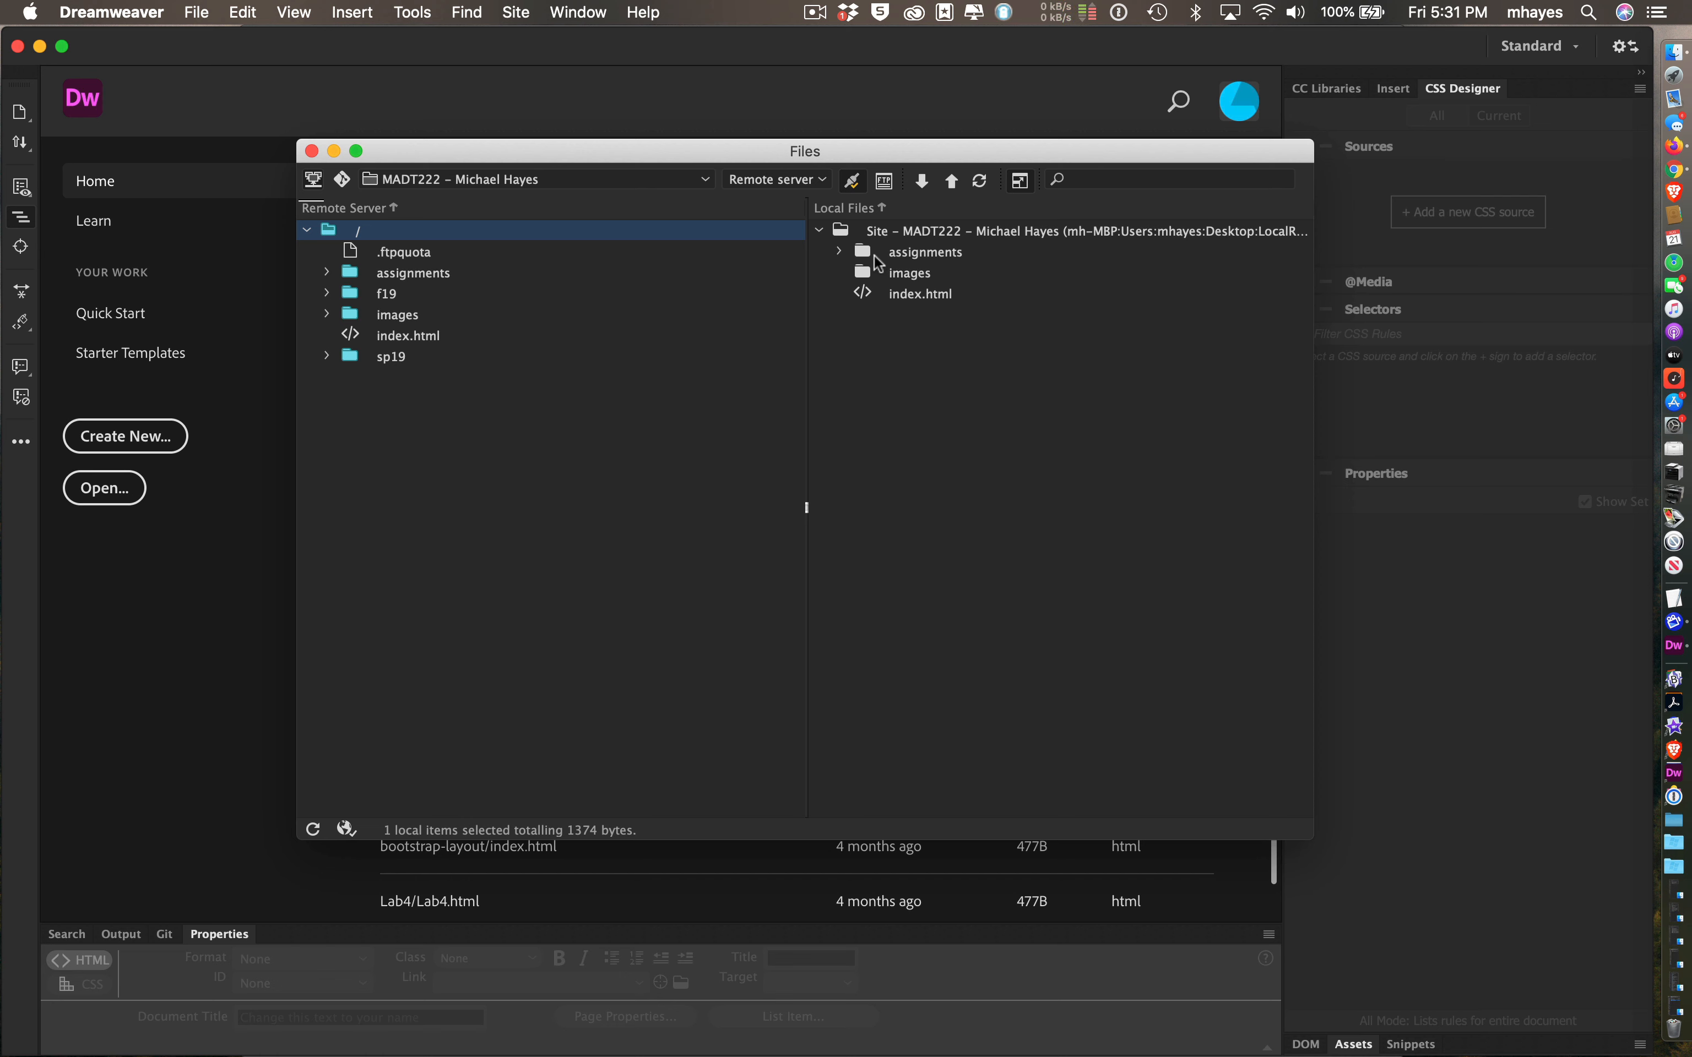
pyautogui.click(853, 181)
pyautogui.click(311, 148)
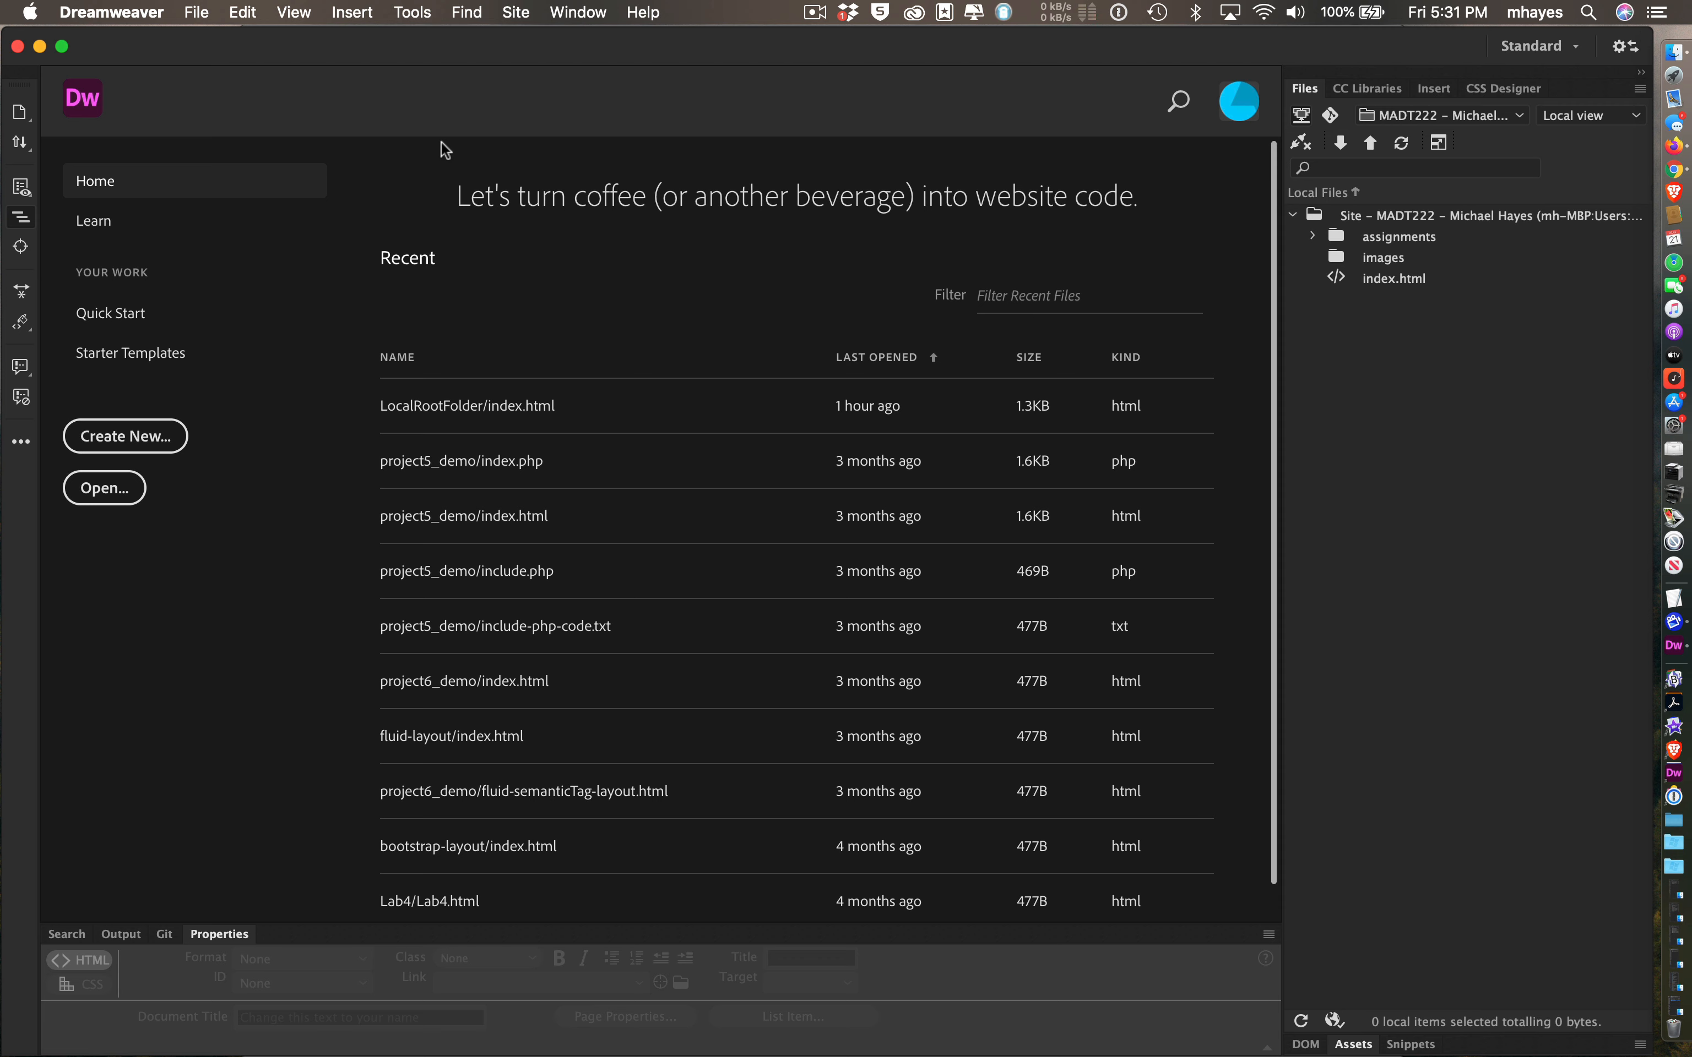
# - Look through the File menu, then move across the menu bar to the Site menu
pyautogui.click(202, 13)
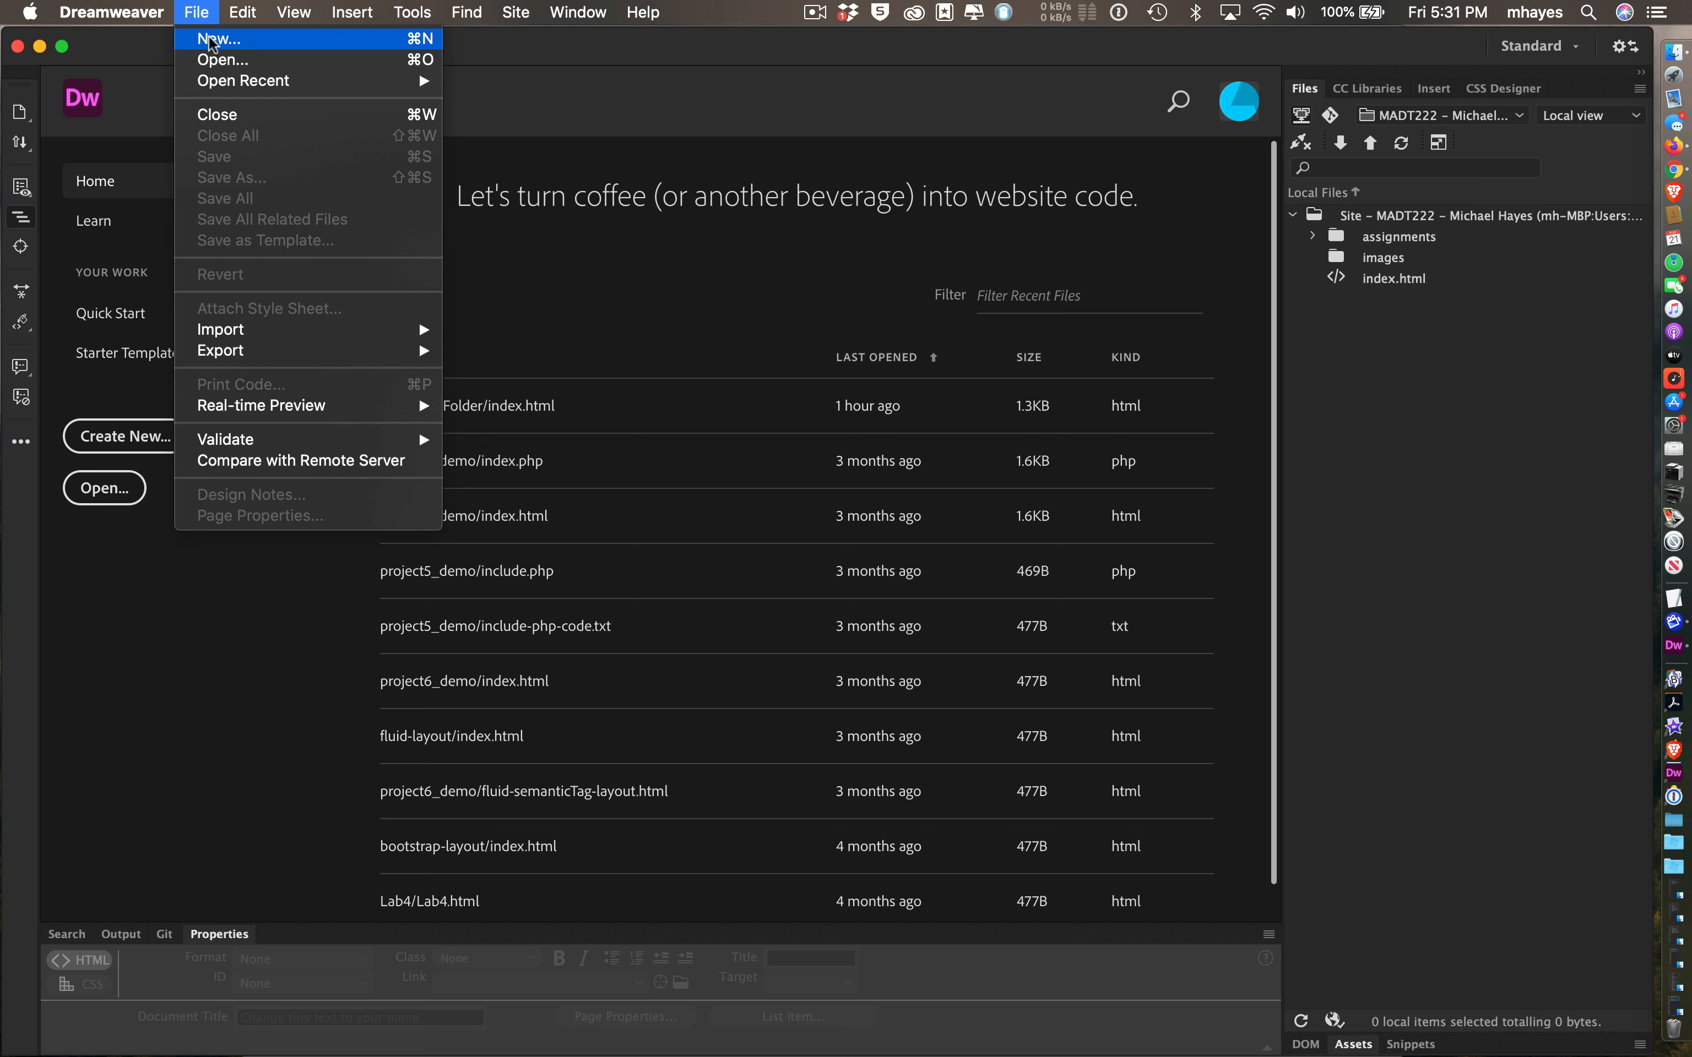
pyautogui.moveTo(411, 10)
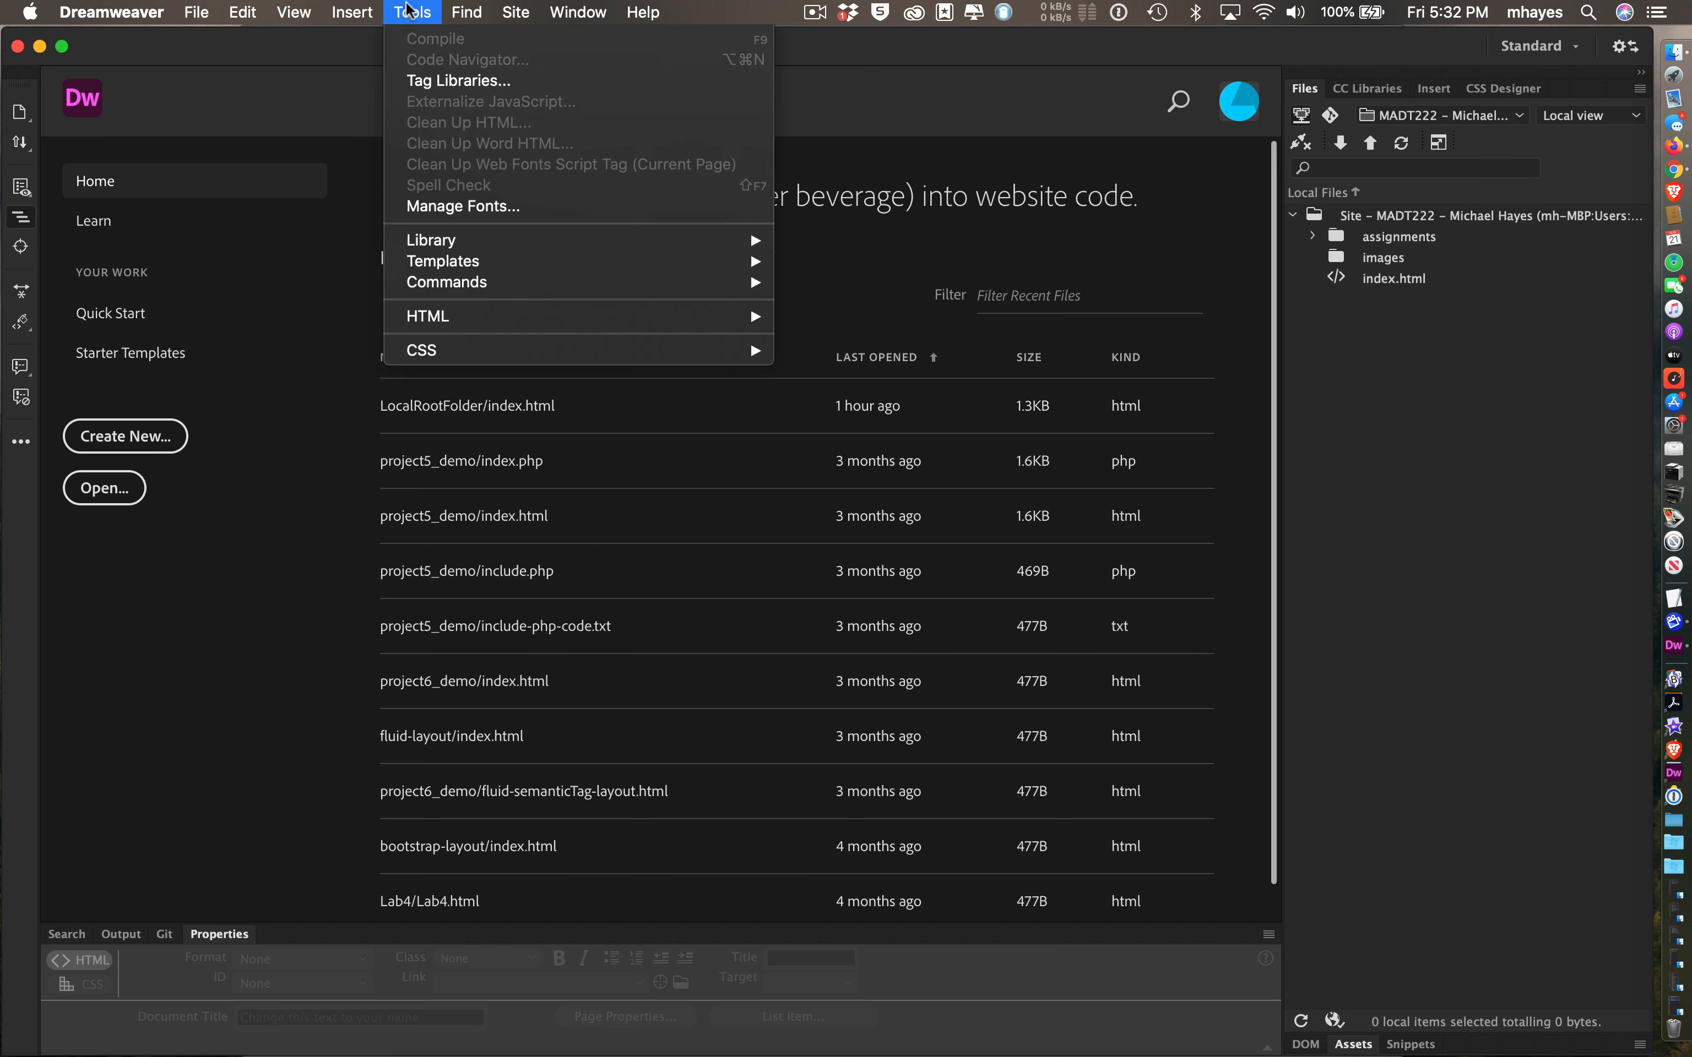
pyautogui.moveTo(518, 10)
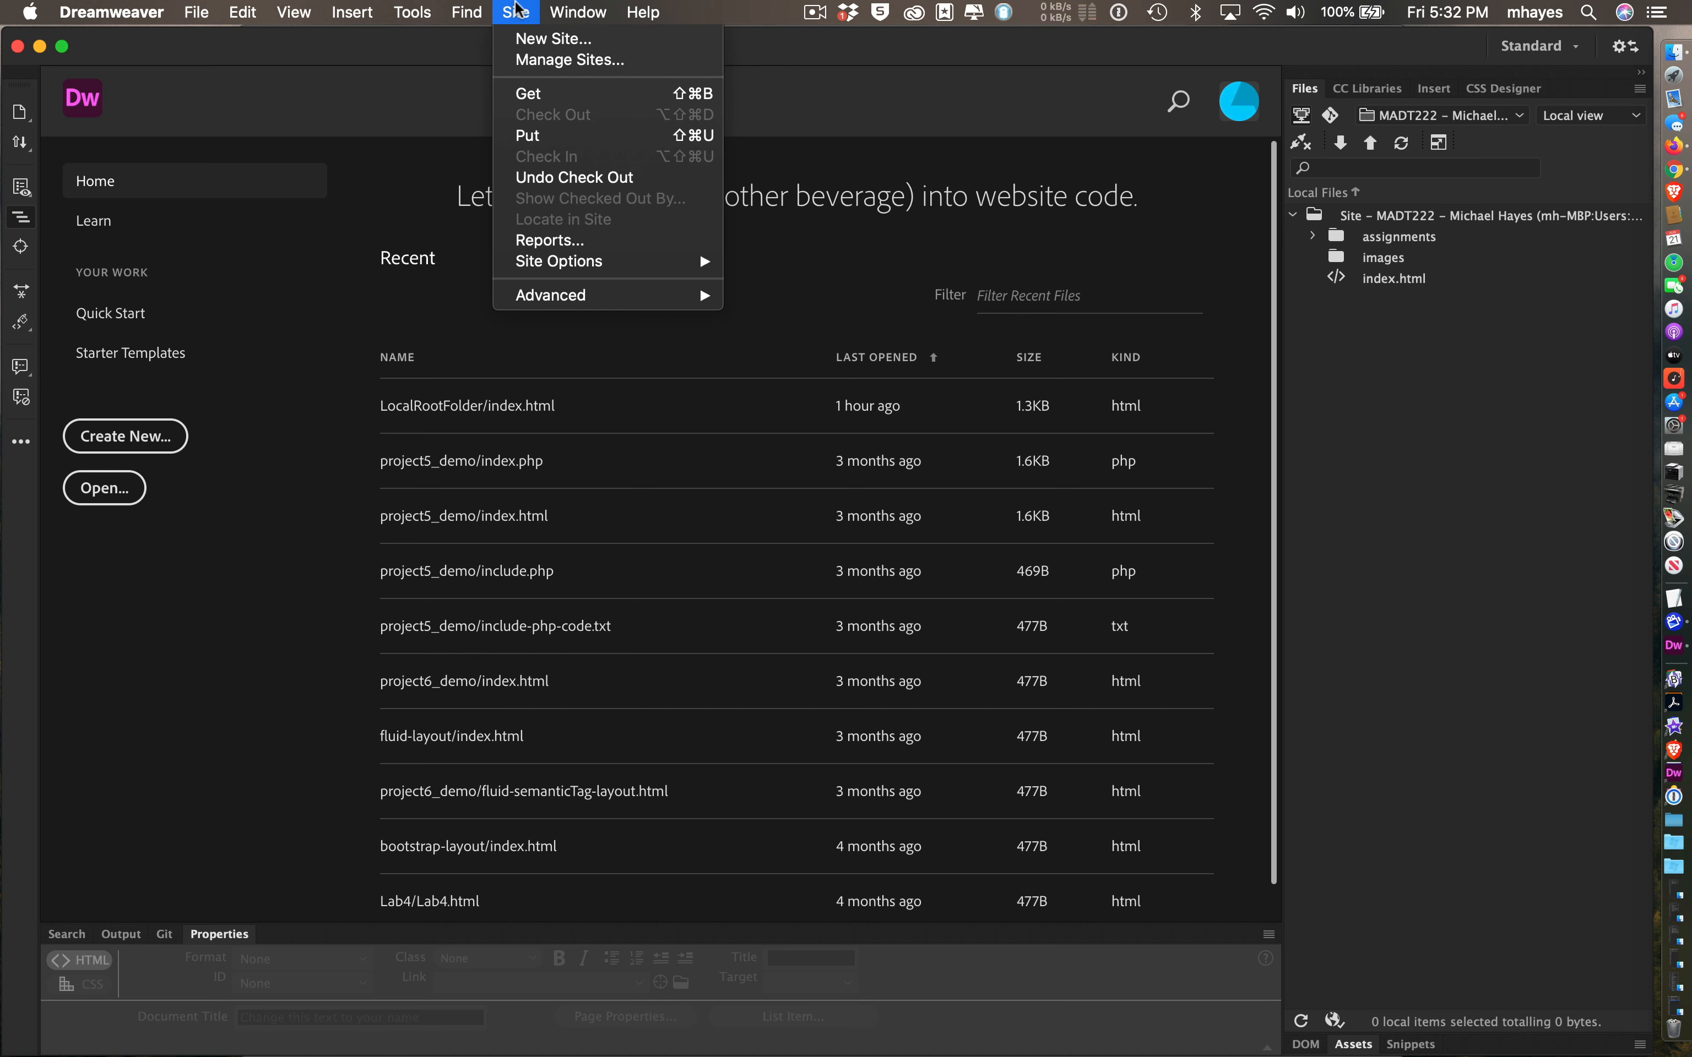
# - Create a new site named 'MSP5 - ' plus the student's name and select its Local Site Folder path
pyautogui.click(526, 39)
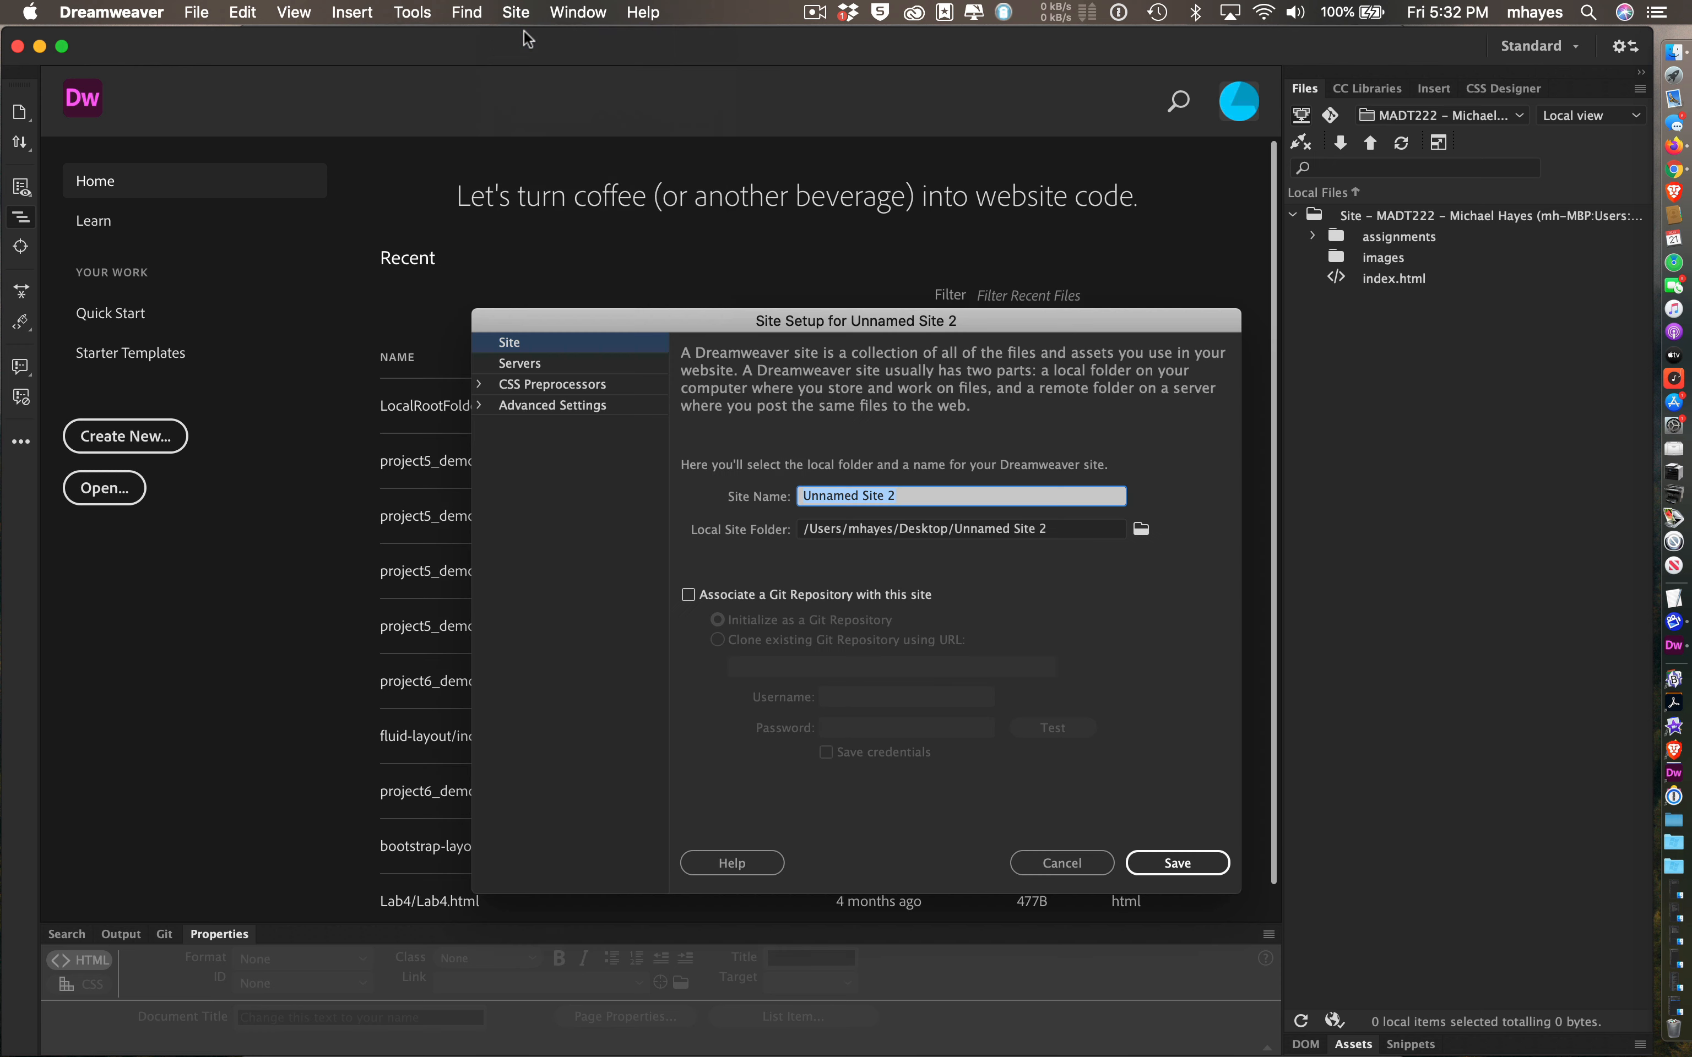
pyautogui.moveTo(950, 322); pyautogui.dragTo(870, 164)
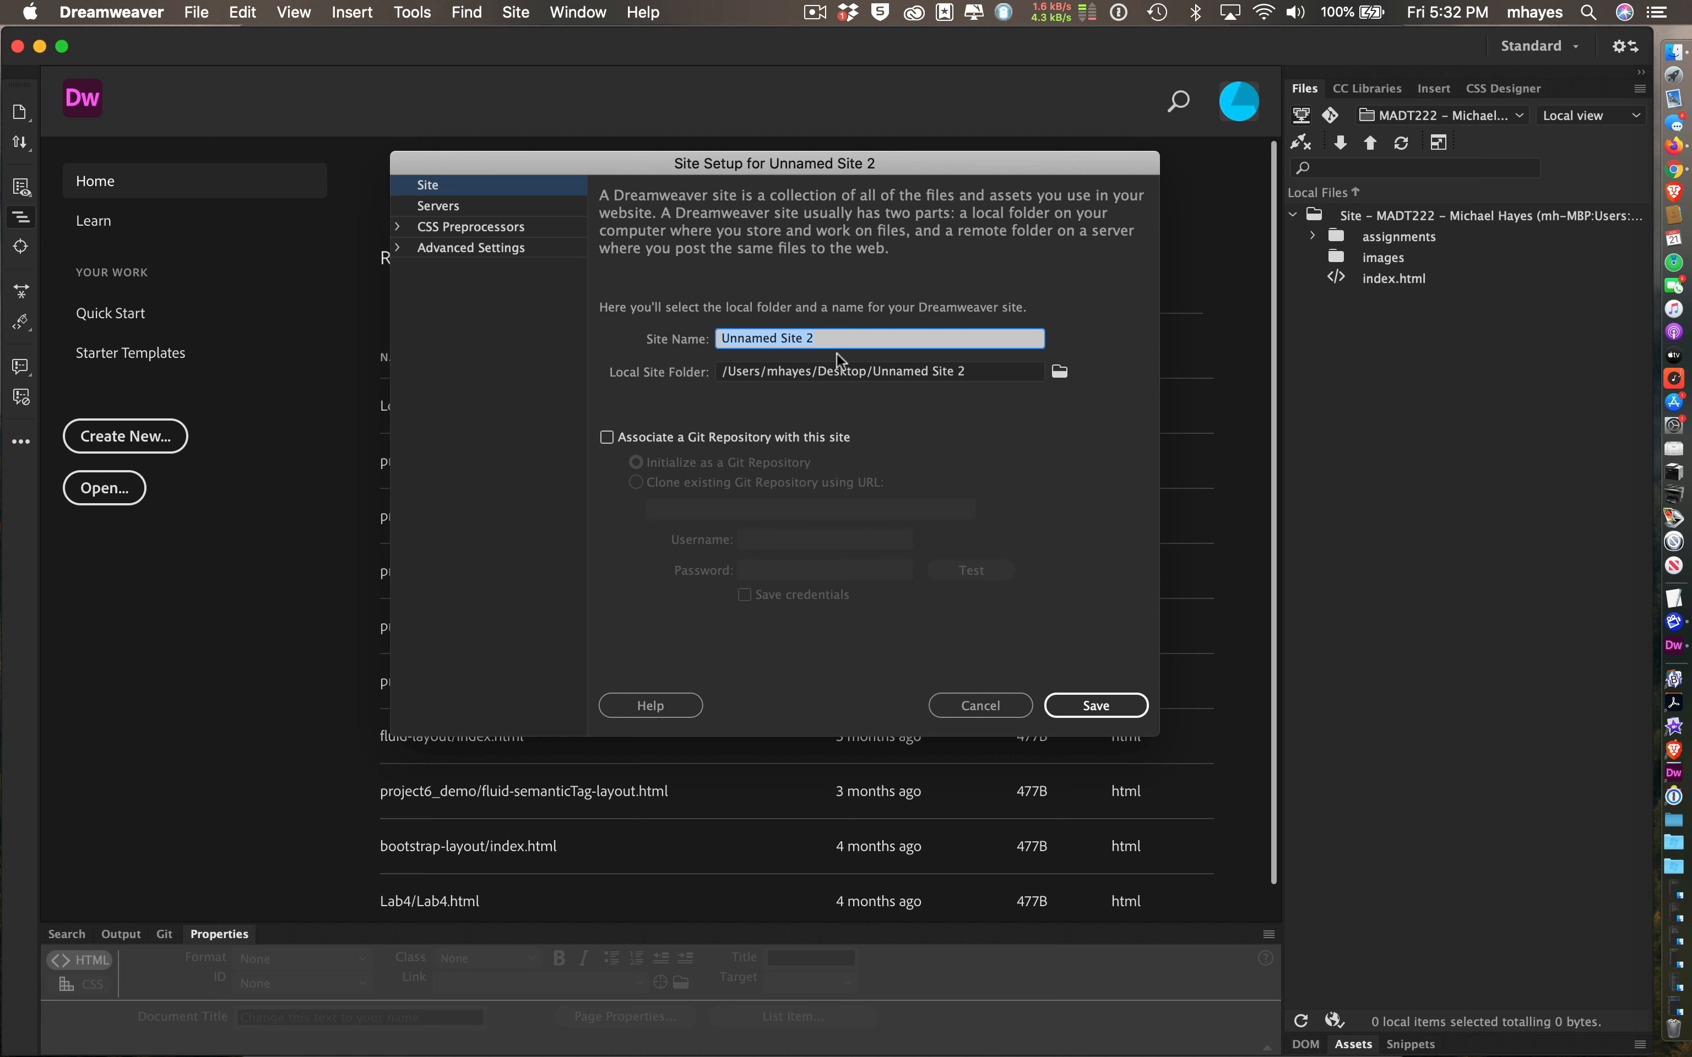
pyautogui.click(945, 375)
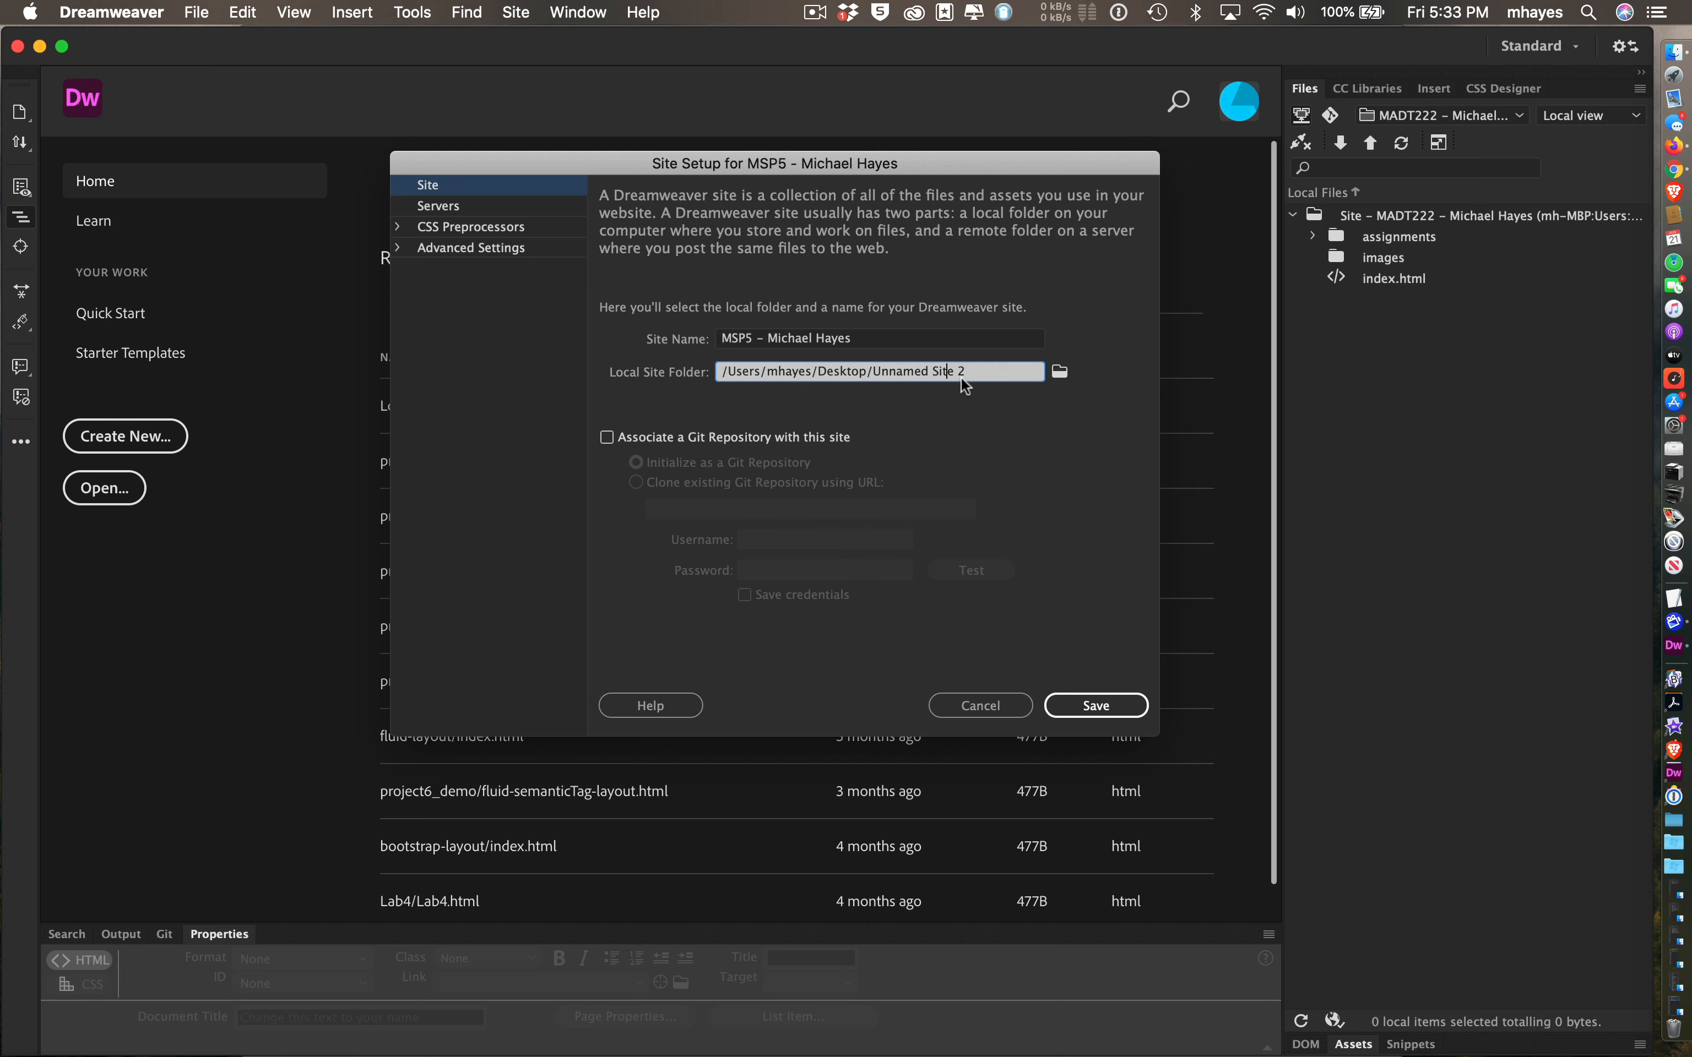
pyautogui.moveTo(990, 368); pyautogui.dragTo(800, 368)
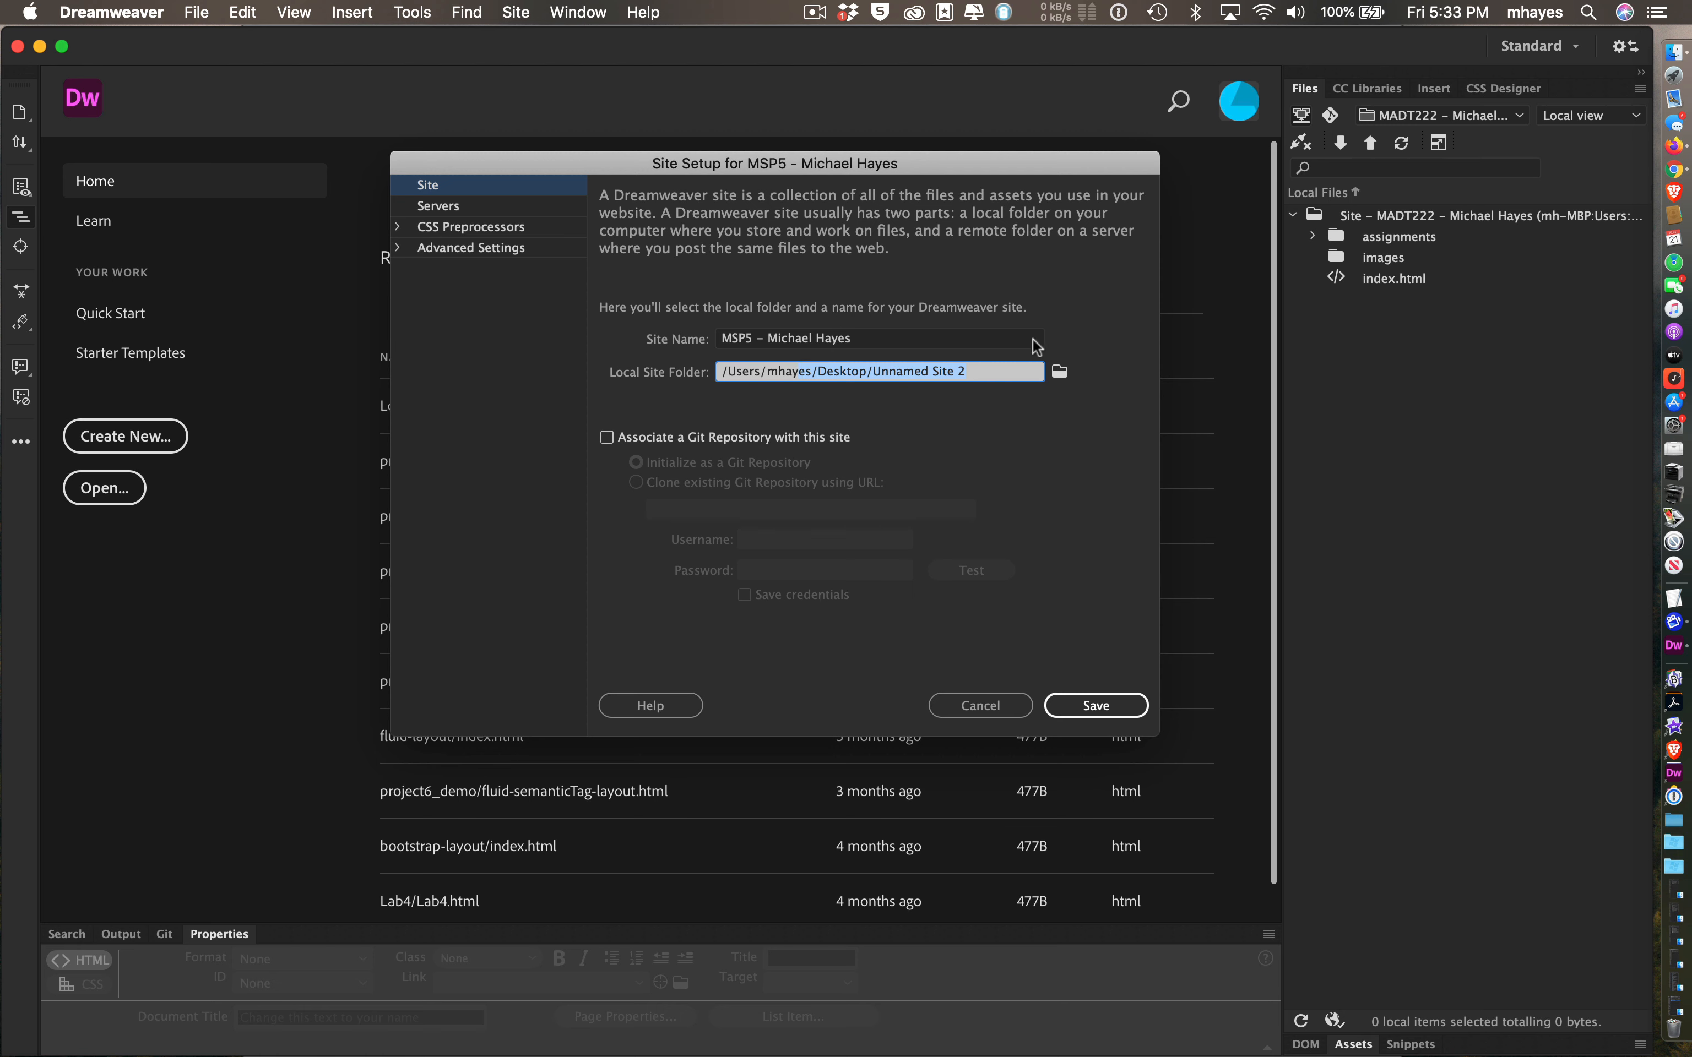
# - Browse to the Desktop and choose LocalRootFolder as the site's local folder
pyautogui.click(1059, 373)
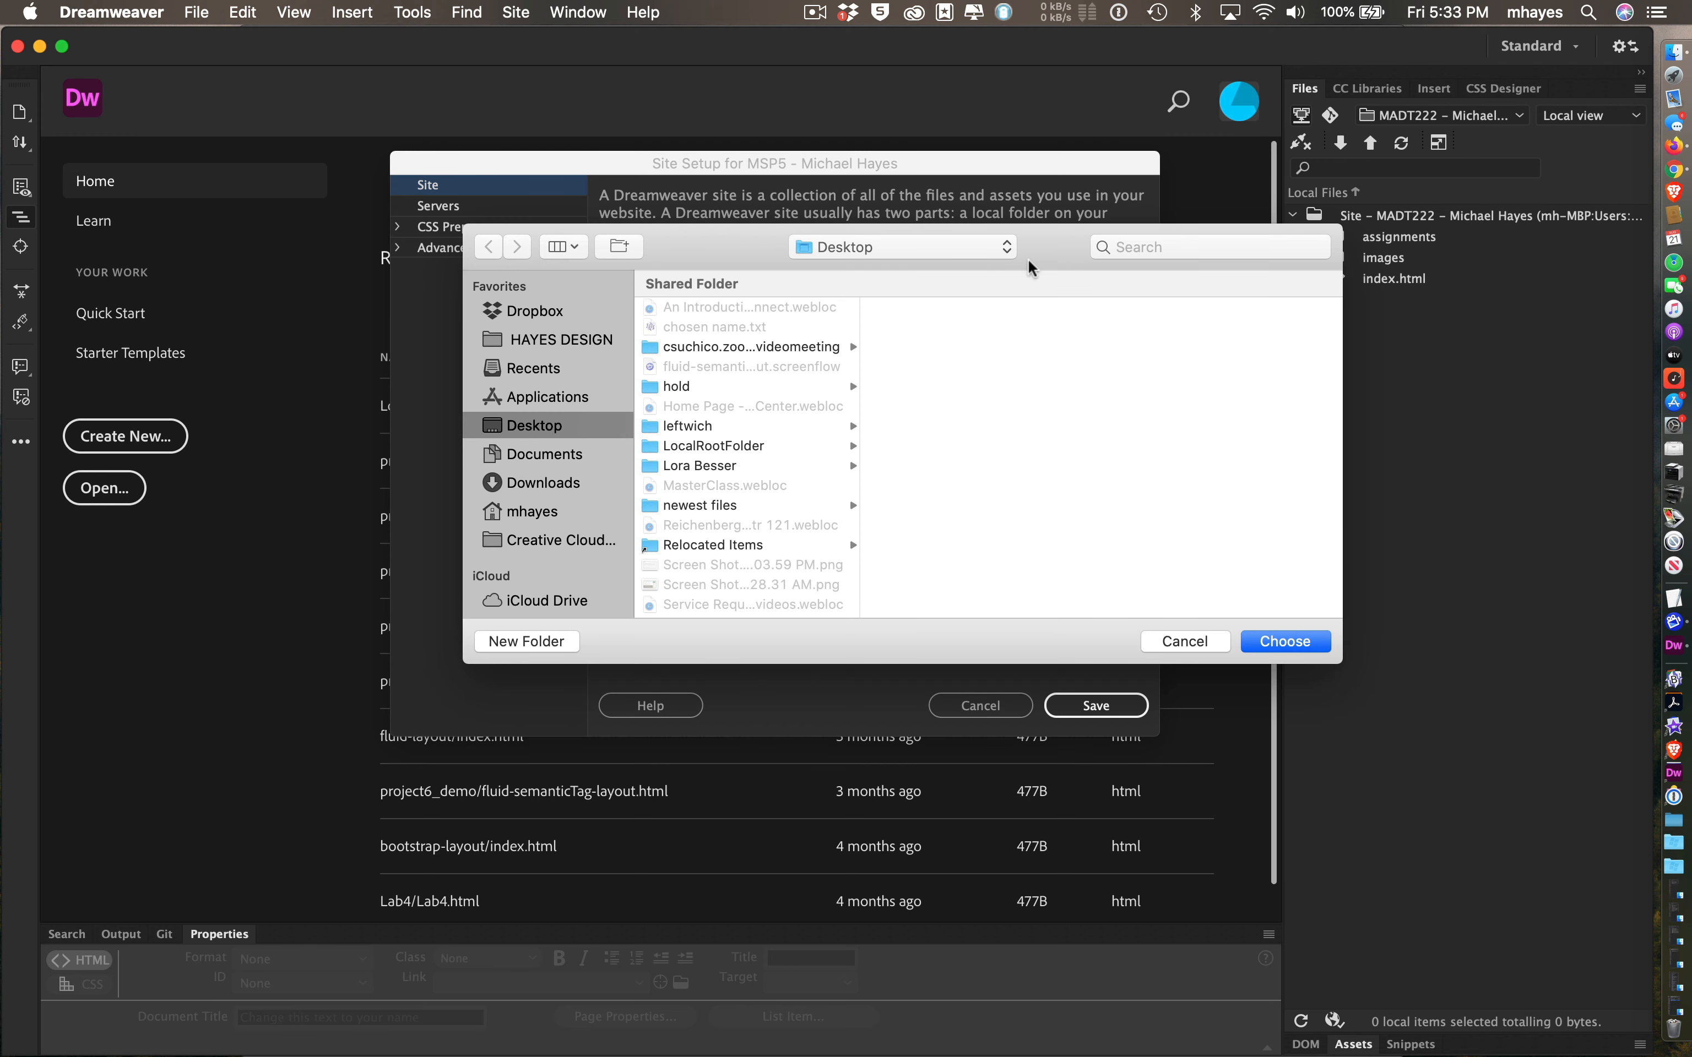
pyautogui.moveTo(1046, 242); pyautogui.dragTo(988, 243)
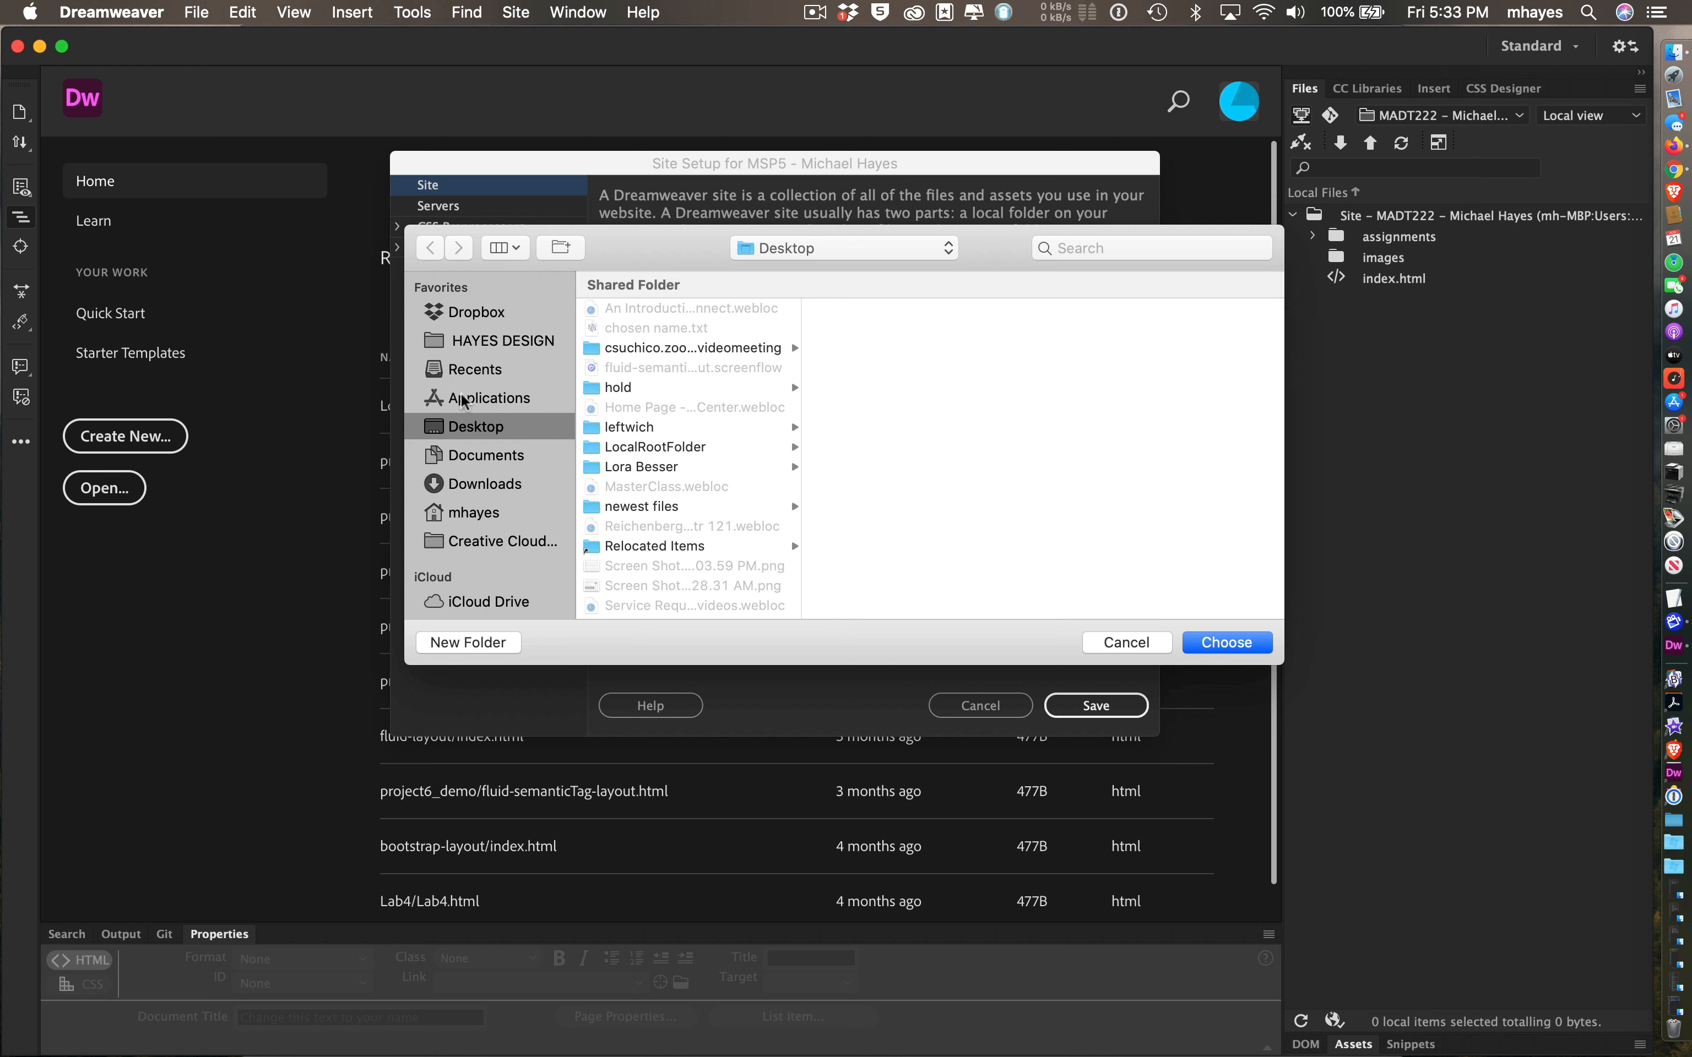
pyautogui.click(473, 459)
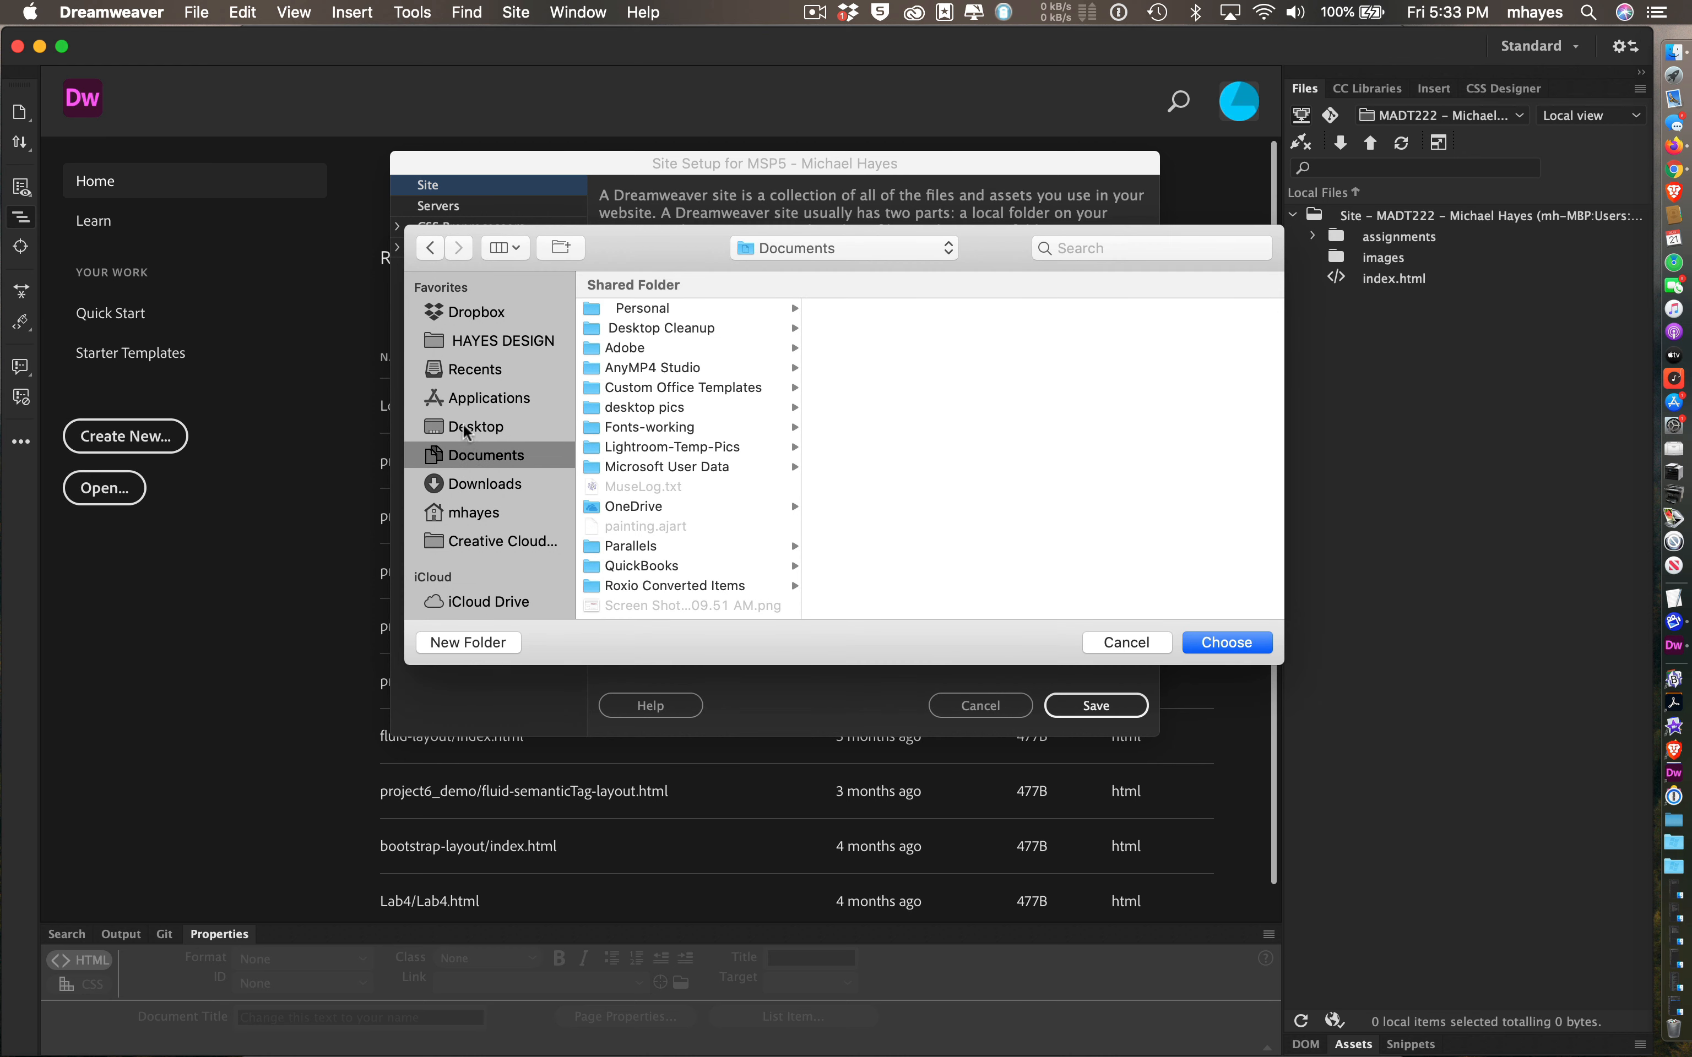
pyautogui.click(463, 425)
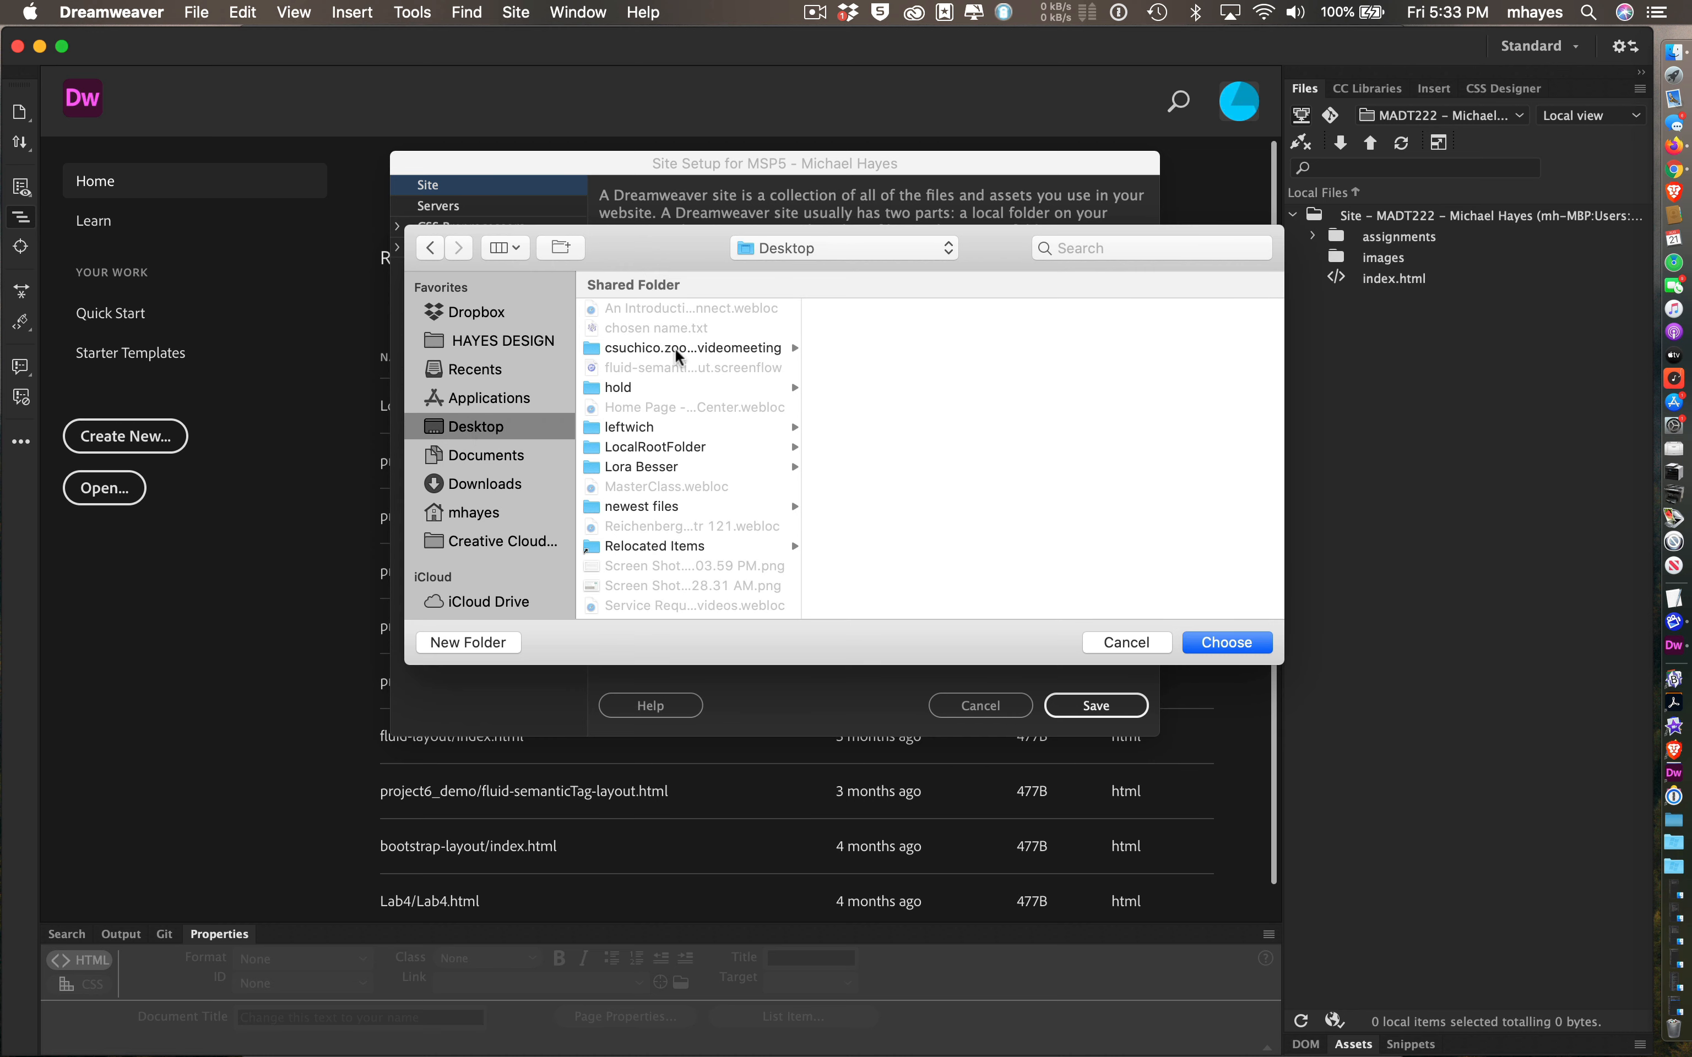
pyautogui.click(597, 451)
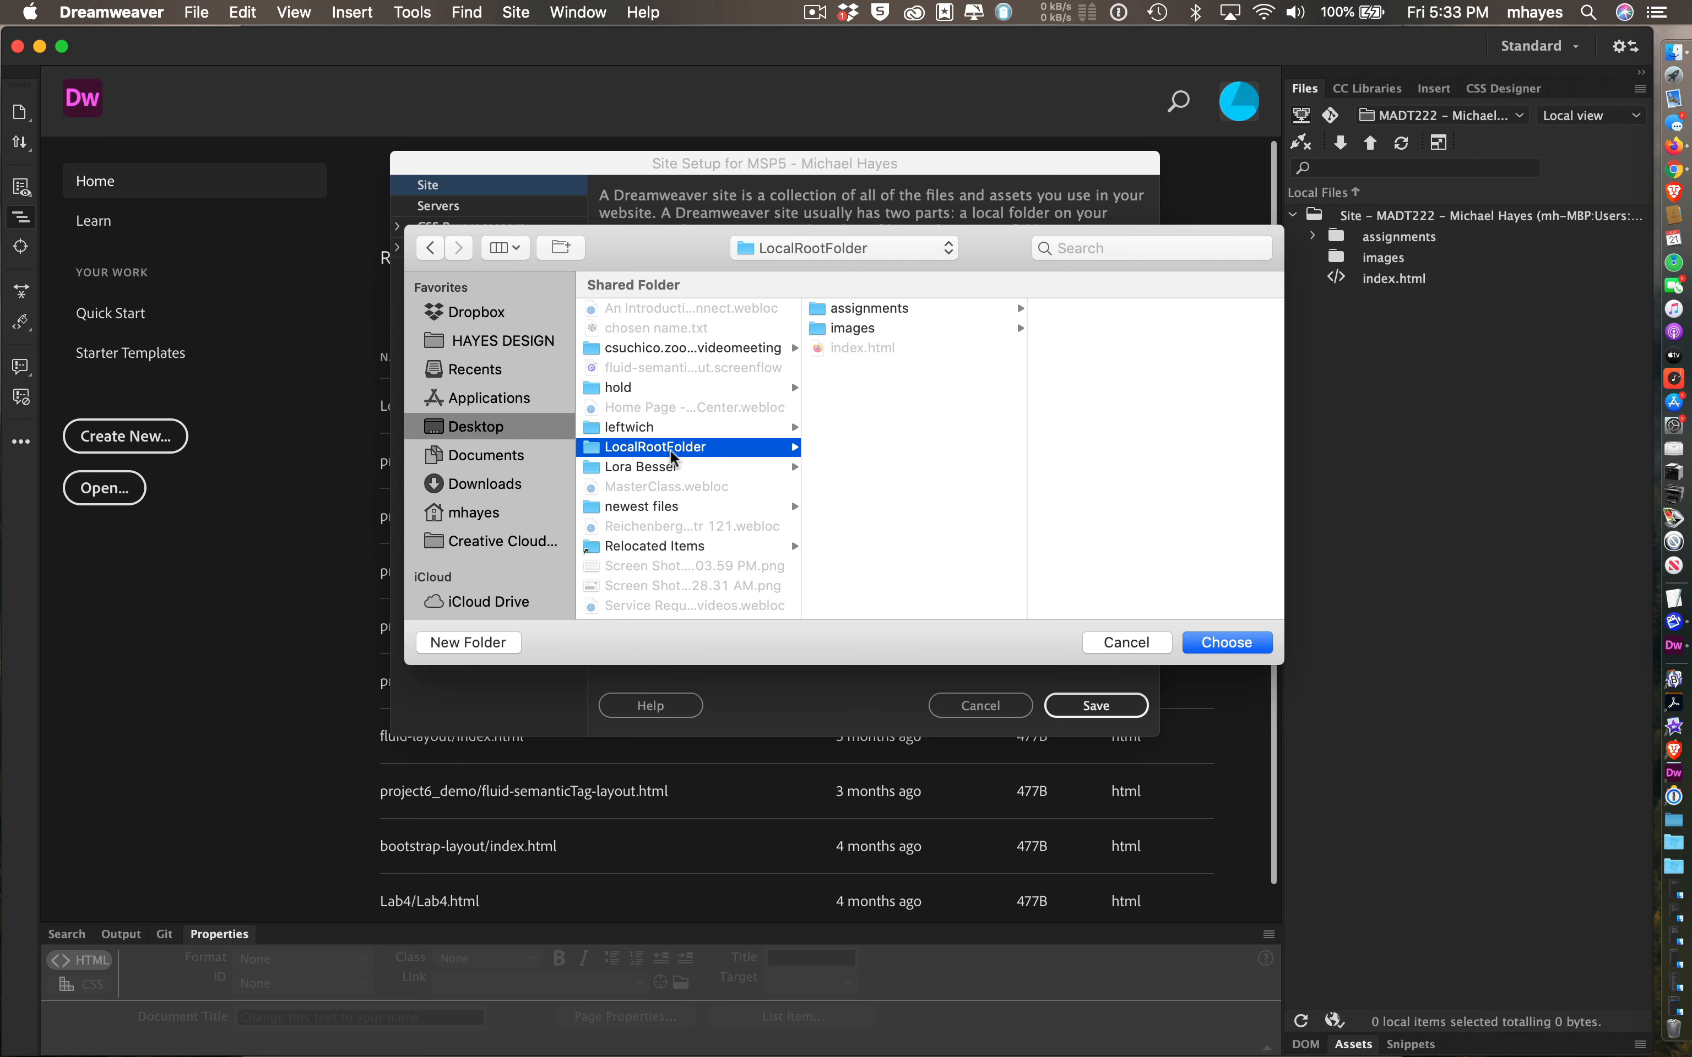
pyautogui.click(1209, 643)
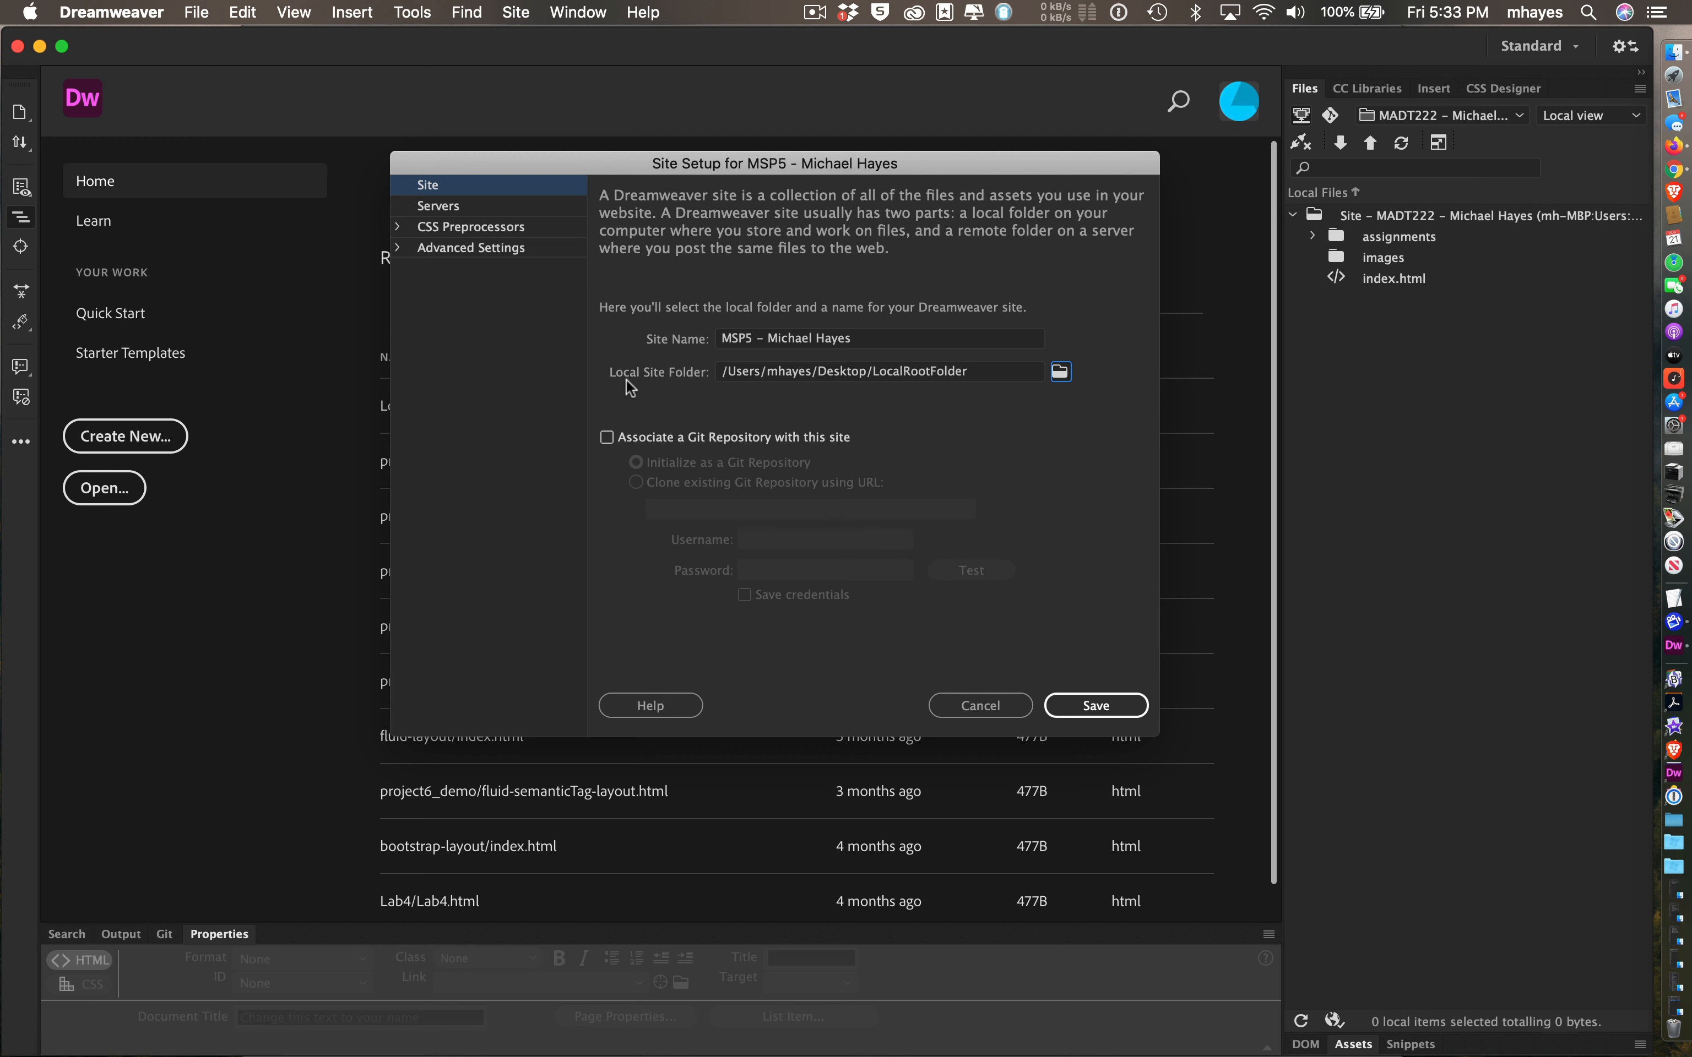
# - Go to the Servers category of Site Setup and add a new server entry
pyautogui.click(477, 207)
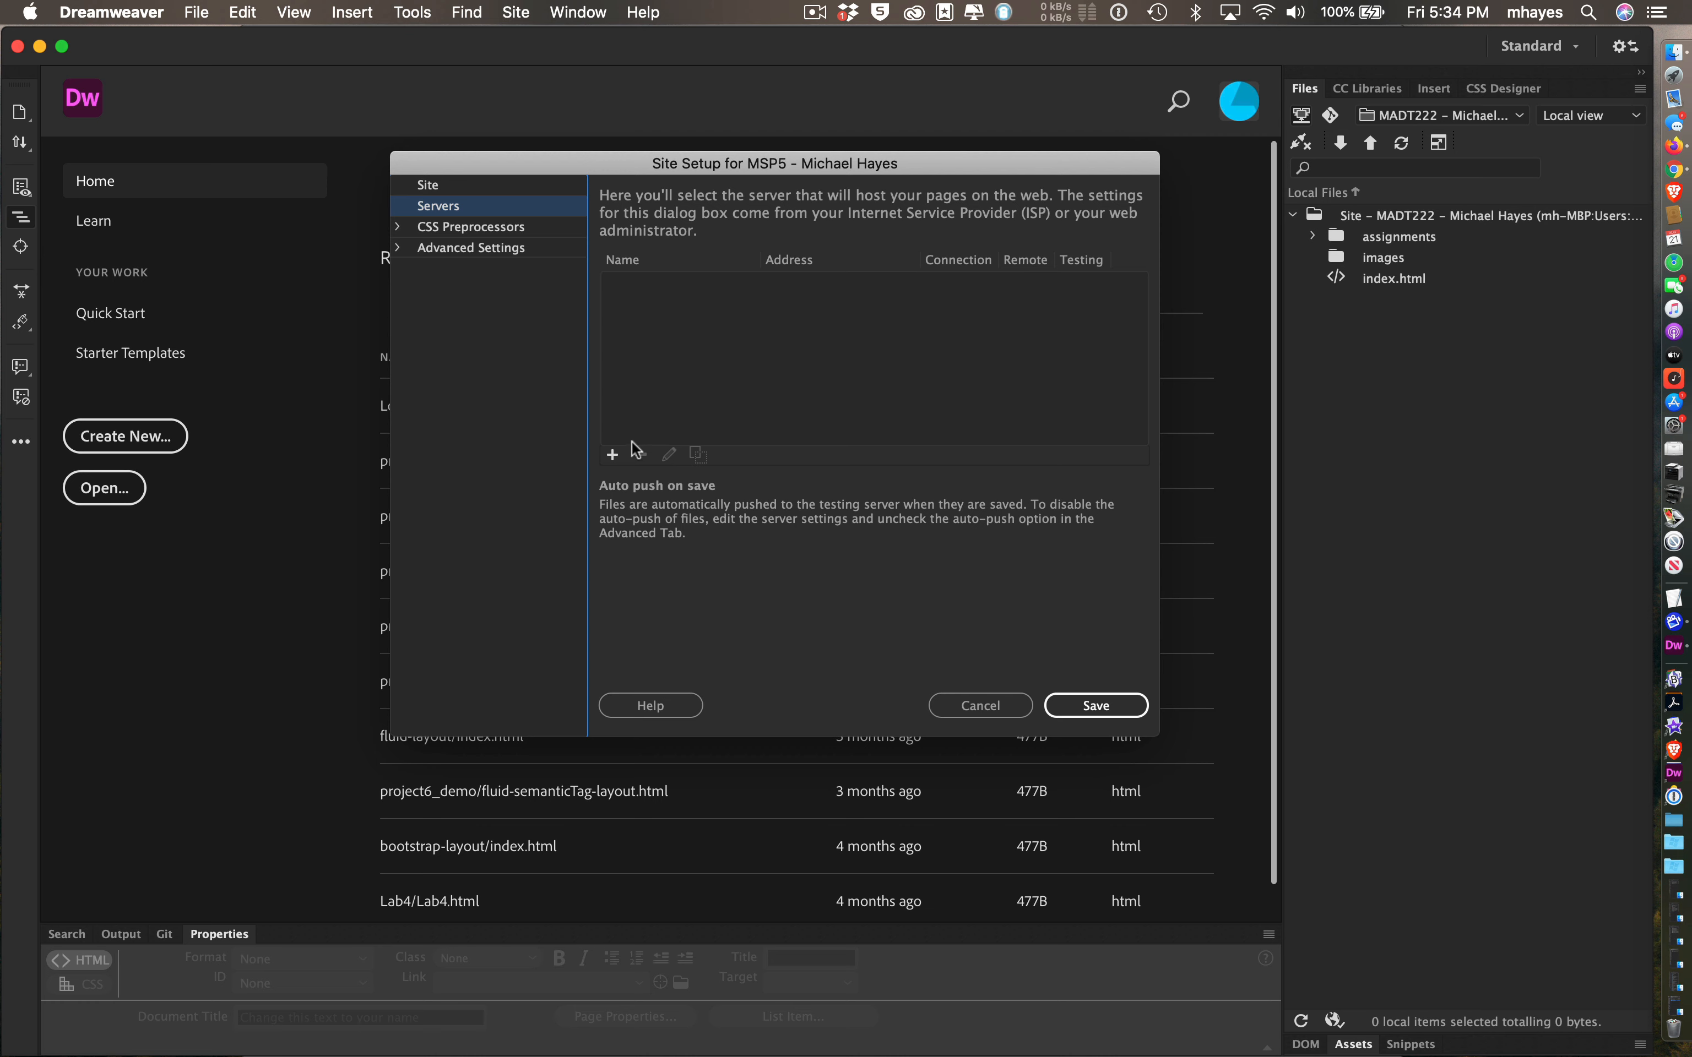
pyautogui.click(615, 456)
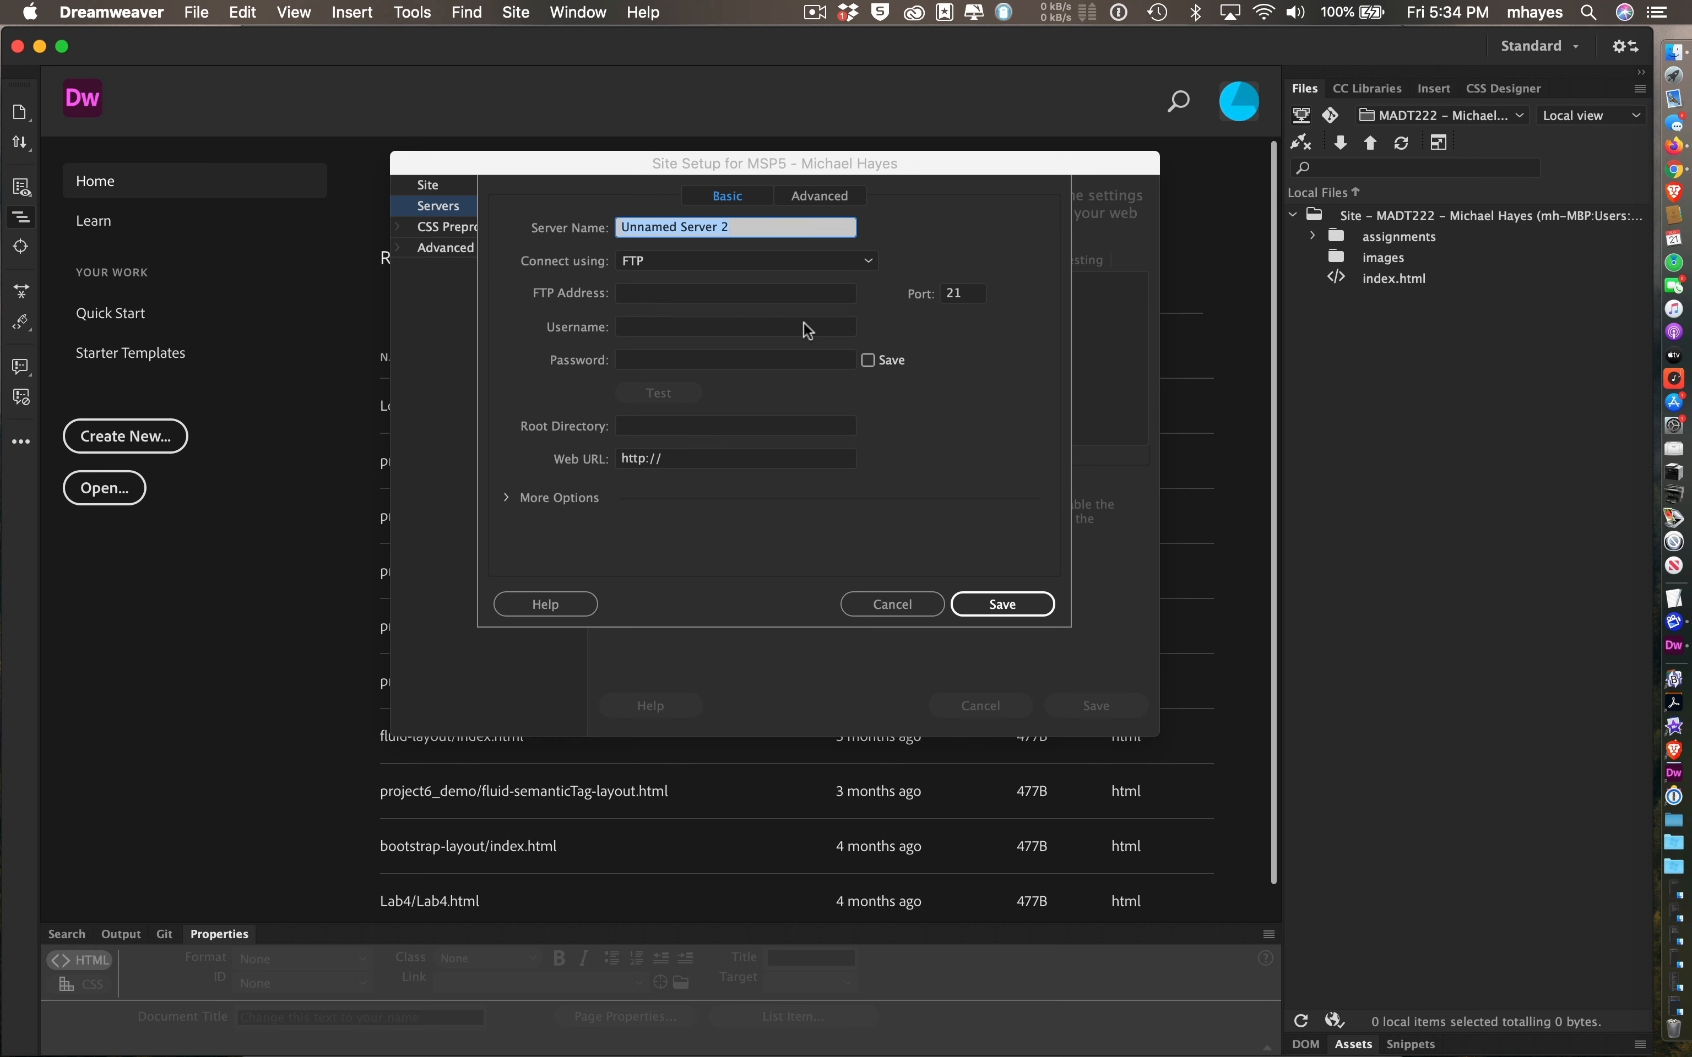
# - Name the new server after the student's hosting domain and keep FTP as the connection method
pyautogui.press('super+Tab')
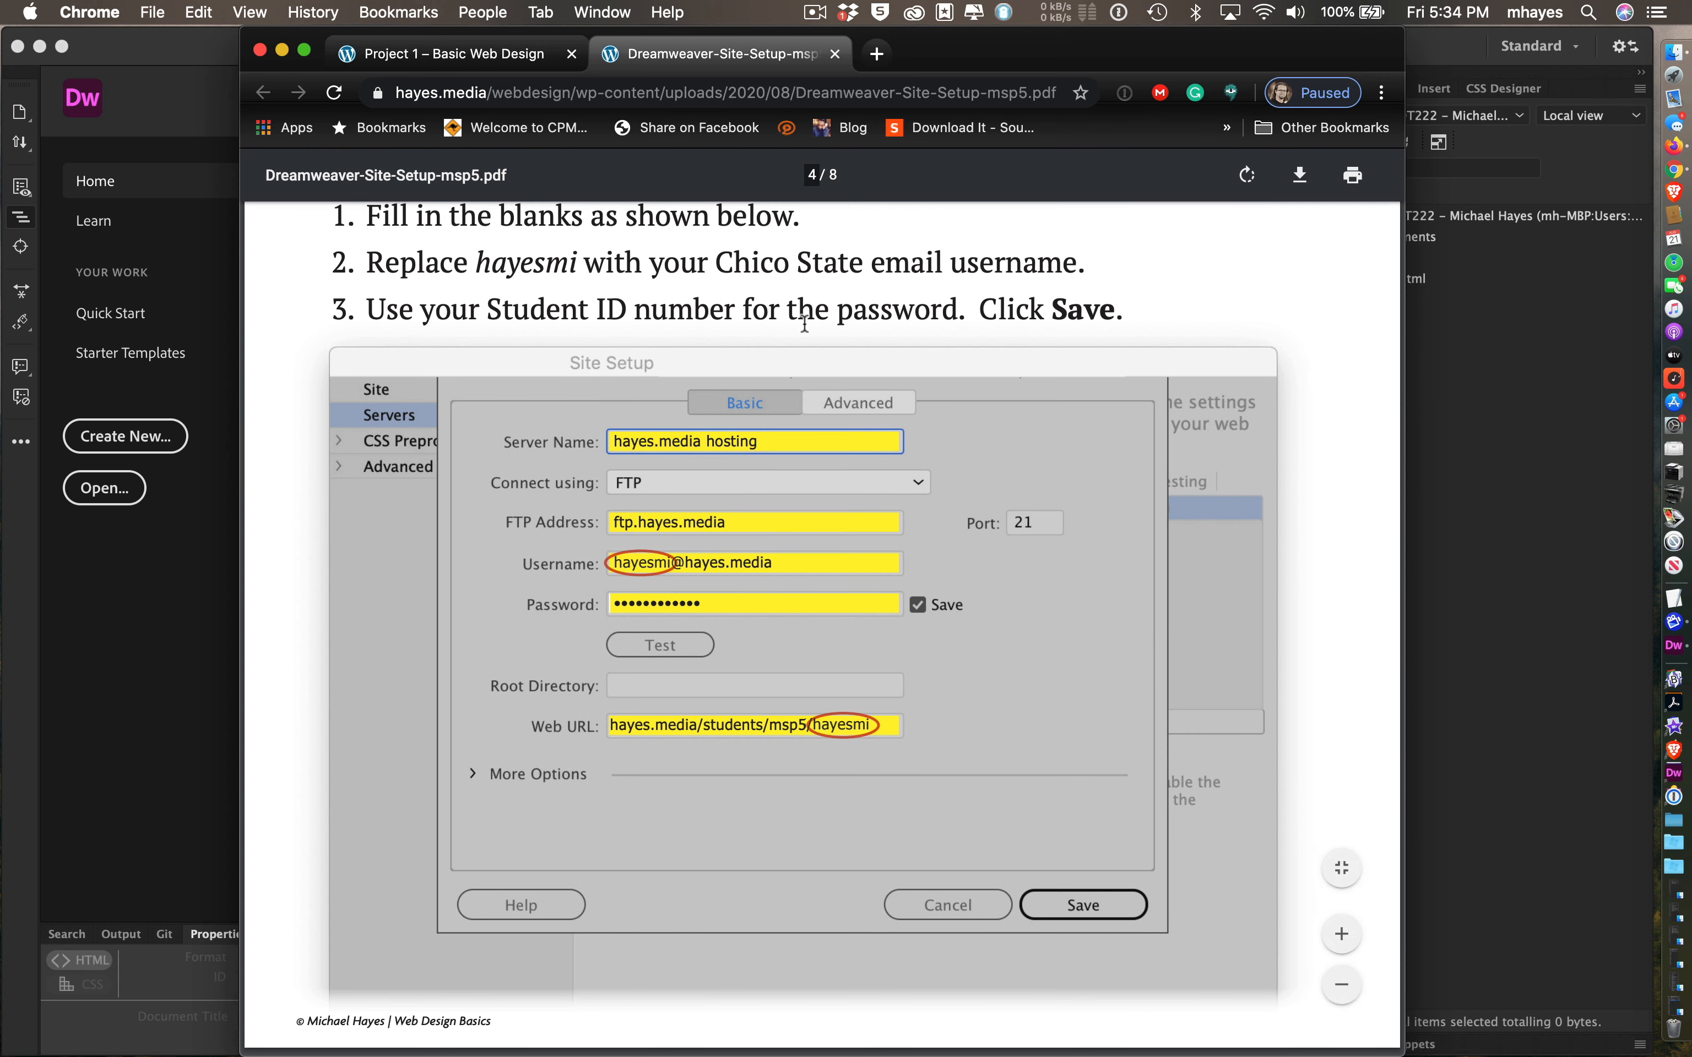
pyautogui.press('super+Tab')
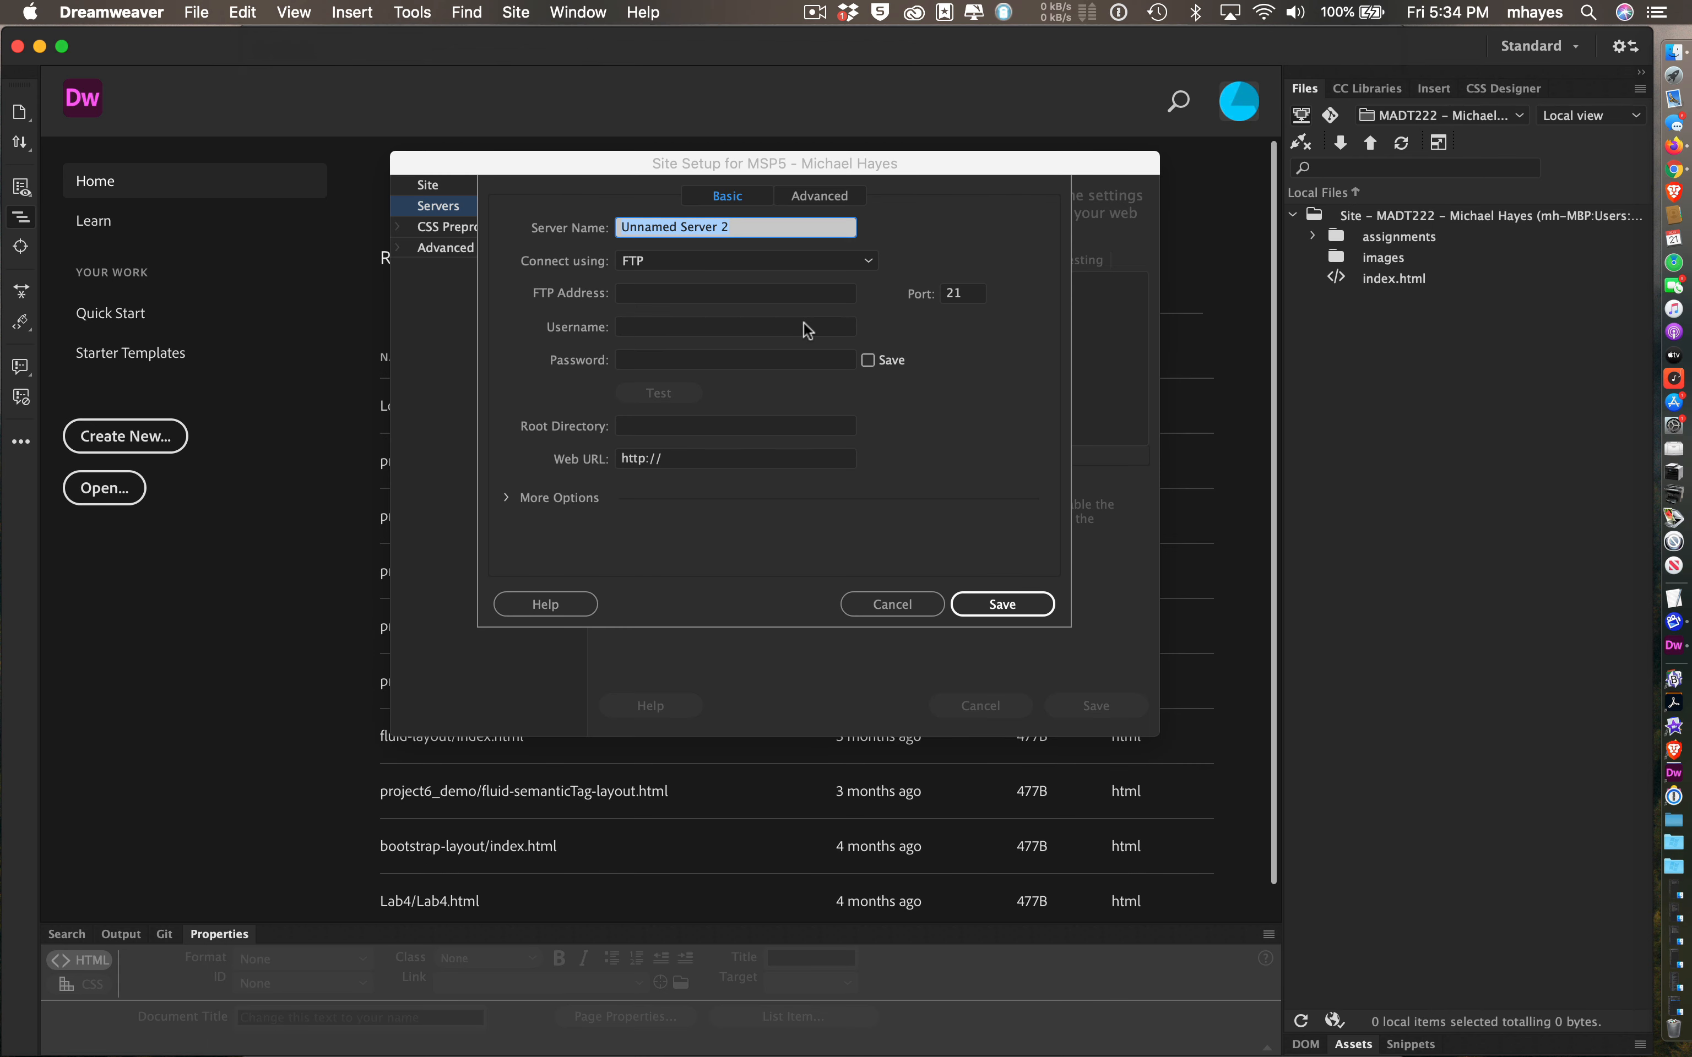
pyautogui.write('hayes.media hosting')
pyautogui.click(669, 262)
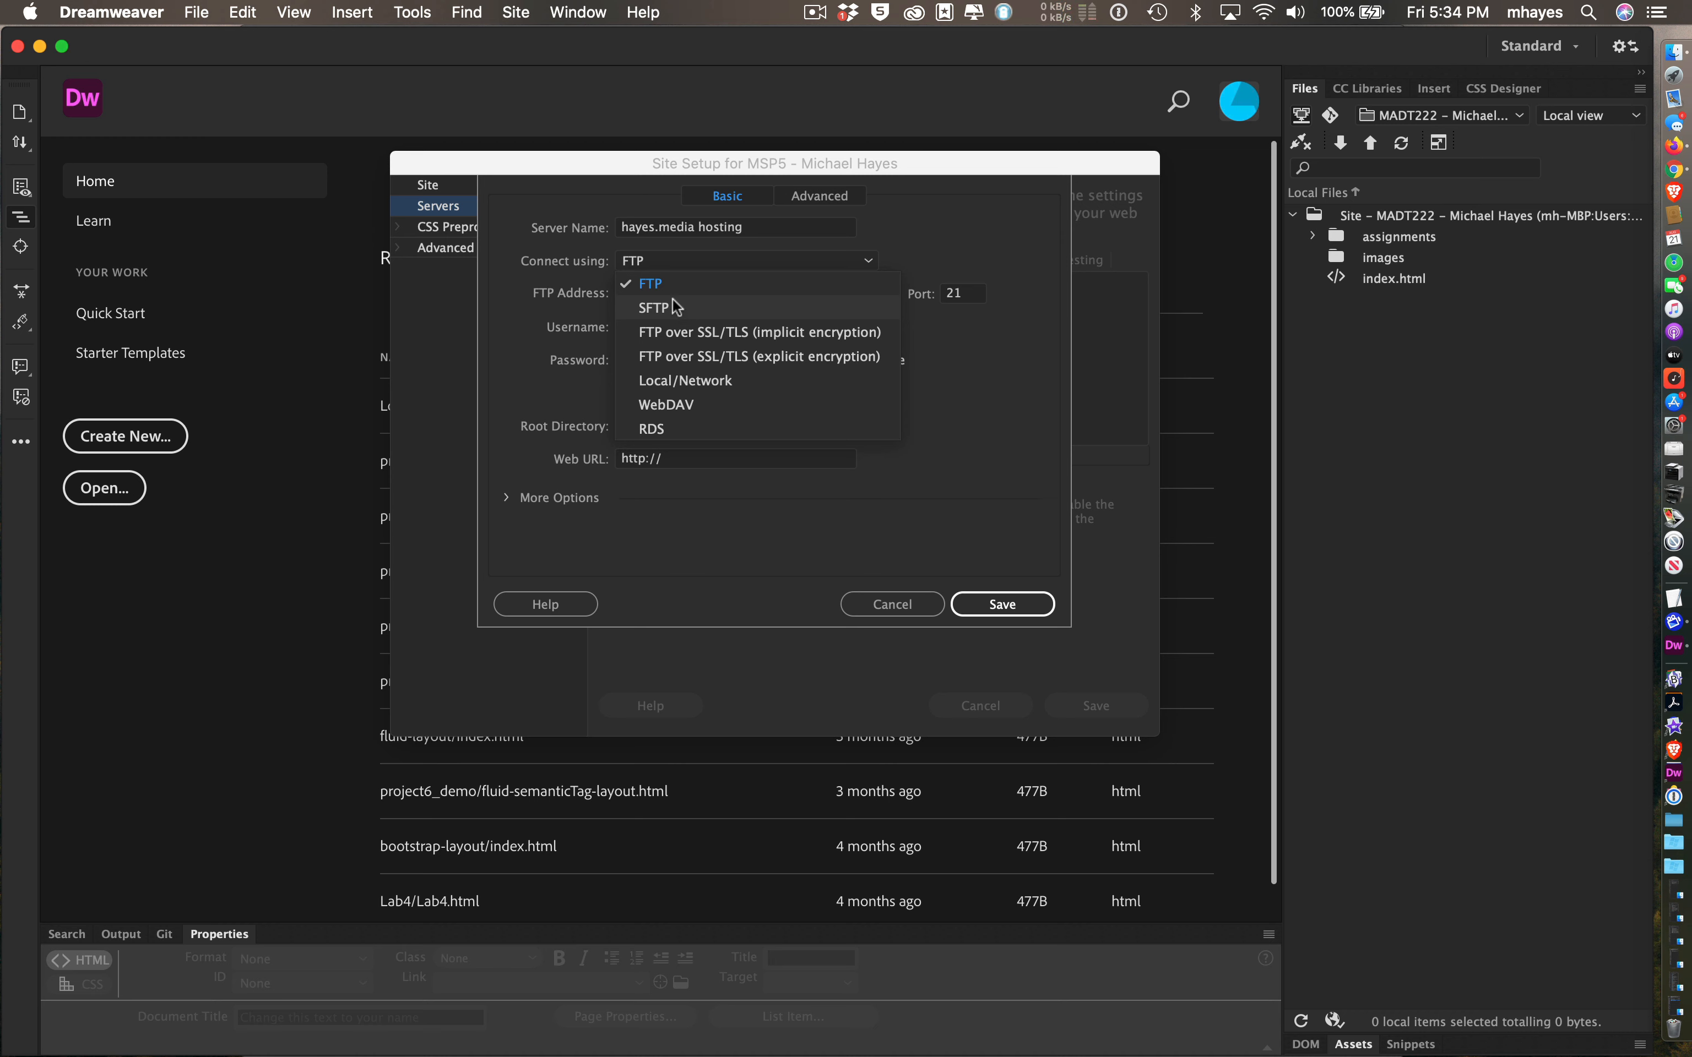
pyautogui.click(667, 283)
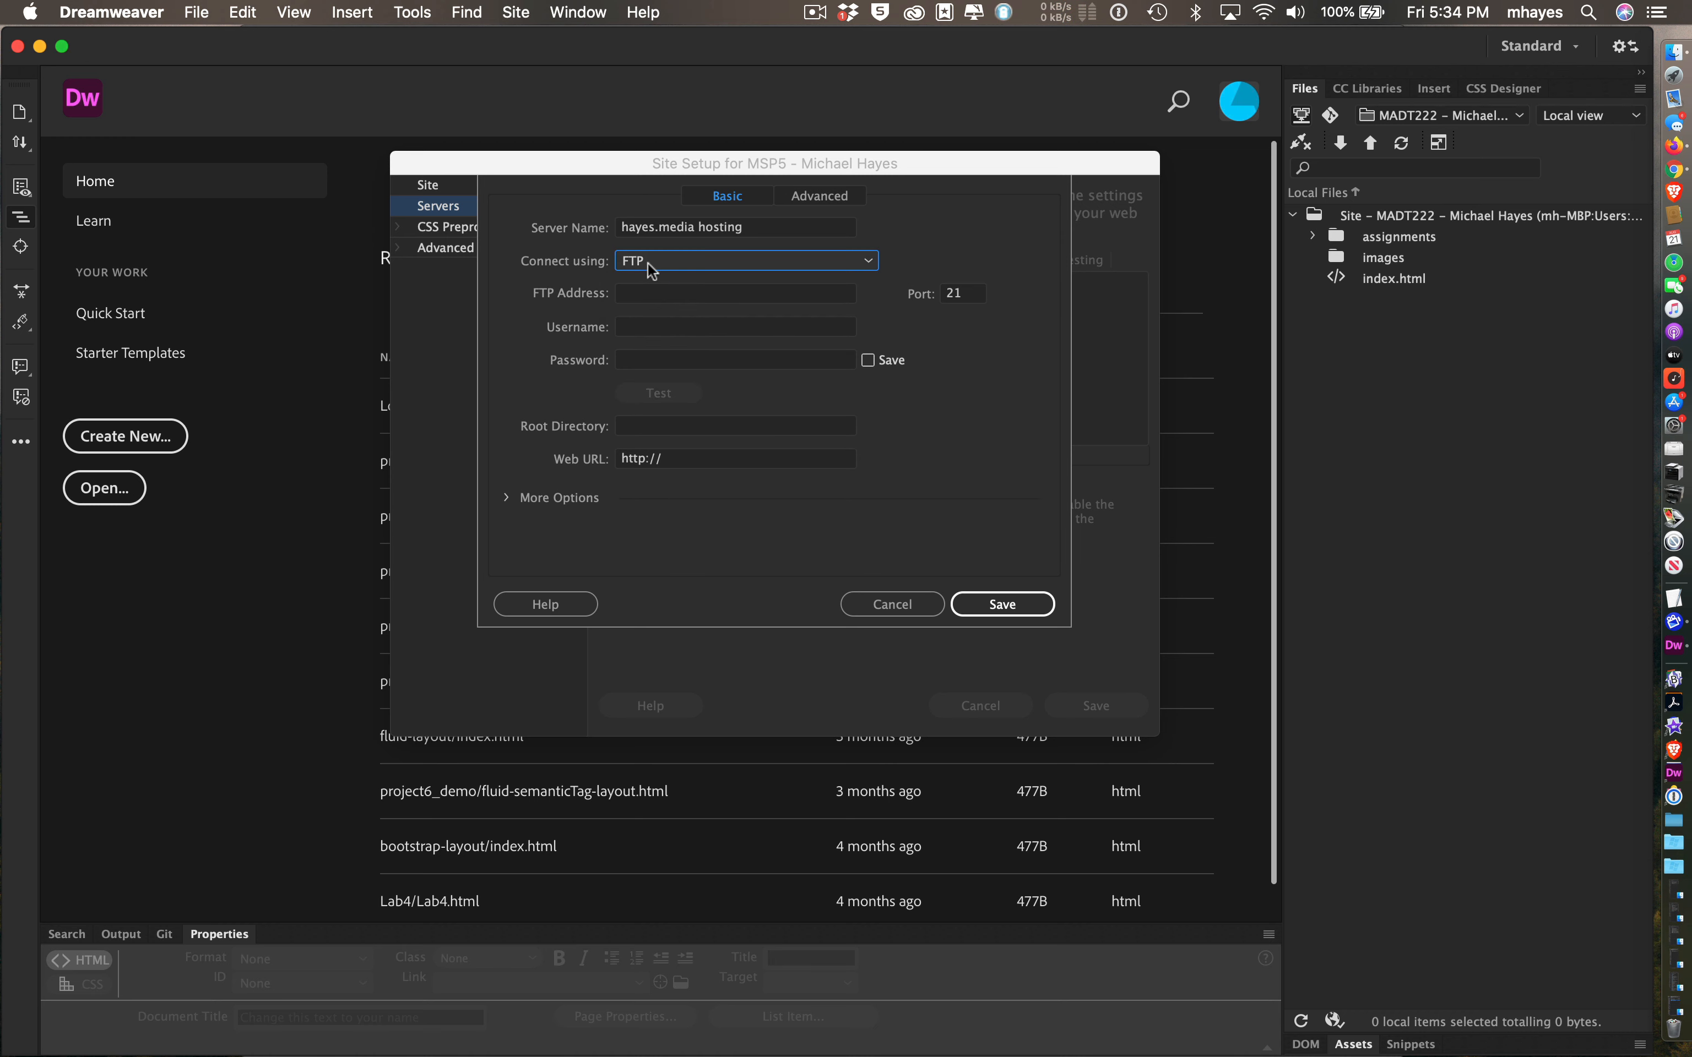
pyautogui.click(644, 293)
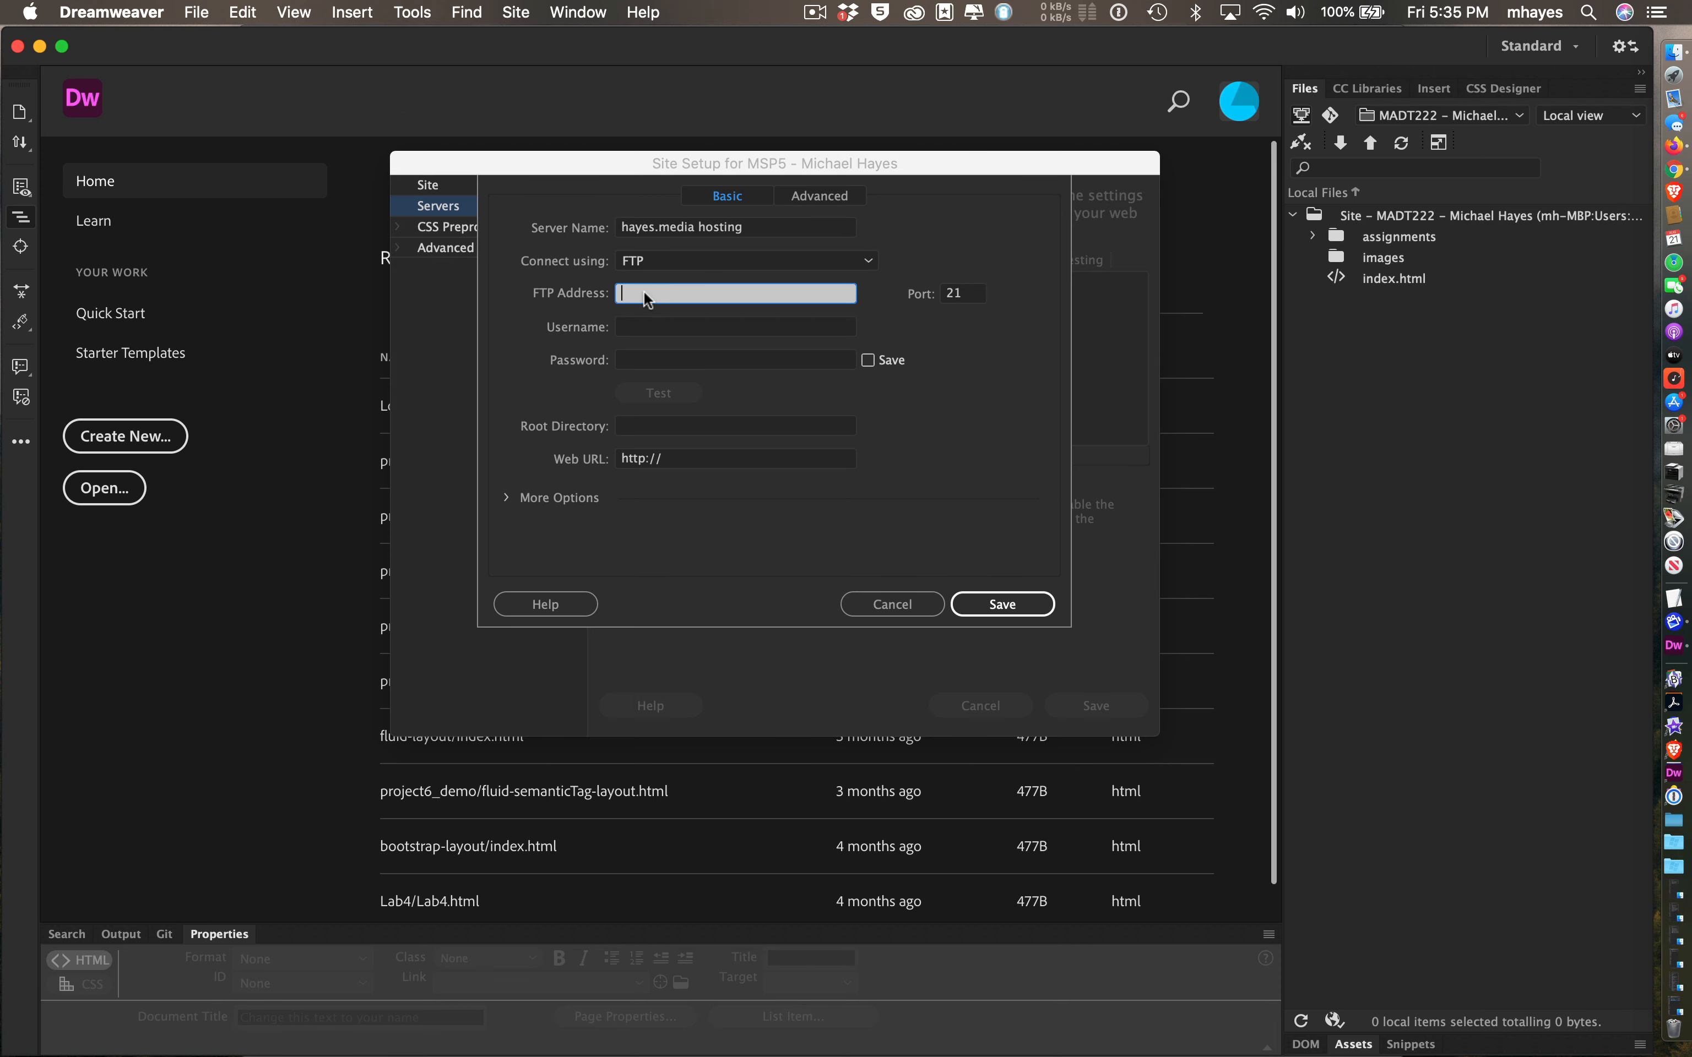
# - Enter the student's ftp. domain address as the FTP Address, as given in the setup PDF
pyautogui.press('super+Tab')
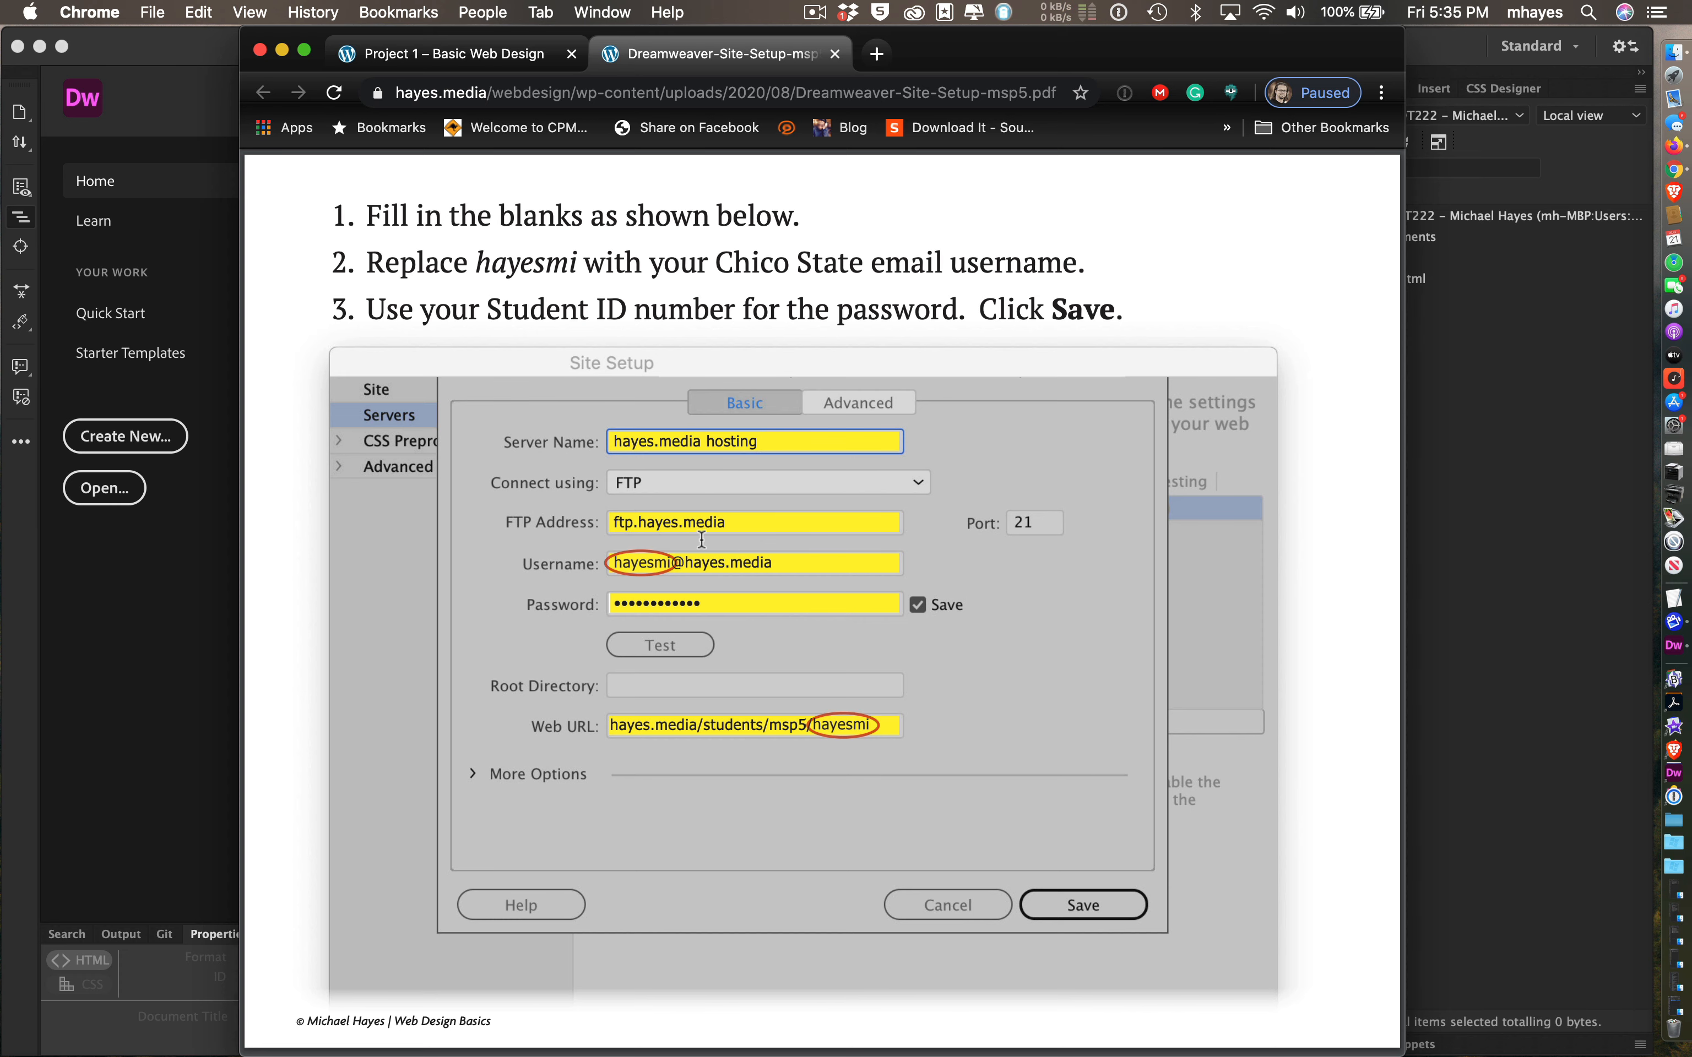
pyautogui.press('super+Tab')
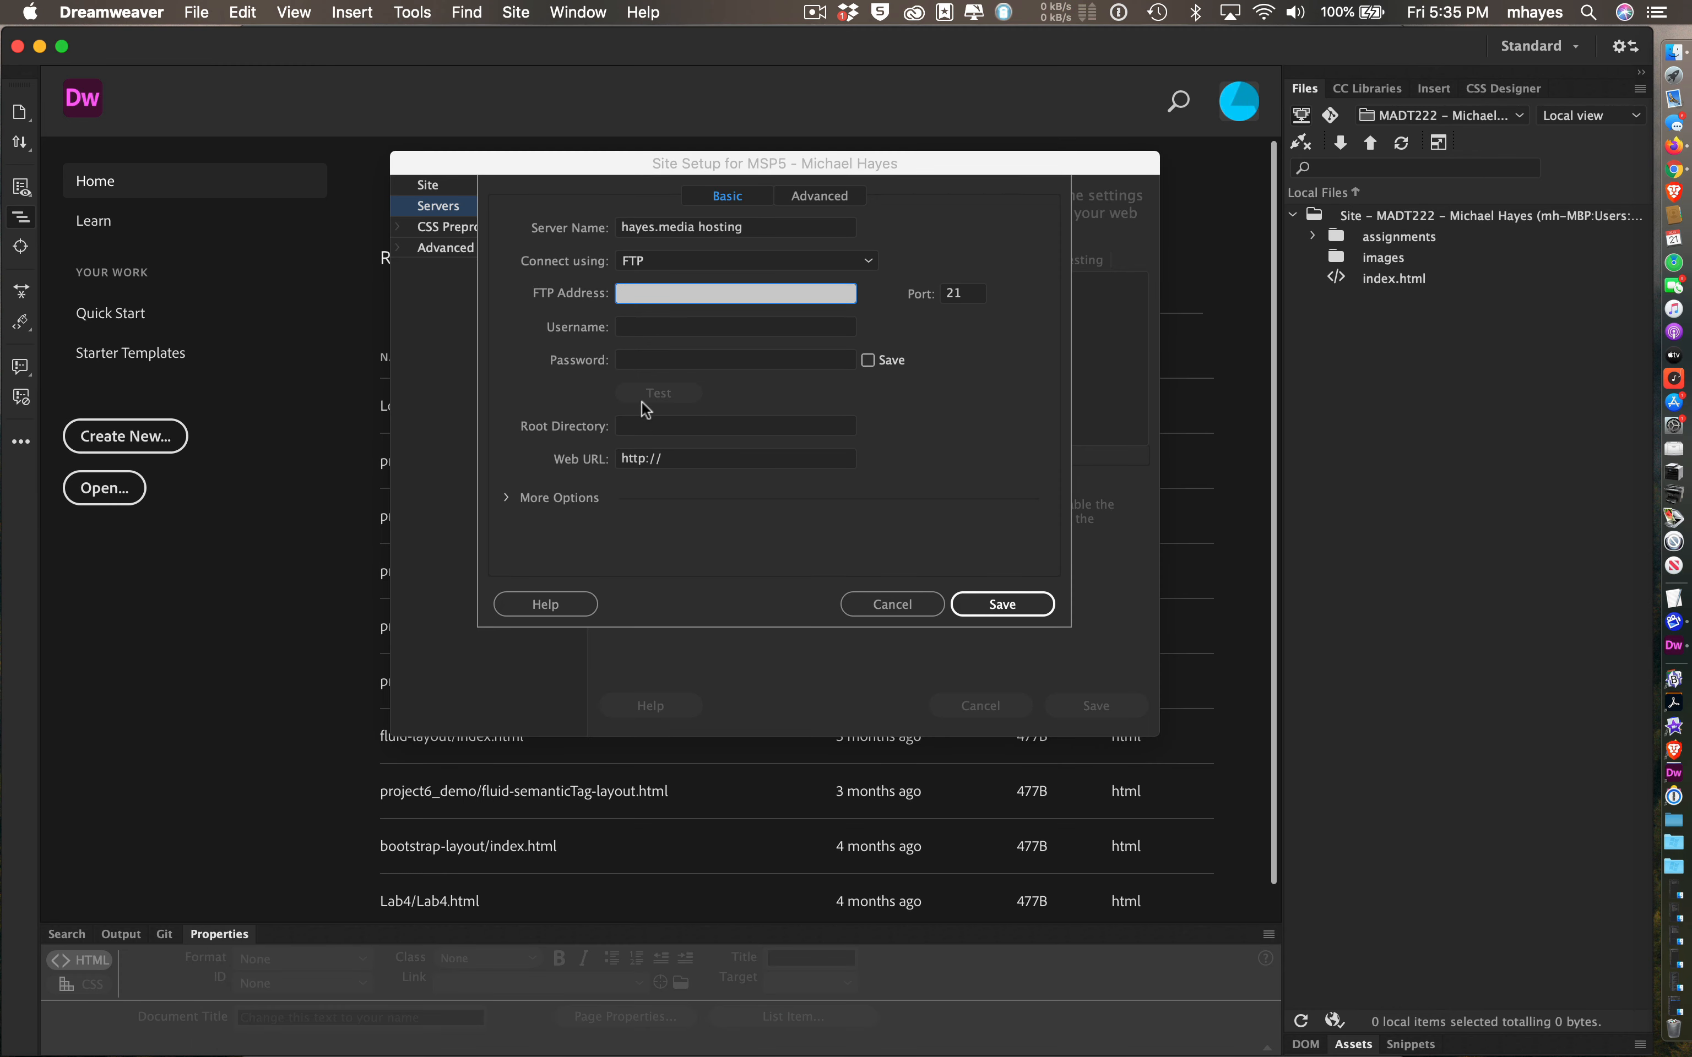
pyautogui.write('ftp.hayes.media')
pyautogui.click(630, 327)
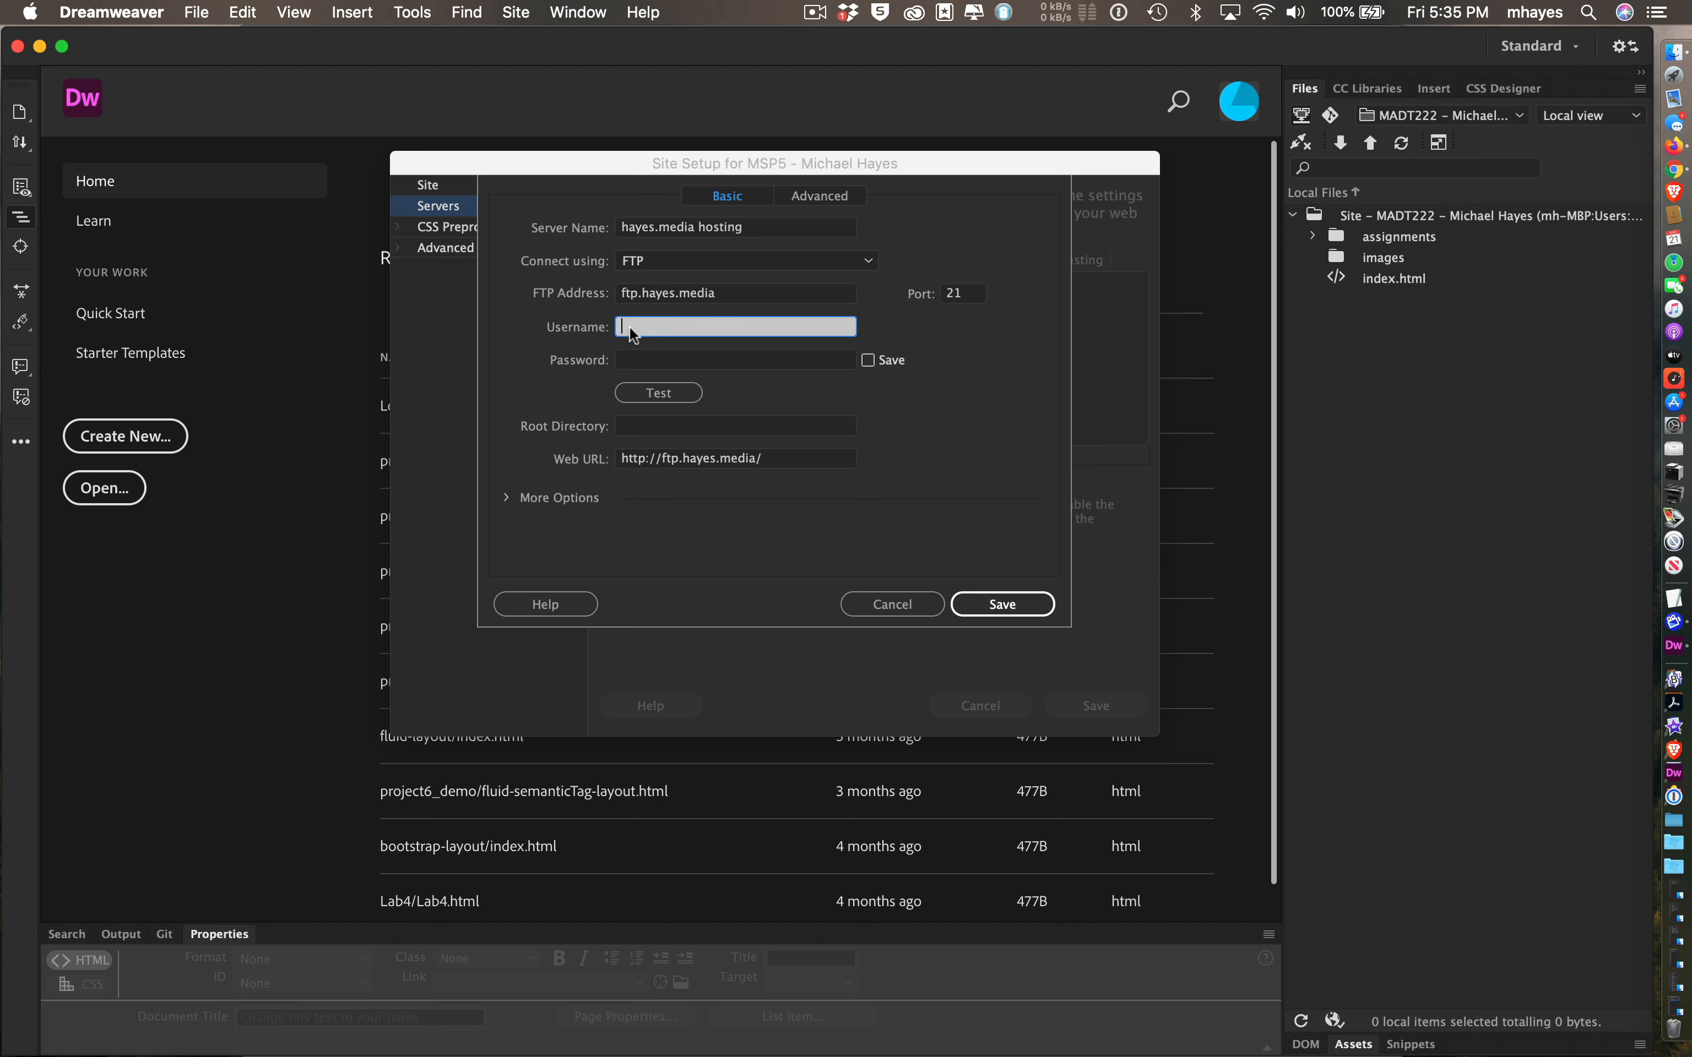
pyautogui.press('super+Tab')
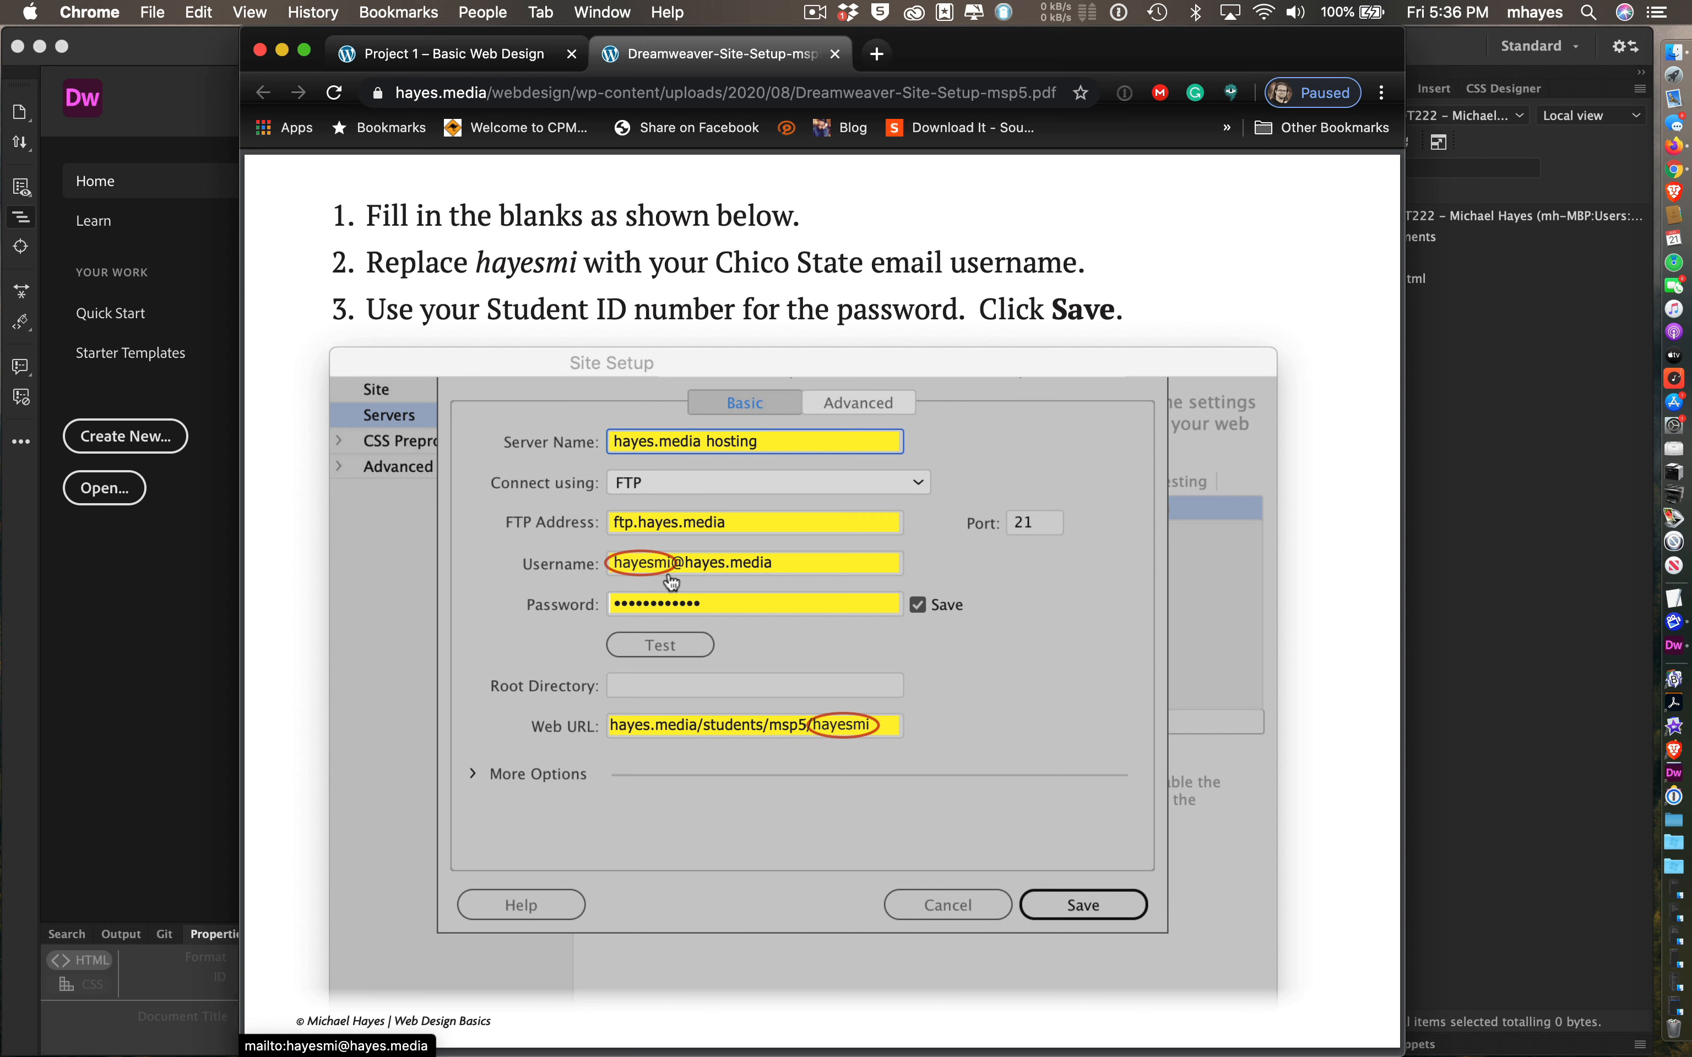
# - Enter the student's e-mail-based username, check the PDF's password instruction, and move to Password
pyautogui.press('super+Tab')
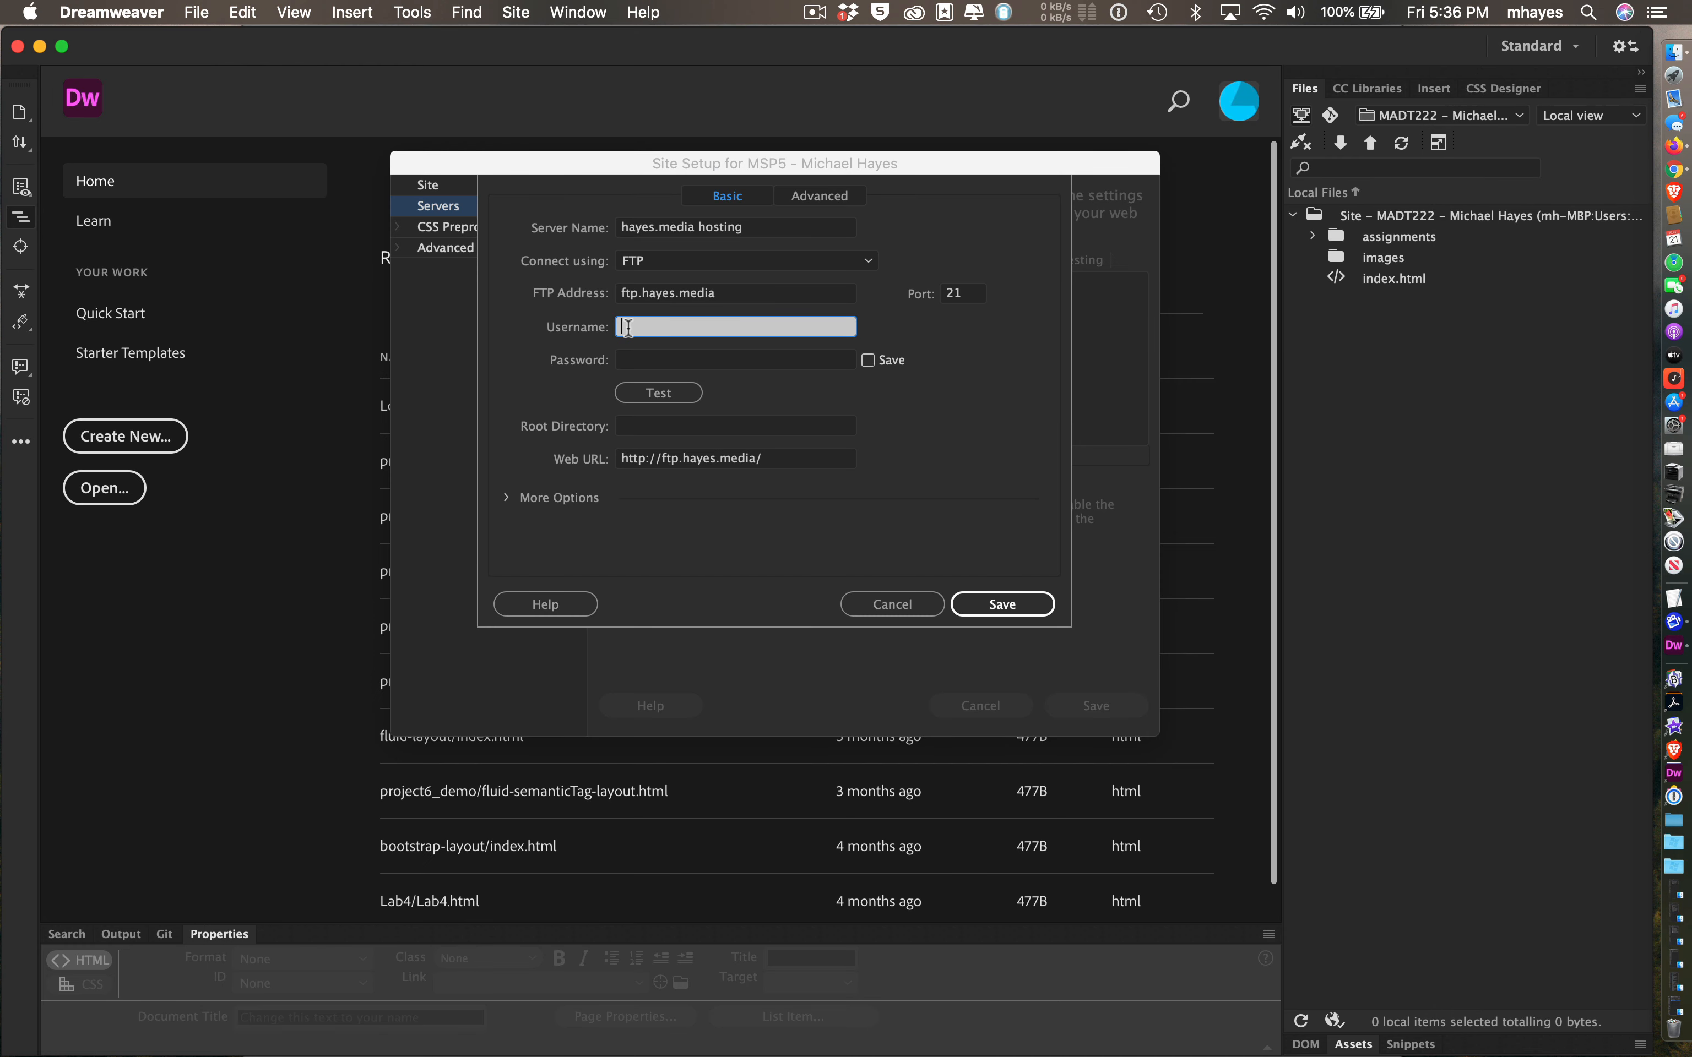
pyautogui.press('super+Tab')
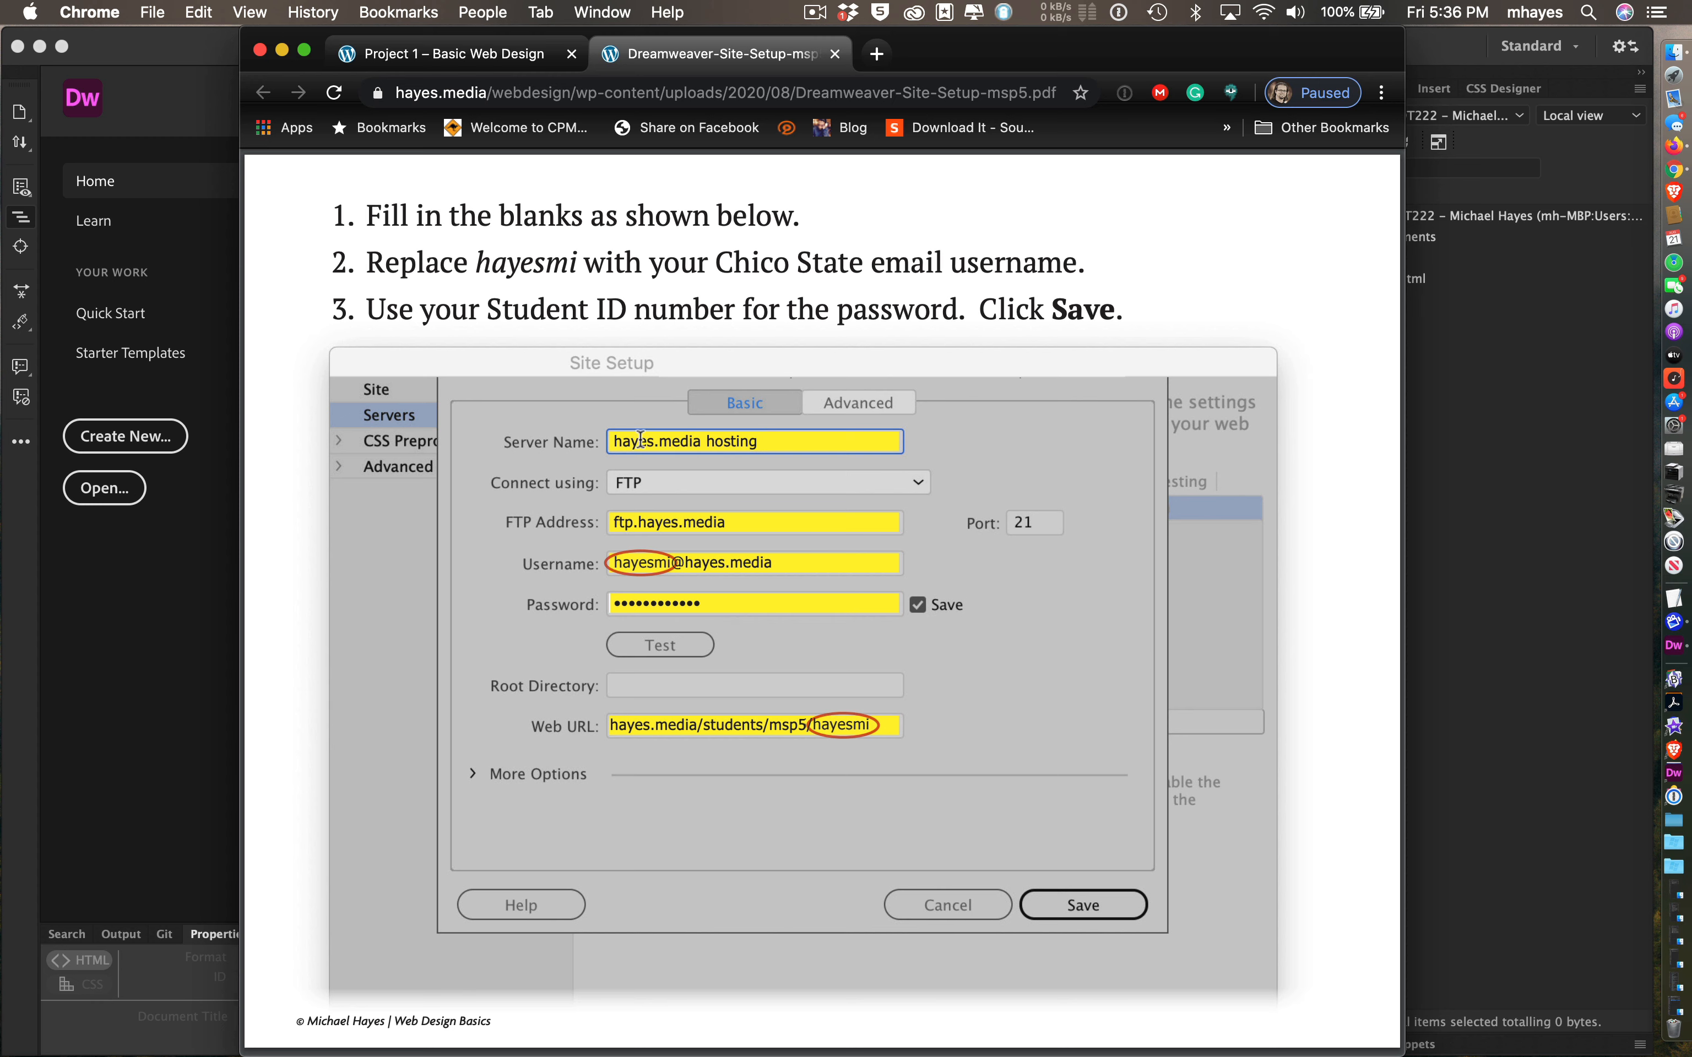
pyautogui.moveTo(366, 311); pyautogui.dragTo(958, 315)
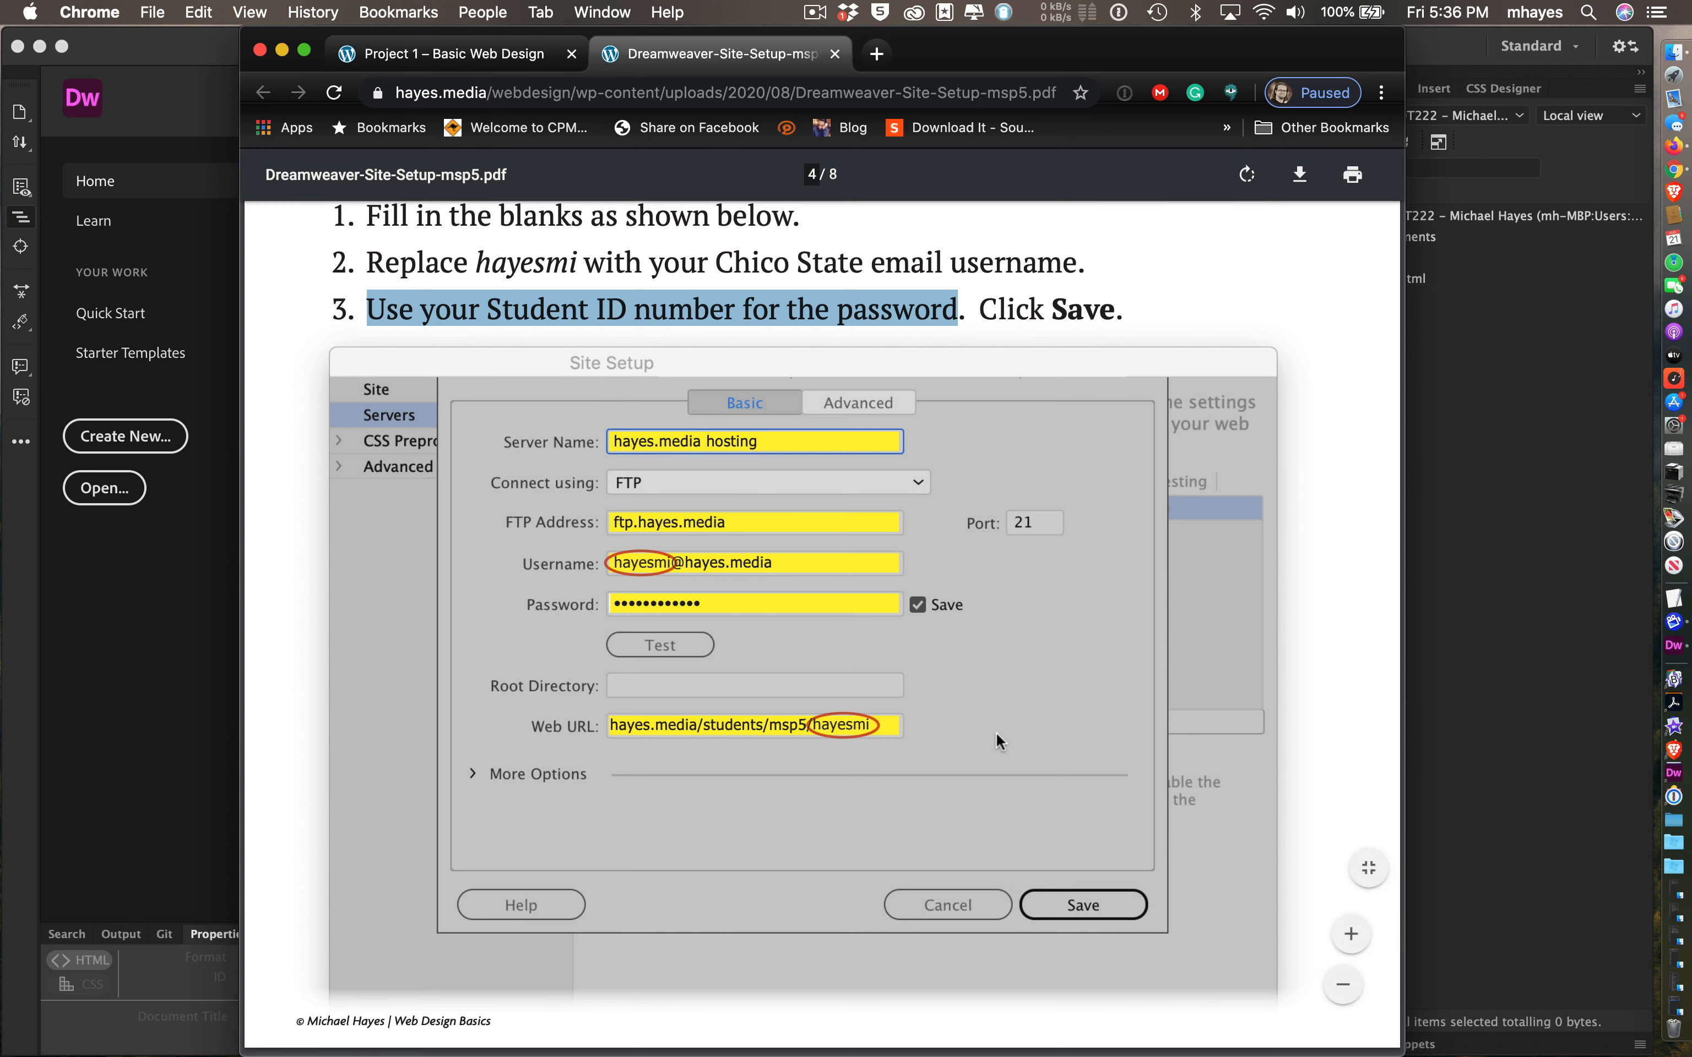
pyautogui.press('super+Tab')
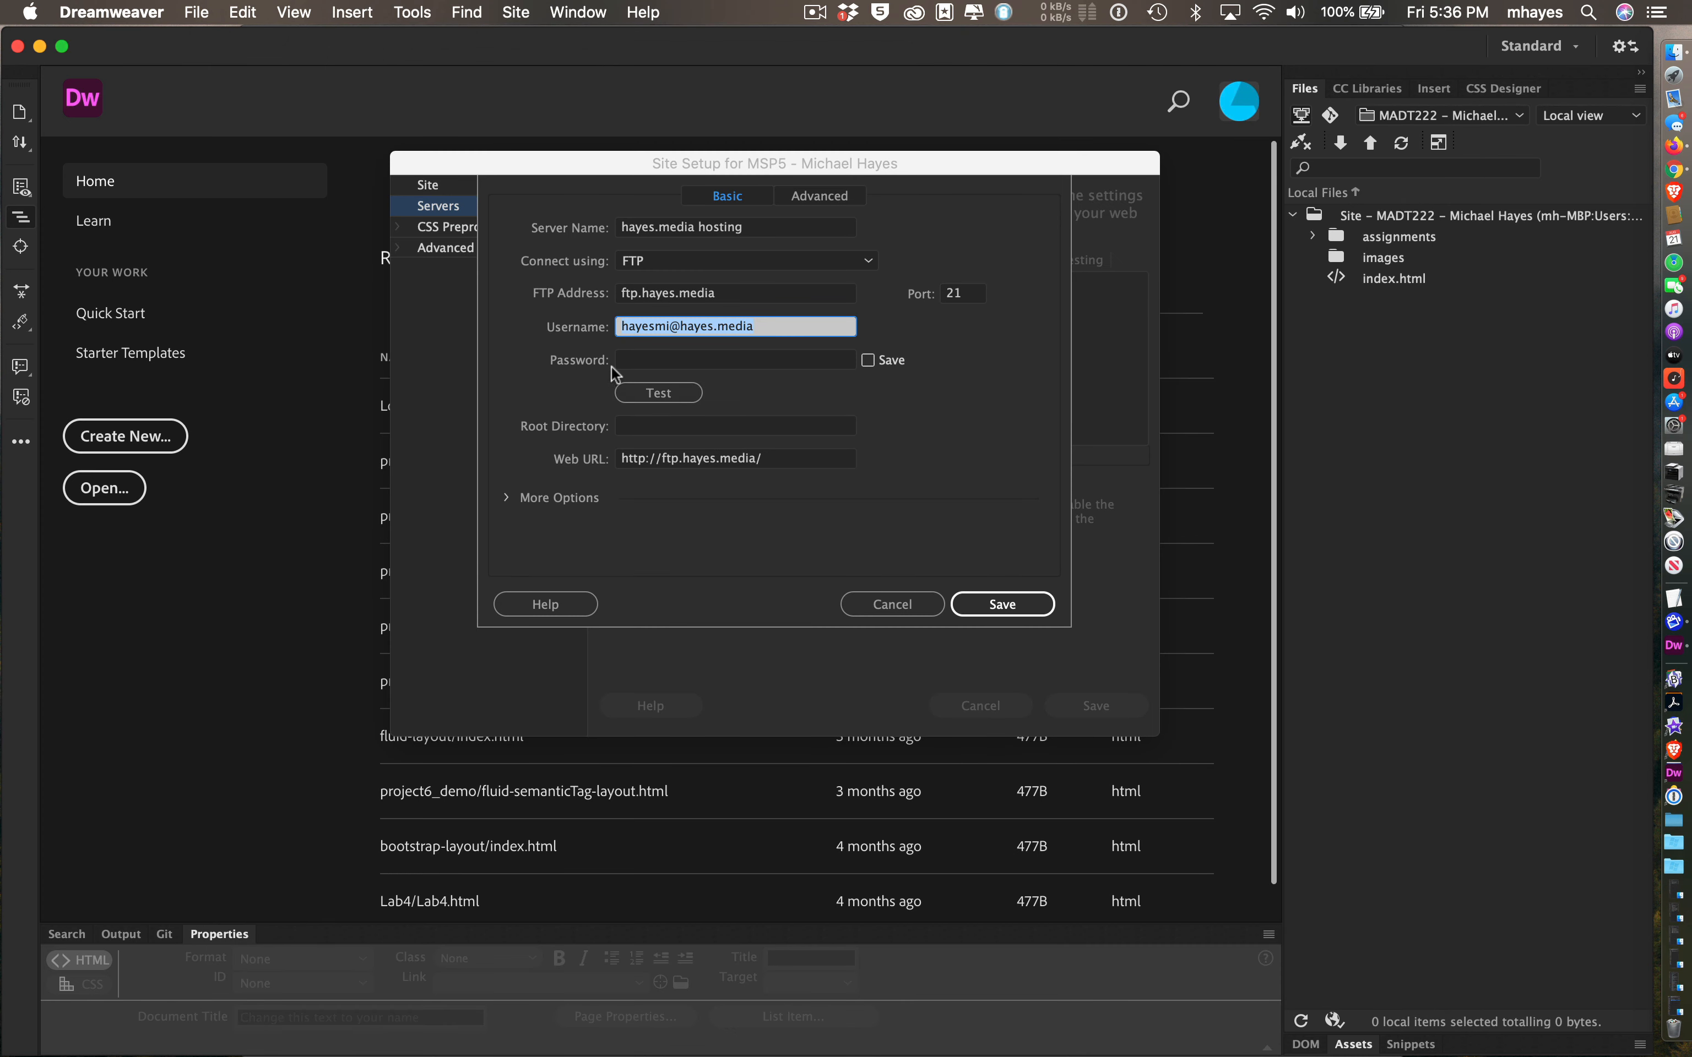
pyautogui.click(641, 360)
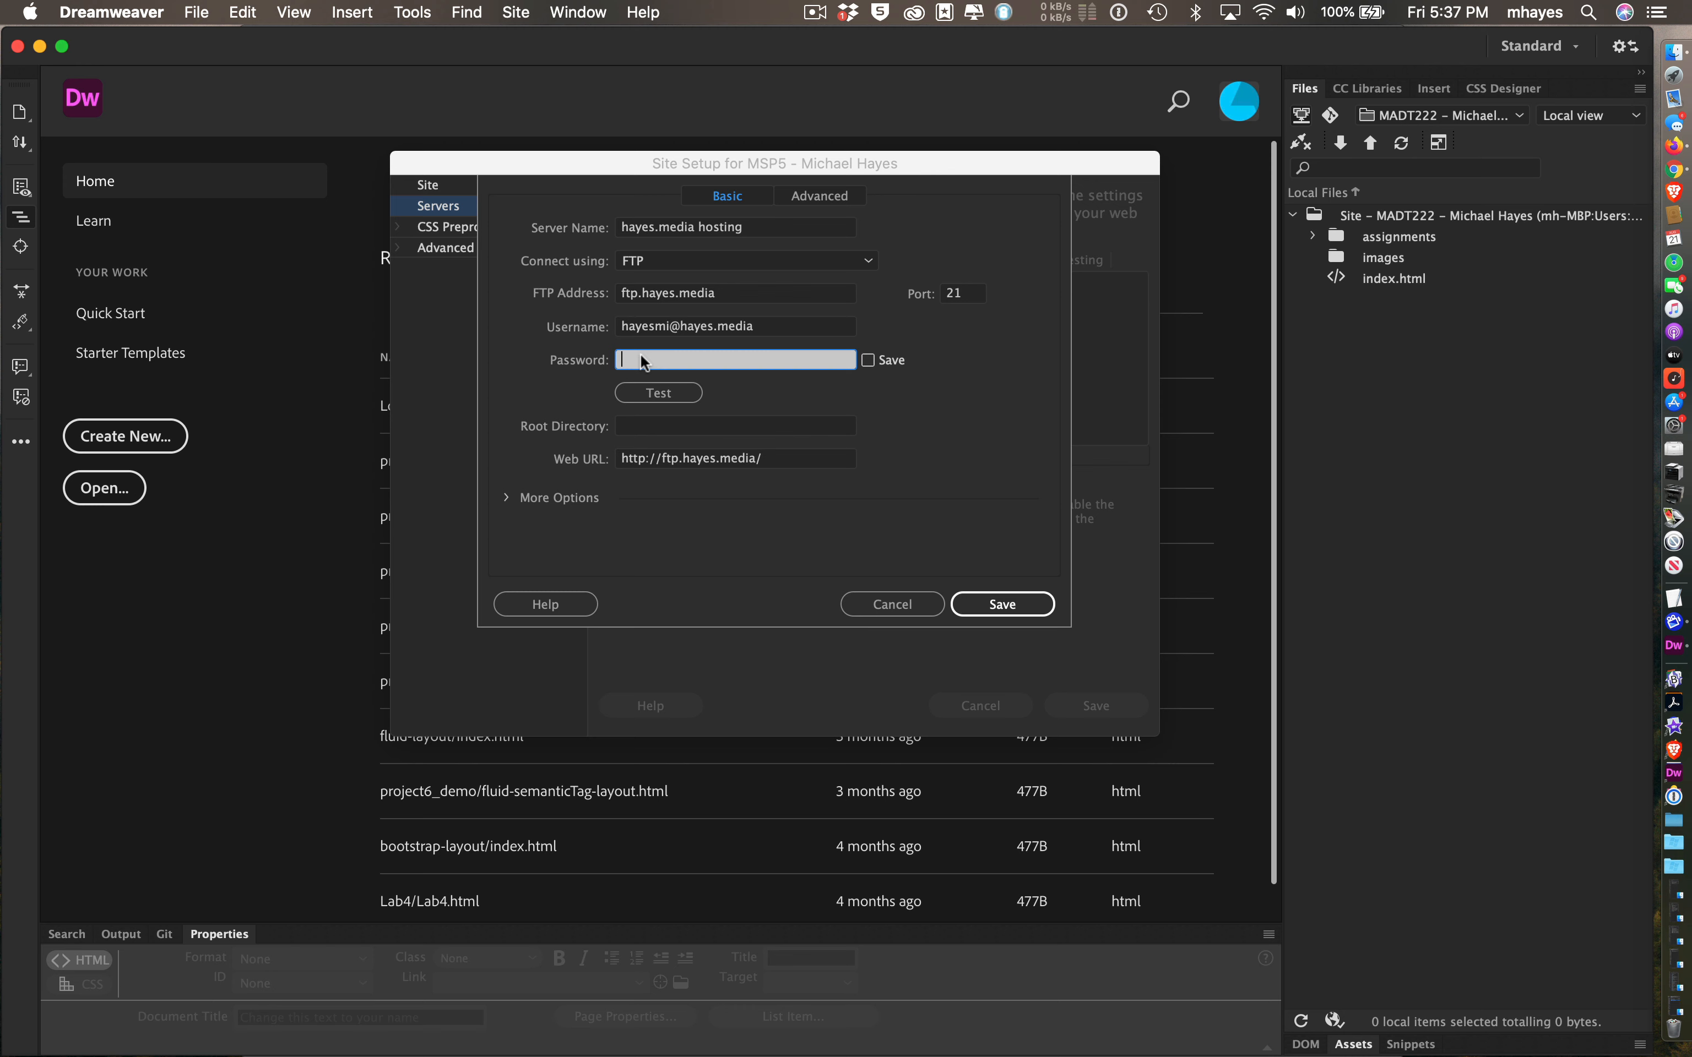
# - Enter the FTP account password for the hayes.media server and keep it saved
pyautogui.write('p•••••••••')
# - Test the hayes.media FTP connection and dismiss the success message
pyautogui.click(688, 395)
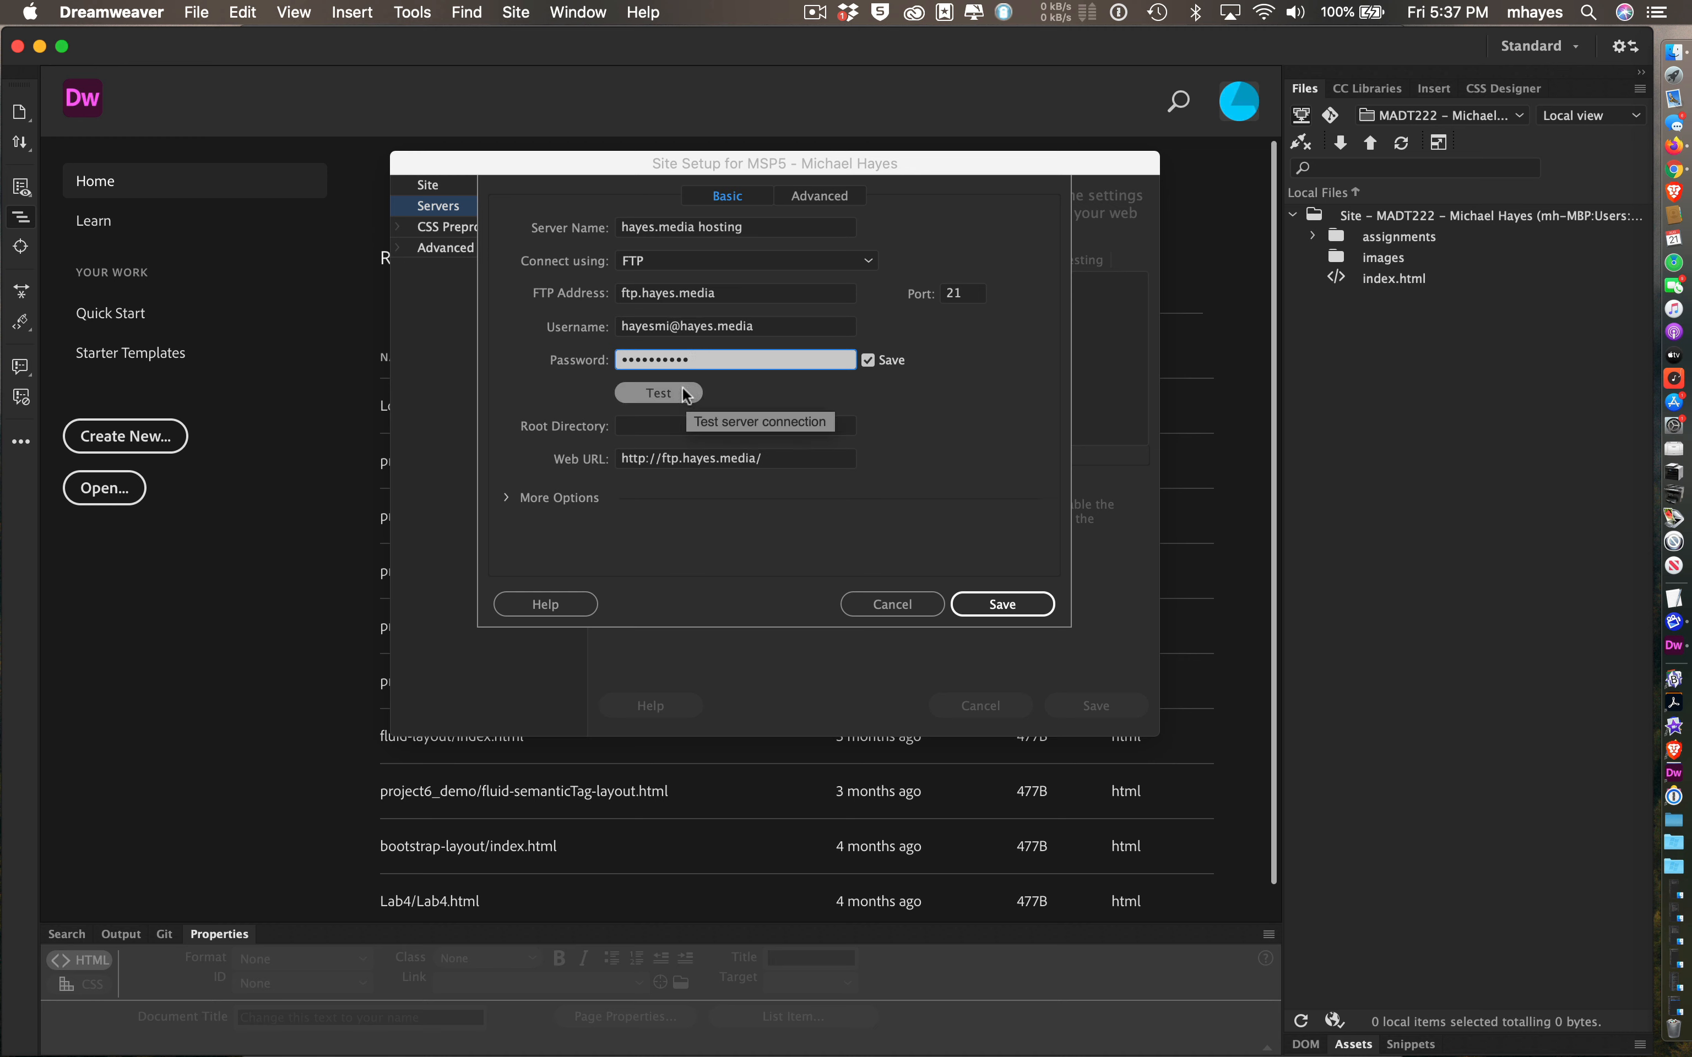
pyautogui.click(682, 392)
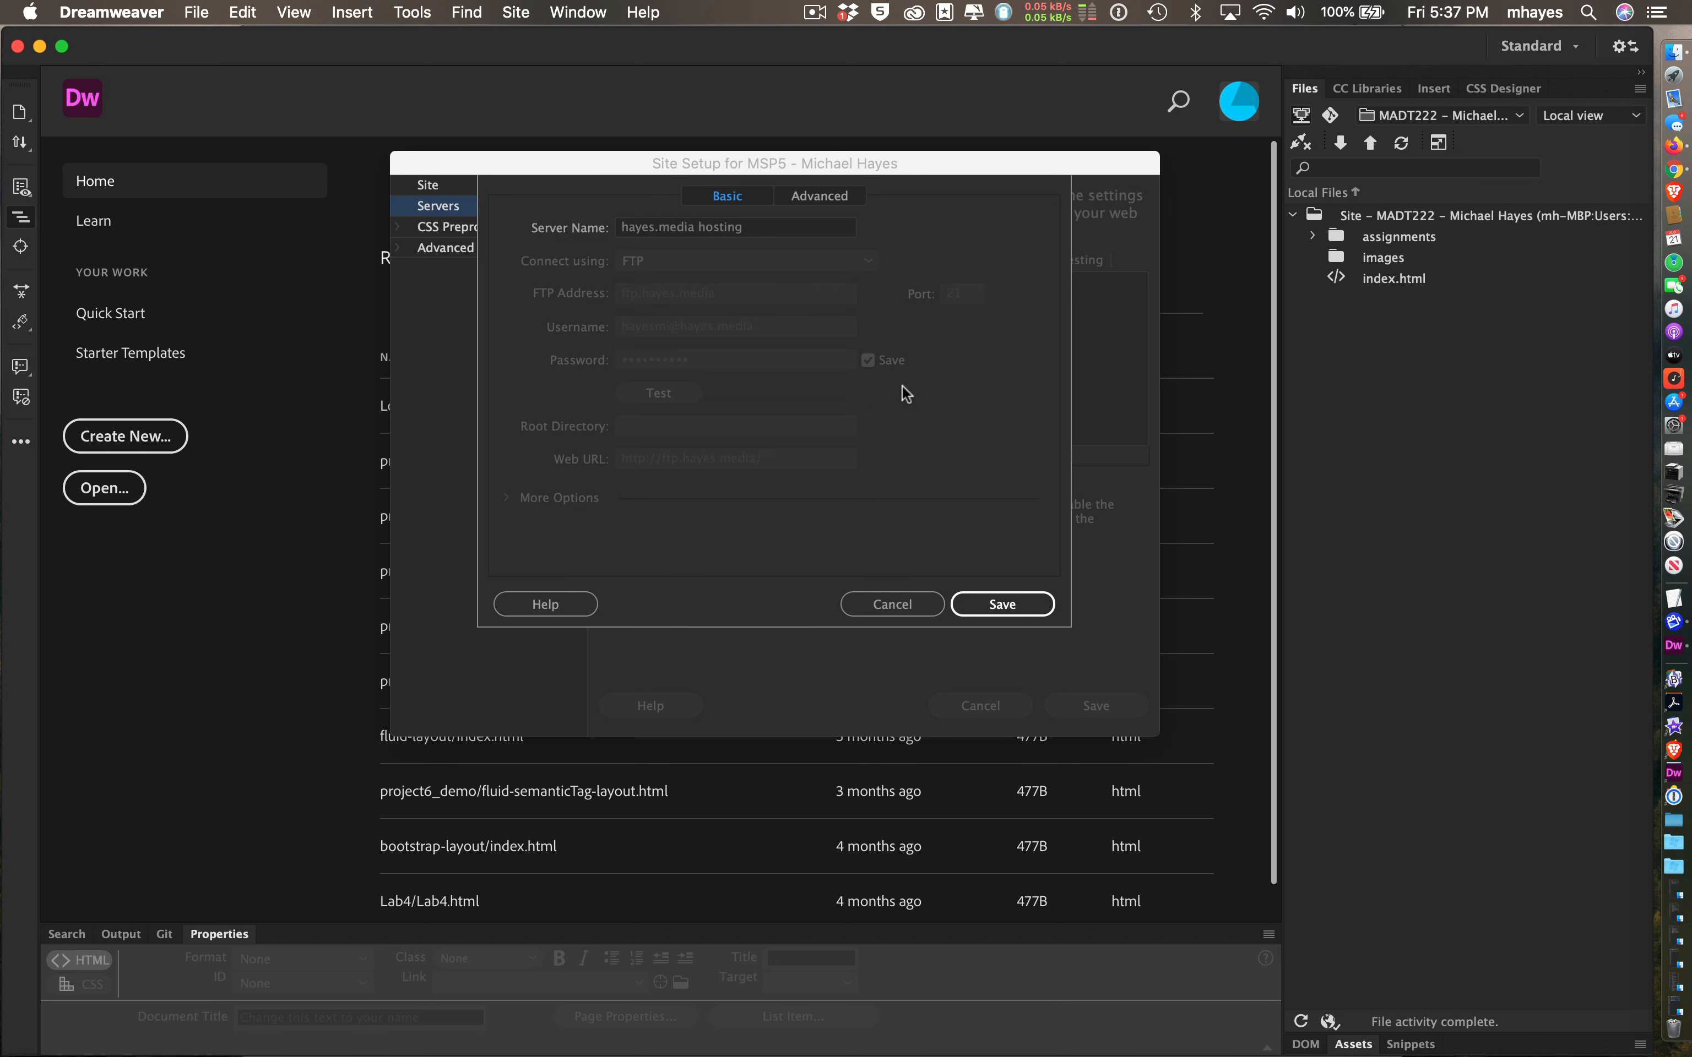
pyautogui.moveTo(928, 360); pyautogui.dragTo(864, 351)
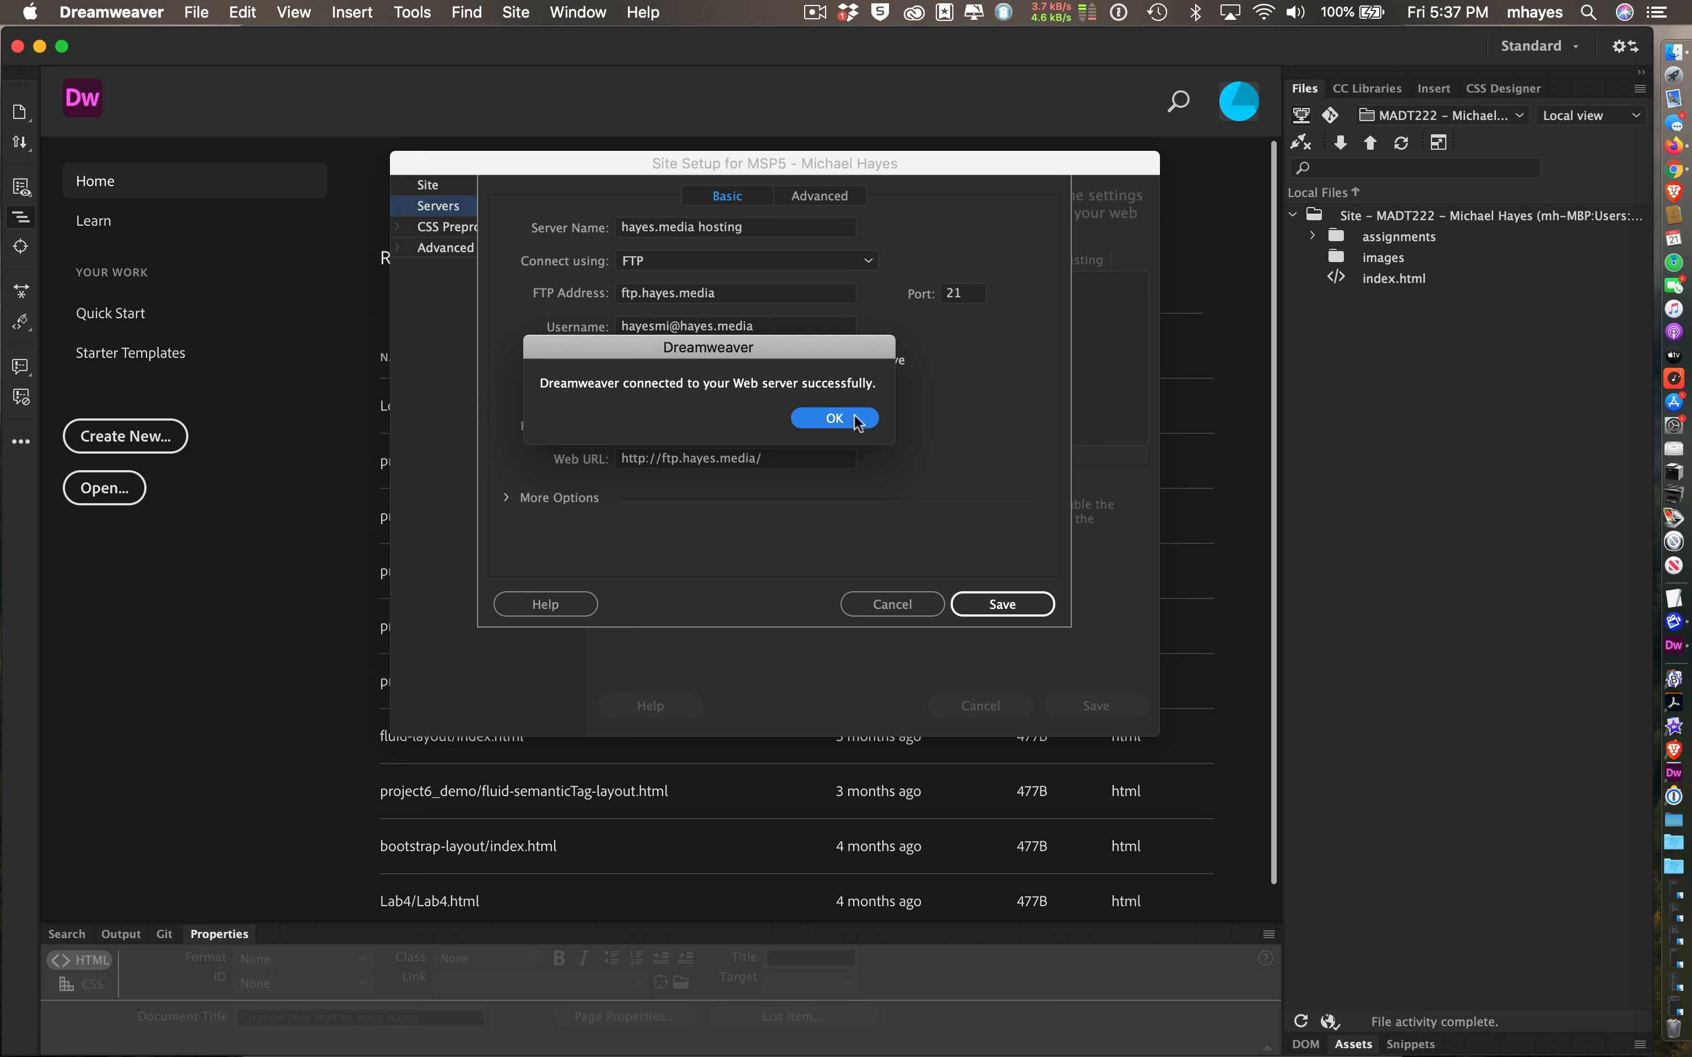
pyautogui.click(835, 418)
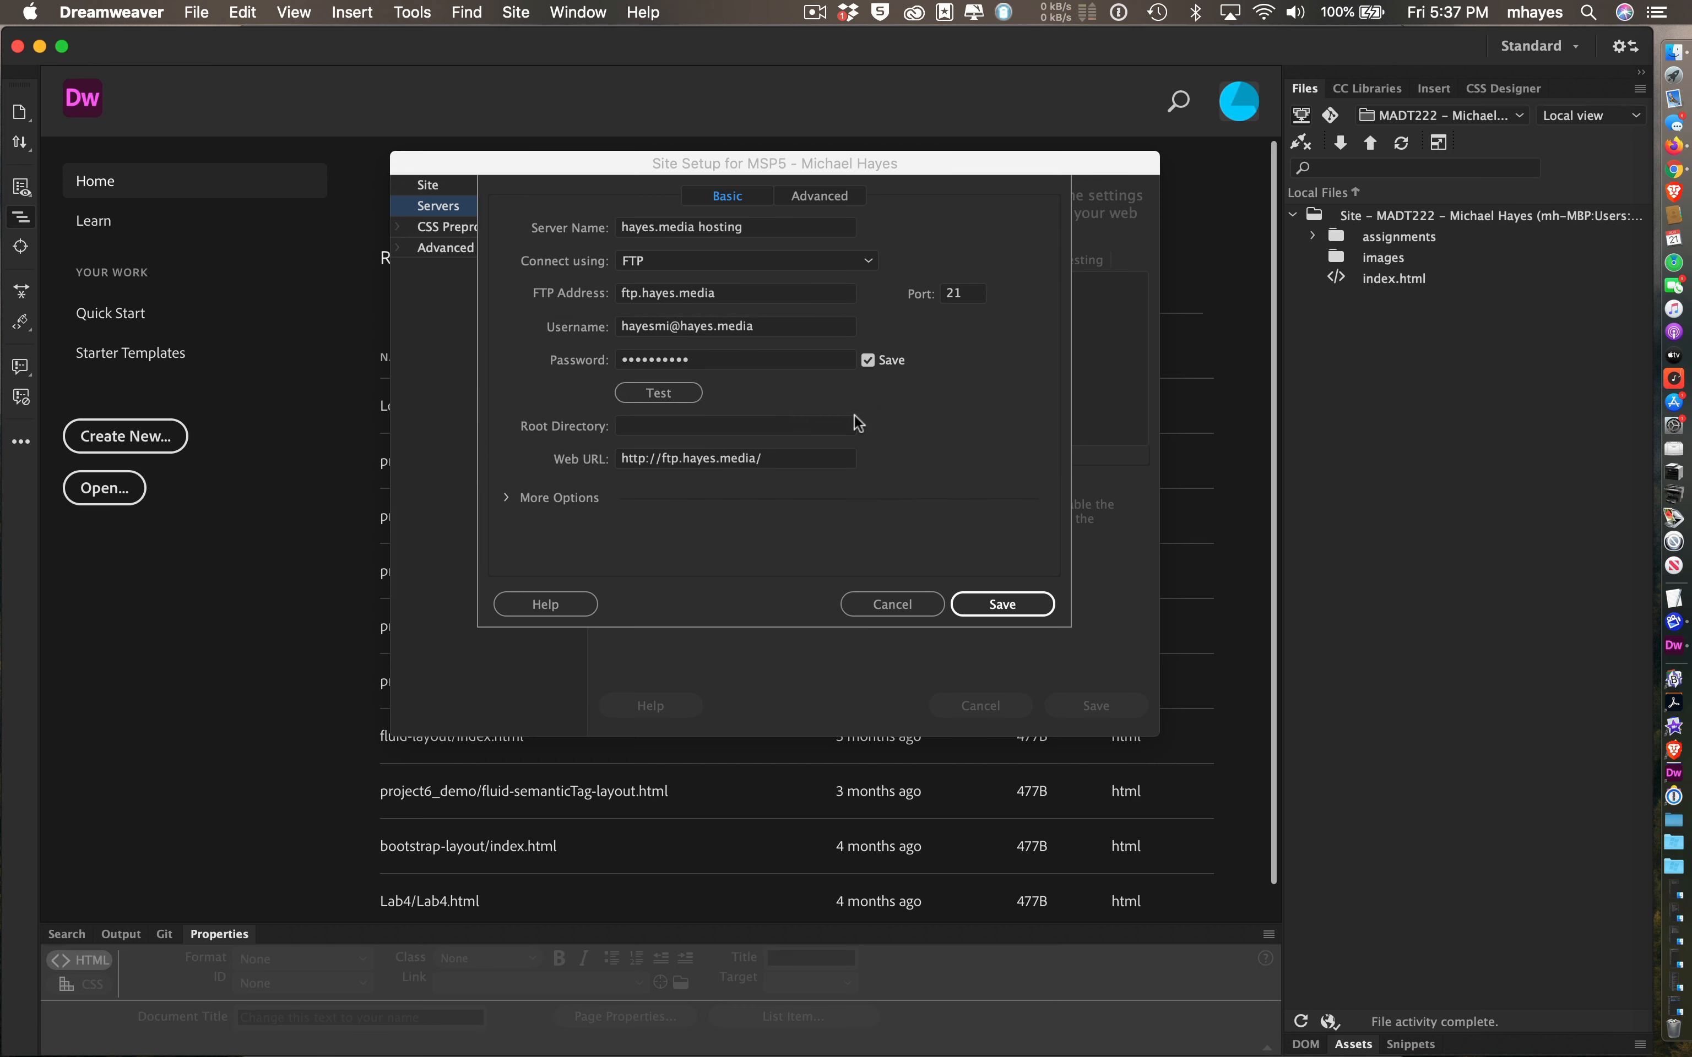
# - Replace the Web URL with hayes.media/students/msp5/, as the setup instructions specify
pyautogui.click(802, 464)
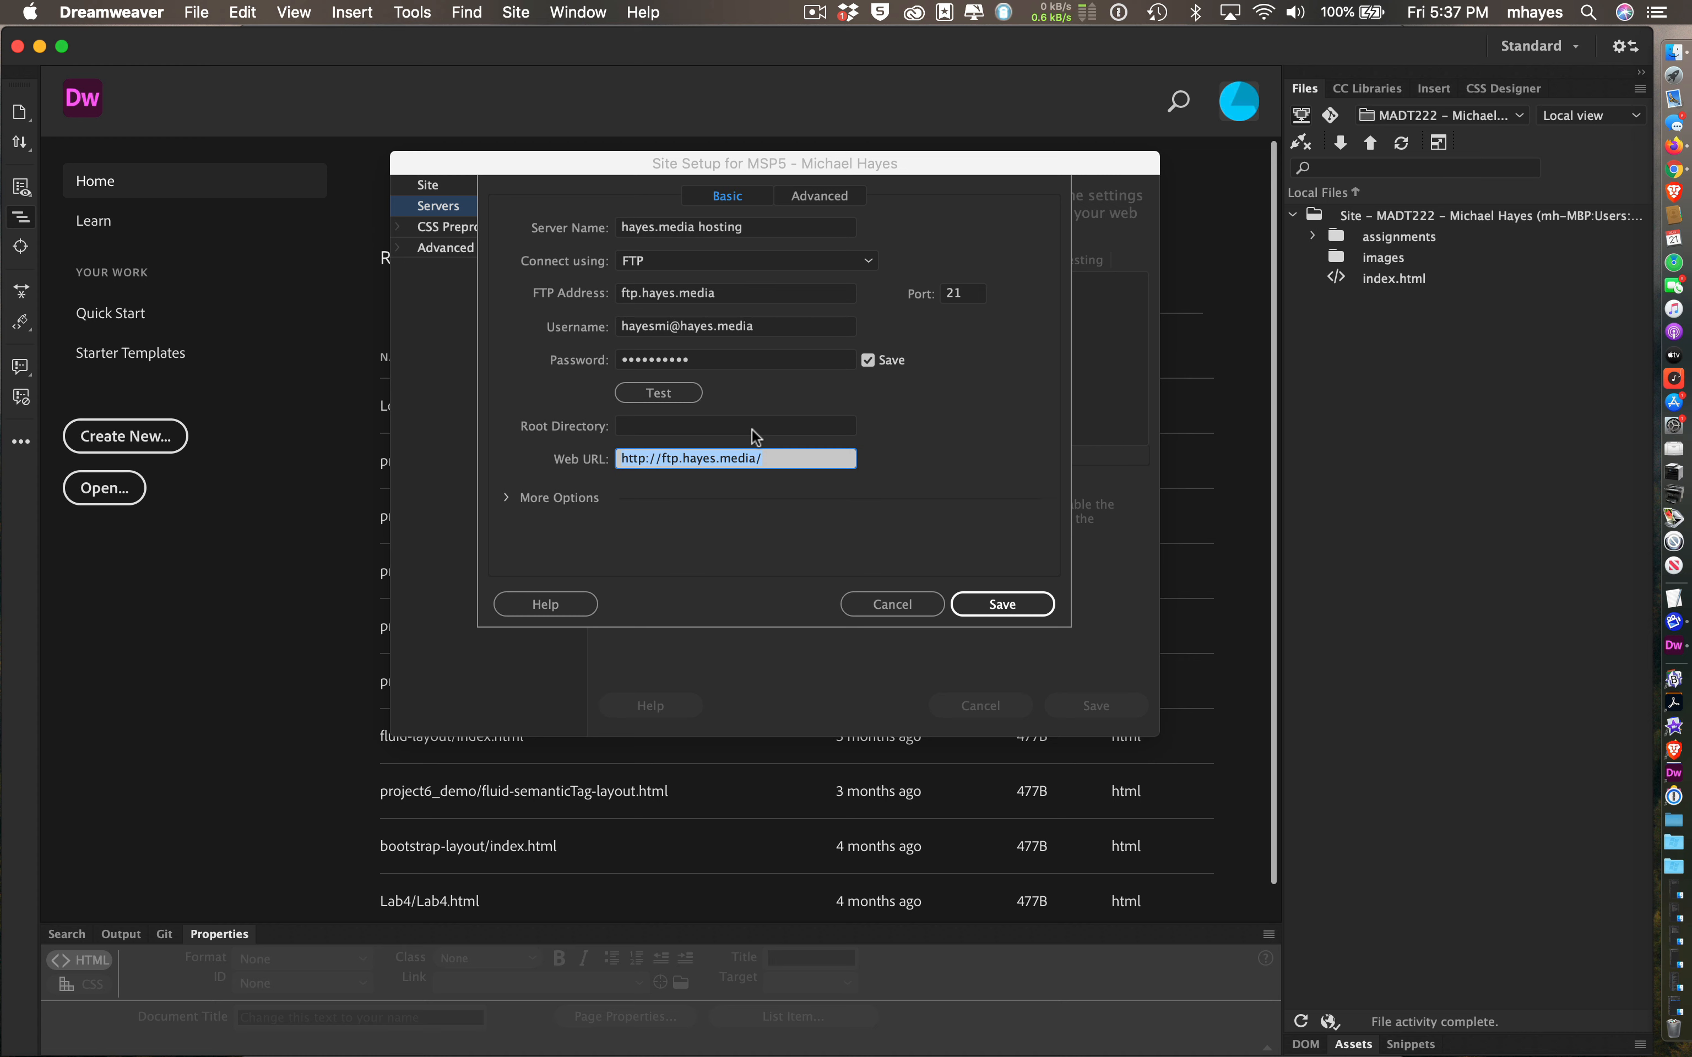
pyautogui.press('super+Tab')
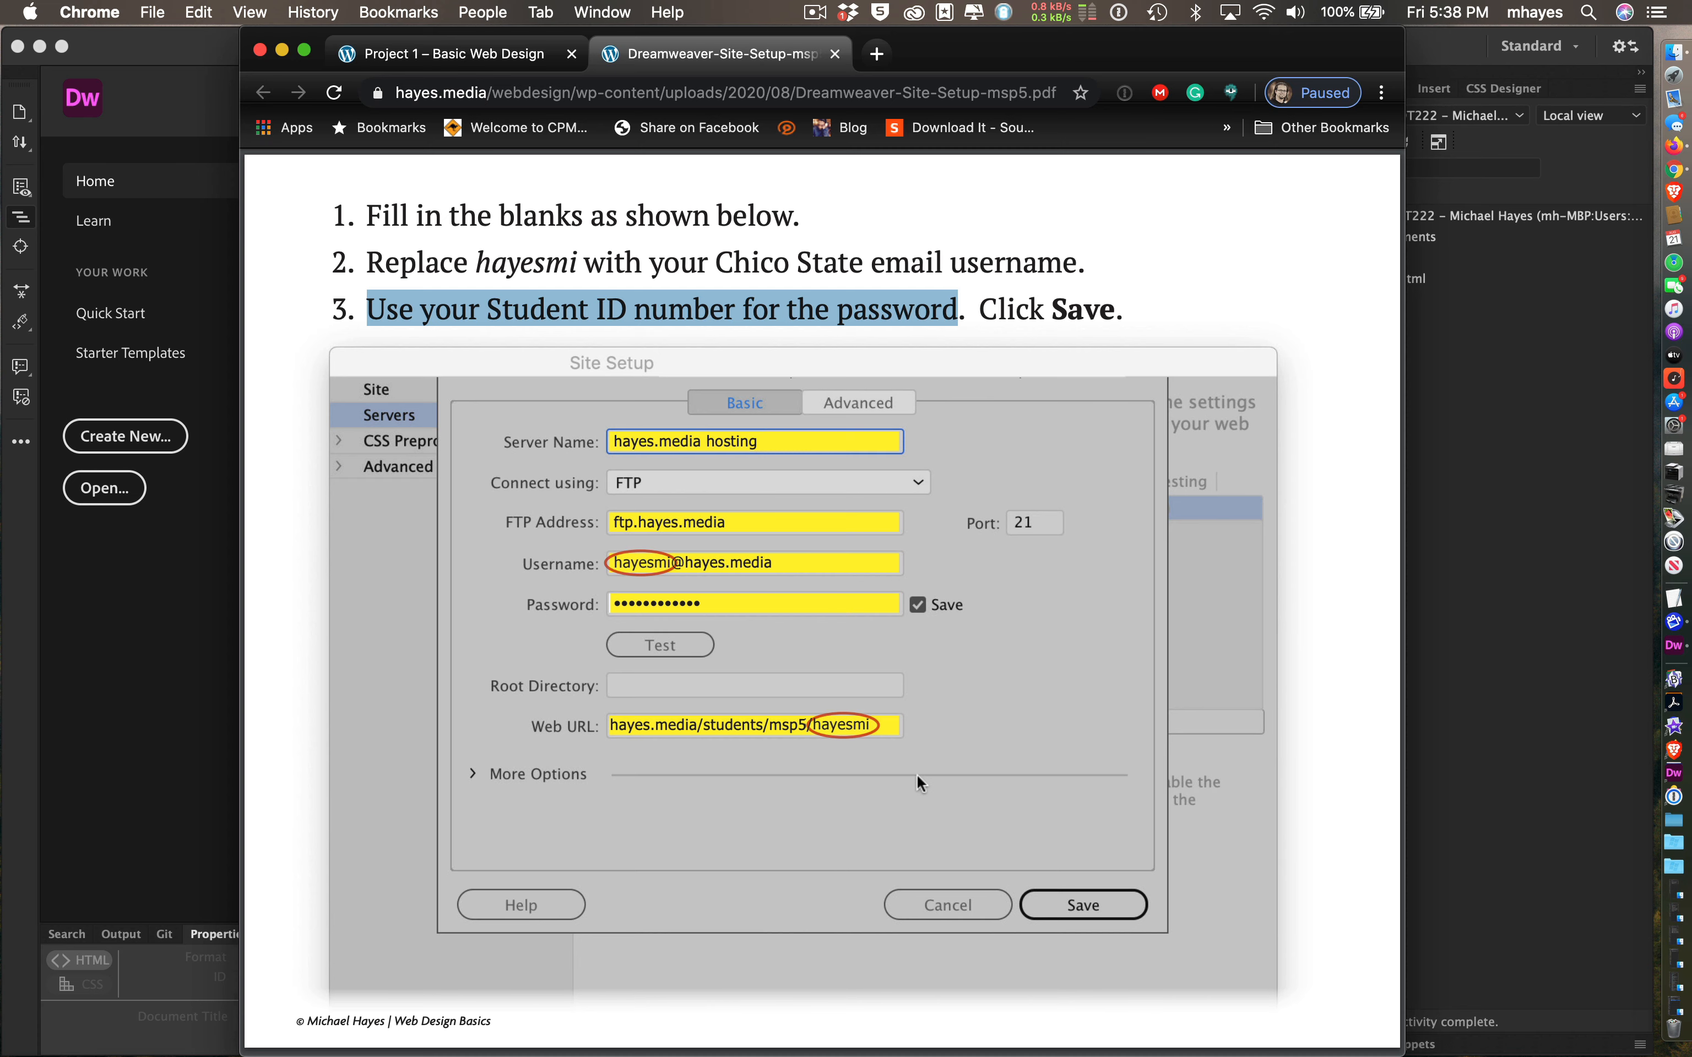
pyautogui.press('super+Tab')
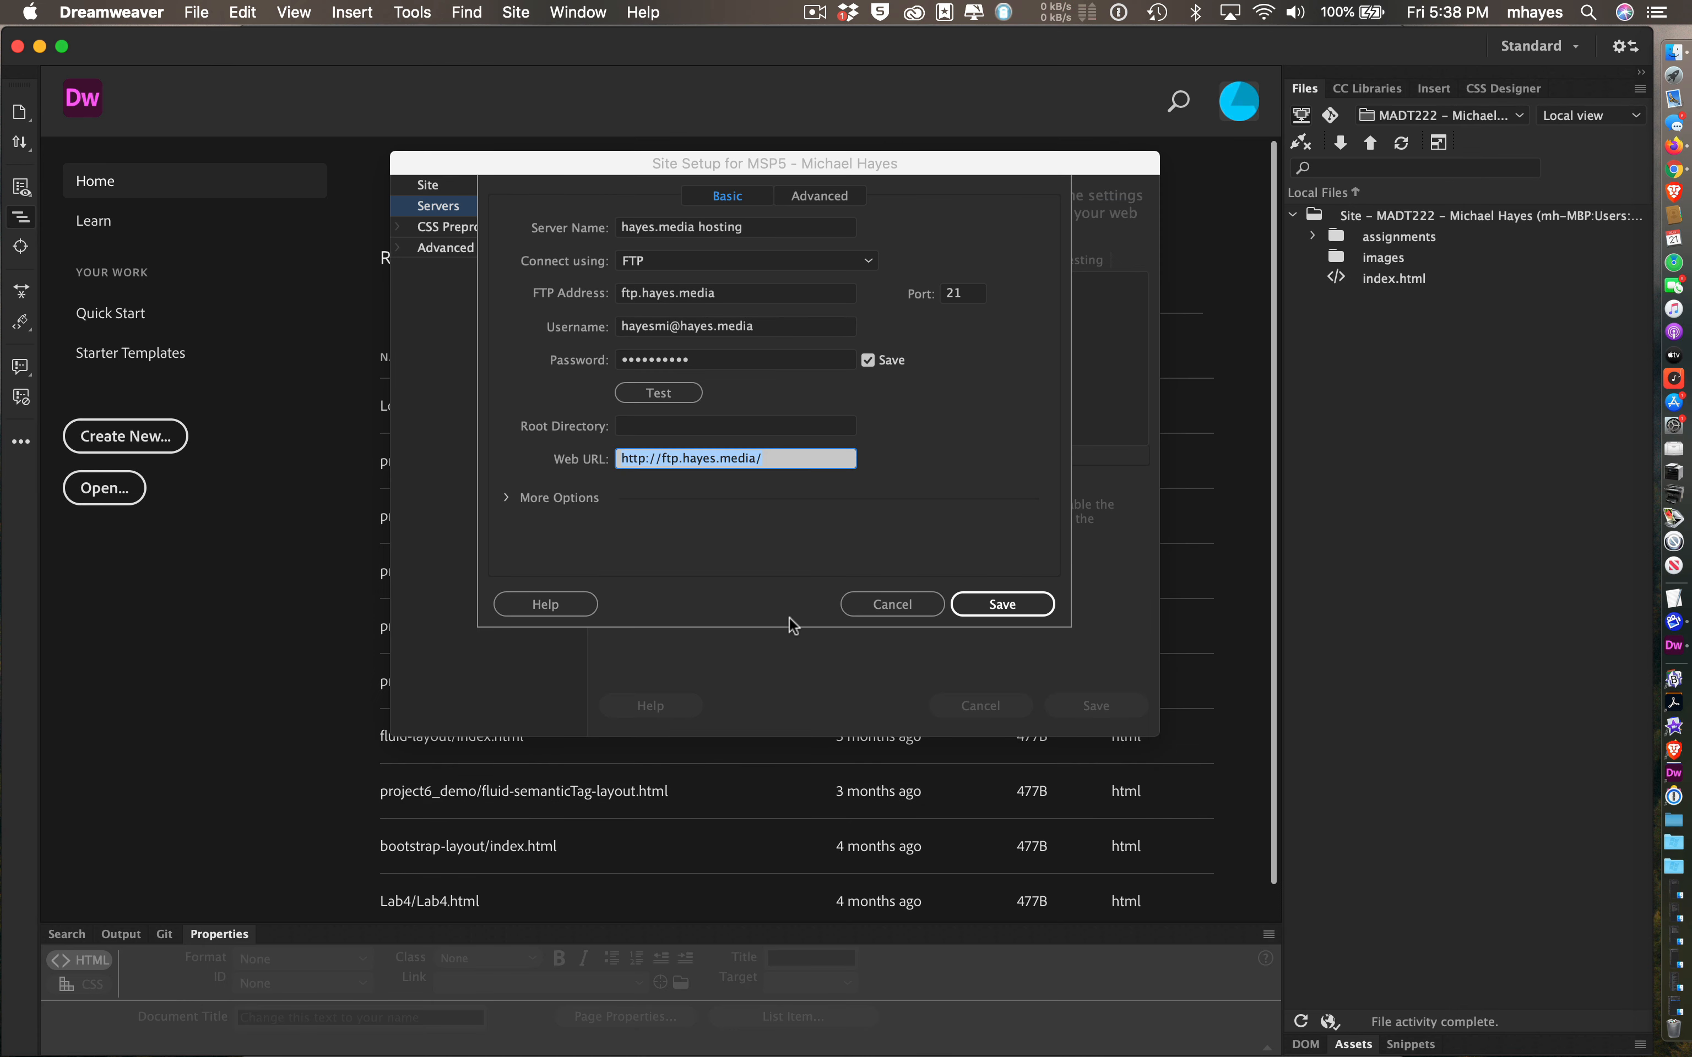
pyautogui.press('BackSpace')
pyautogui.write('hayes.media/students/msp5/')
# - Append the account username to the Web URL and save the hayes.media server
pyautogui.click(640, 324)
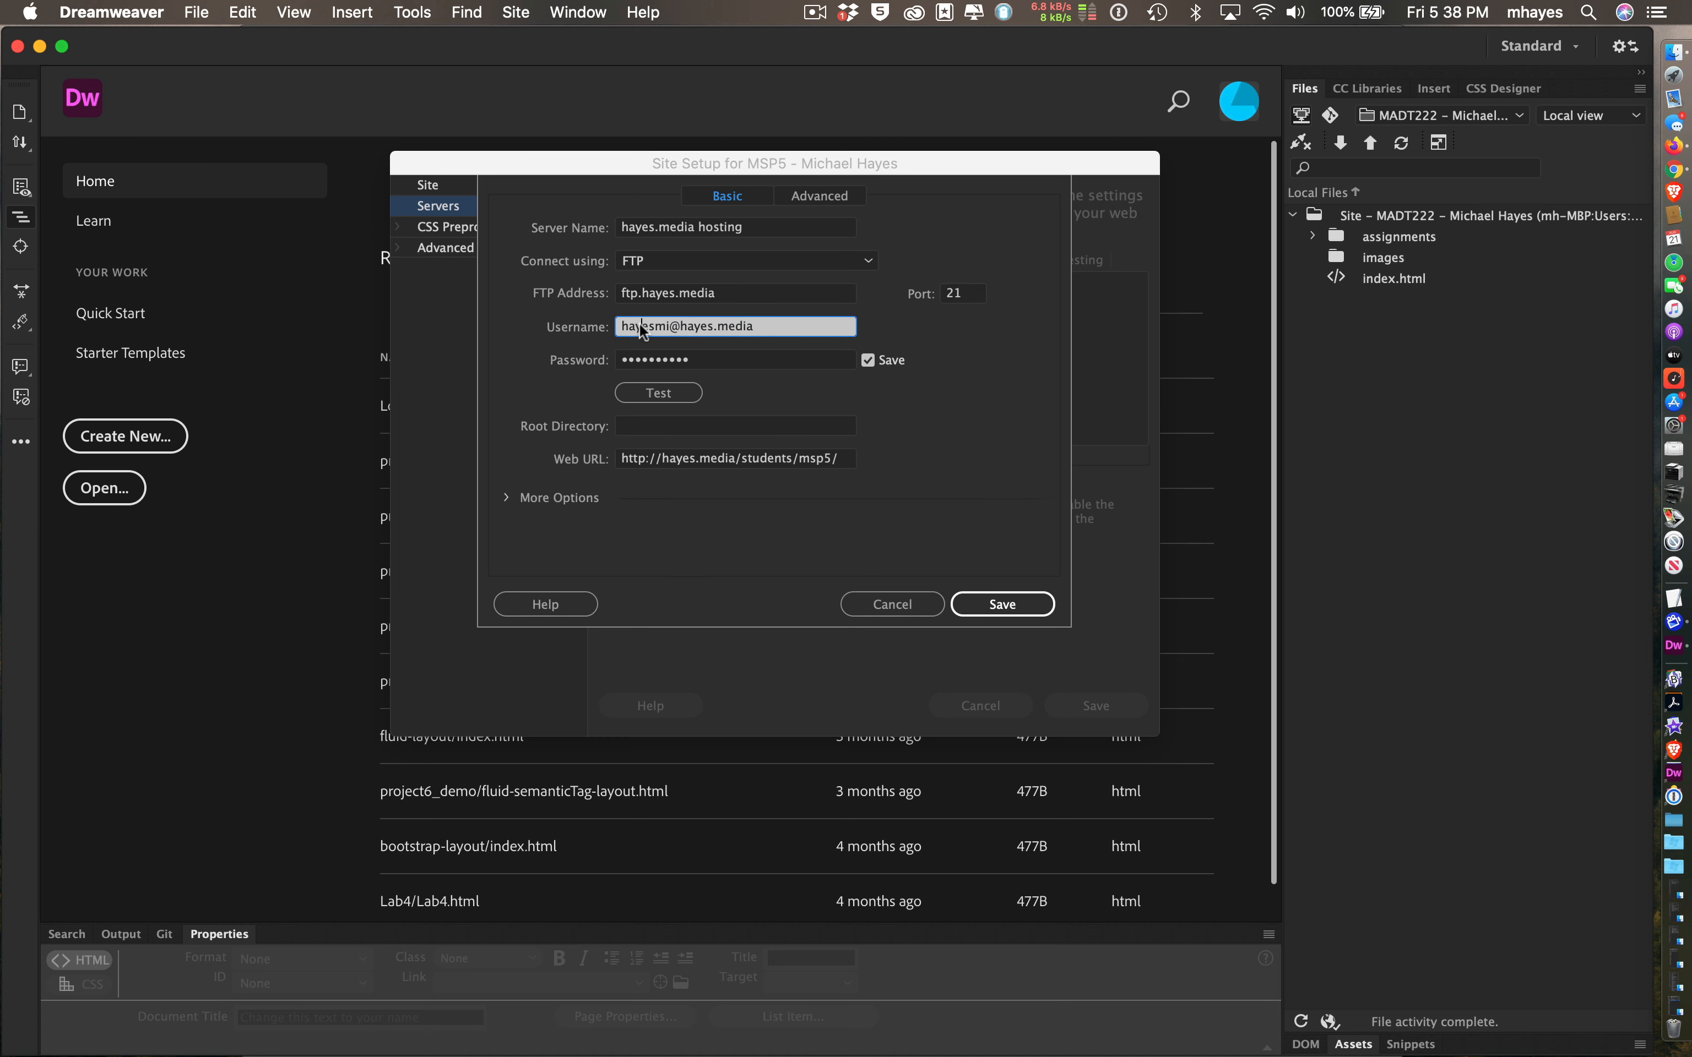
pyautogui.doubleClick(669, 327)
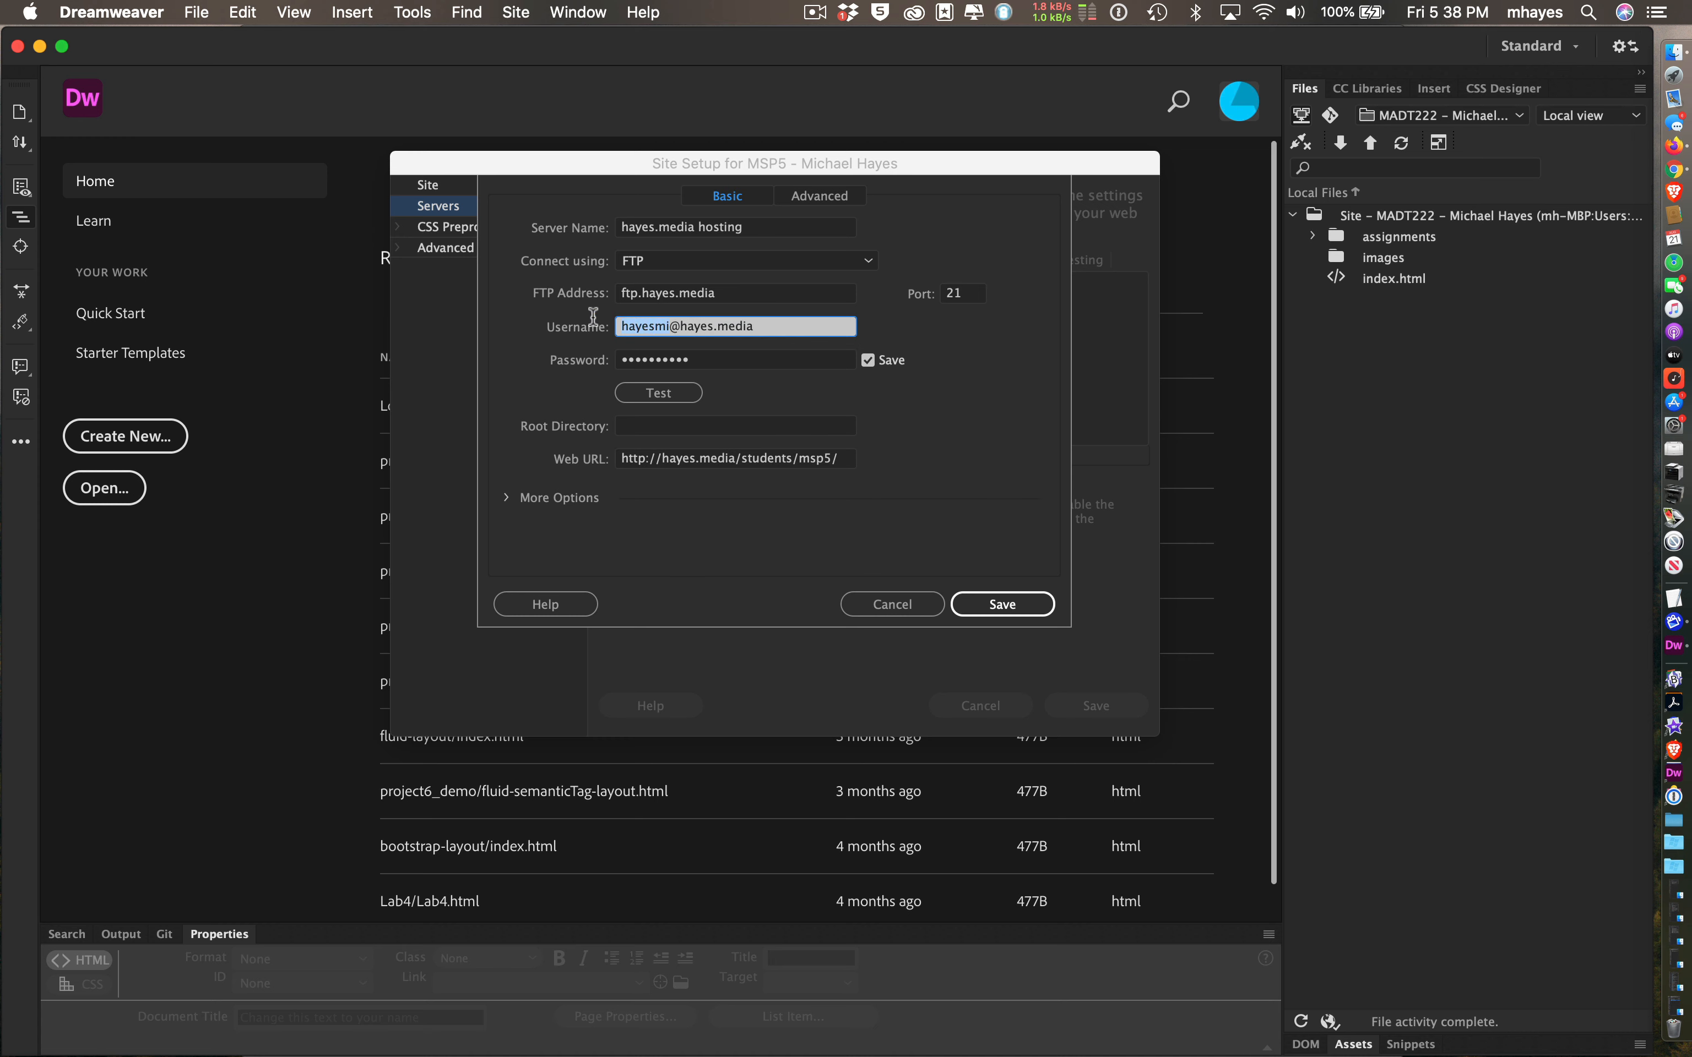
pyautogui.click(848, 458)
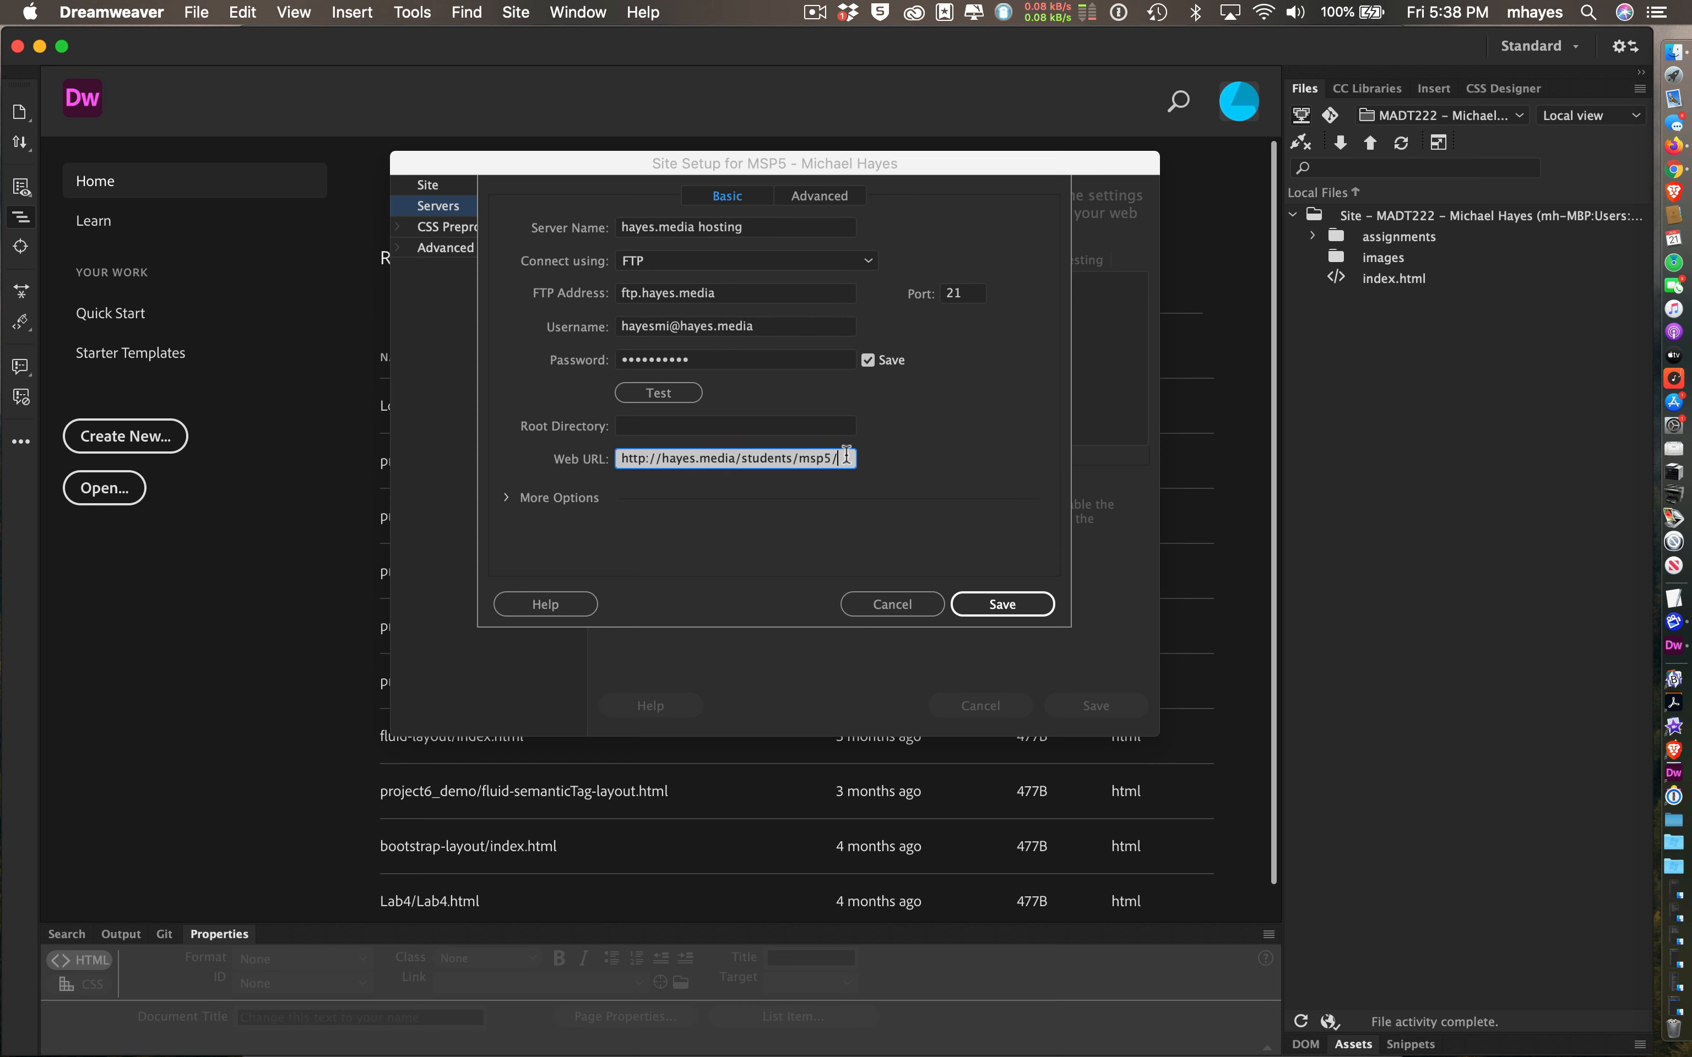
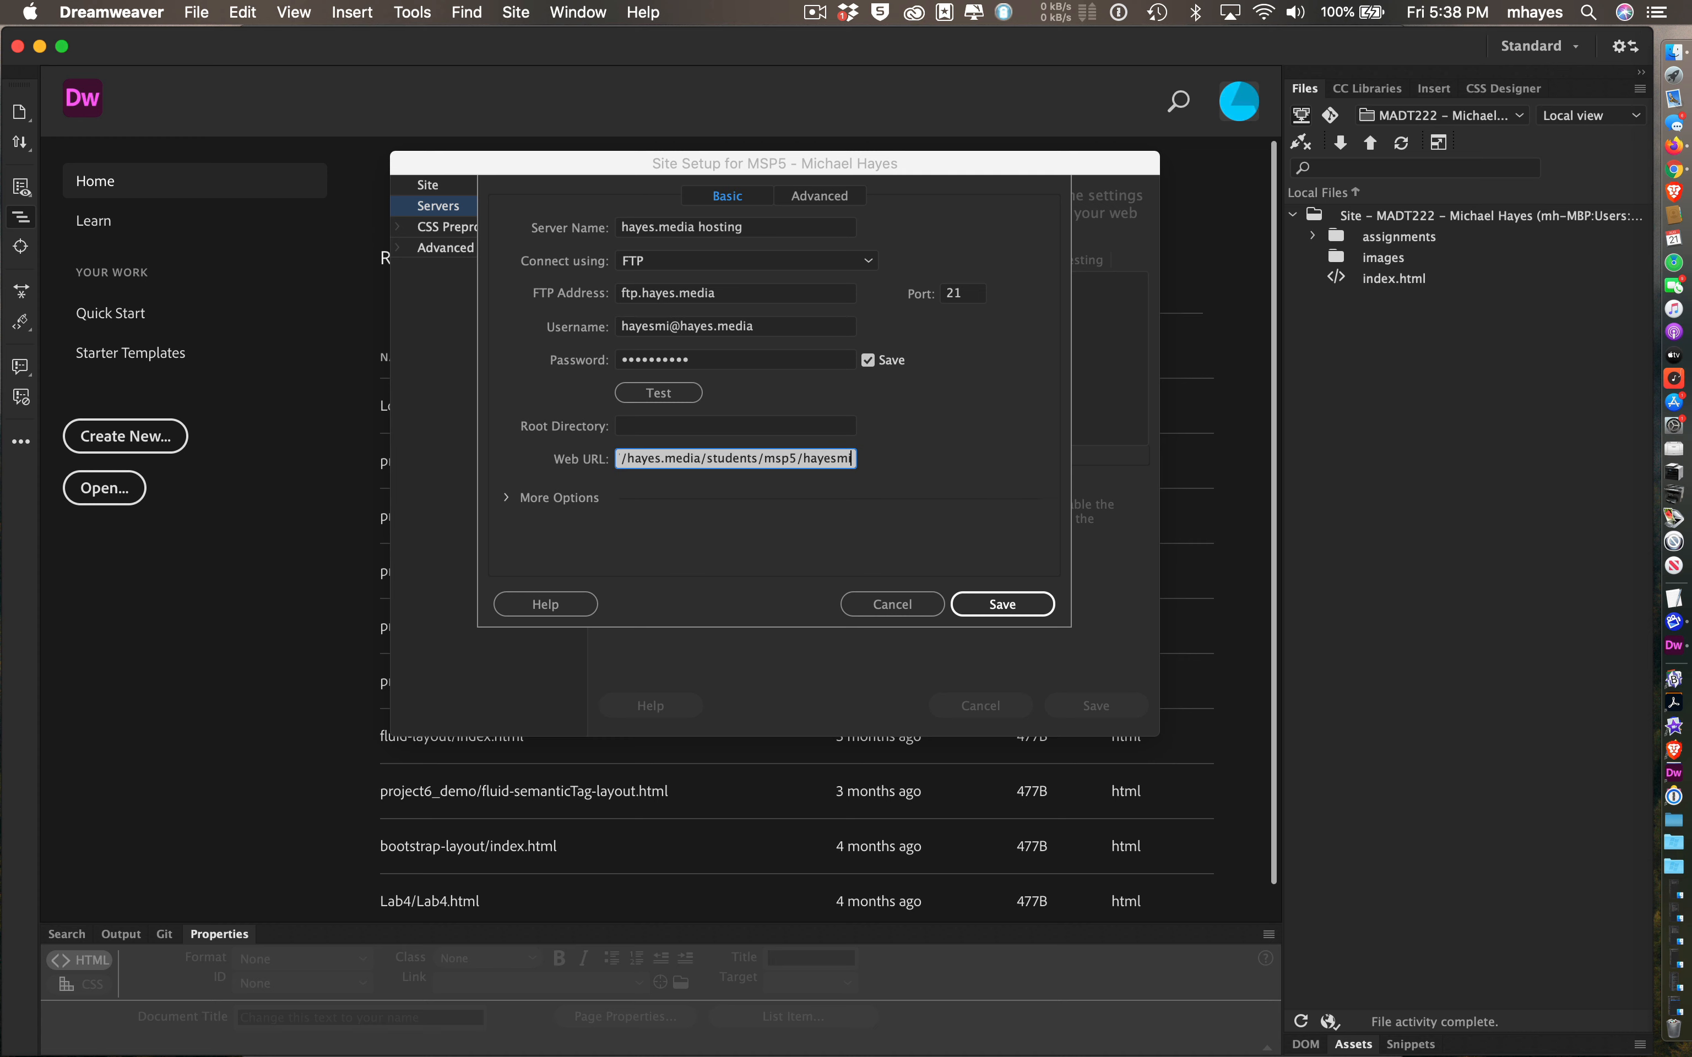
pyautogui.click(997, 598)
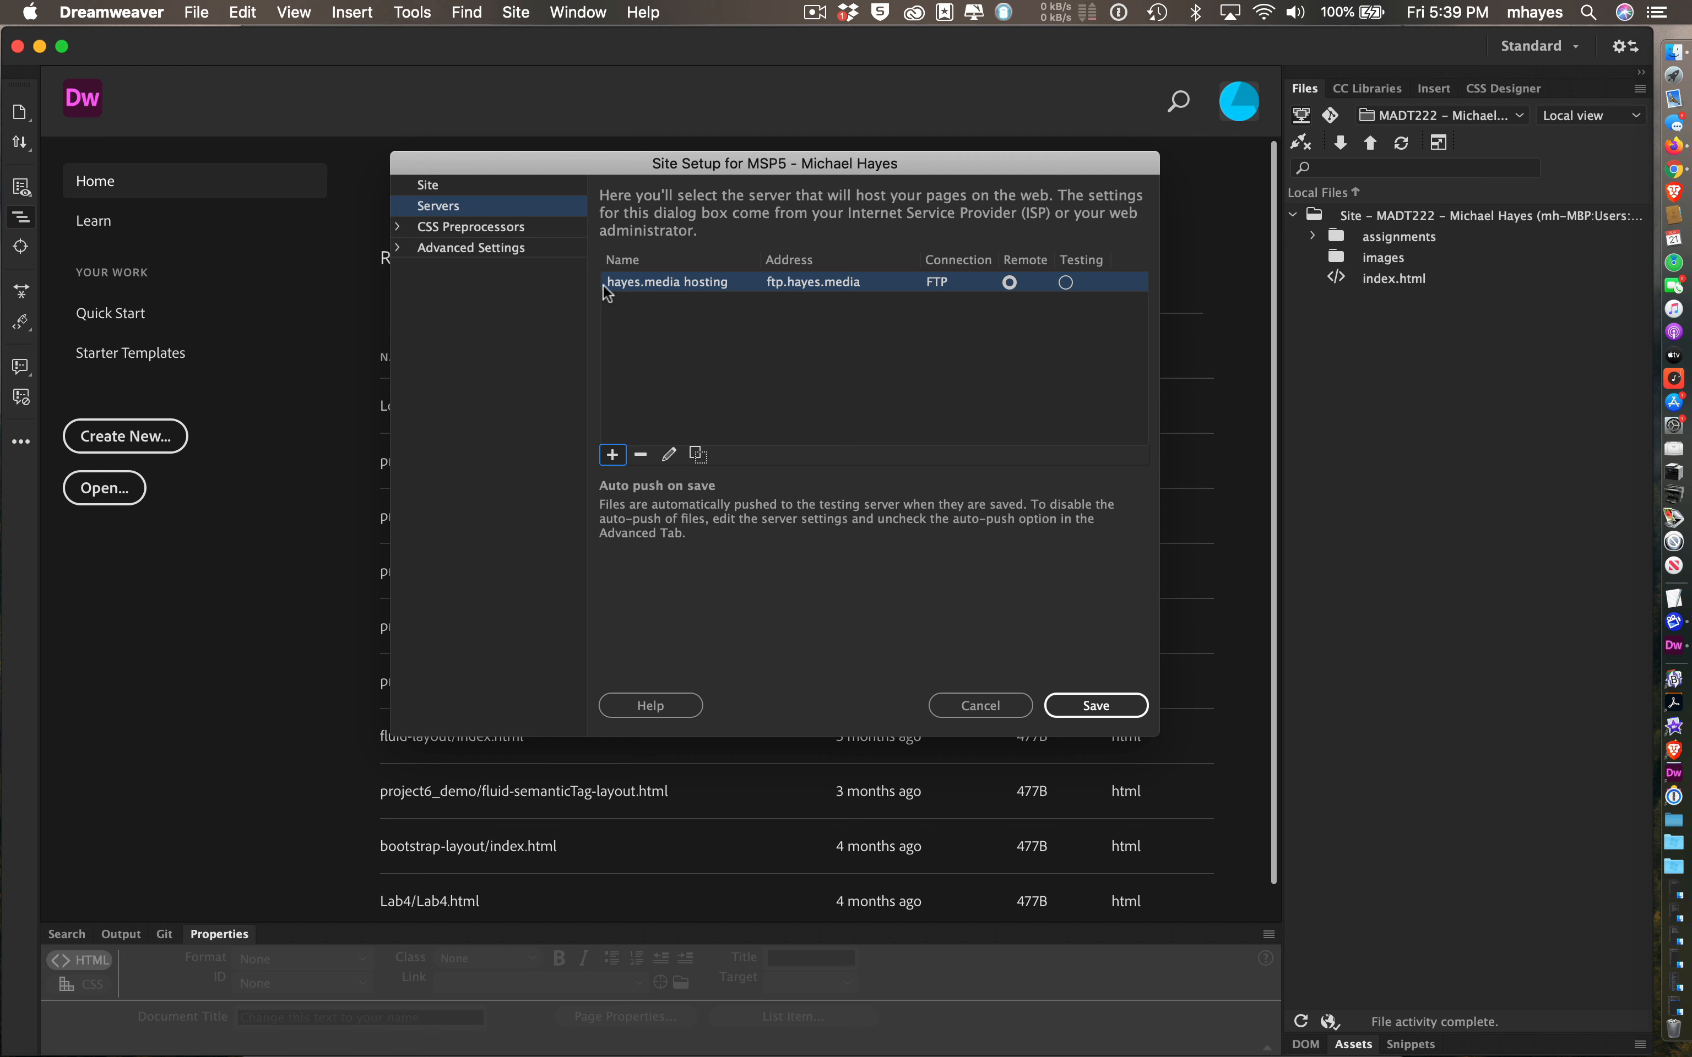
# - In Local Info, make links relative to Document and enable case-sensitive links checking
pyautogui.click(536, 252)
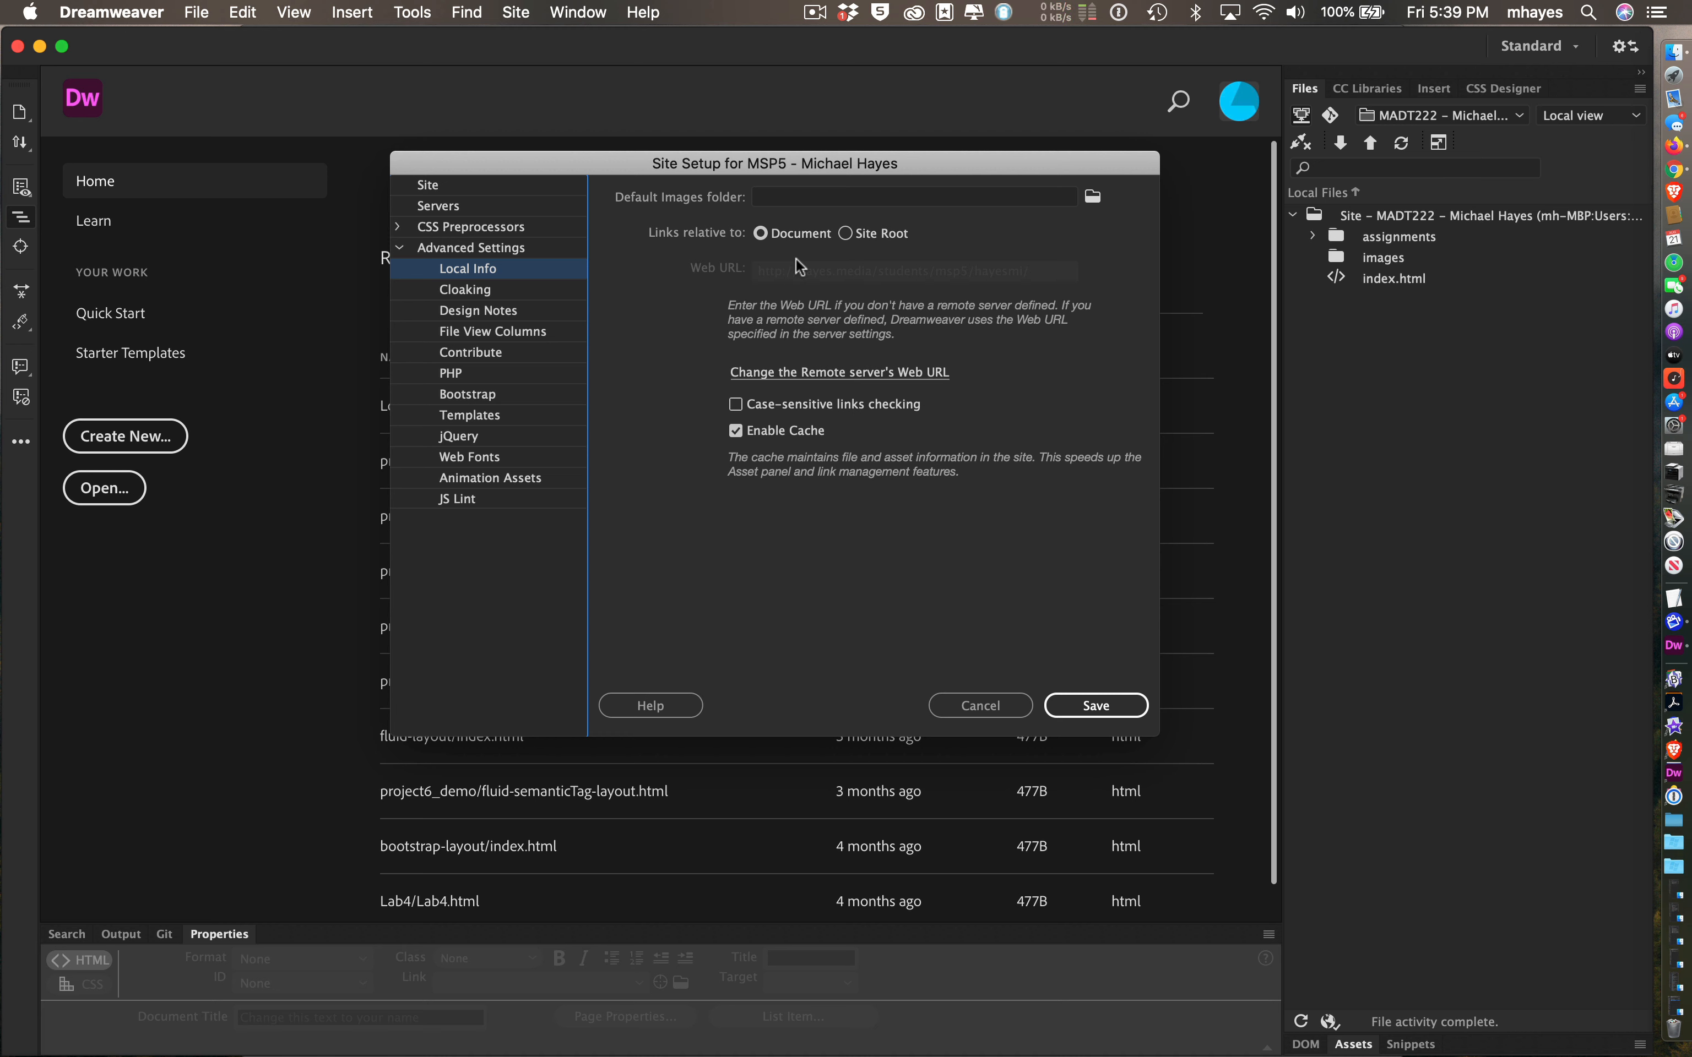
pyautogui.click(761, 234)
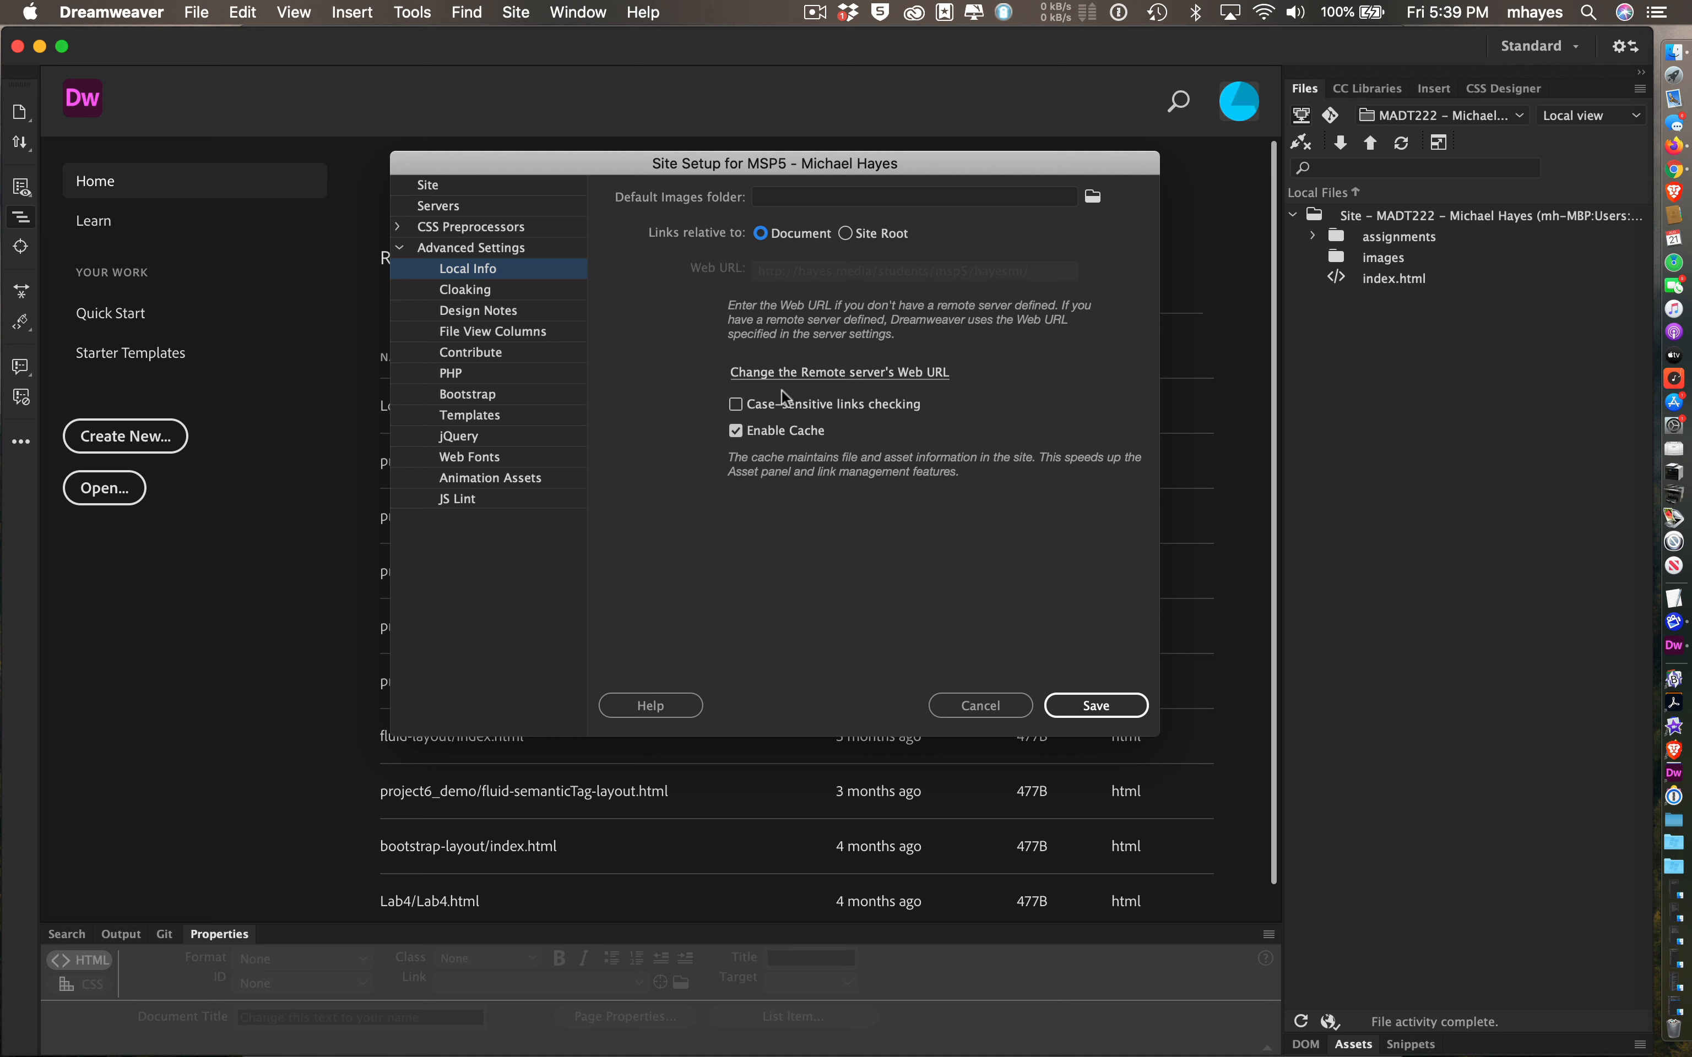
pyautogui.click(736, 406)
# - Save the MSP5 site setup, accepting the shared root-folder warning
pyautogui.click(1090, 707)
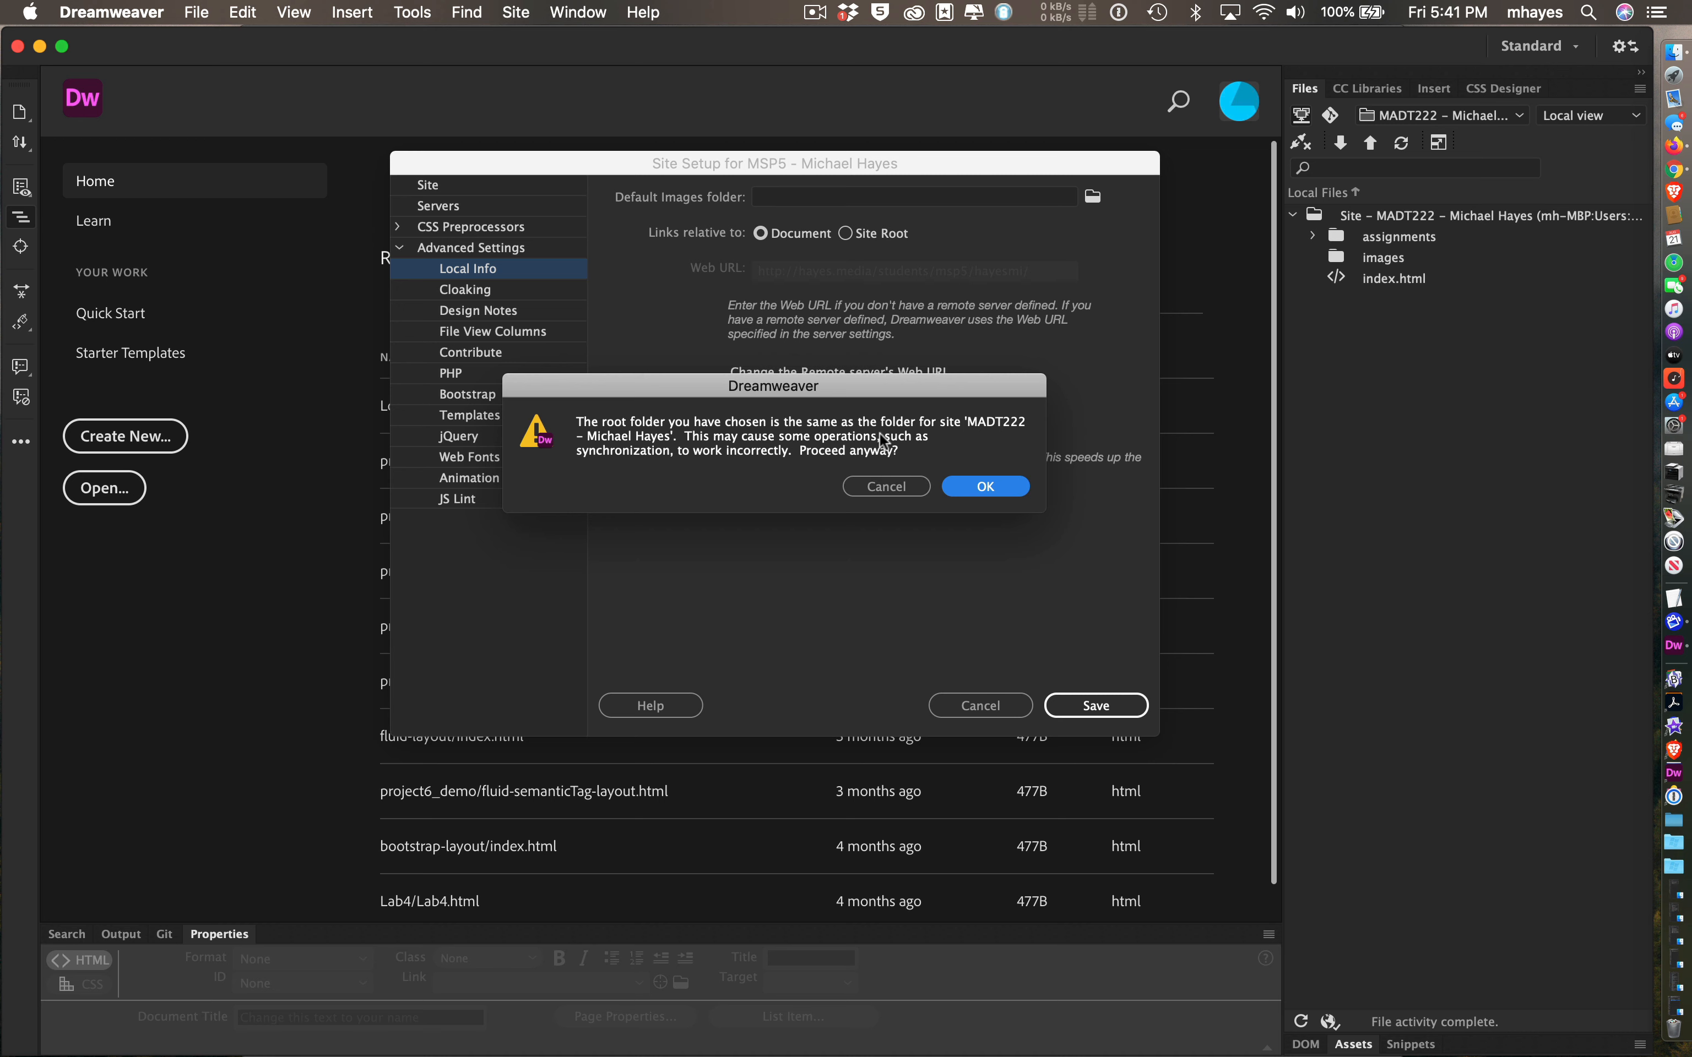
pyautogui.moveTo(908, 378); pyautogui.dragTo(917, 398)
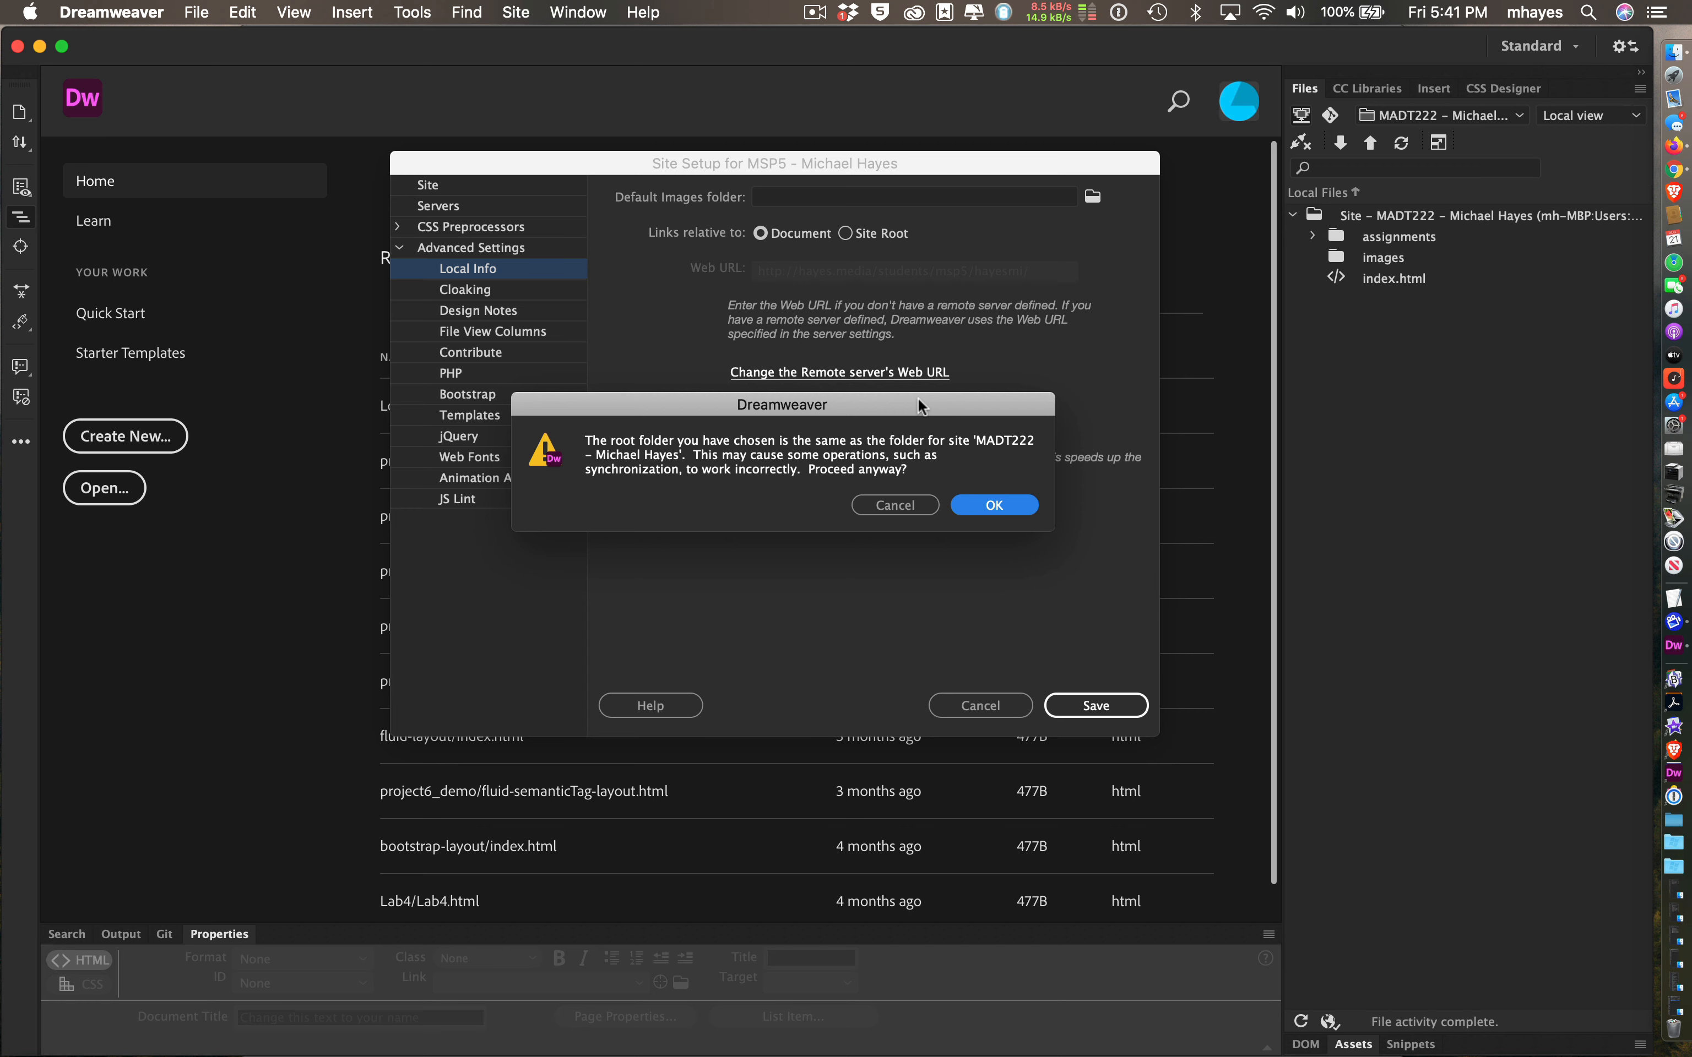
pyautogui.click(979, 503)
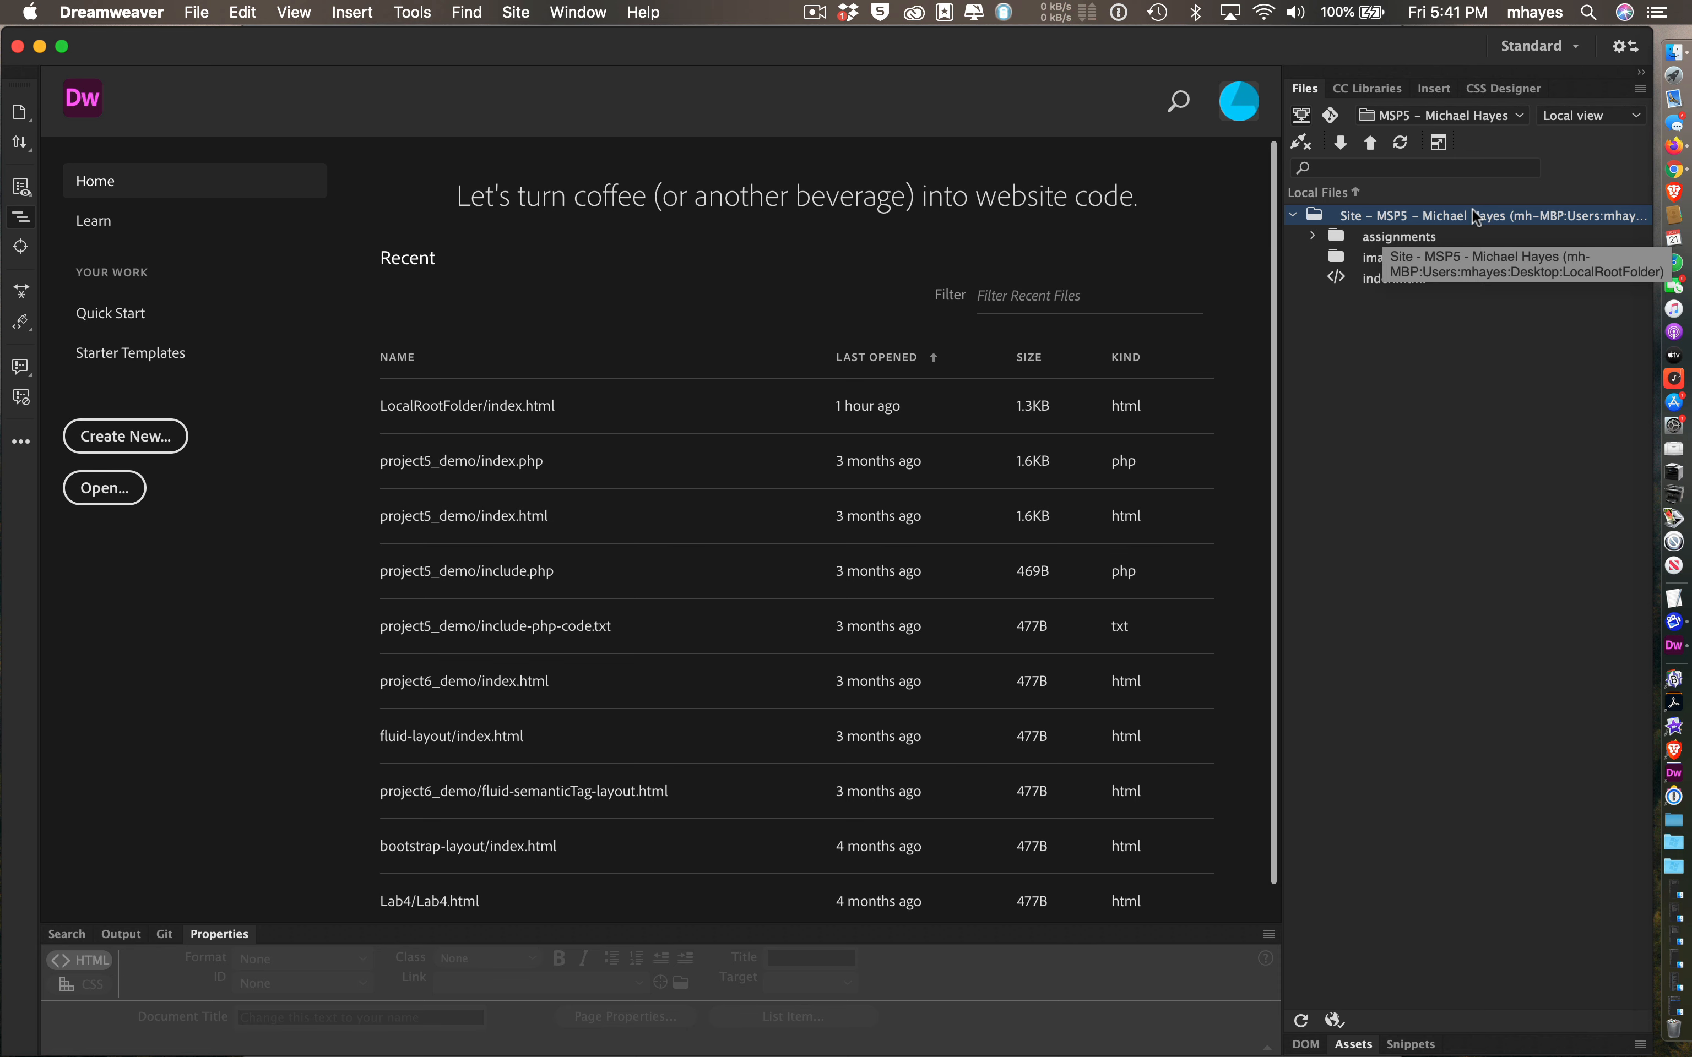
pyautogui.press('super+h')
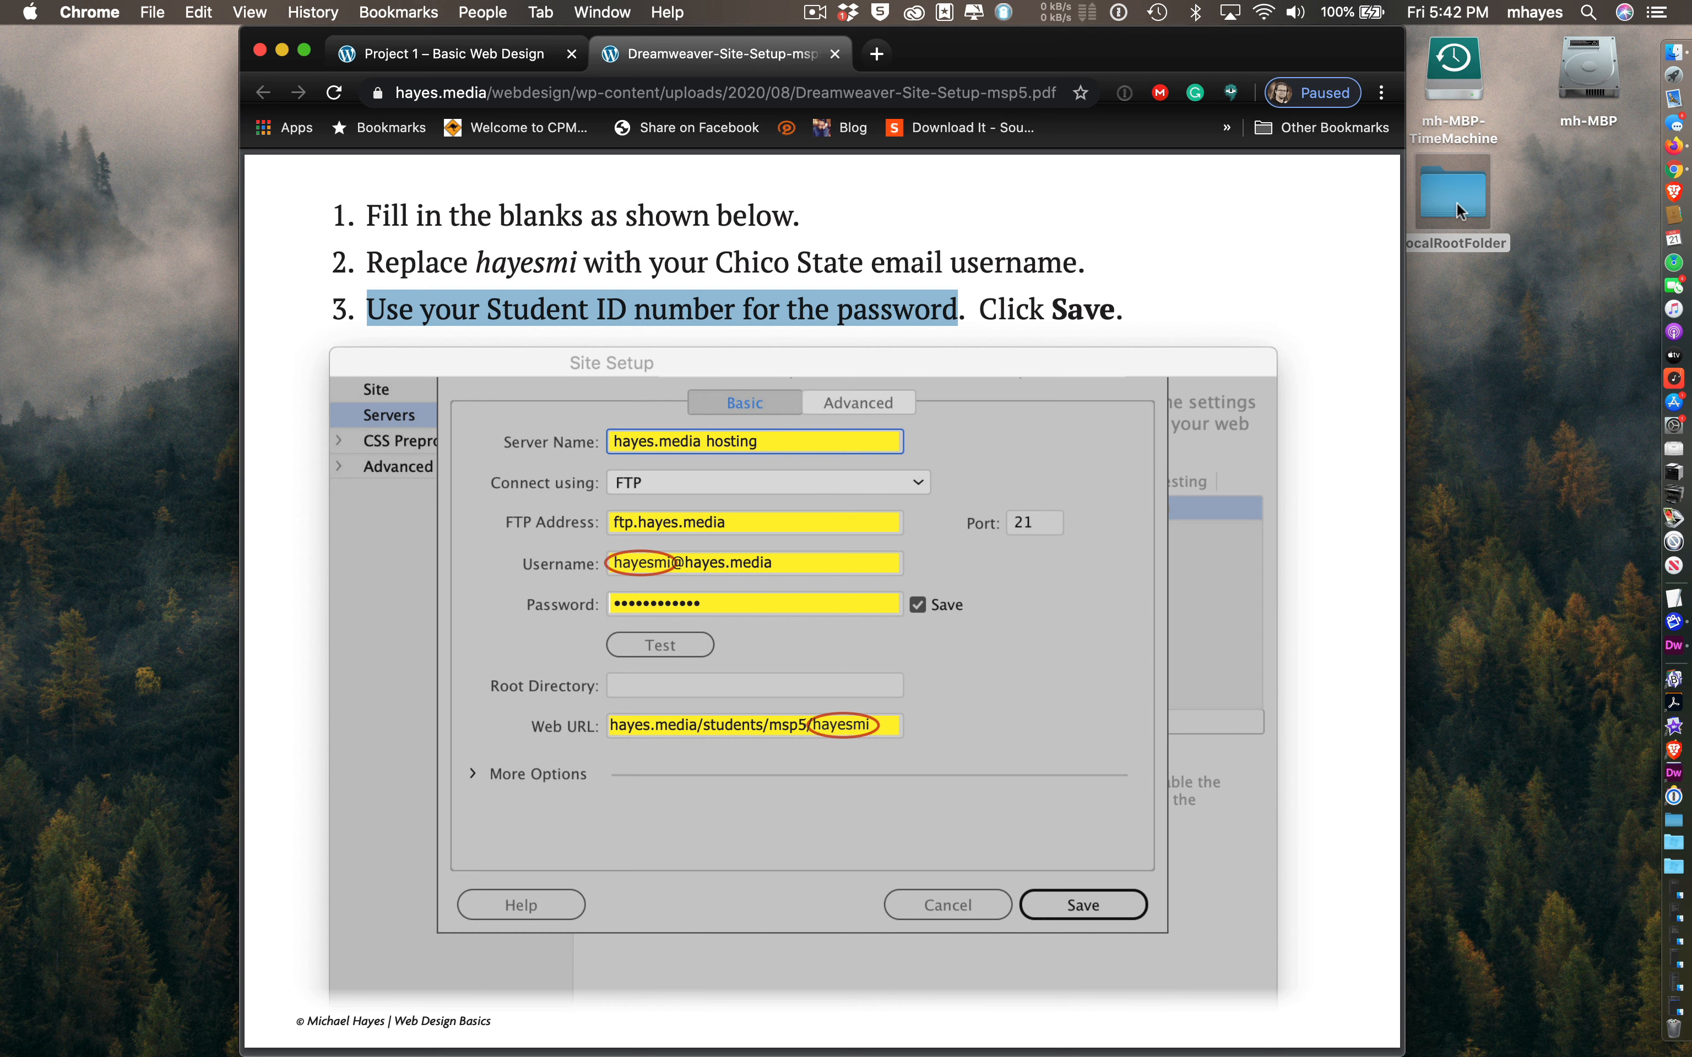
pyautogui.click(1336, 244)
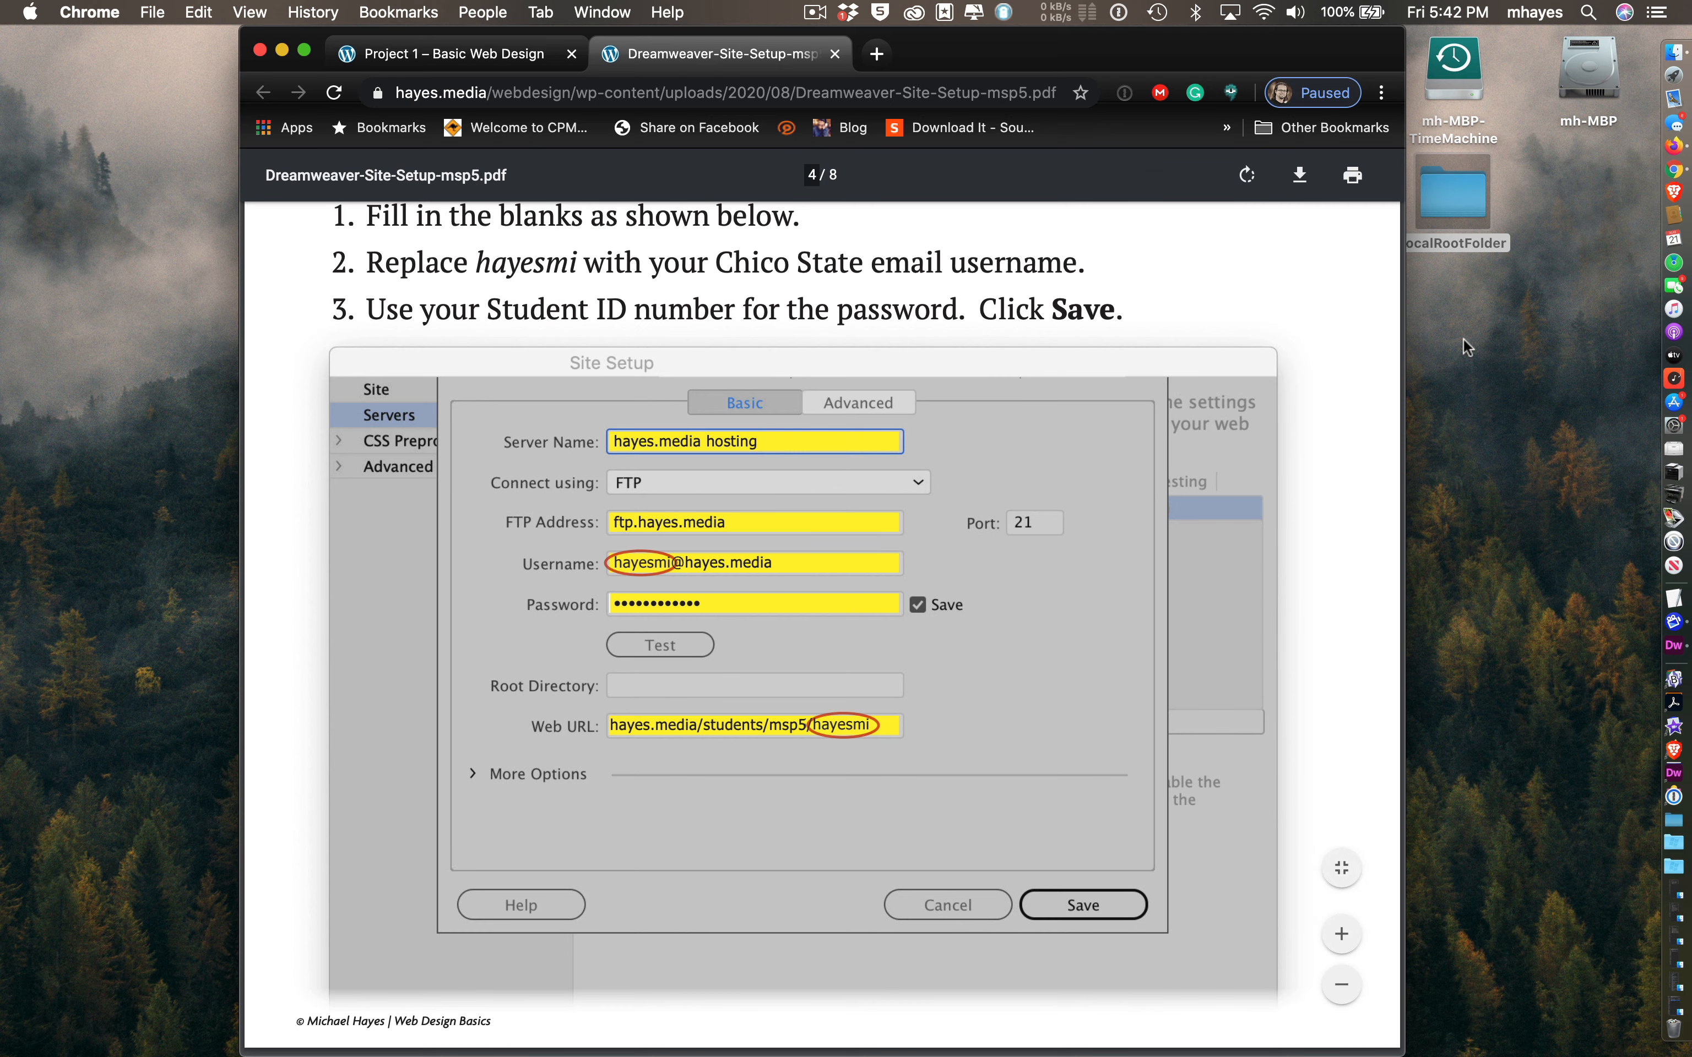
pyautogui.press('super+h')
pyautogui.click(1433, 188)
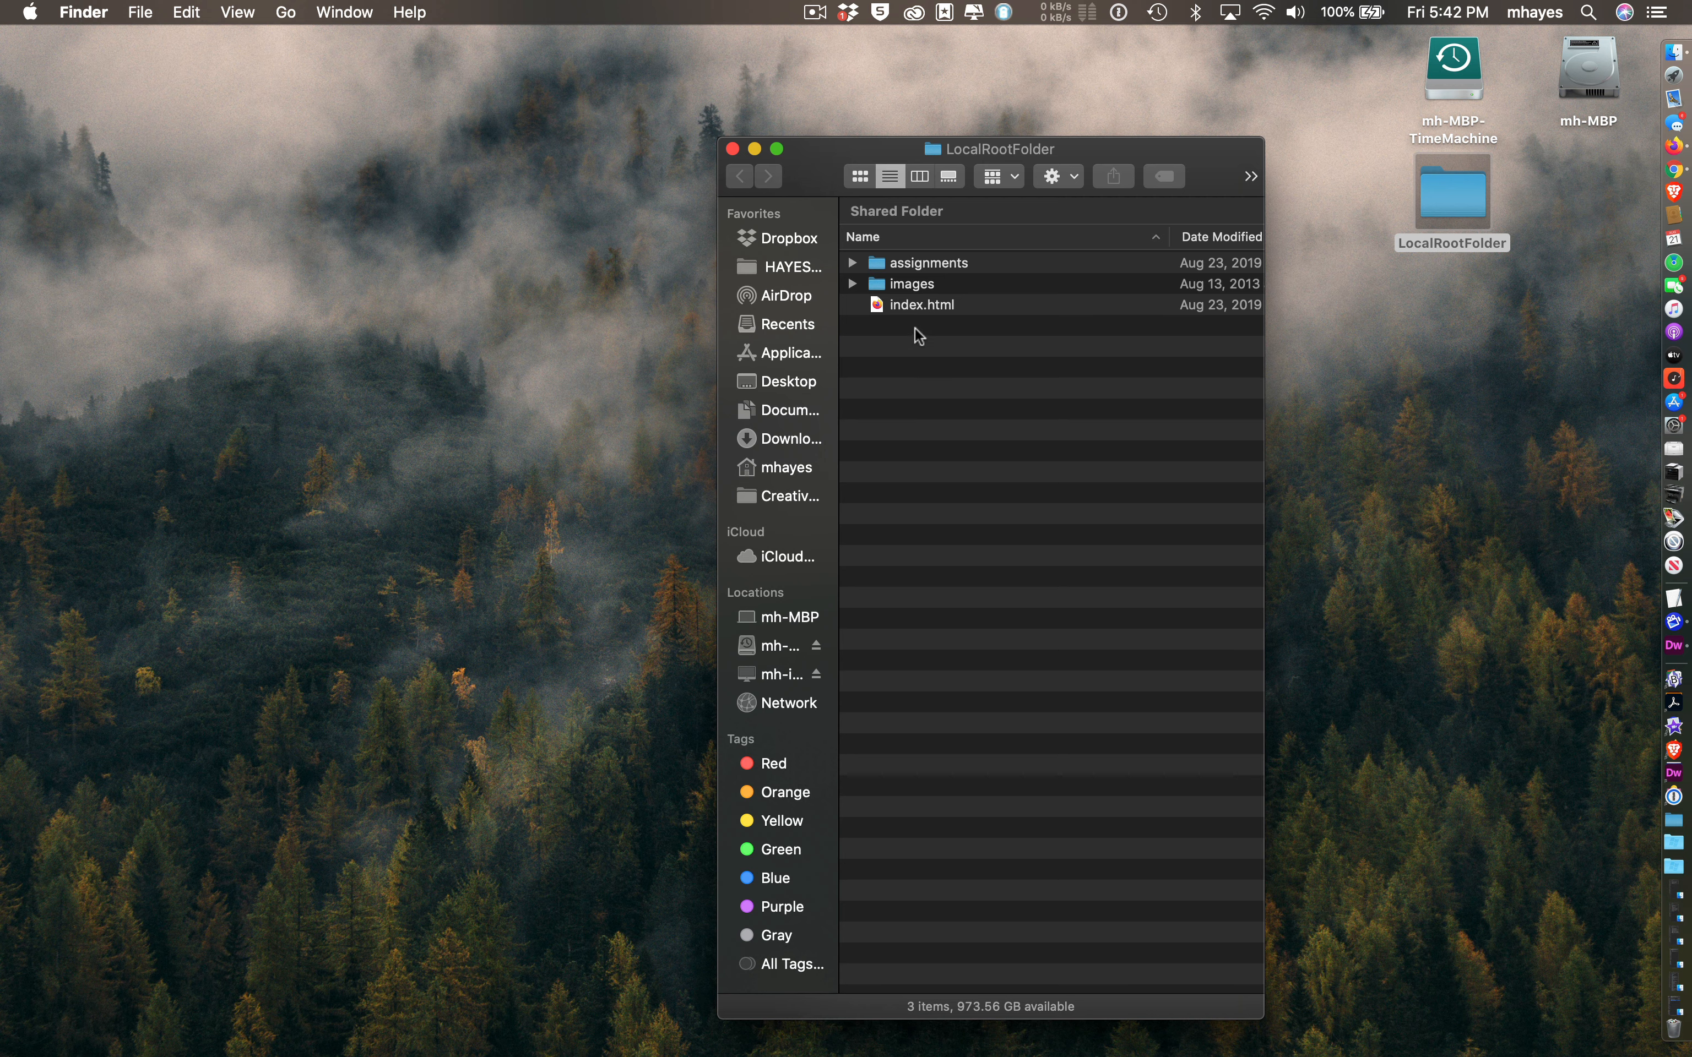
pyautogui.press('super+Tab')
pyautogui.press('super+Tab')
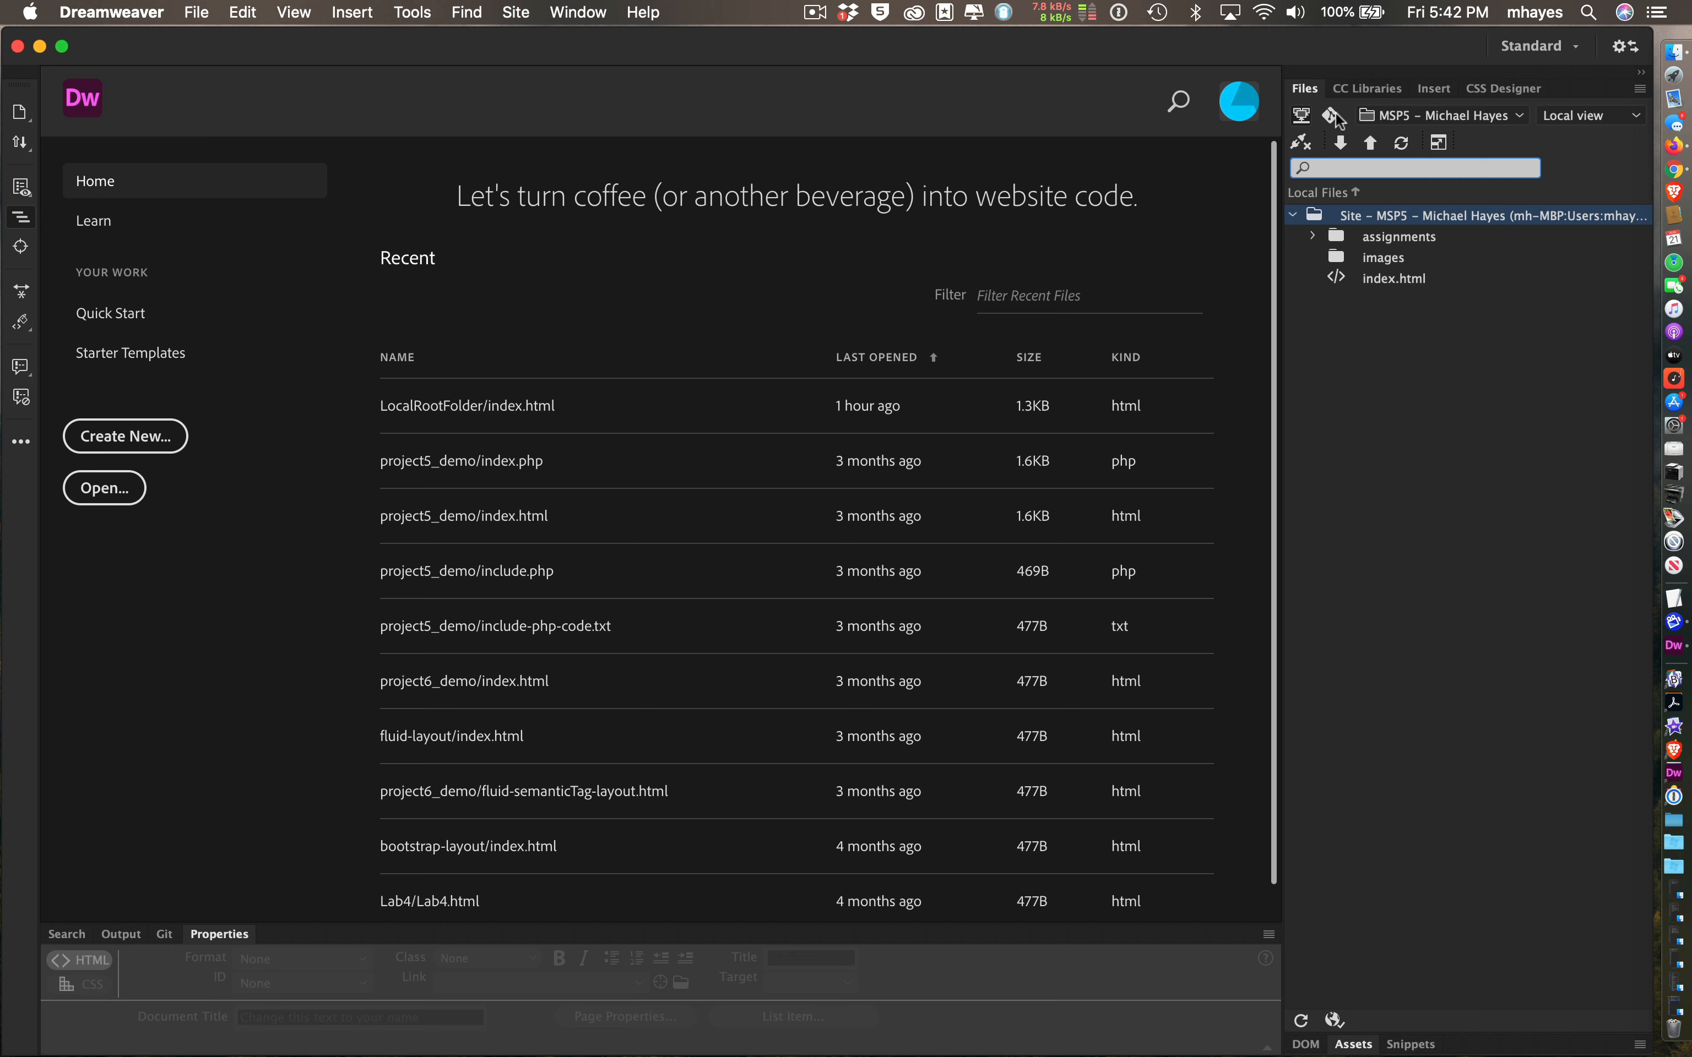
# - Confirm MSP5 is the active site in the Files panel and bring up the Site menu
pyautogui.click(1371, 117)
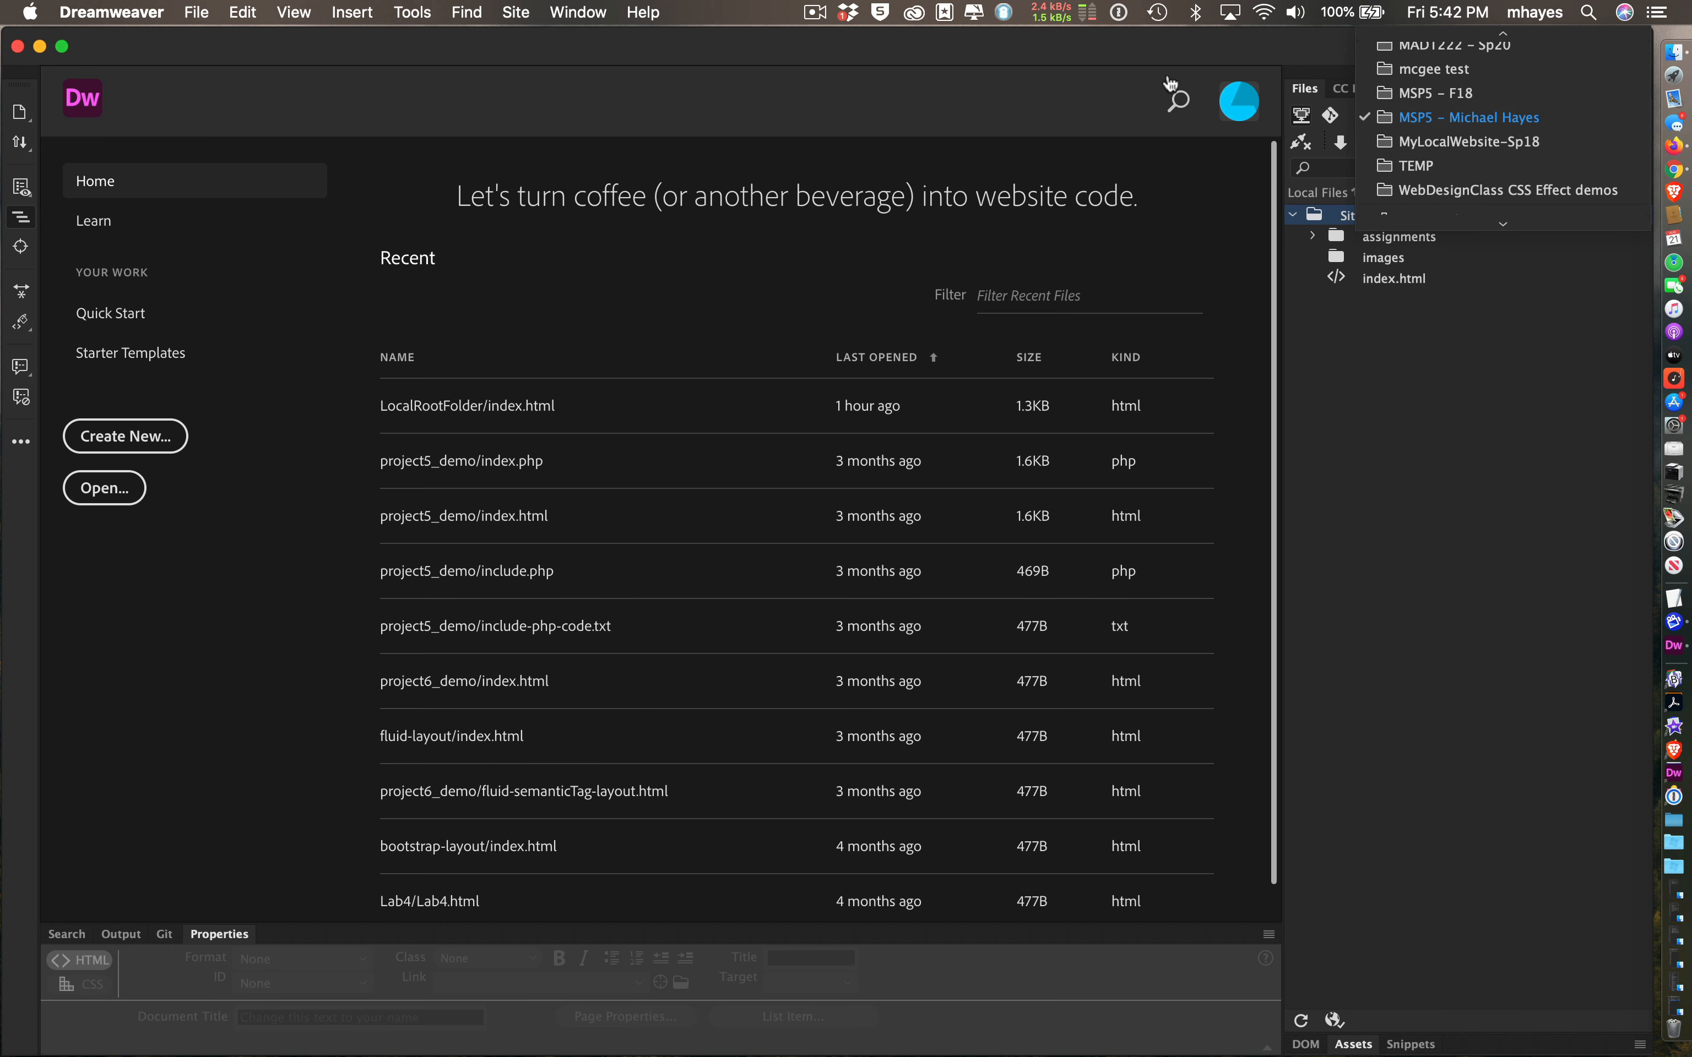
pyautogui.click(1124, 53)
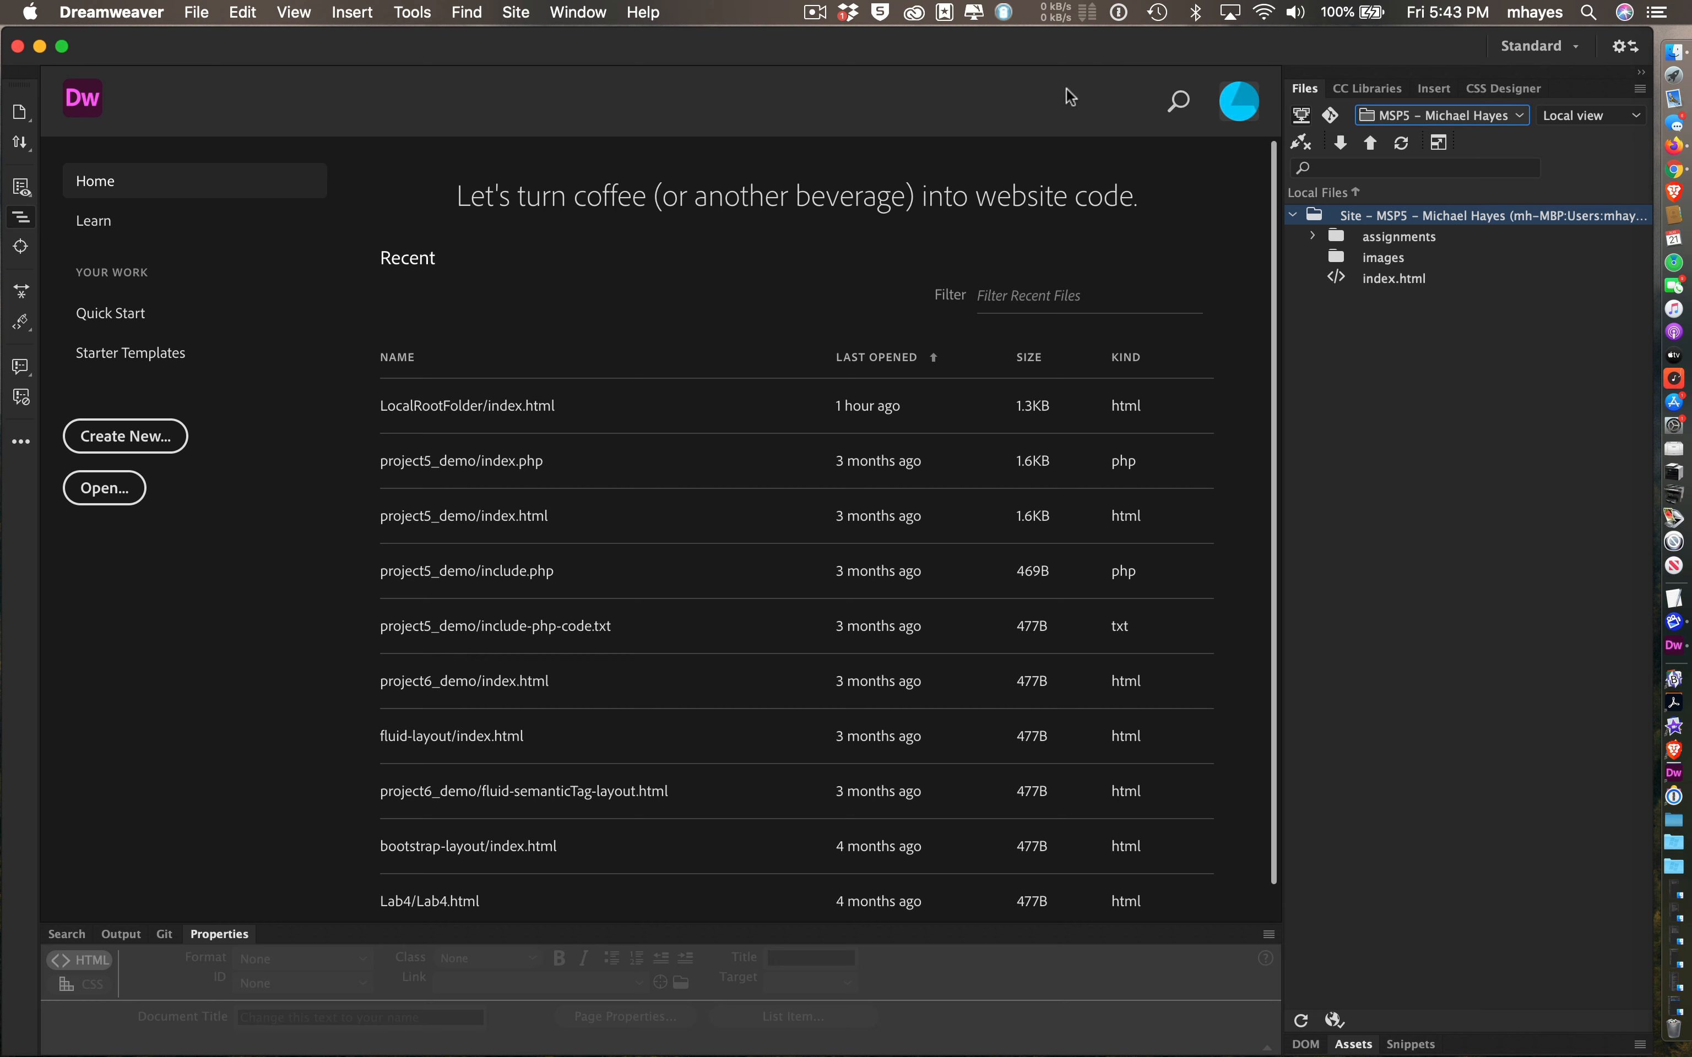
pyautogui.click(523, 16)
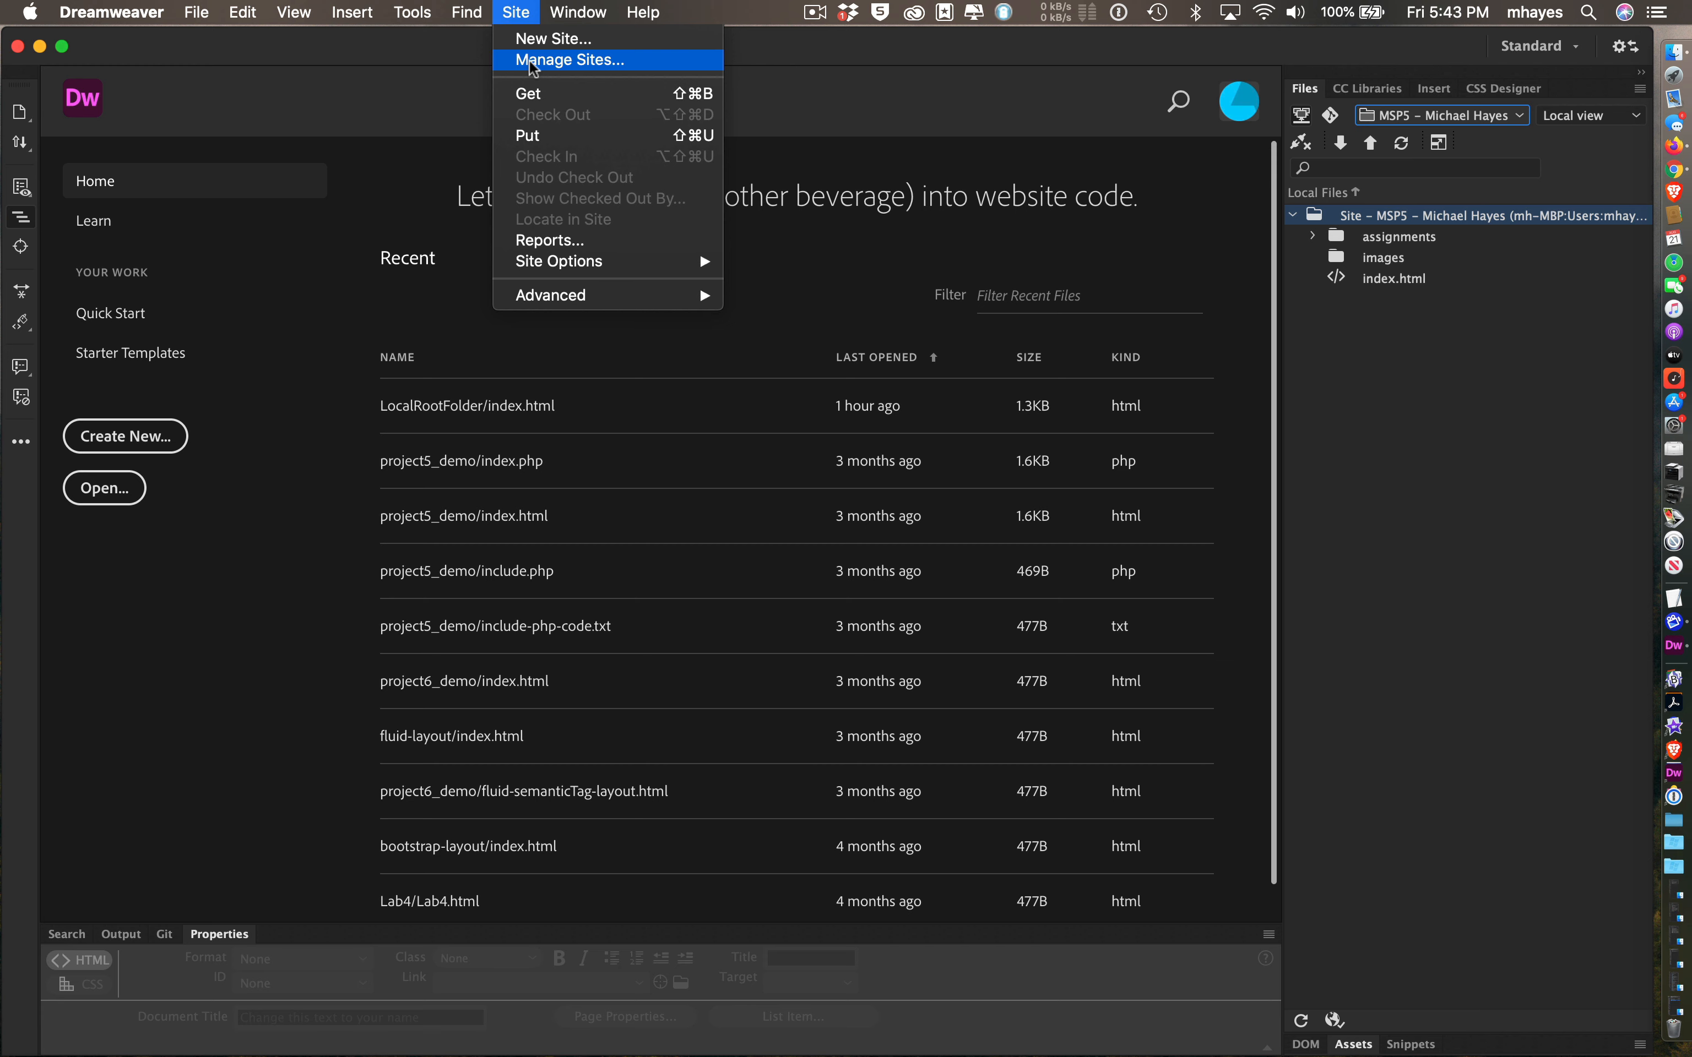
# - Choose Site > Manage Sites to list all defined sites
pyautogui.click(570, 60)
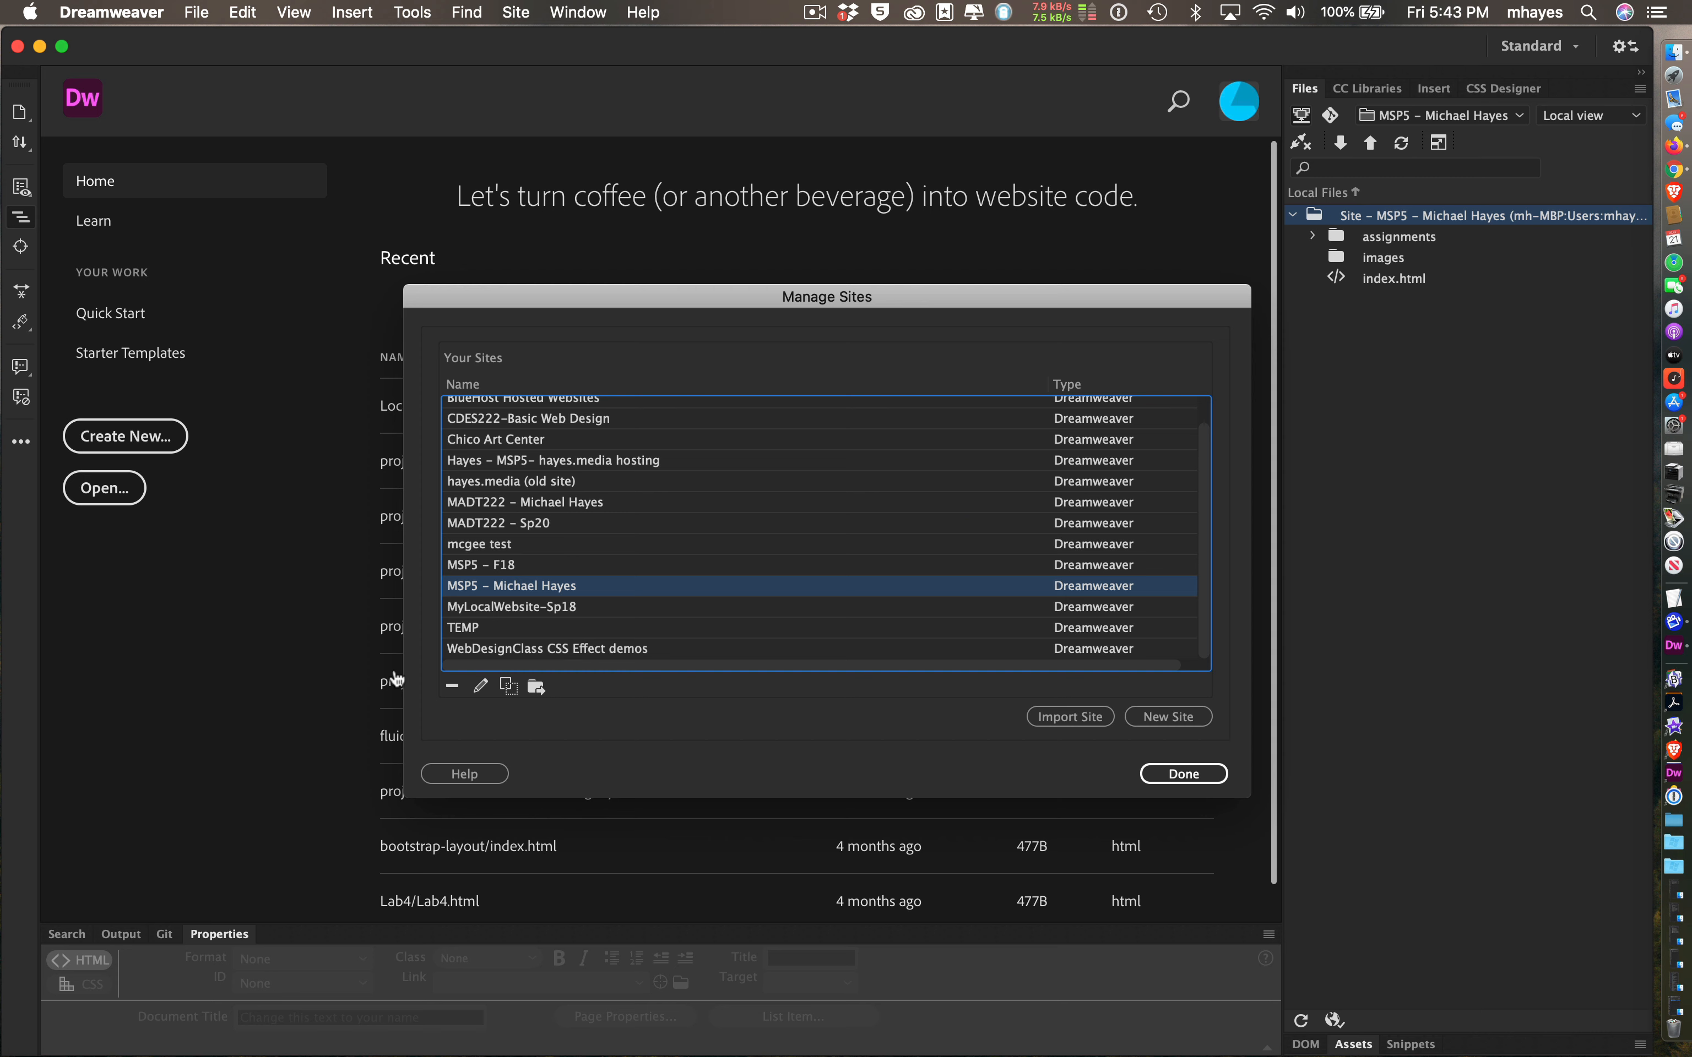
# - Export the MSP5 site with 'Back up my settings' selected
pyautogui.click(536, 687)
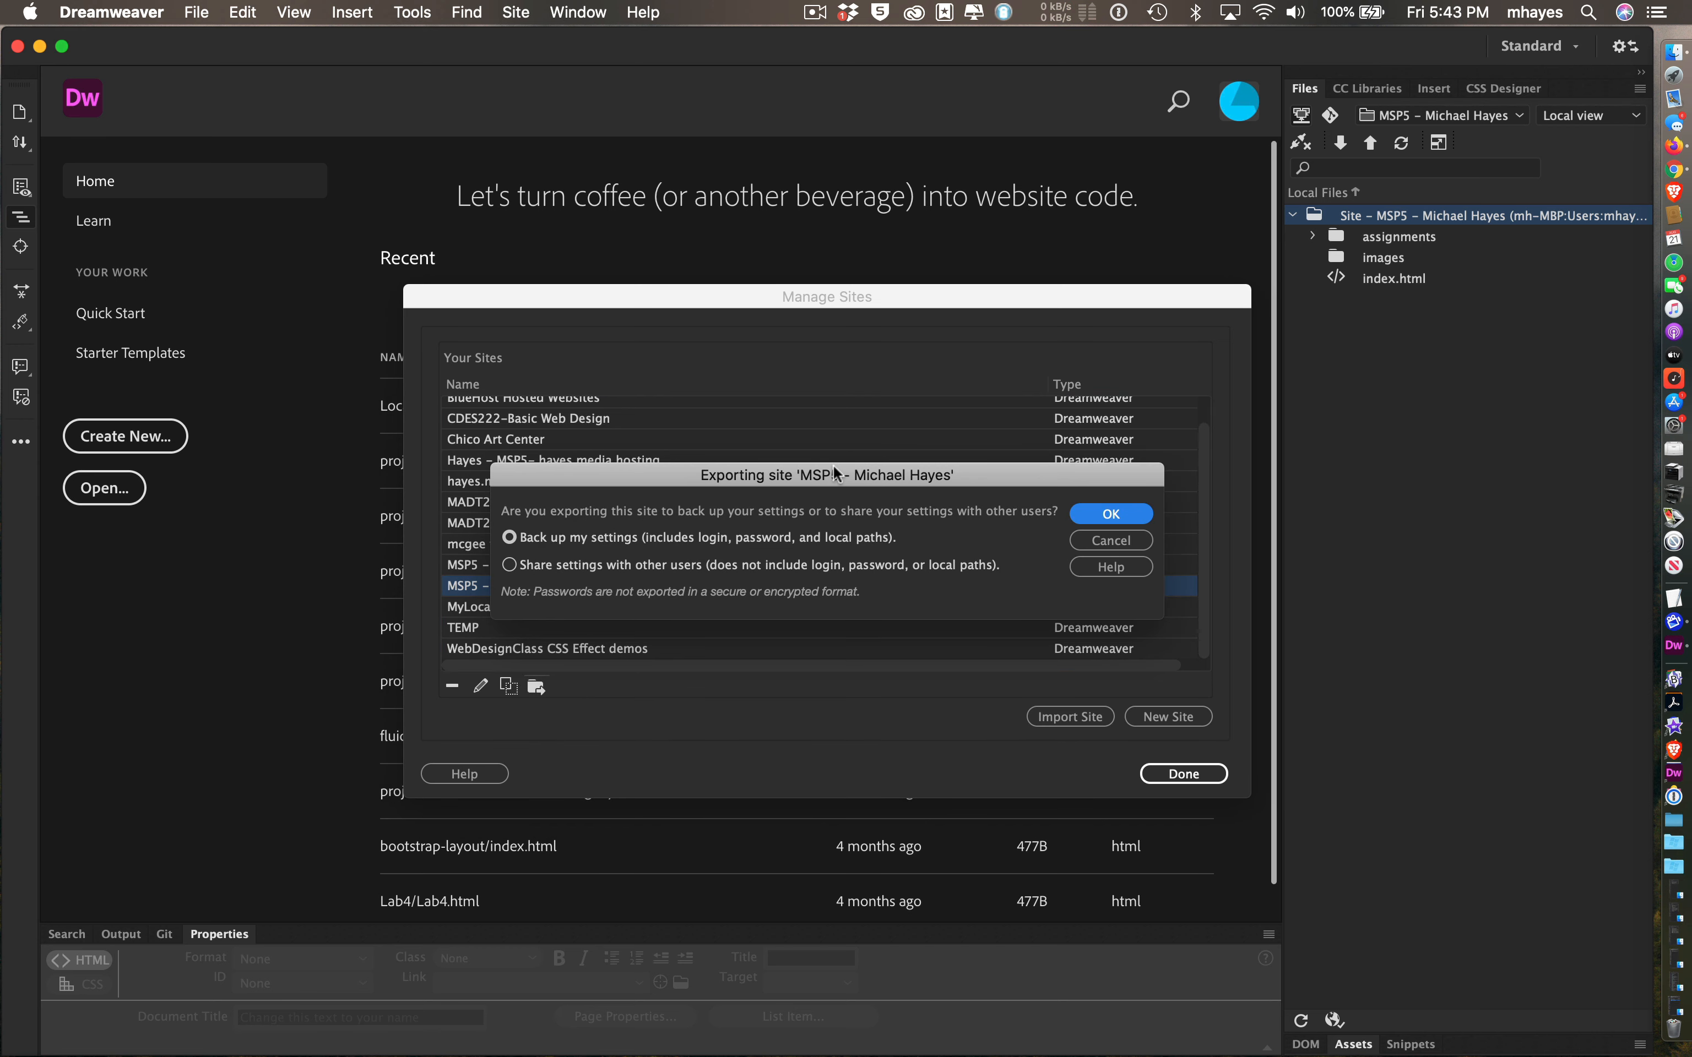
pyautogui.moveTo(834, 467); pyautogui.dragTo(672, 477)
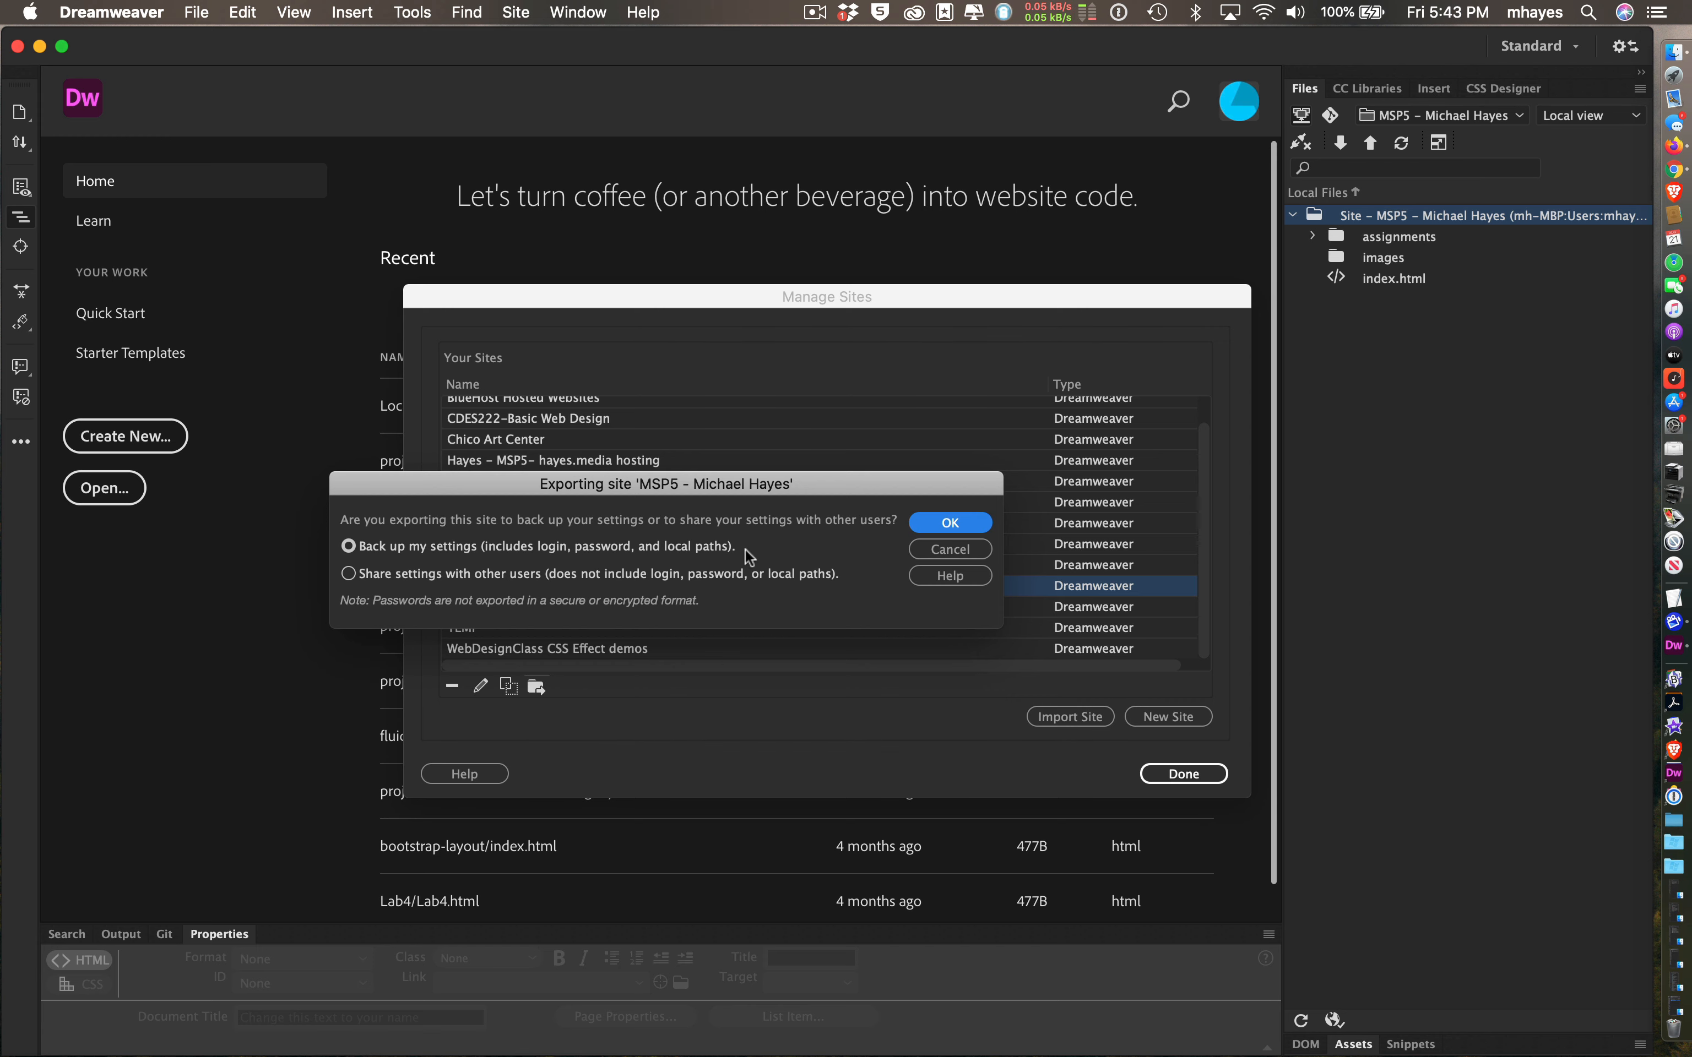
pyautogui.click(929, 521)
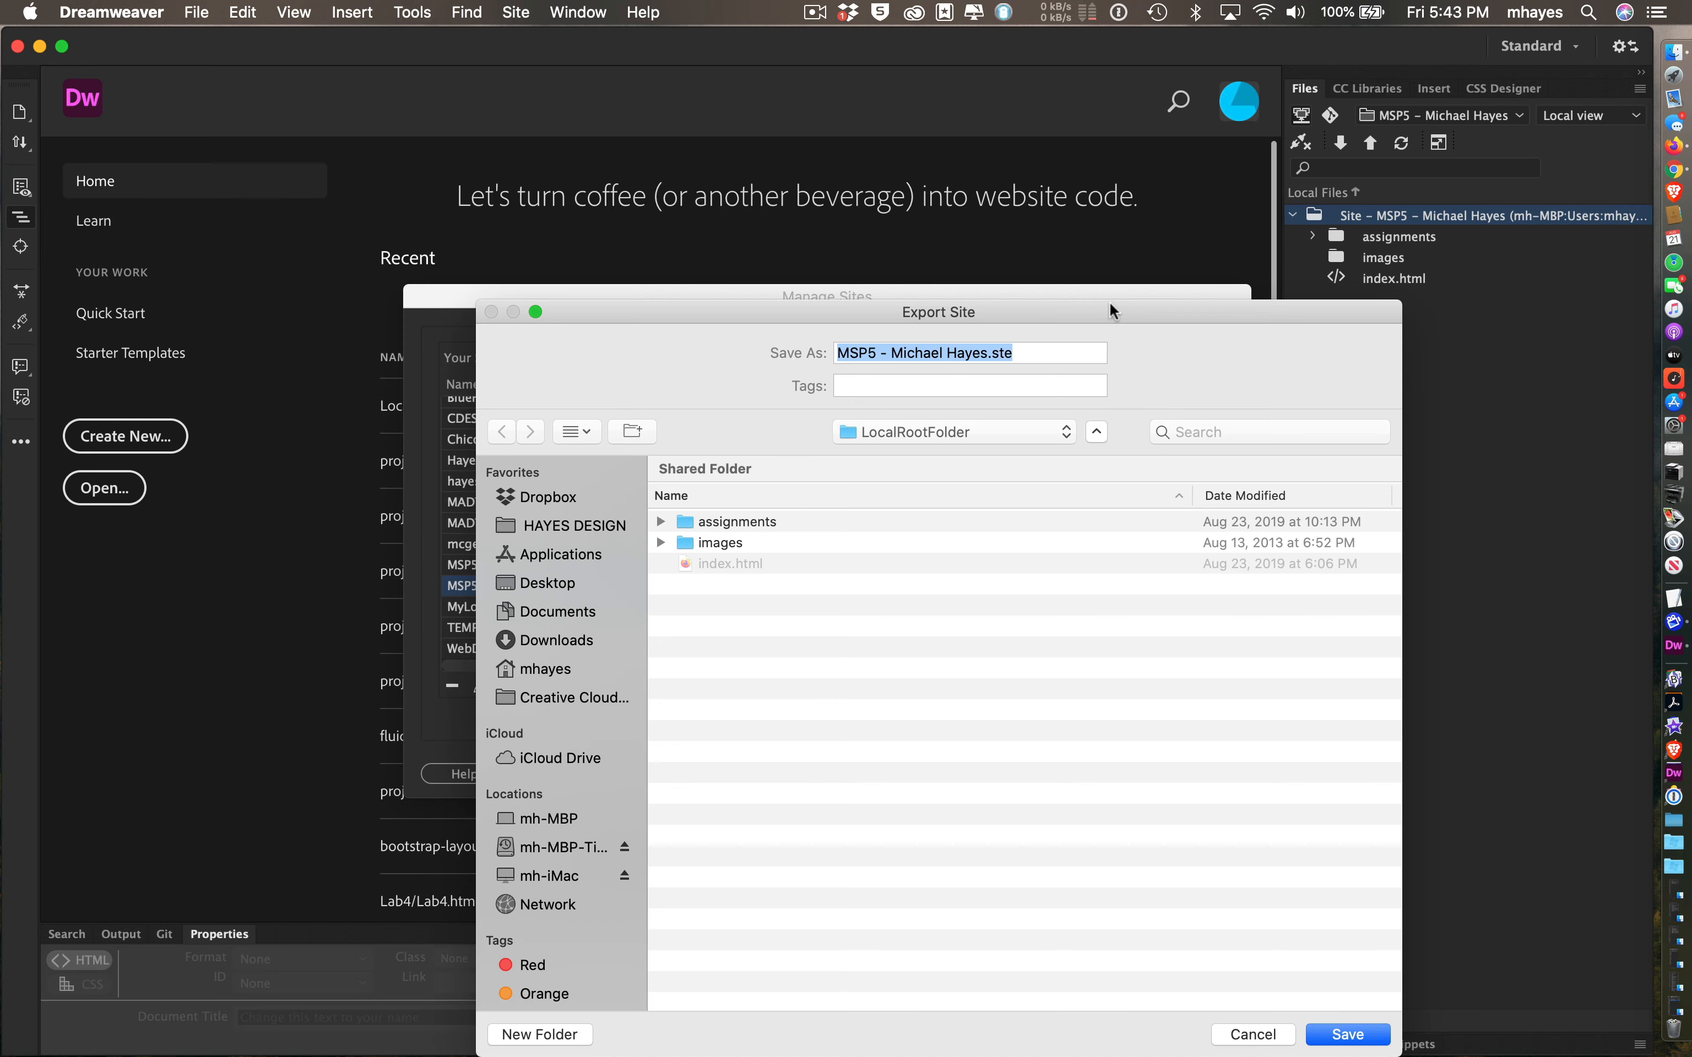
# - Save the MSP5 .ste export file to the Desktop and close Manage Sites
pyautogui.moveTo(1108, 301); pyautogui.dragTo(941, 197)
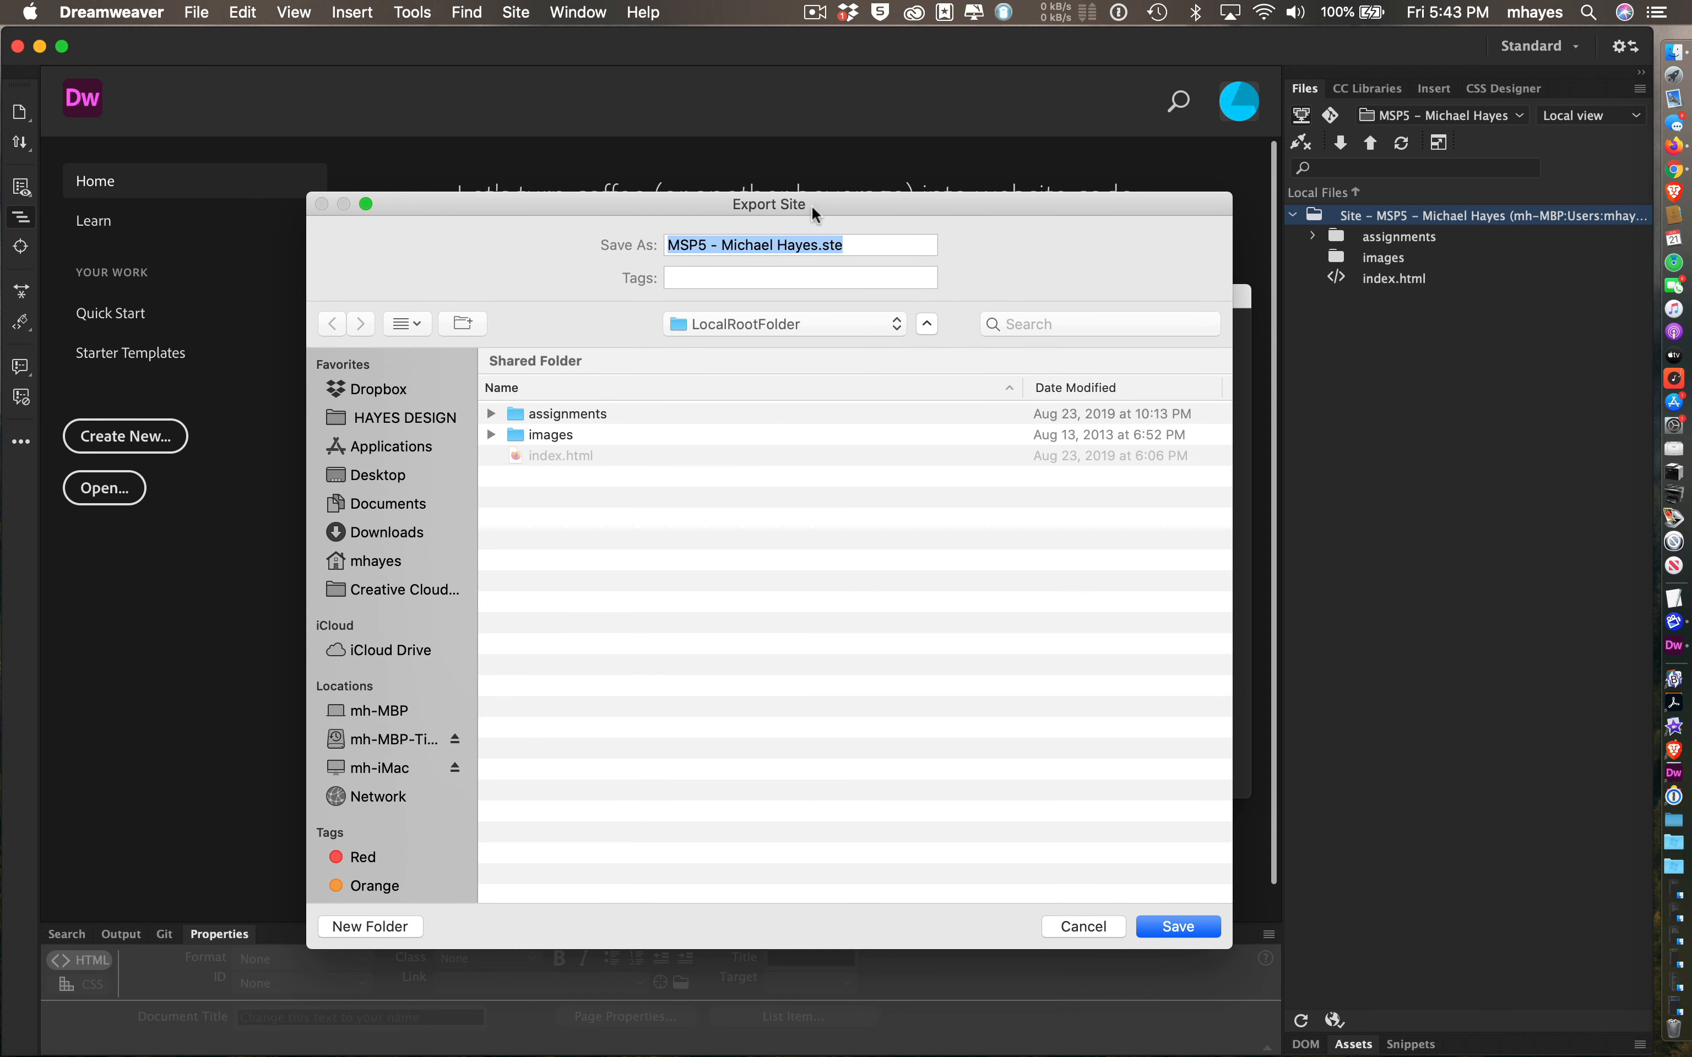
pyautogui.click(816, 242)
pyautogui.click(753, 321)
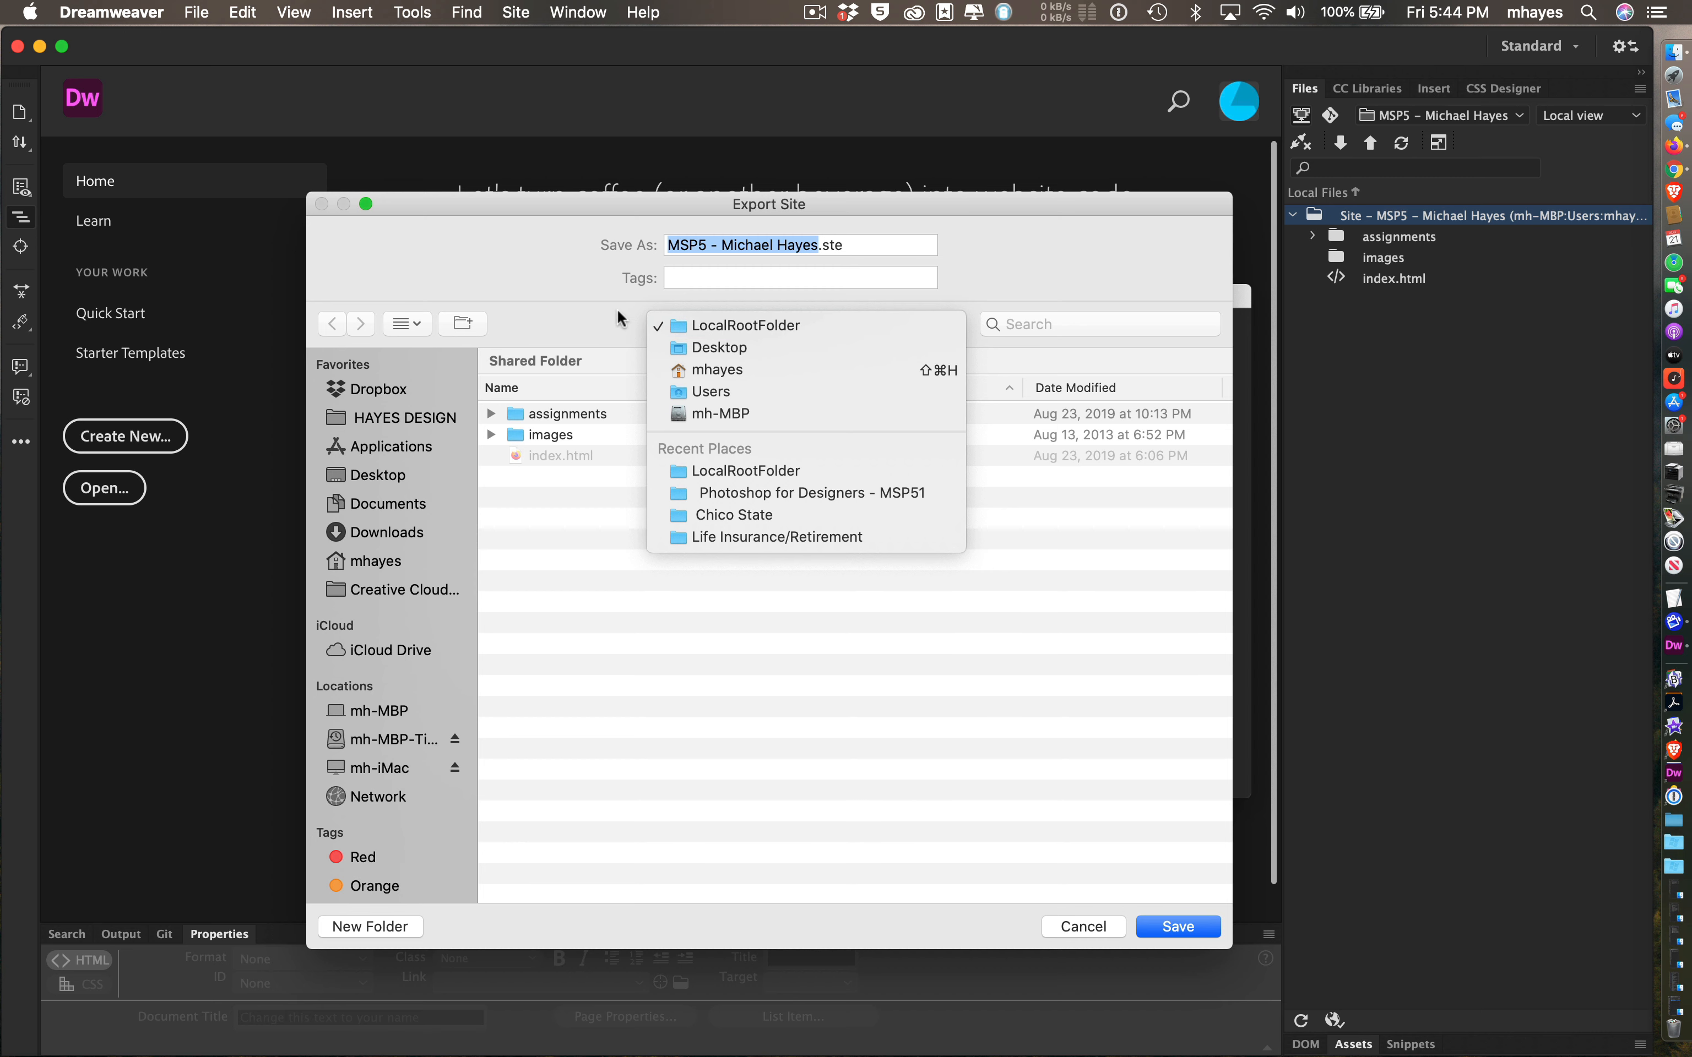
pyautogui.click(569, 290)
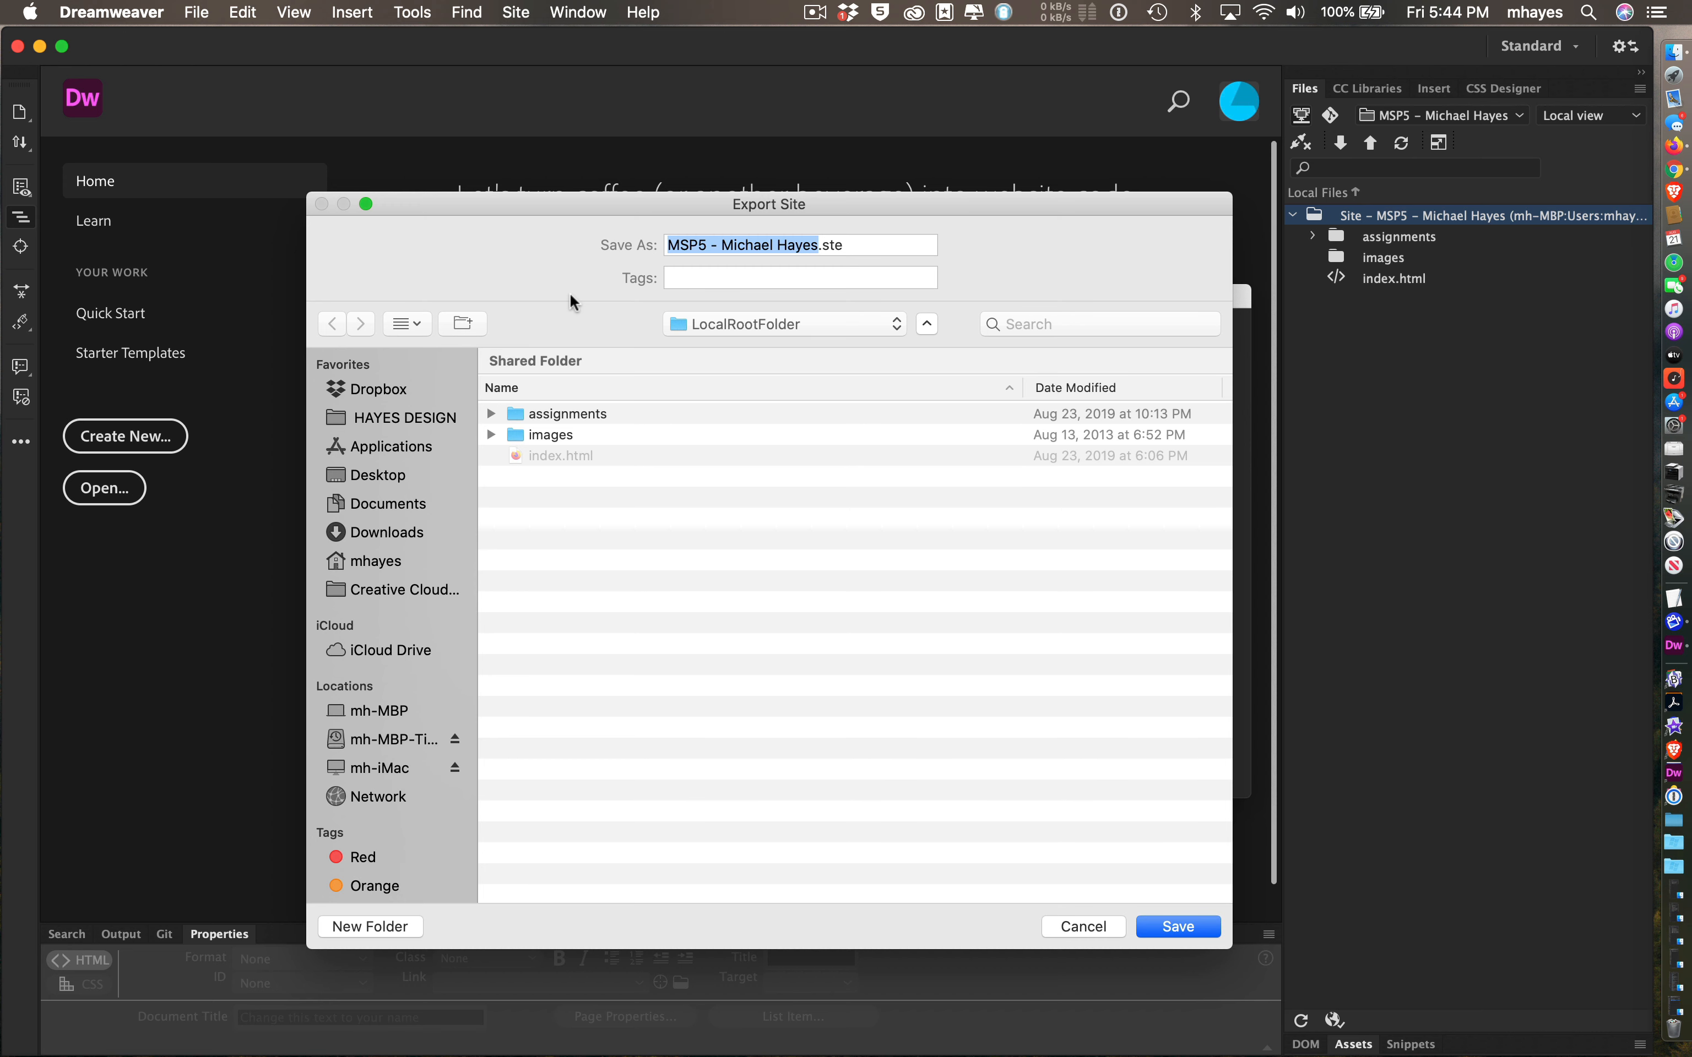
pyautogui.click(348, 477)
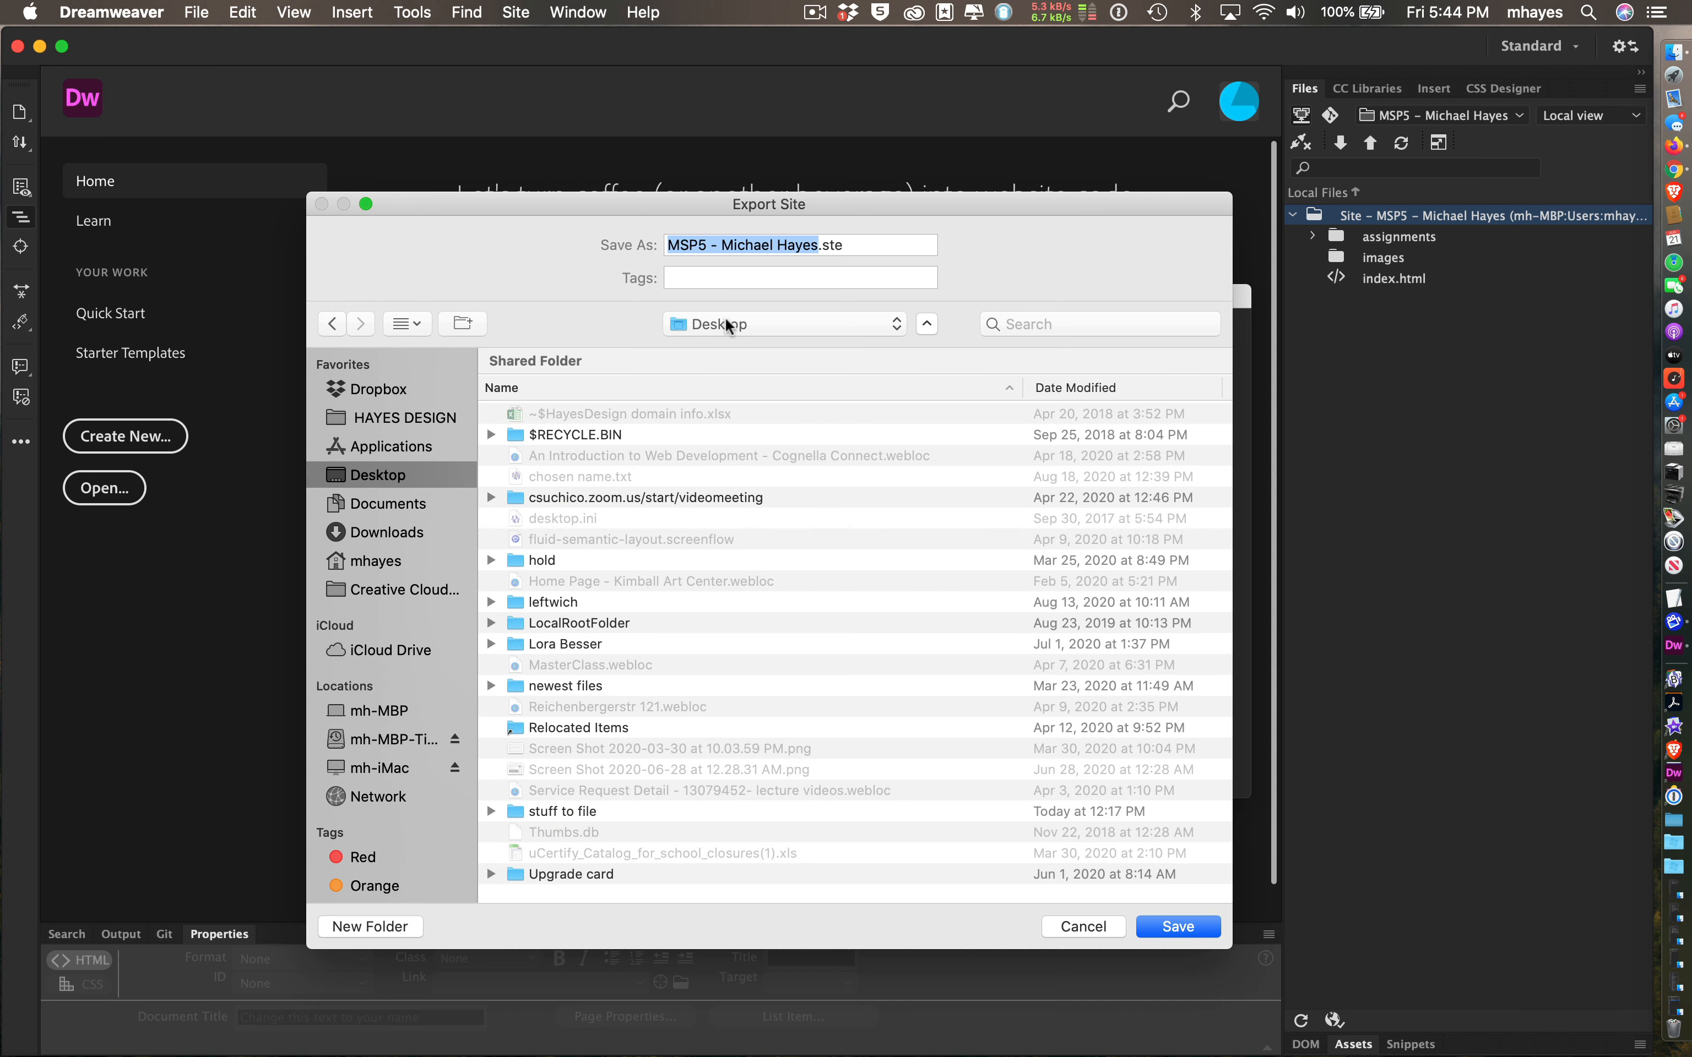
pyautogui.click(859, 246)
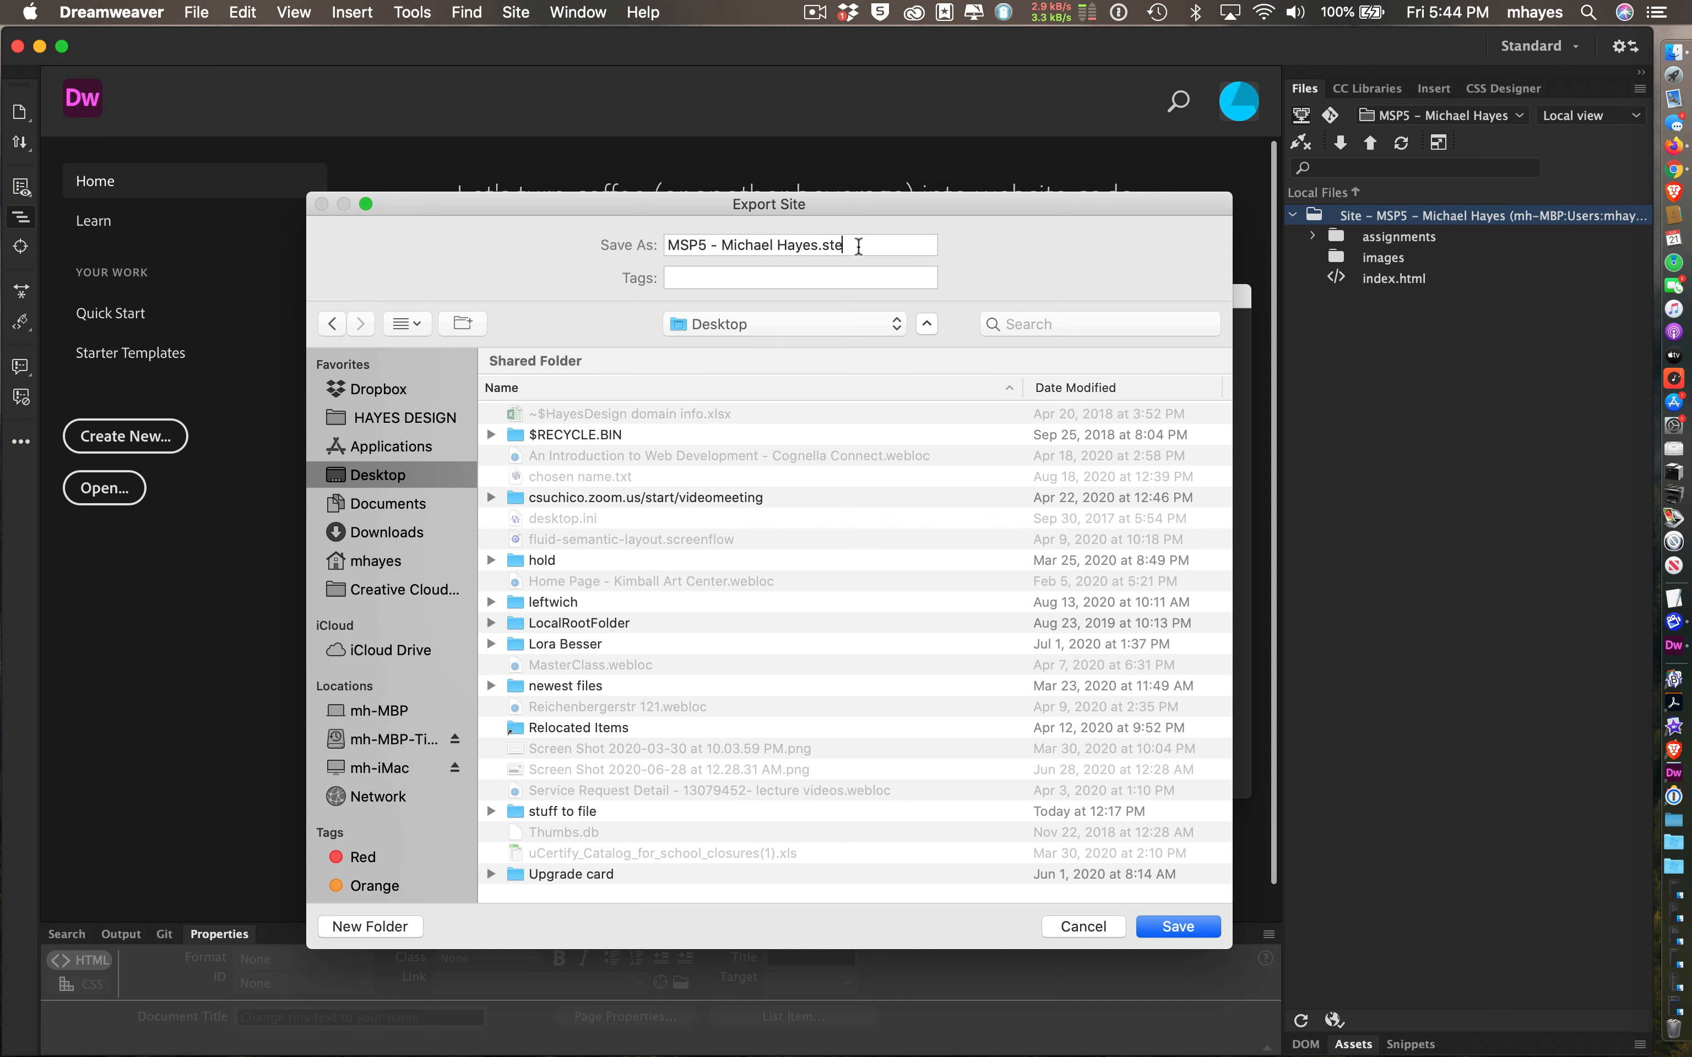
pyautogui.click(1163, 927)
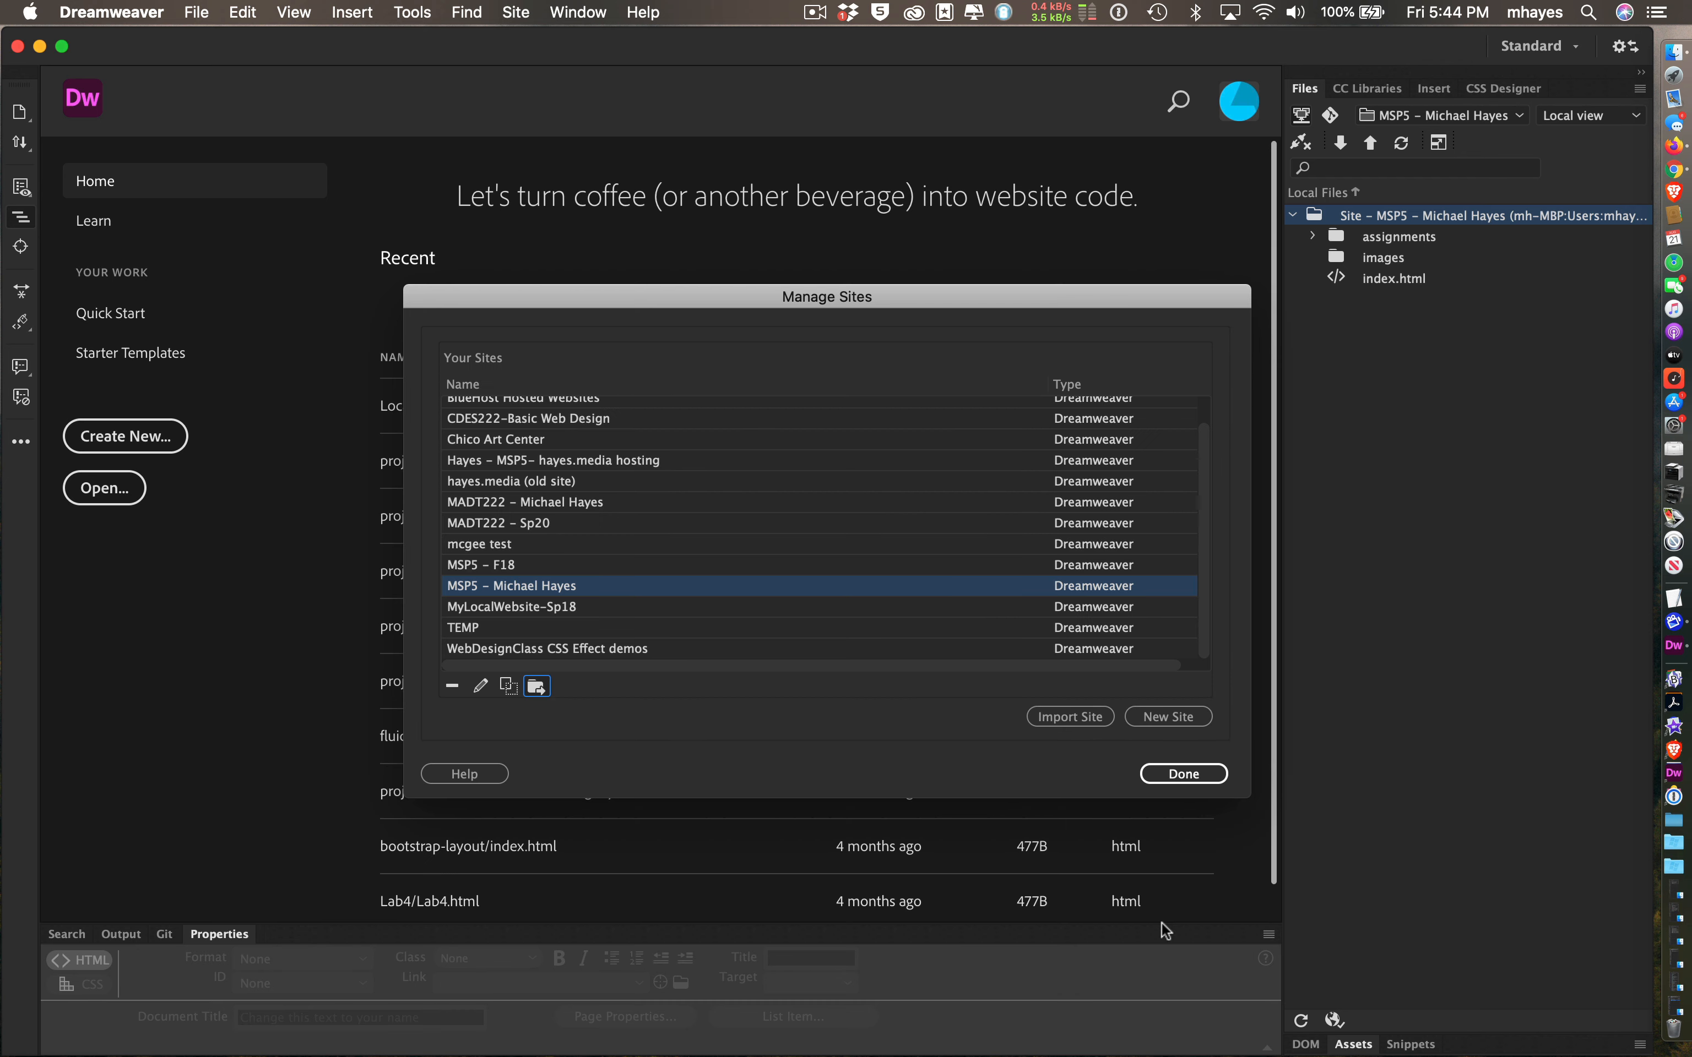
pyautogui.click(1176, 777)
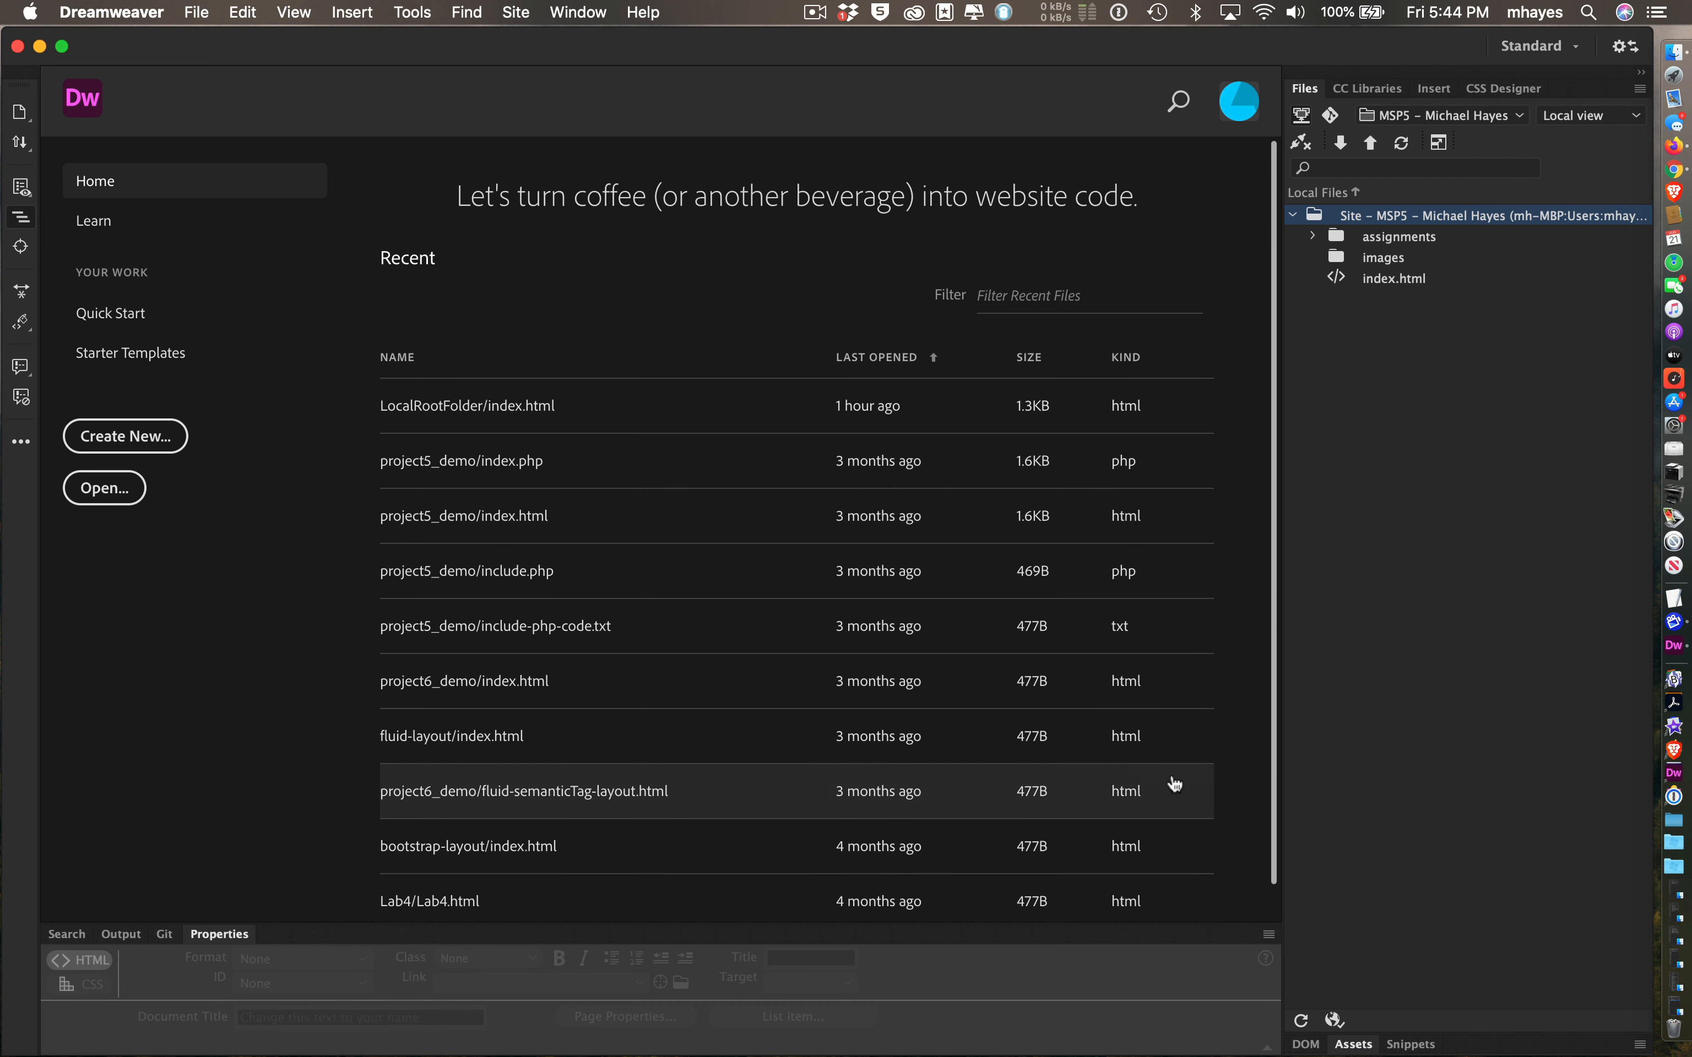
# - Hide Dreamweaver and drag the MSP5 .ste file just below LocalRootFolder on the Desktop
pyautogui.press('super+h')
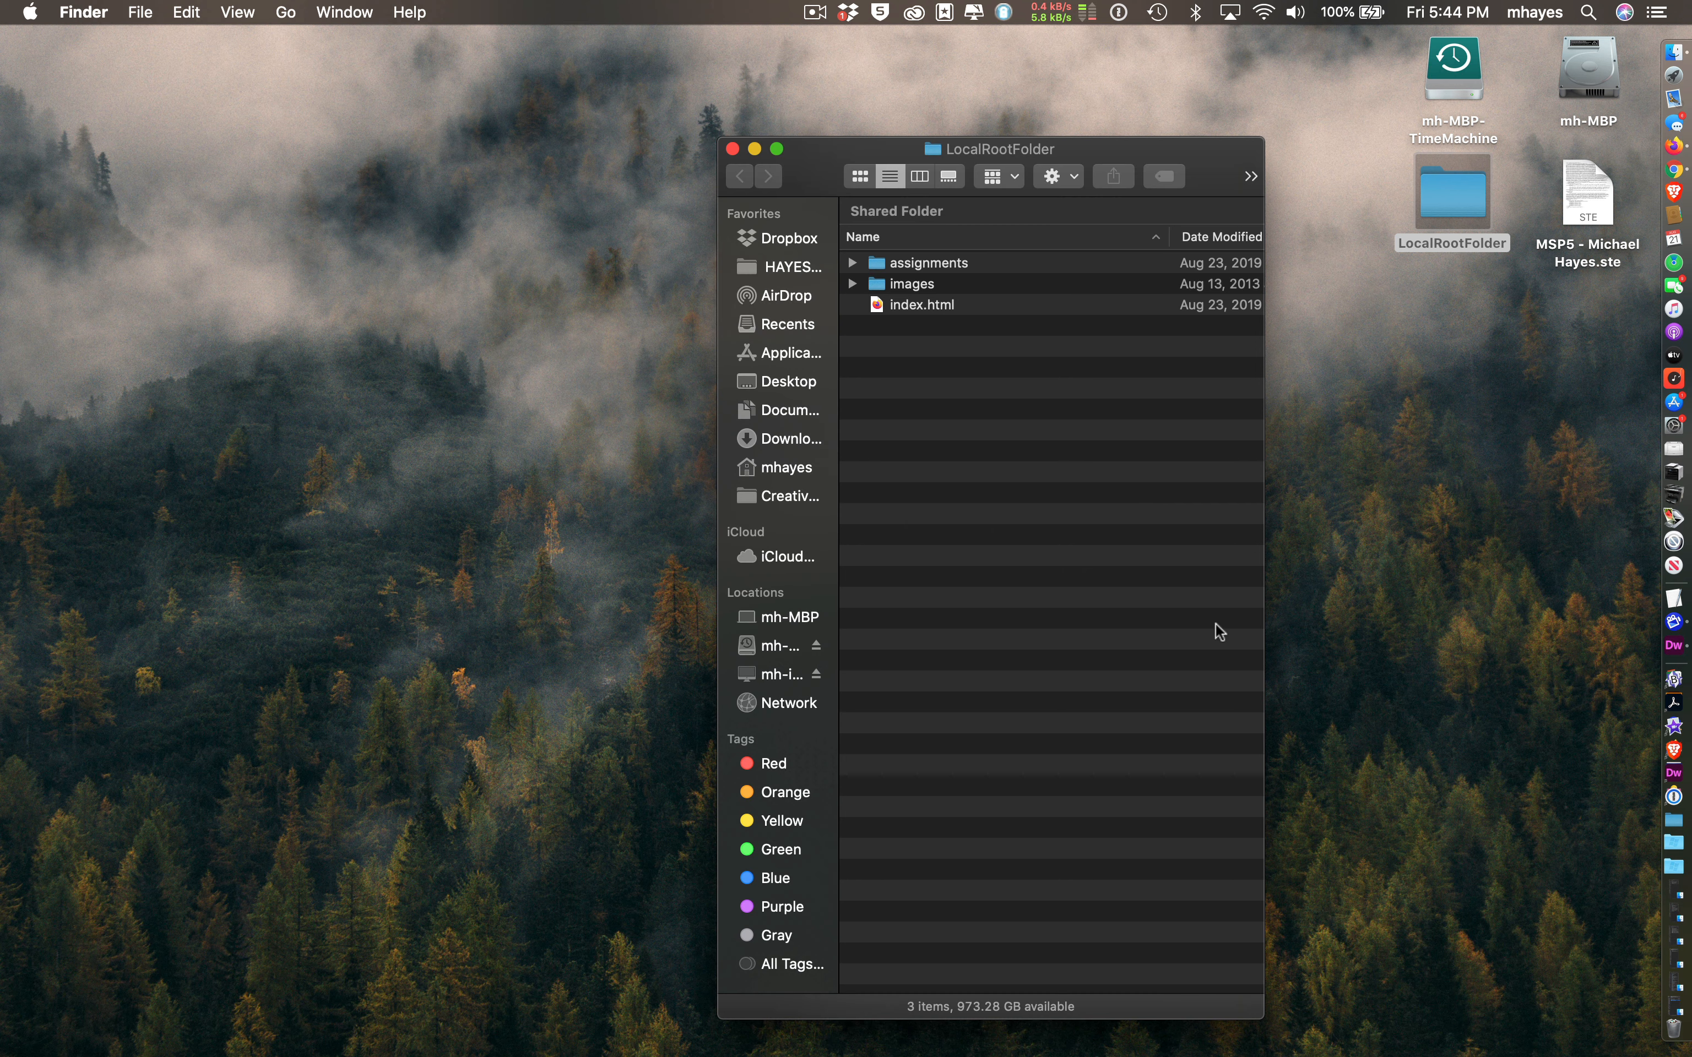
pyautogui.click(1444, 183)
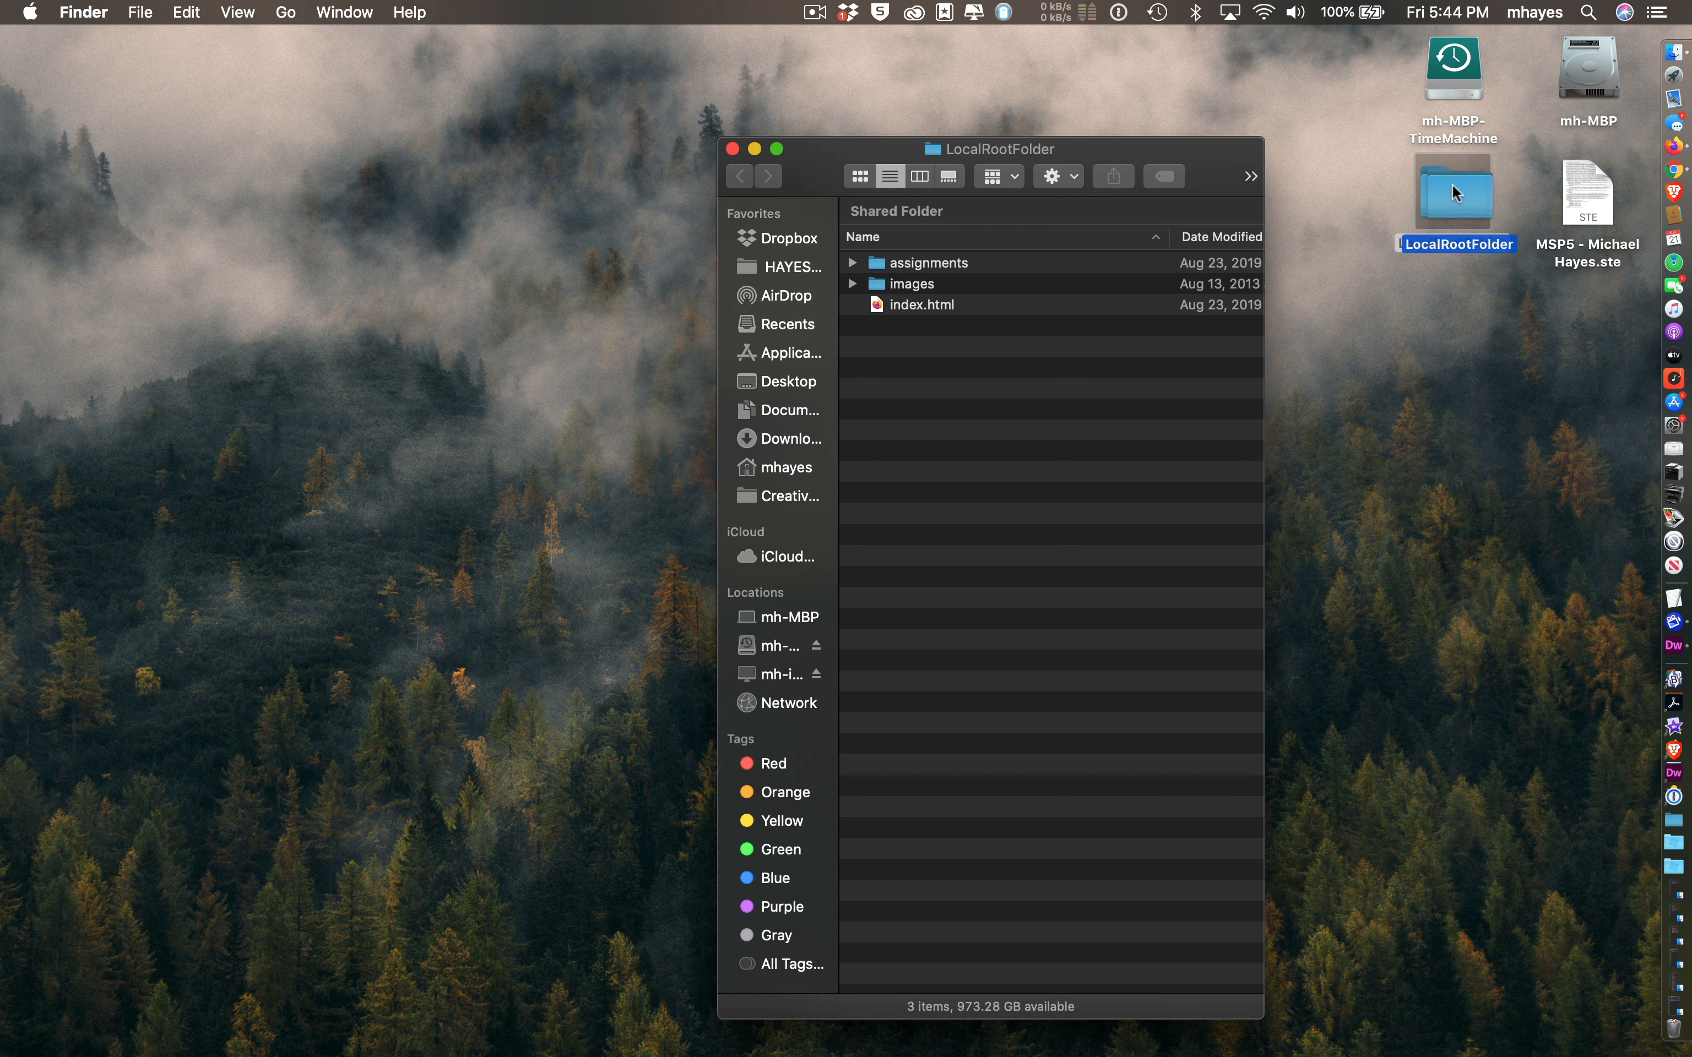
pyautogui.moveTo(1577, 193); pyautogui.dragTo(1454, 305)
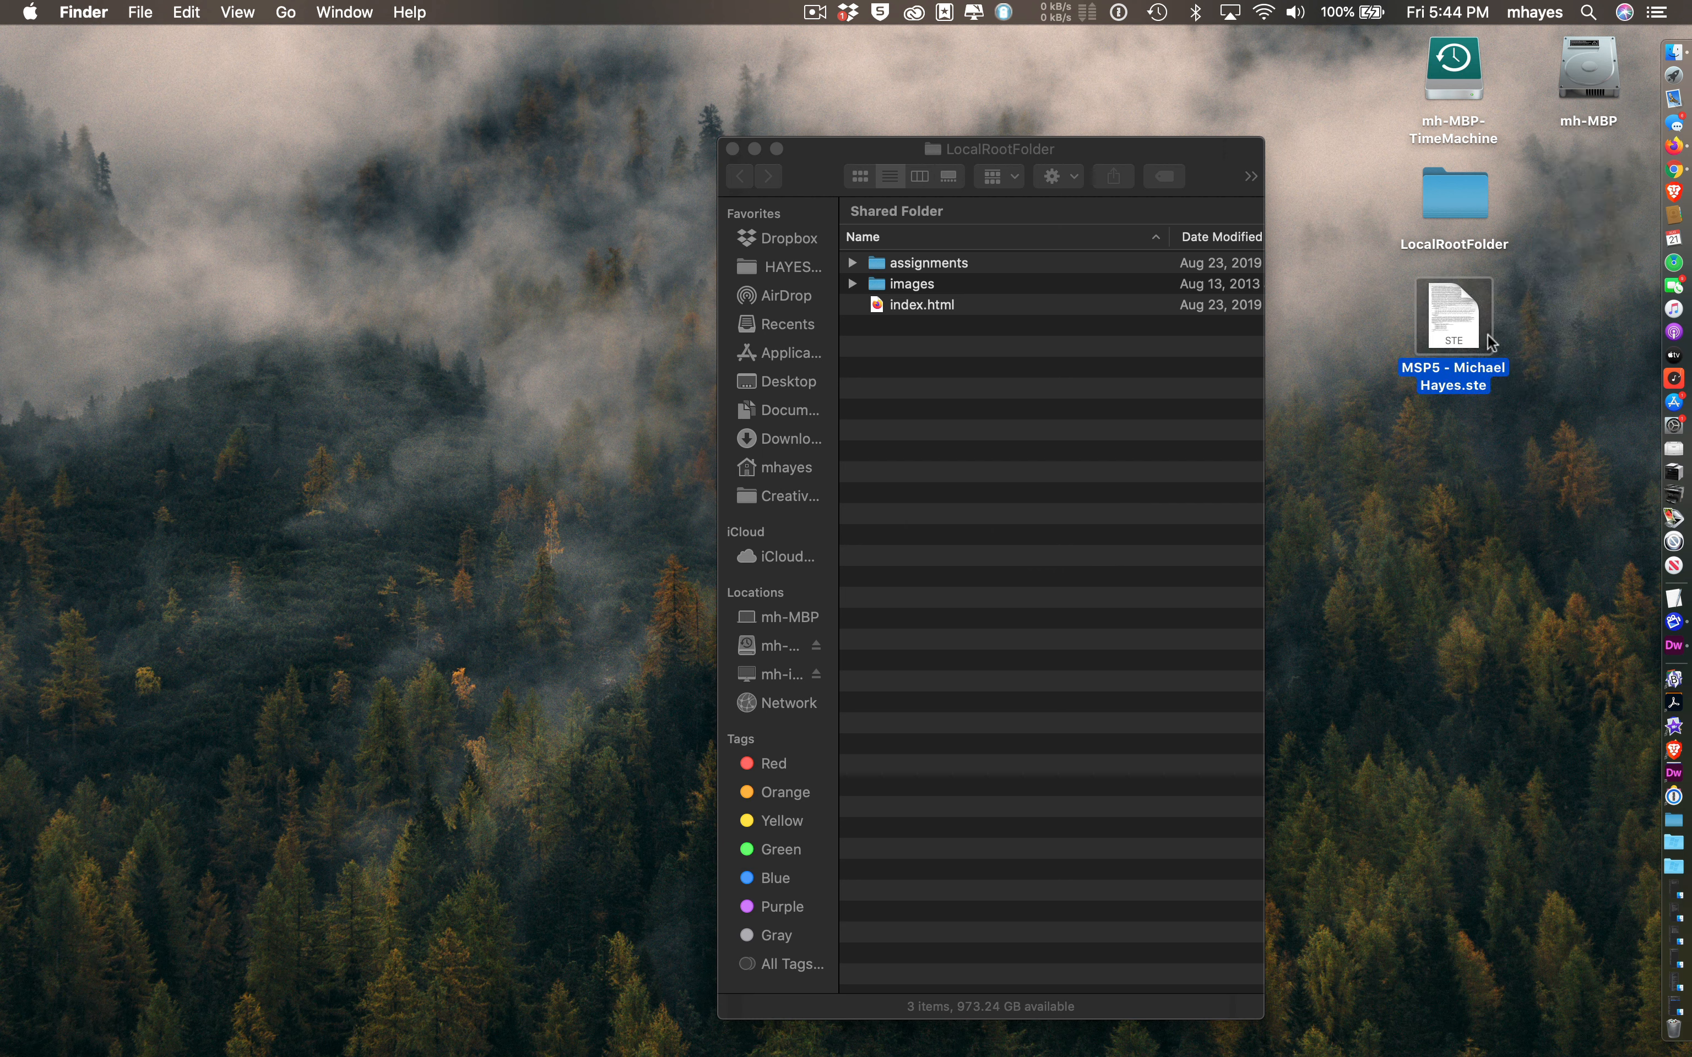
pyautogui.moveTo(1450, 313)
pyautogui.mouseDown()
pyautogui.moveTo(1456, 327)
pyautogui.moveTo(1451, 308)
pyautogui.mouseUp()
# - Move LocalRootFolder and the .ste file together, clear the selection, and return to Dreamweaver
pyautogui.click(1537, 284)
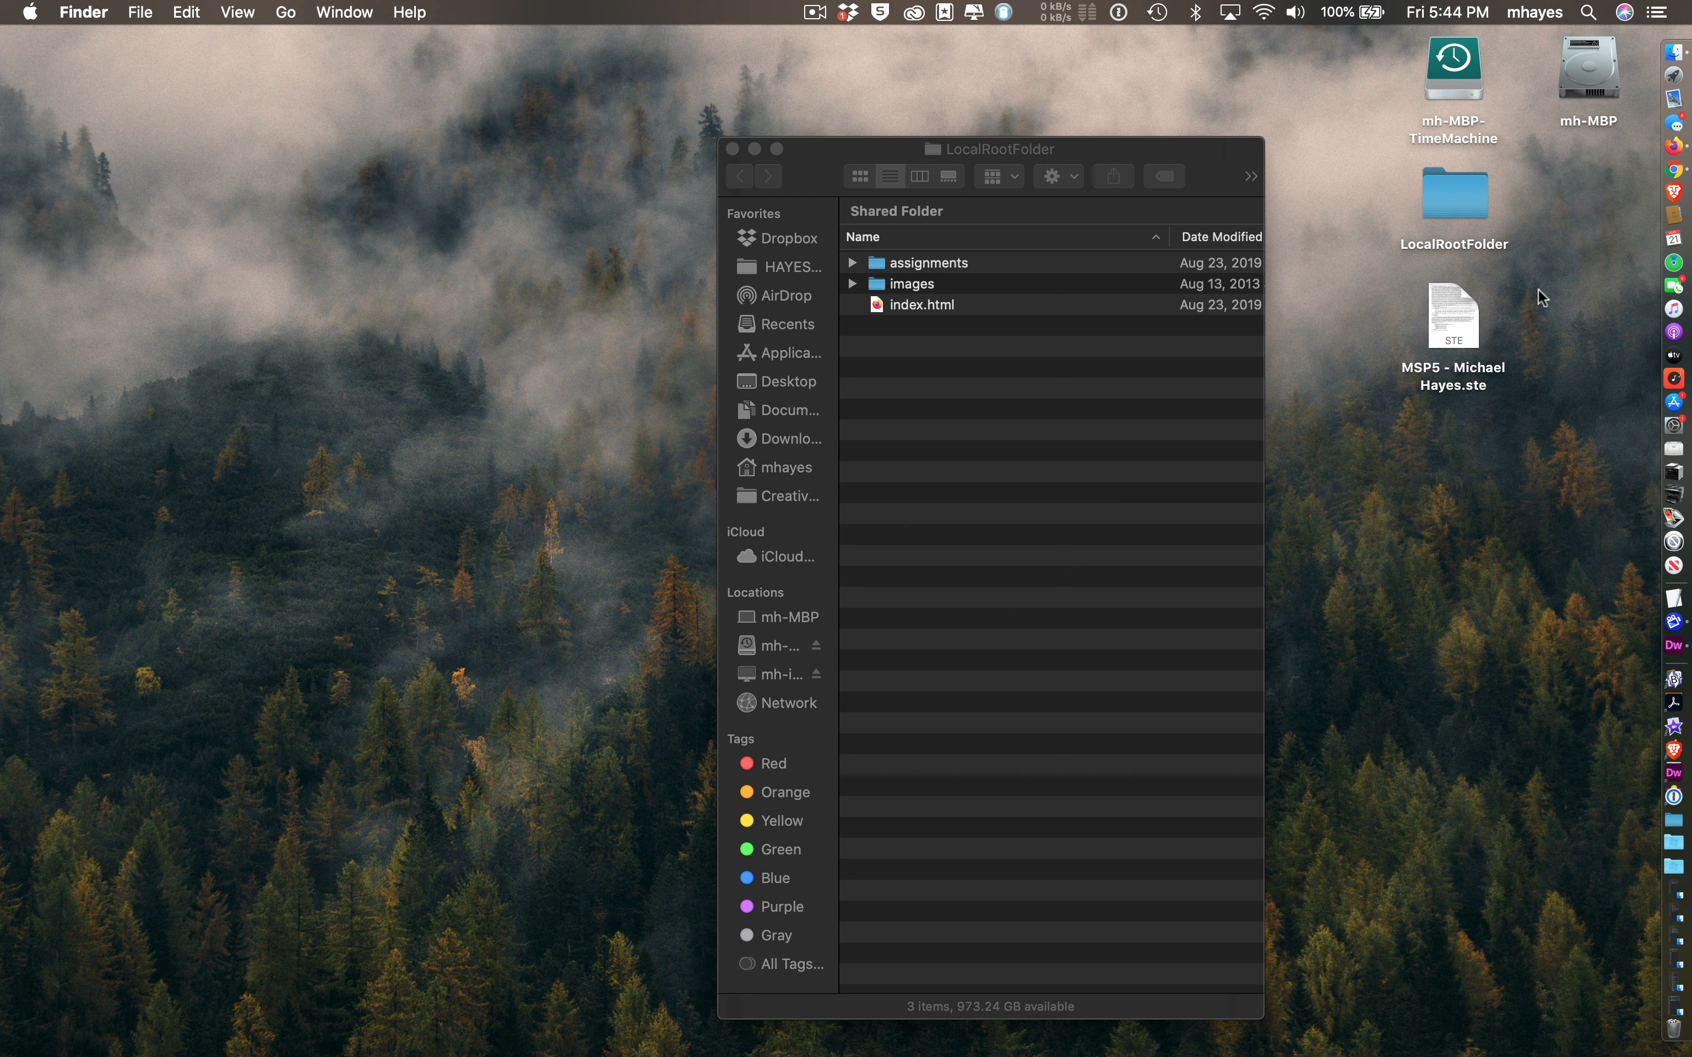
pyautogui.moveTo(1522, 188); pyautogui.dragTo(1438, 350)
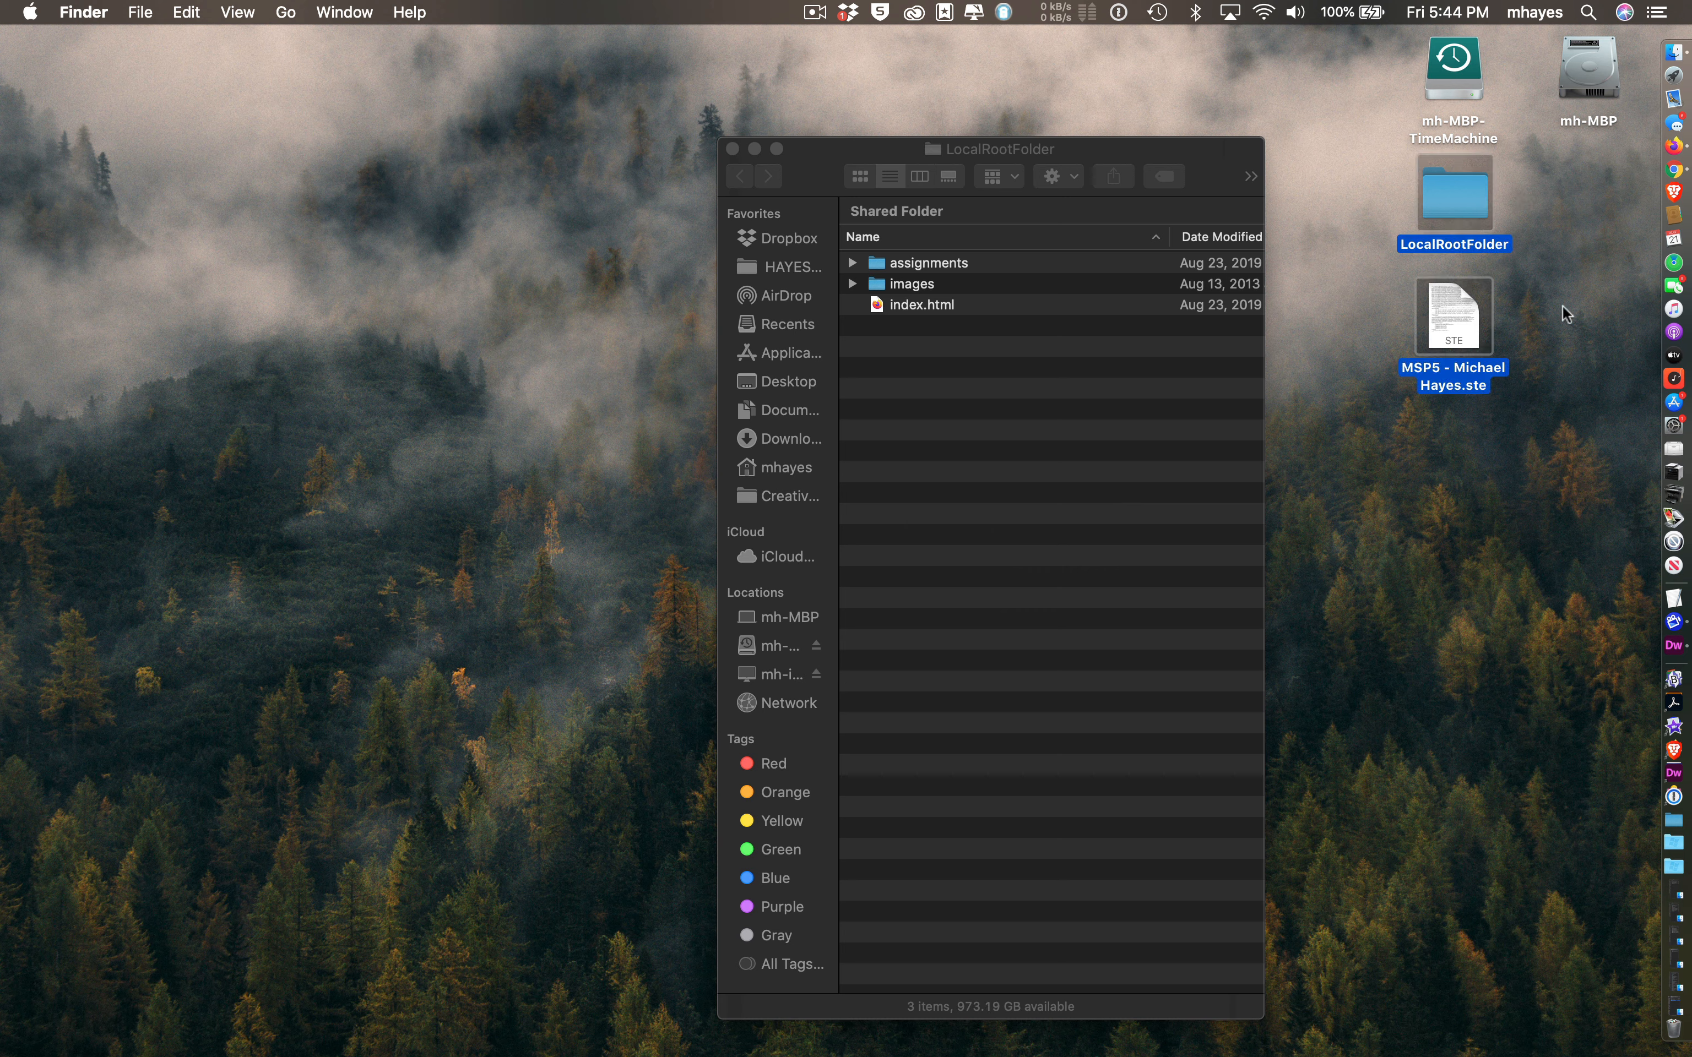
pyautogui.moveTo(1478, 207)
pyautogui.mouseDown()
pyautogui.moveTo(1496, 231)
pyautogui.moveTo(1461, 217)
pyautogui.moveTo(1471, 204)
pyautogui.mouseUp()
pyautogui.click(1557, 207)
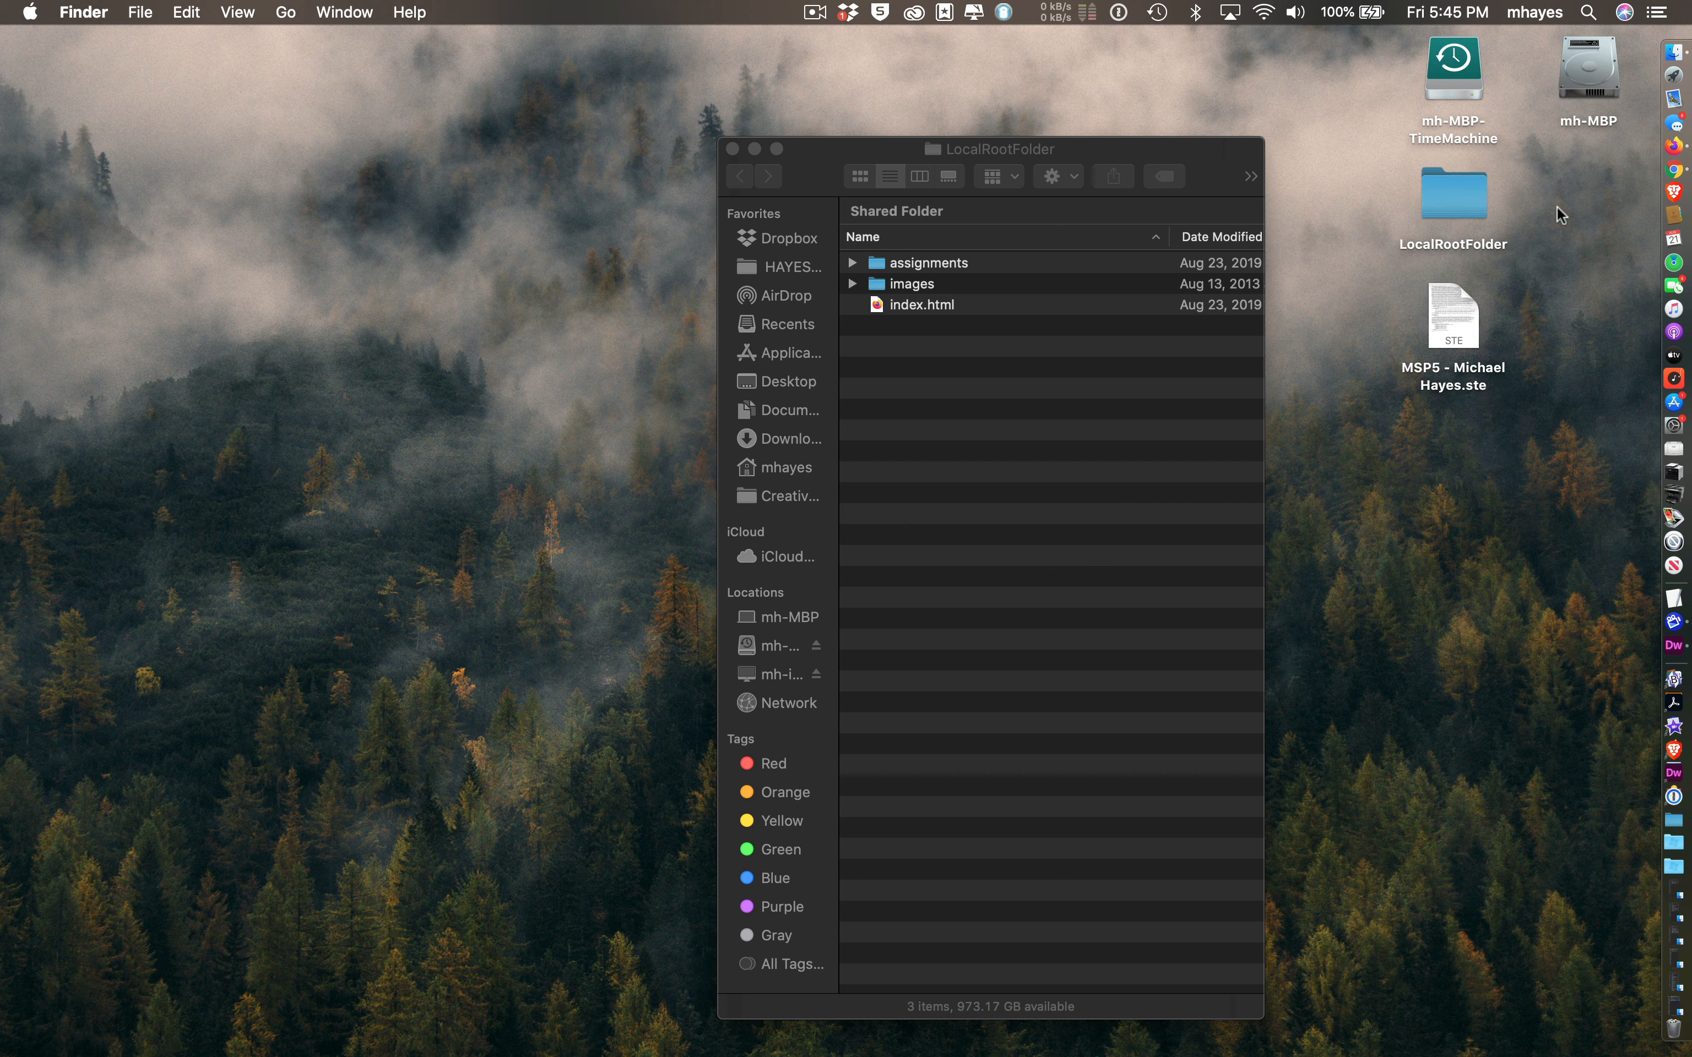
pyautogui.click(1447, 301)
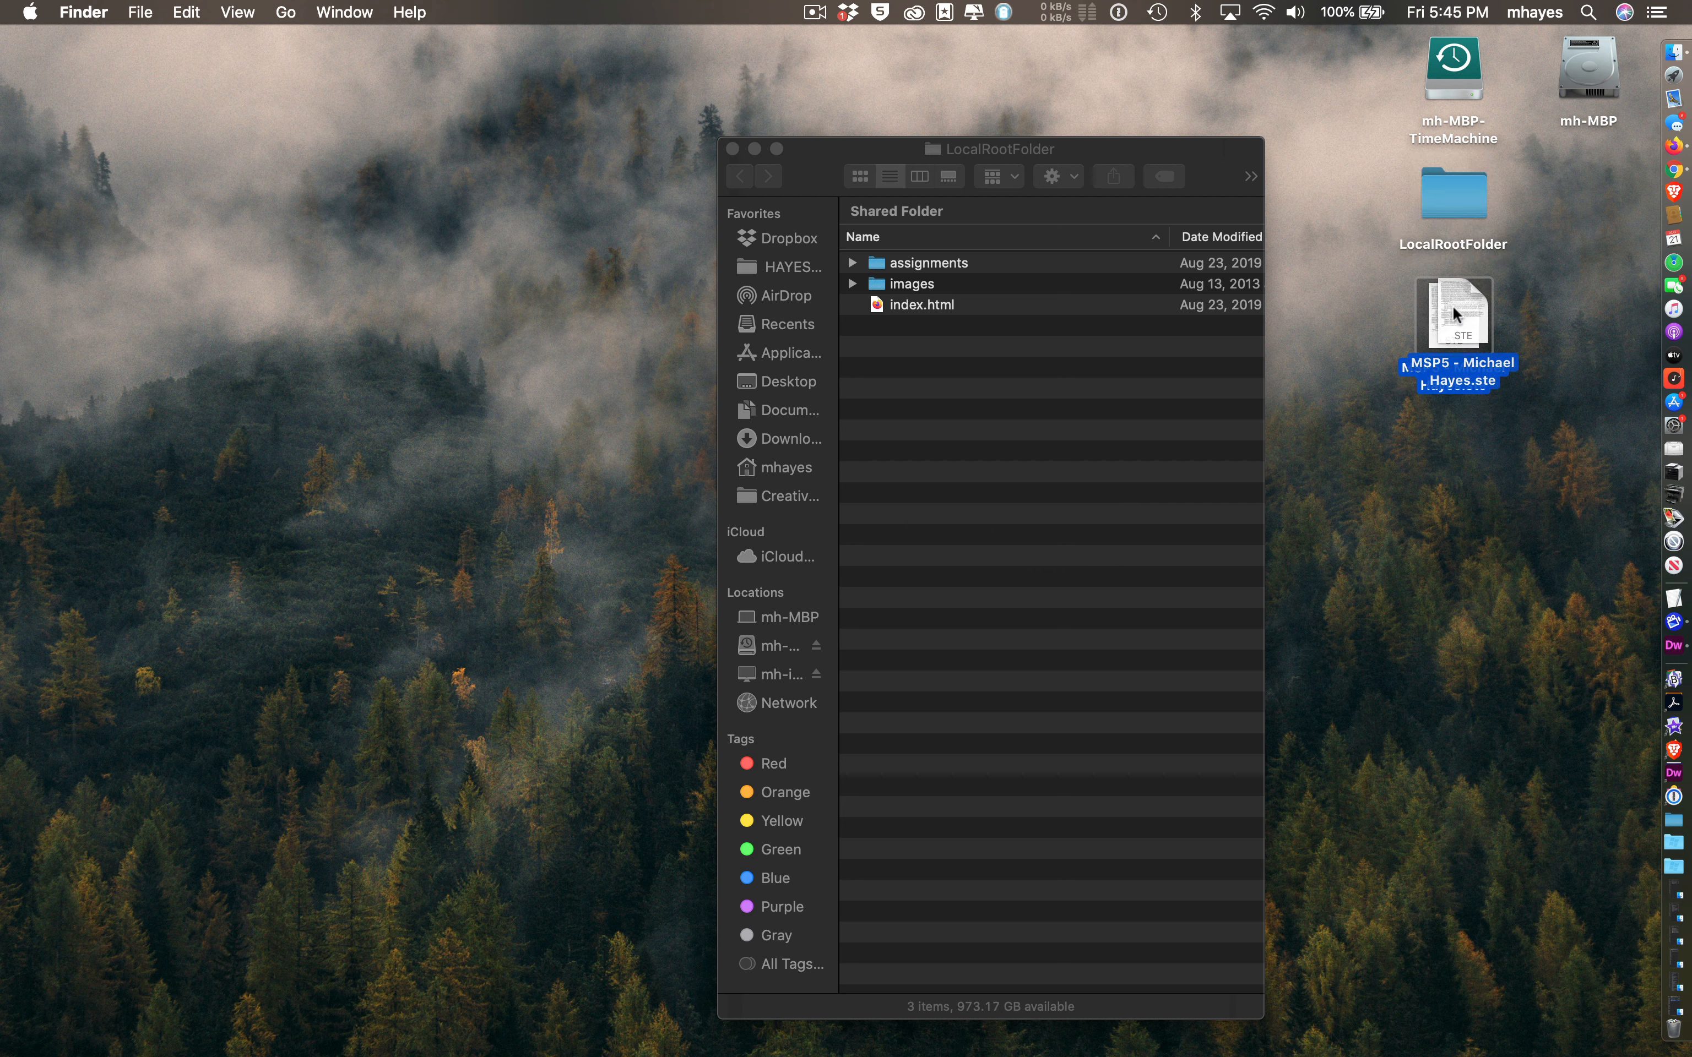
pyautogui.click(1459, 196)
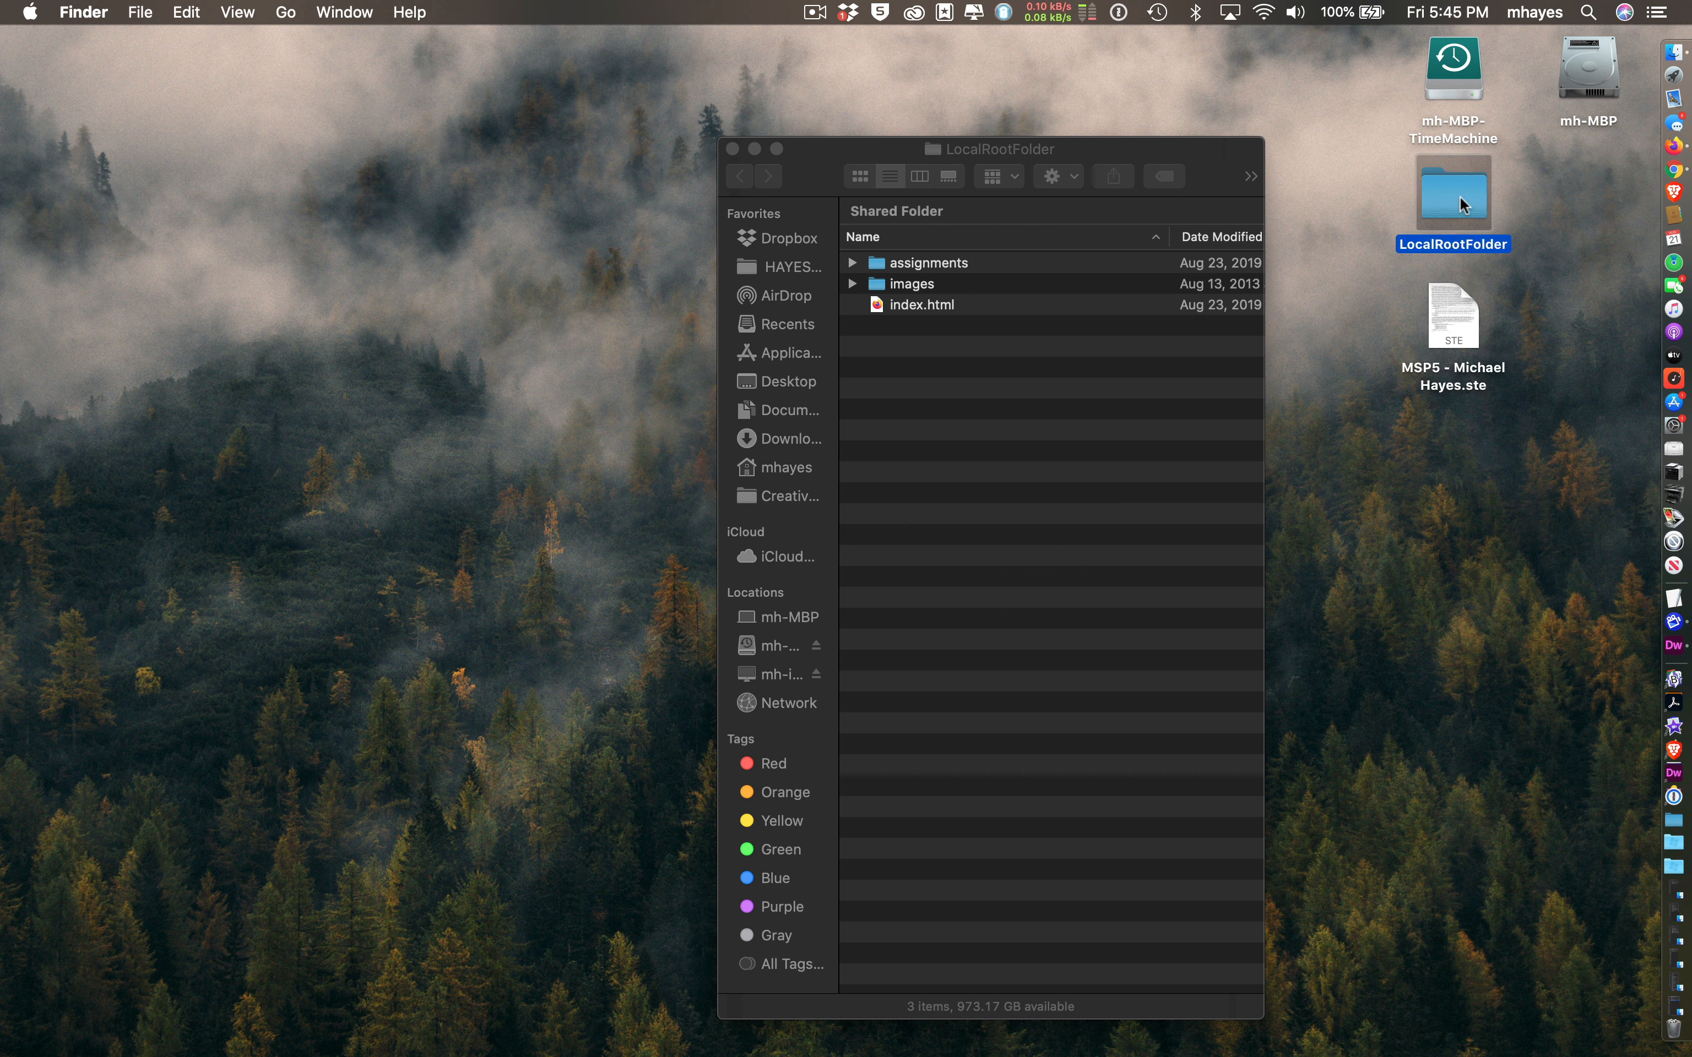
pyautogui.click(1531, 182)
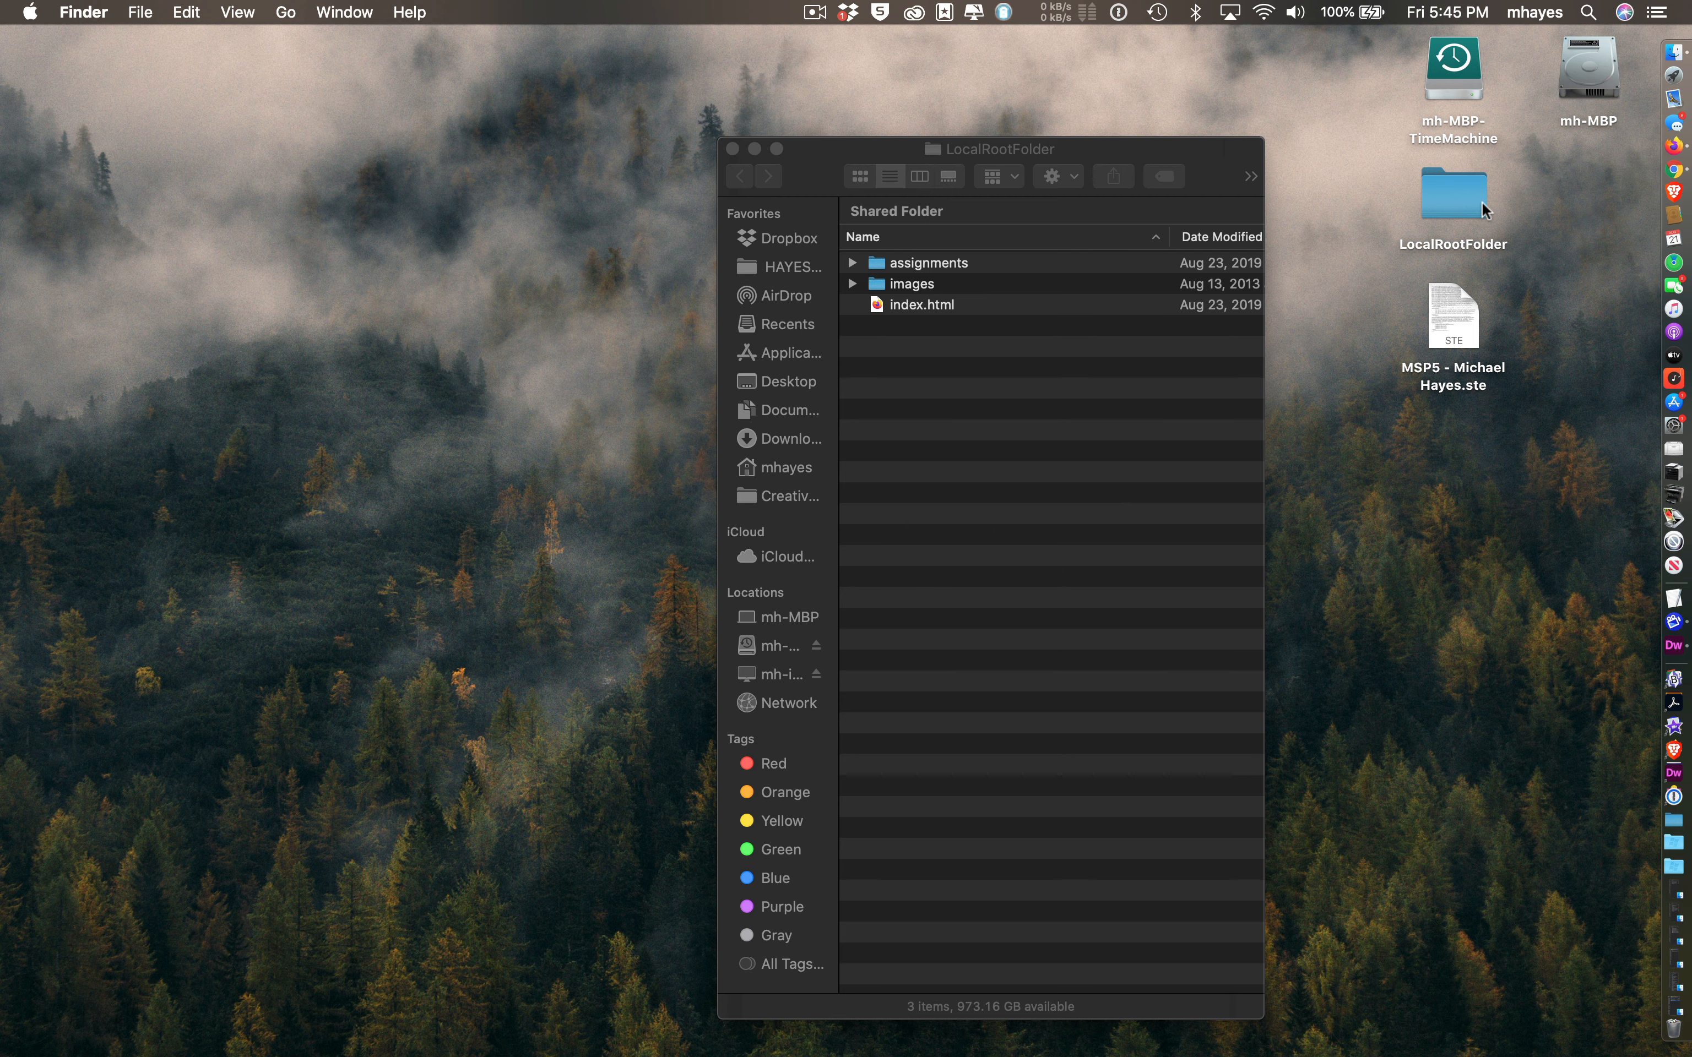
pyautogui.press('super+Tab')
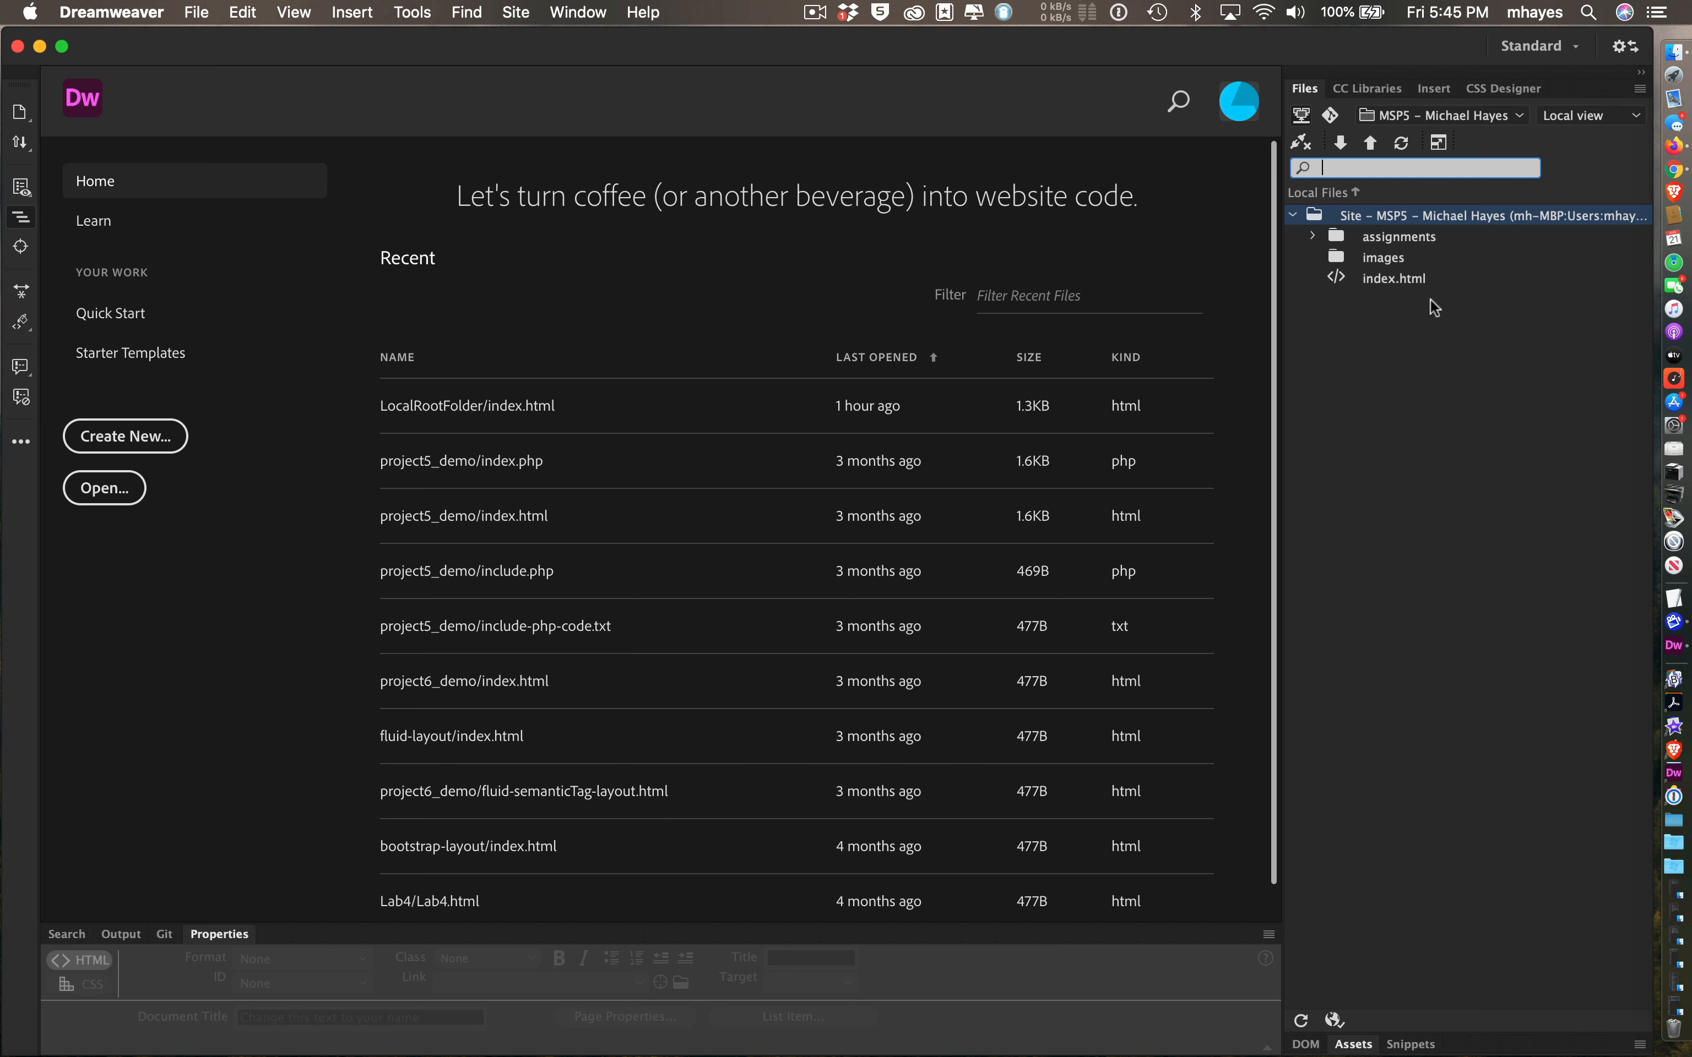
# - Open index.html from the Files panel to show its Class Projects page in Split view
pyautogui.click(1337, 277)
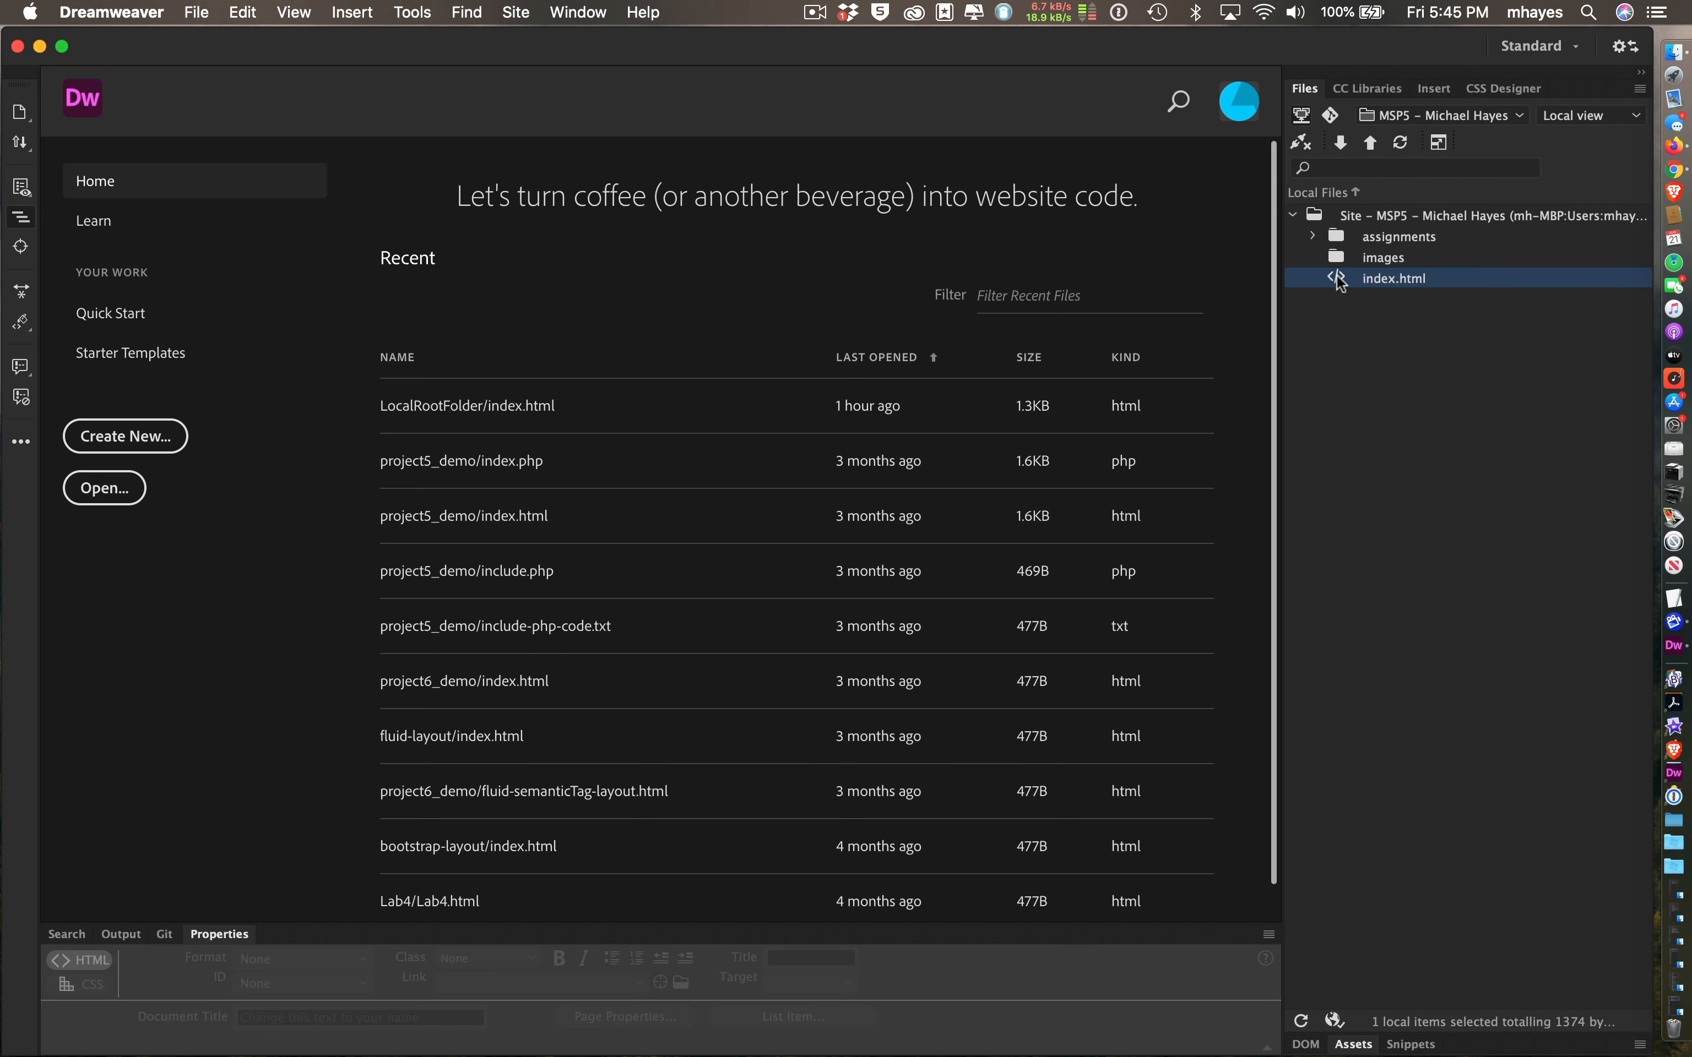
pyautogui.doubleClick(1336, 277)
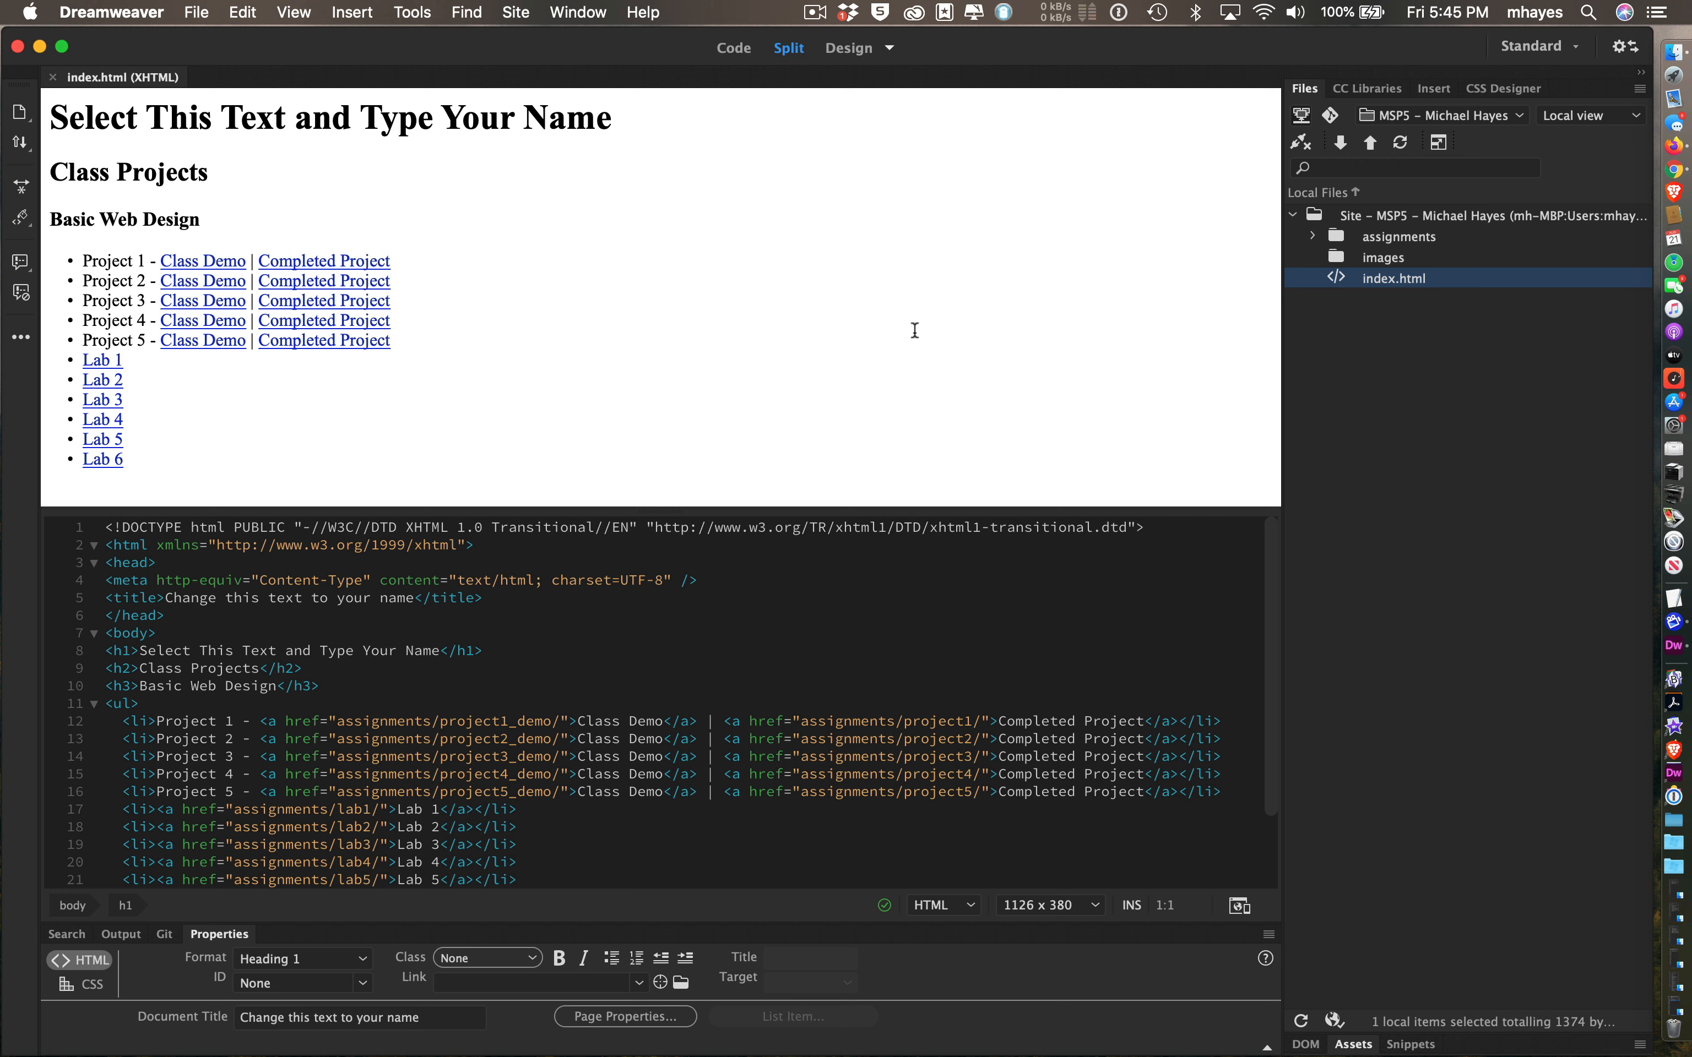
pyautogui.moveTo(253, 170); pyautogui.dragTo(351, 197)
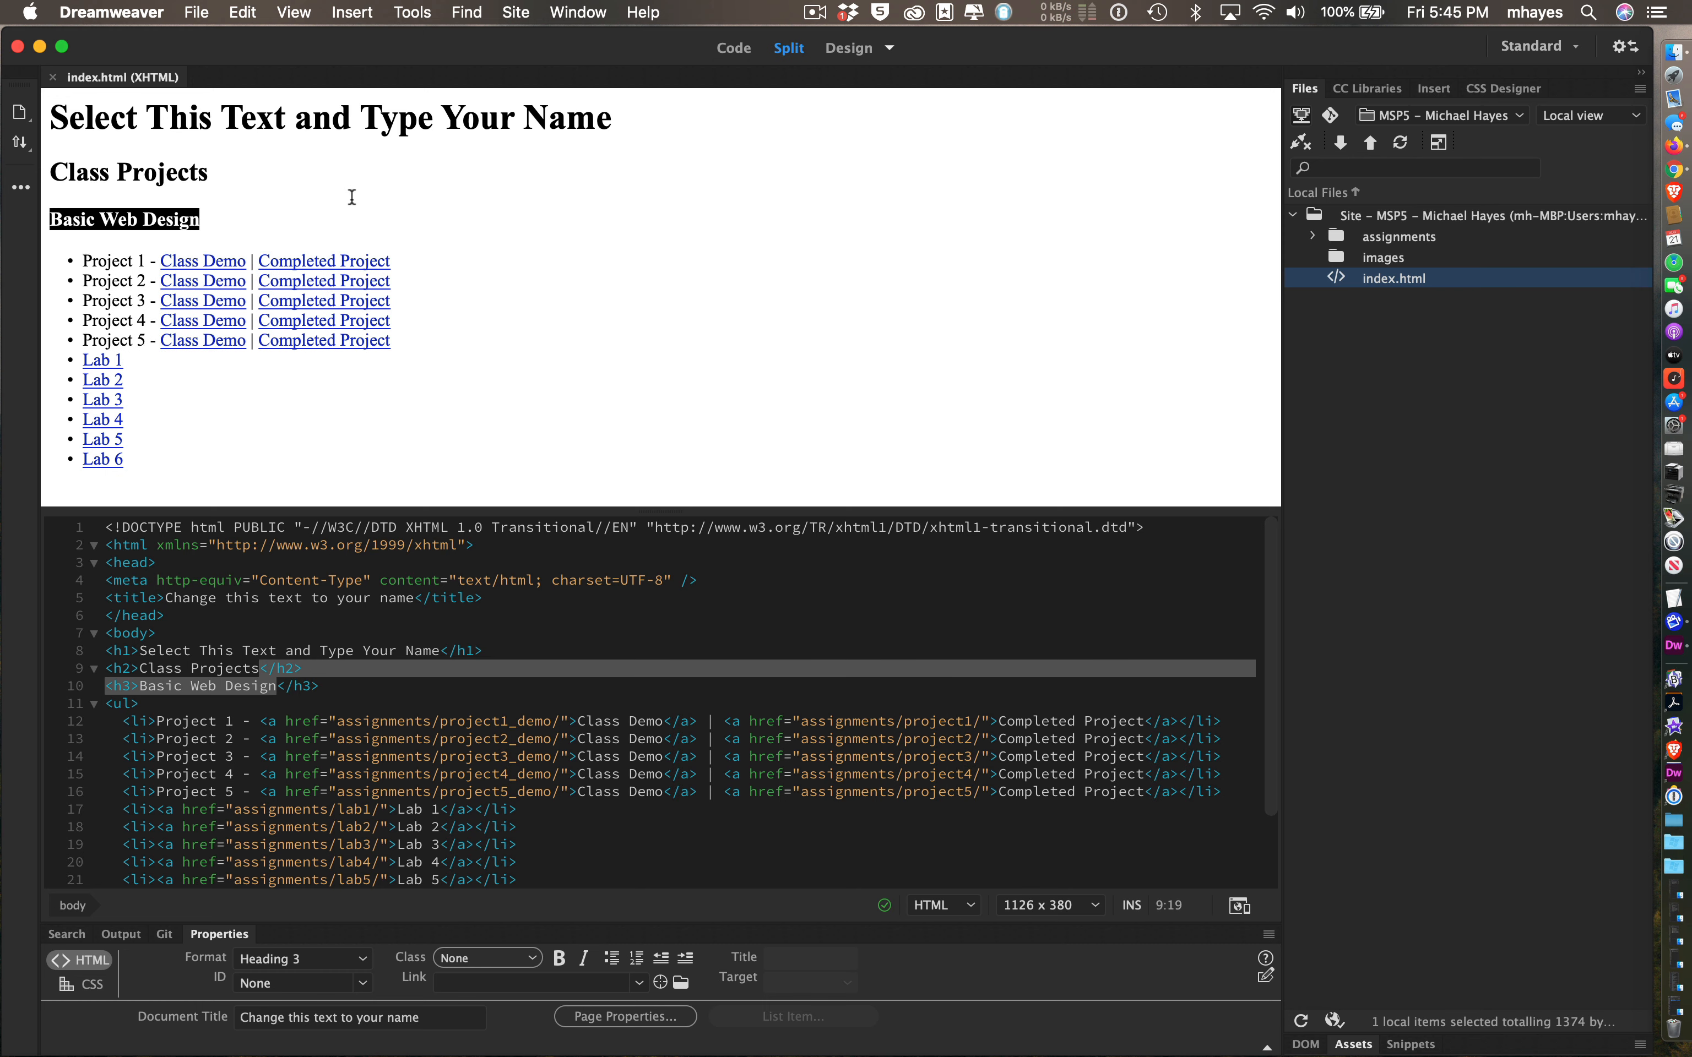
pyautogui.moveTo(319, 614); pyautogui.dragTo(525, 687)
pyautogui.click(524, 685)
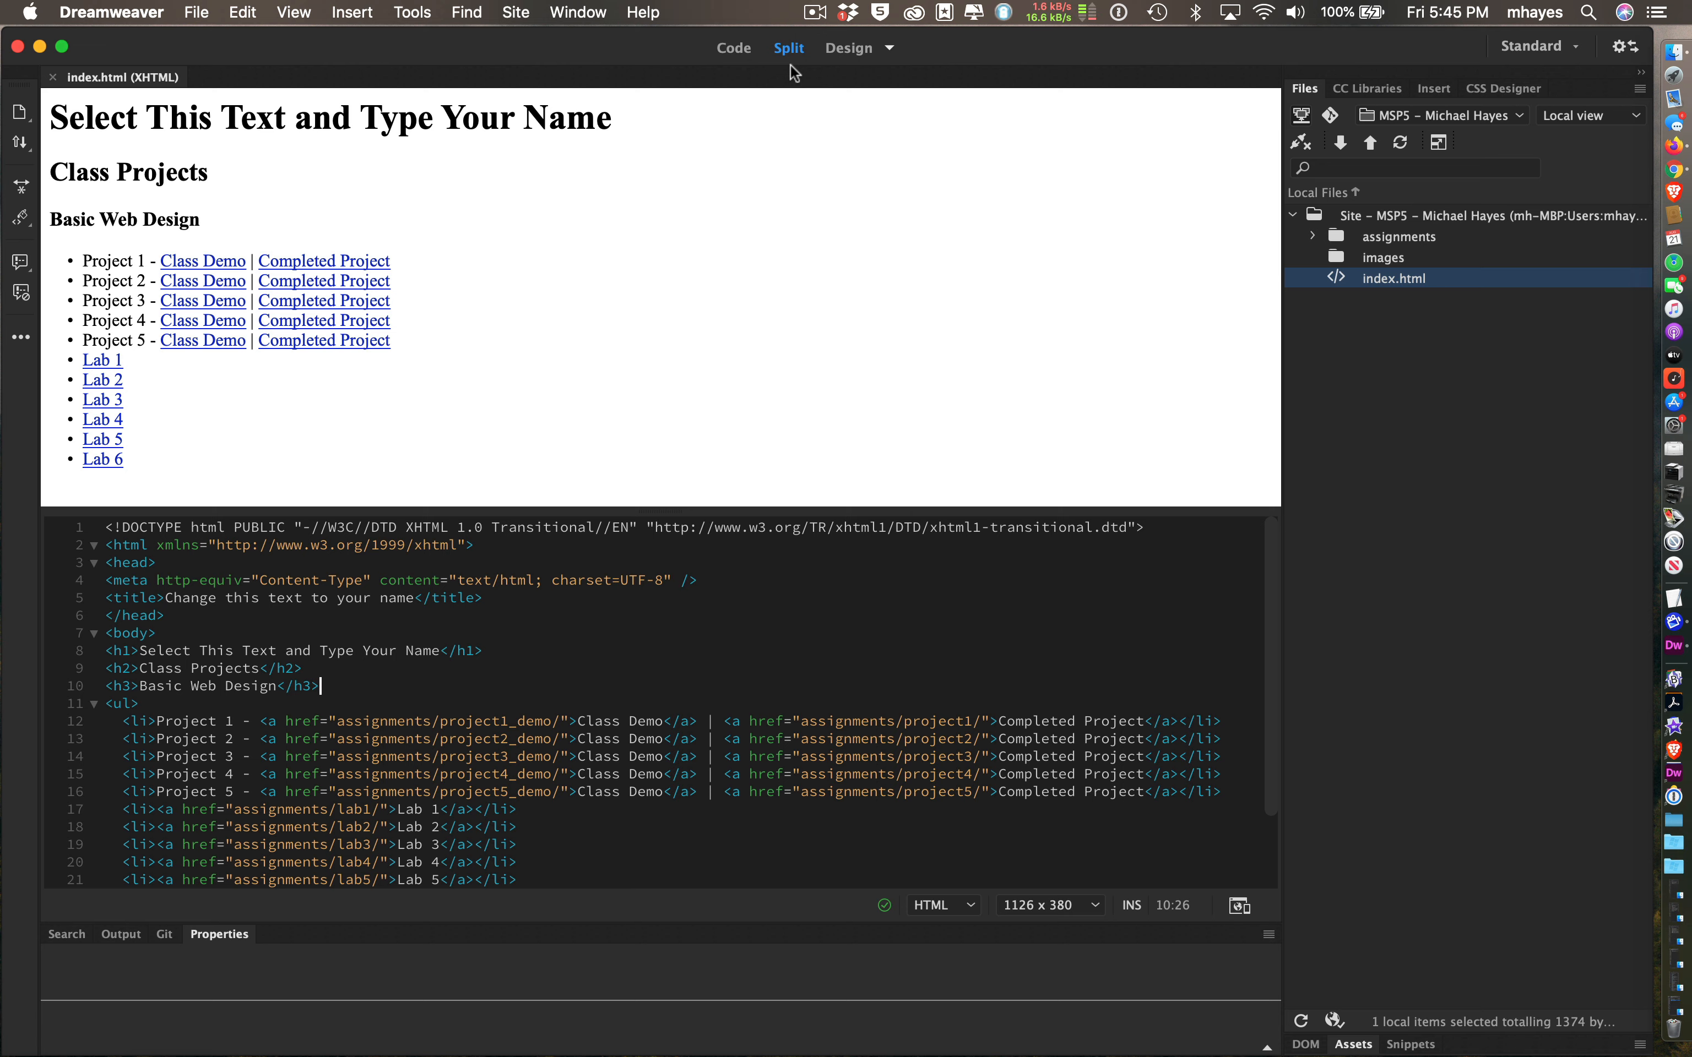
pyautogui.click(732, 46)
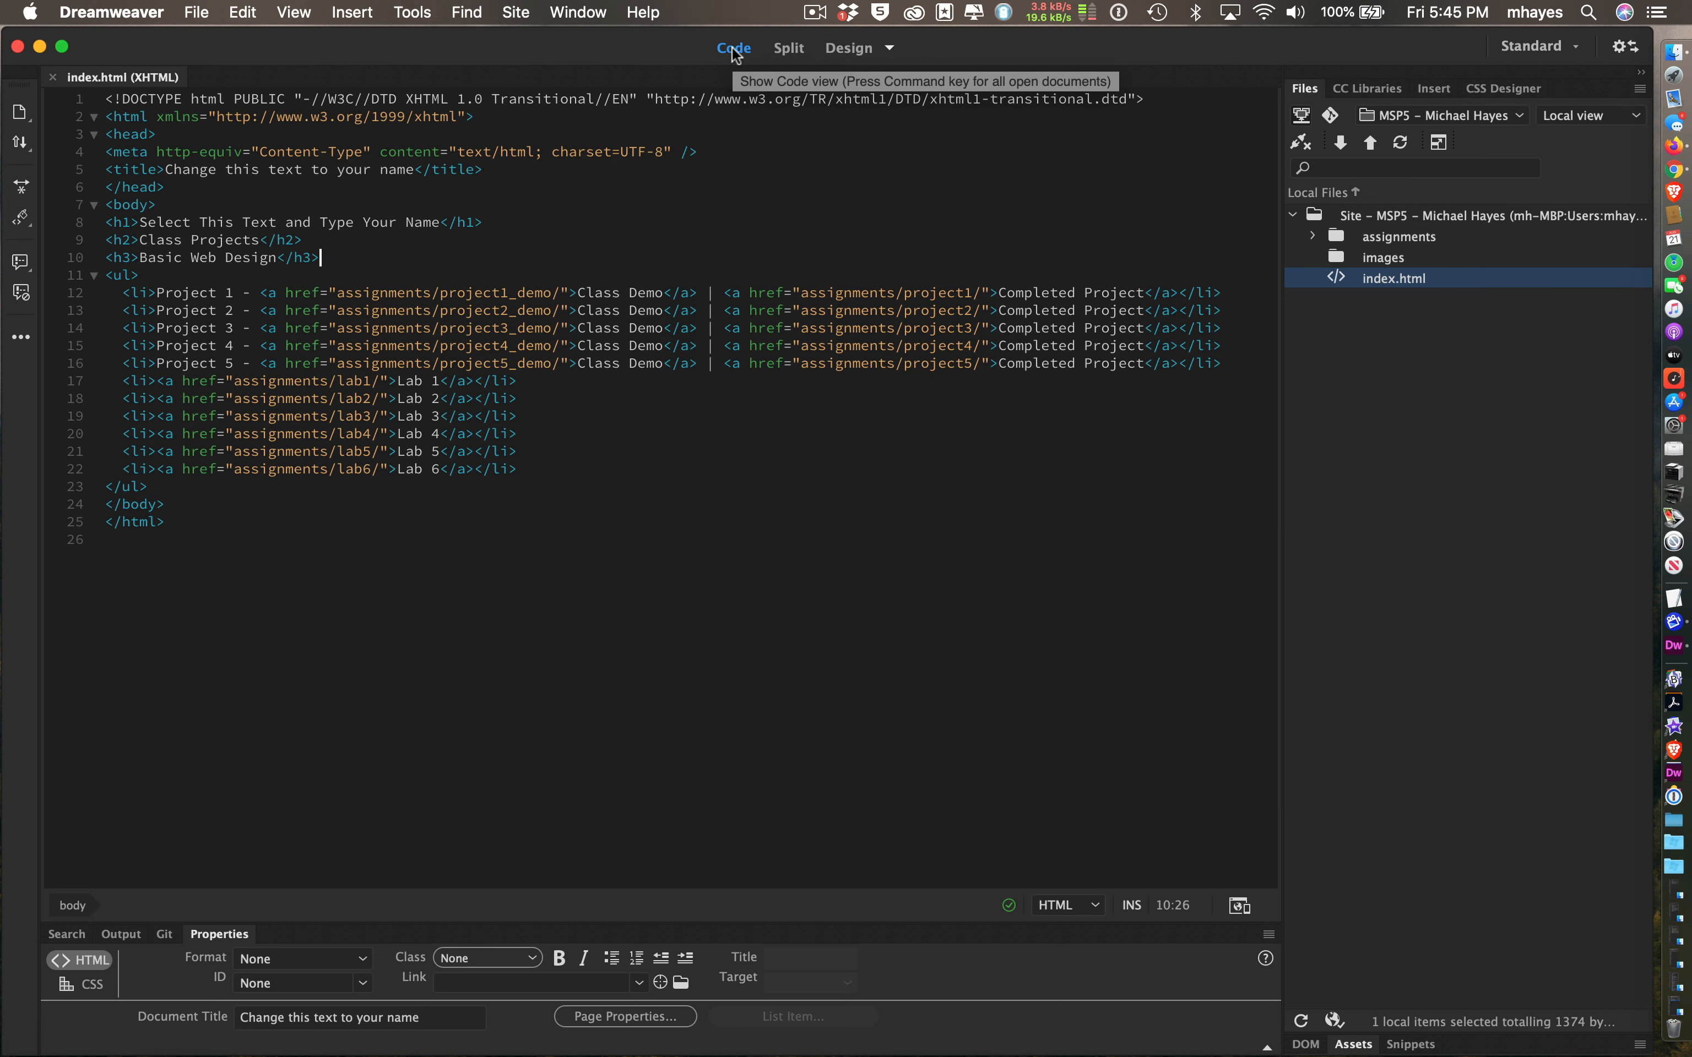
pyautogui.click(846, 47)
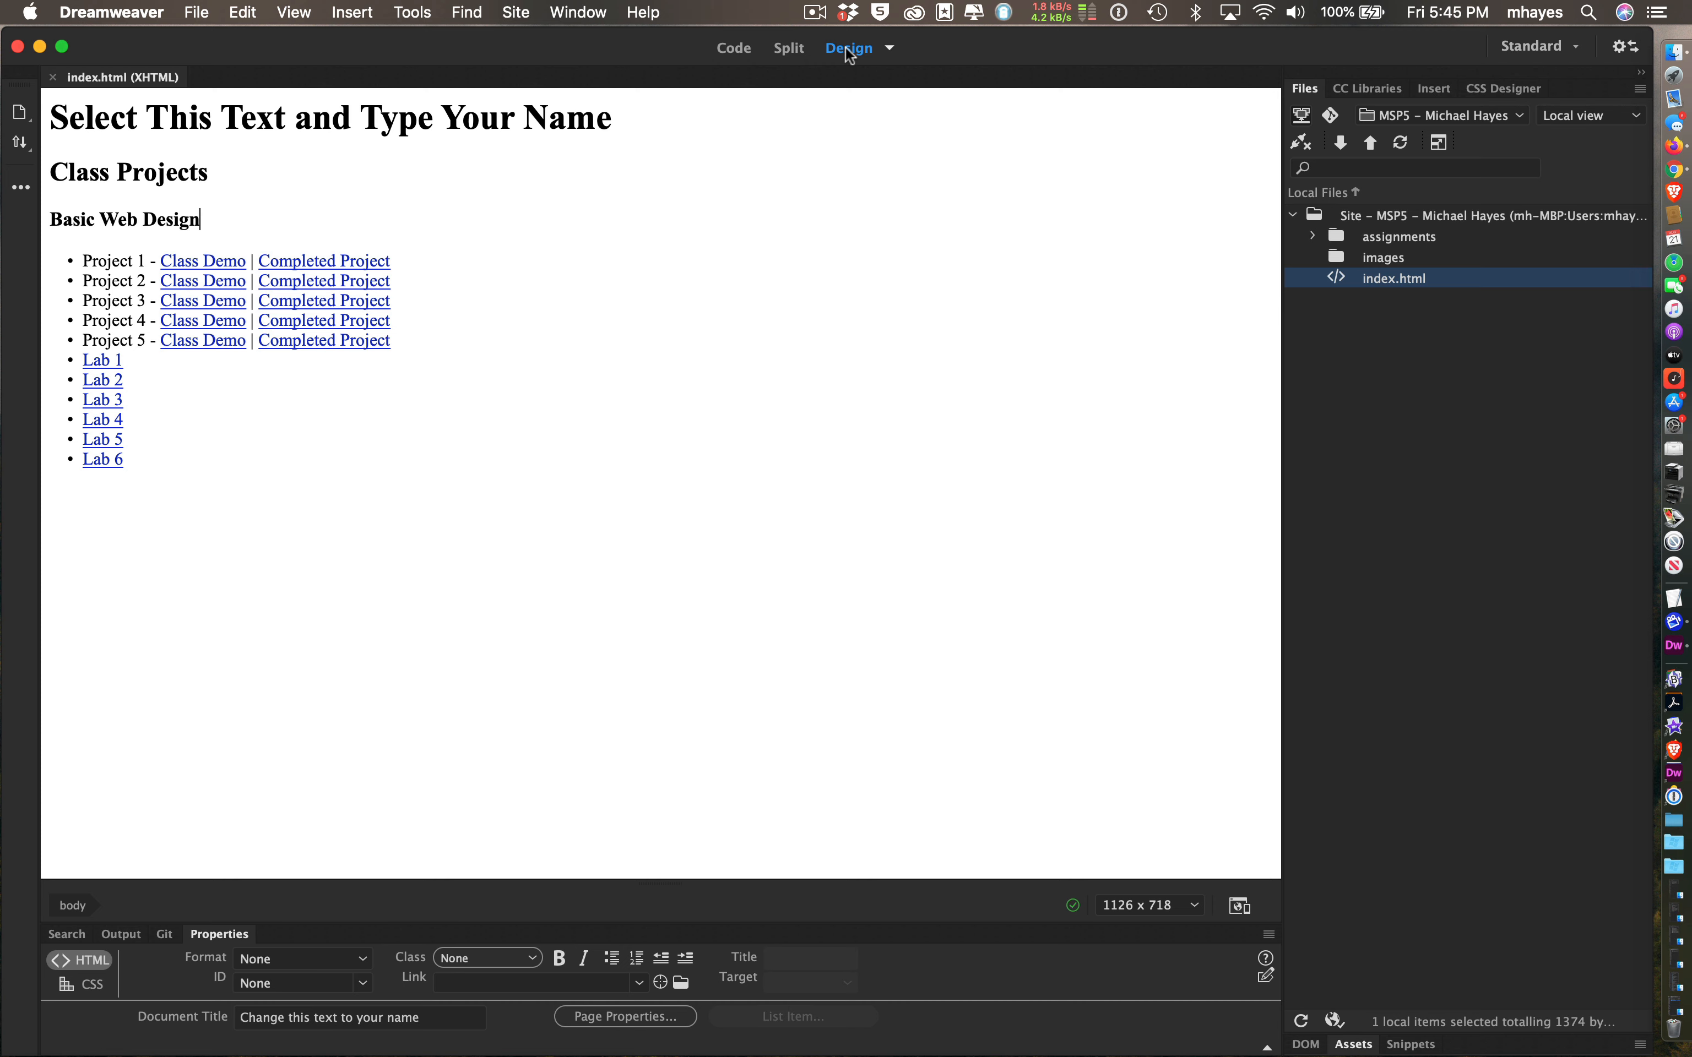
pyautogui.click(891, 47)
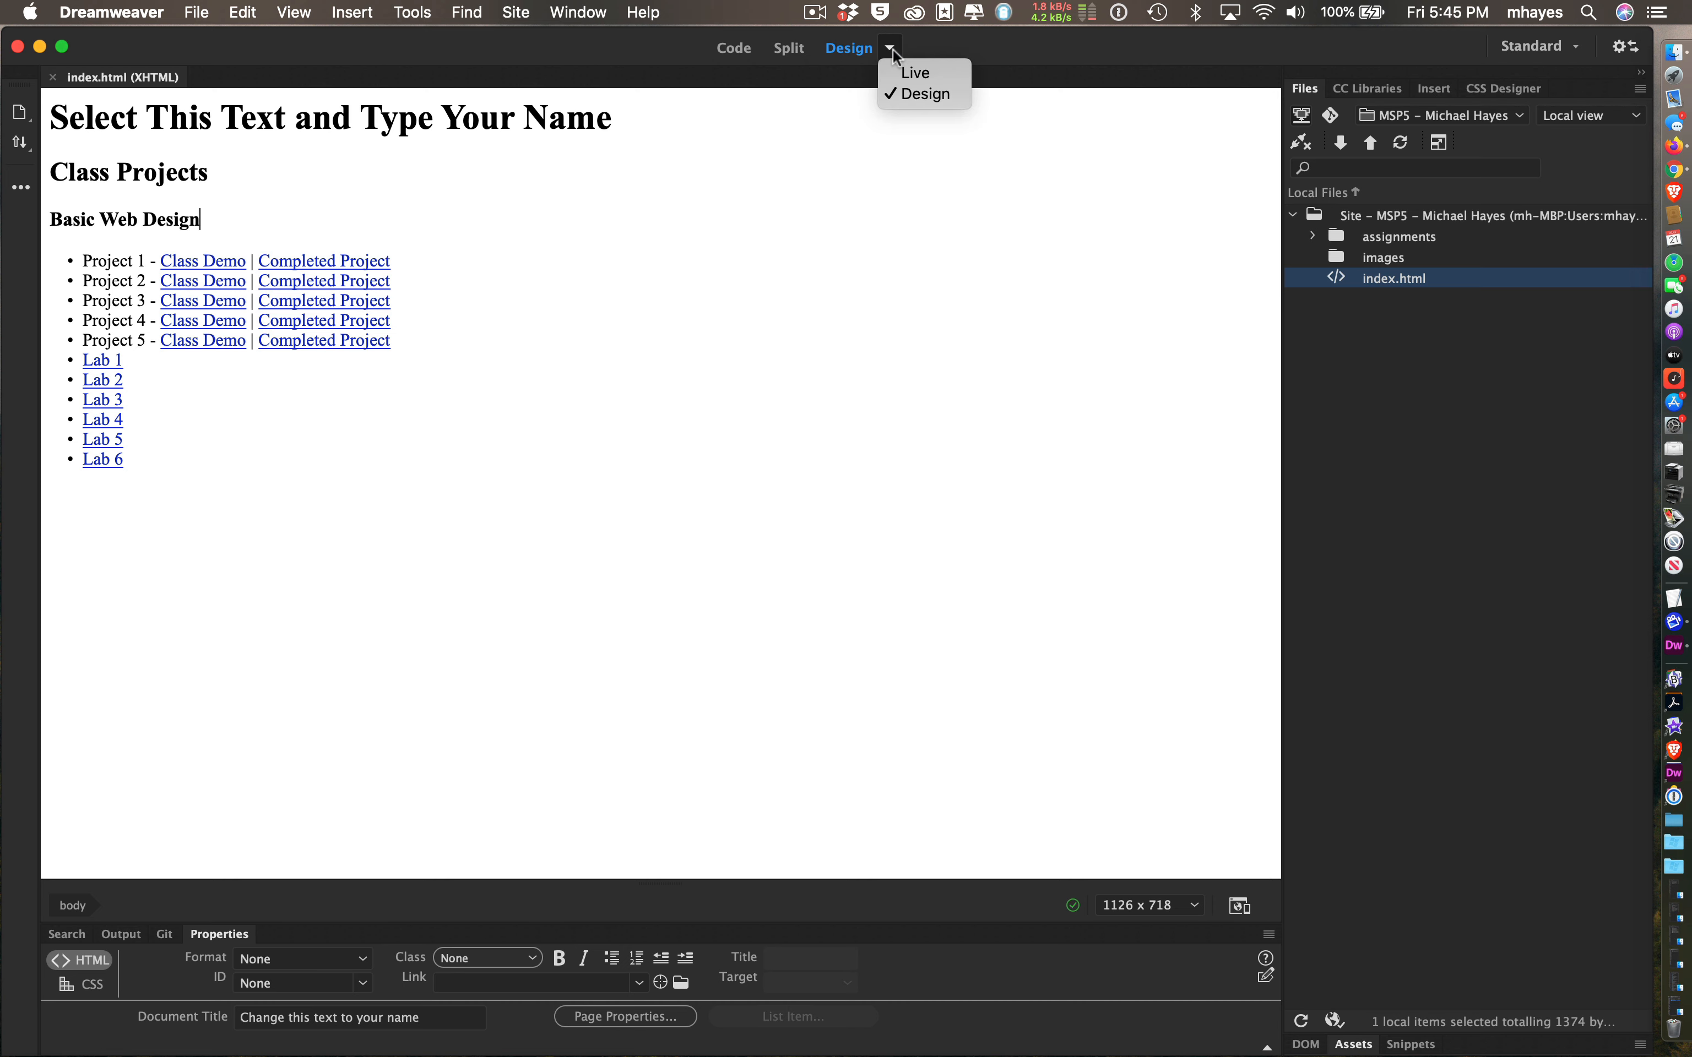
pyautogui.click(894, 68)
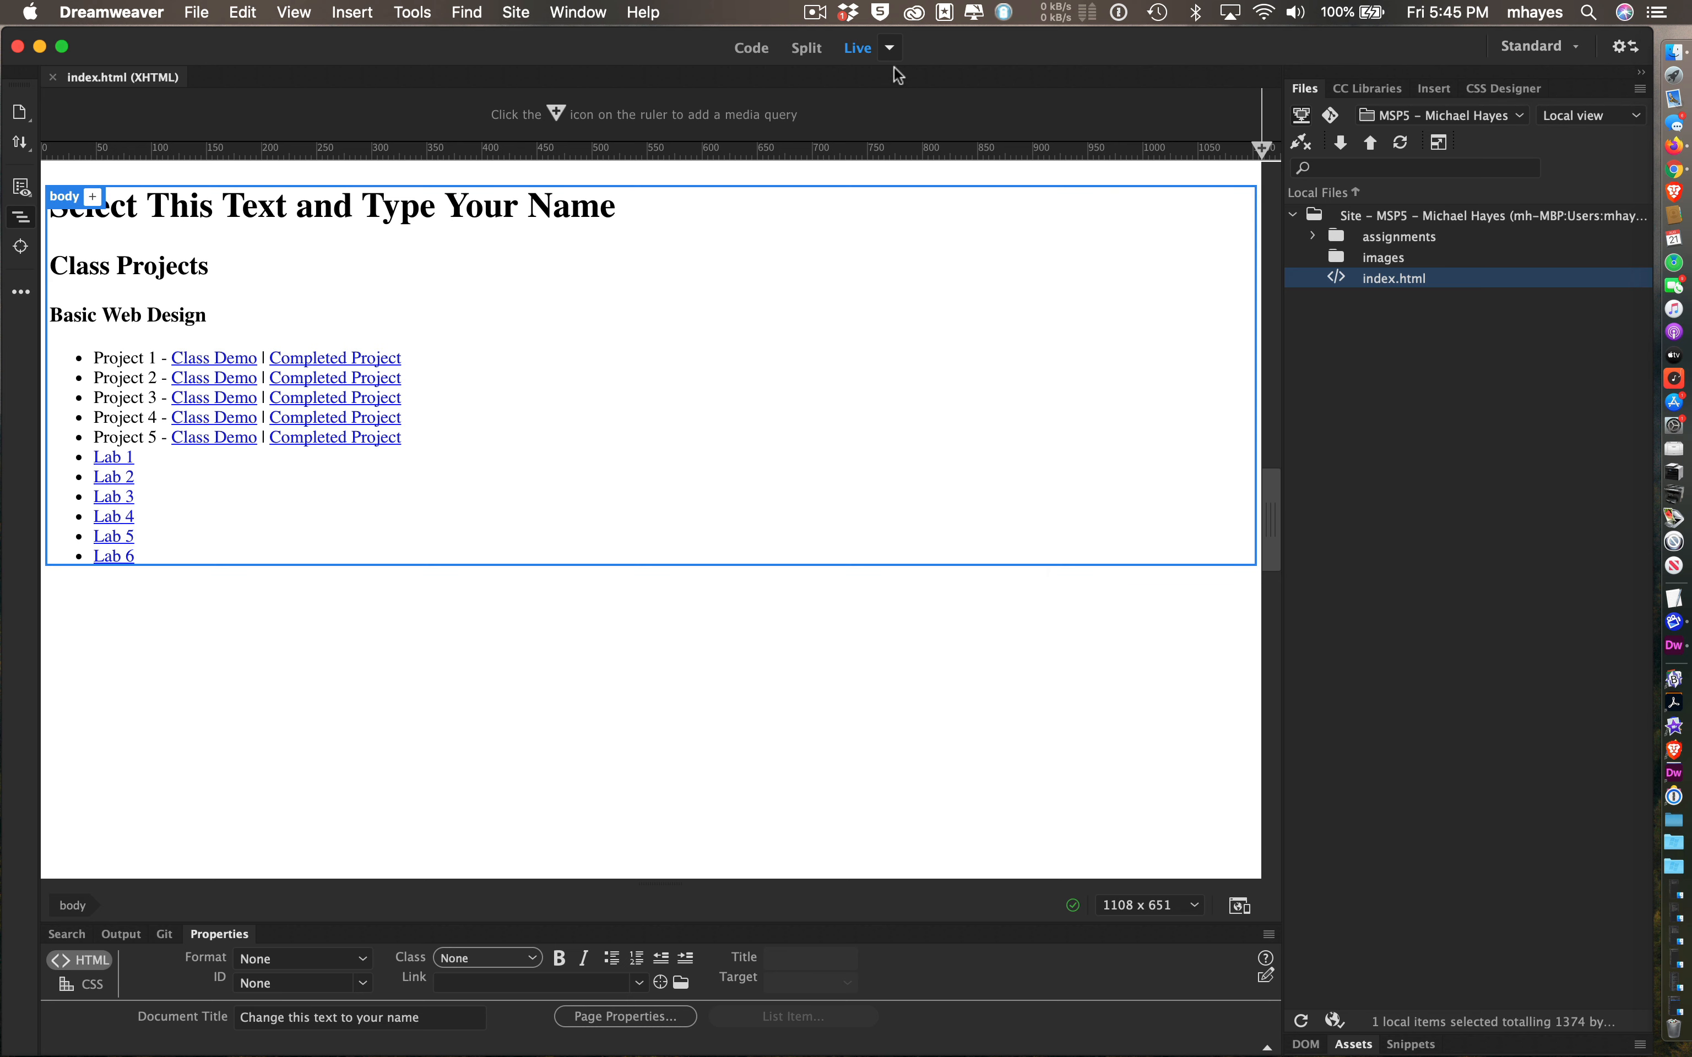
pyautogui.click(888, 49)
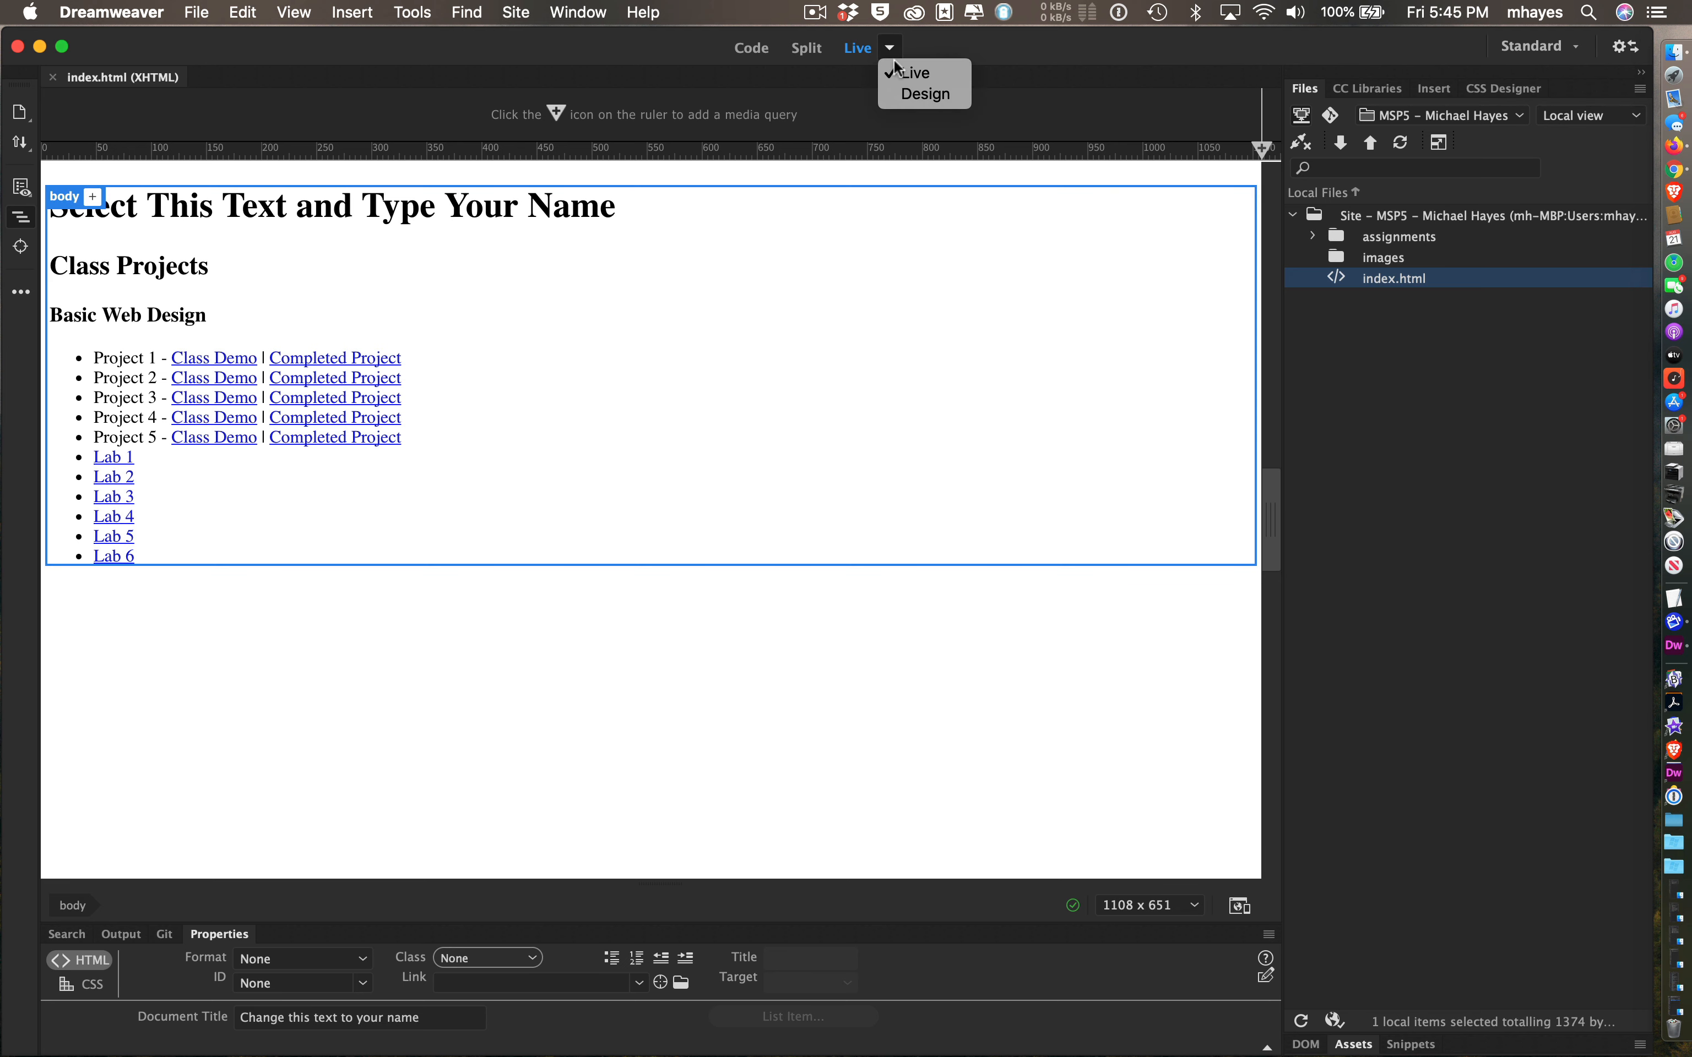
pyautogui.click(902, 93)
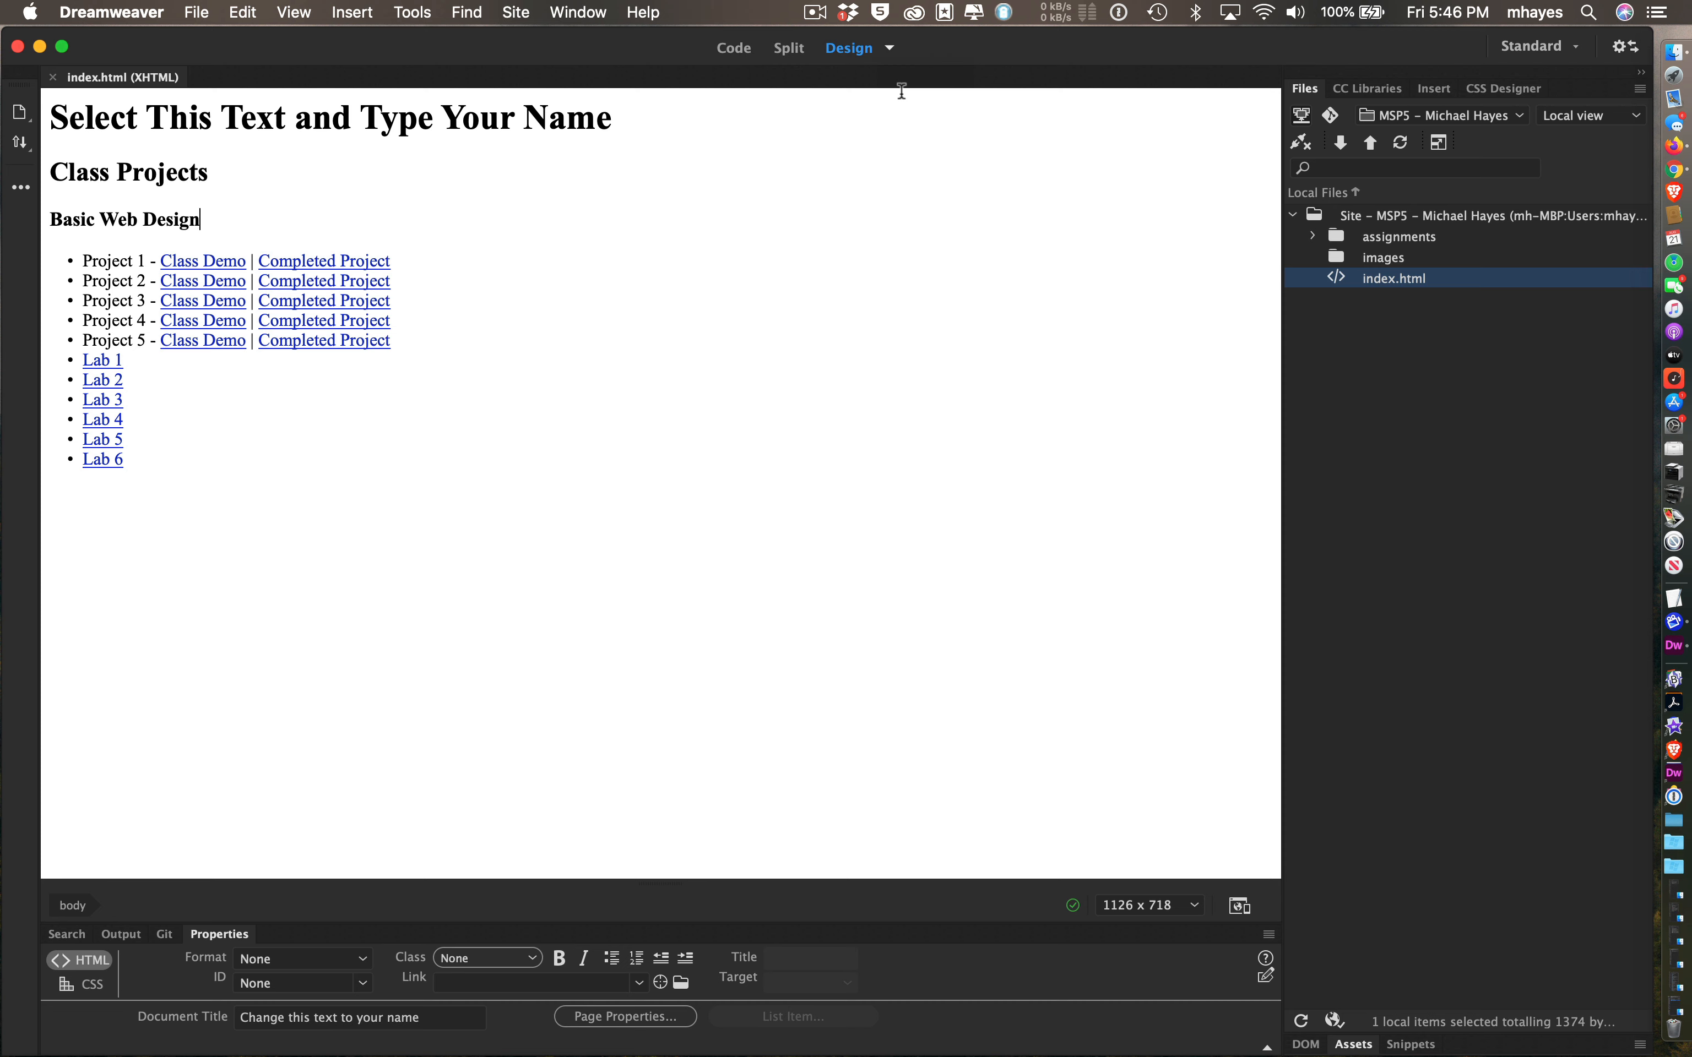
pyautogui.click(789, 47)
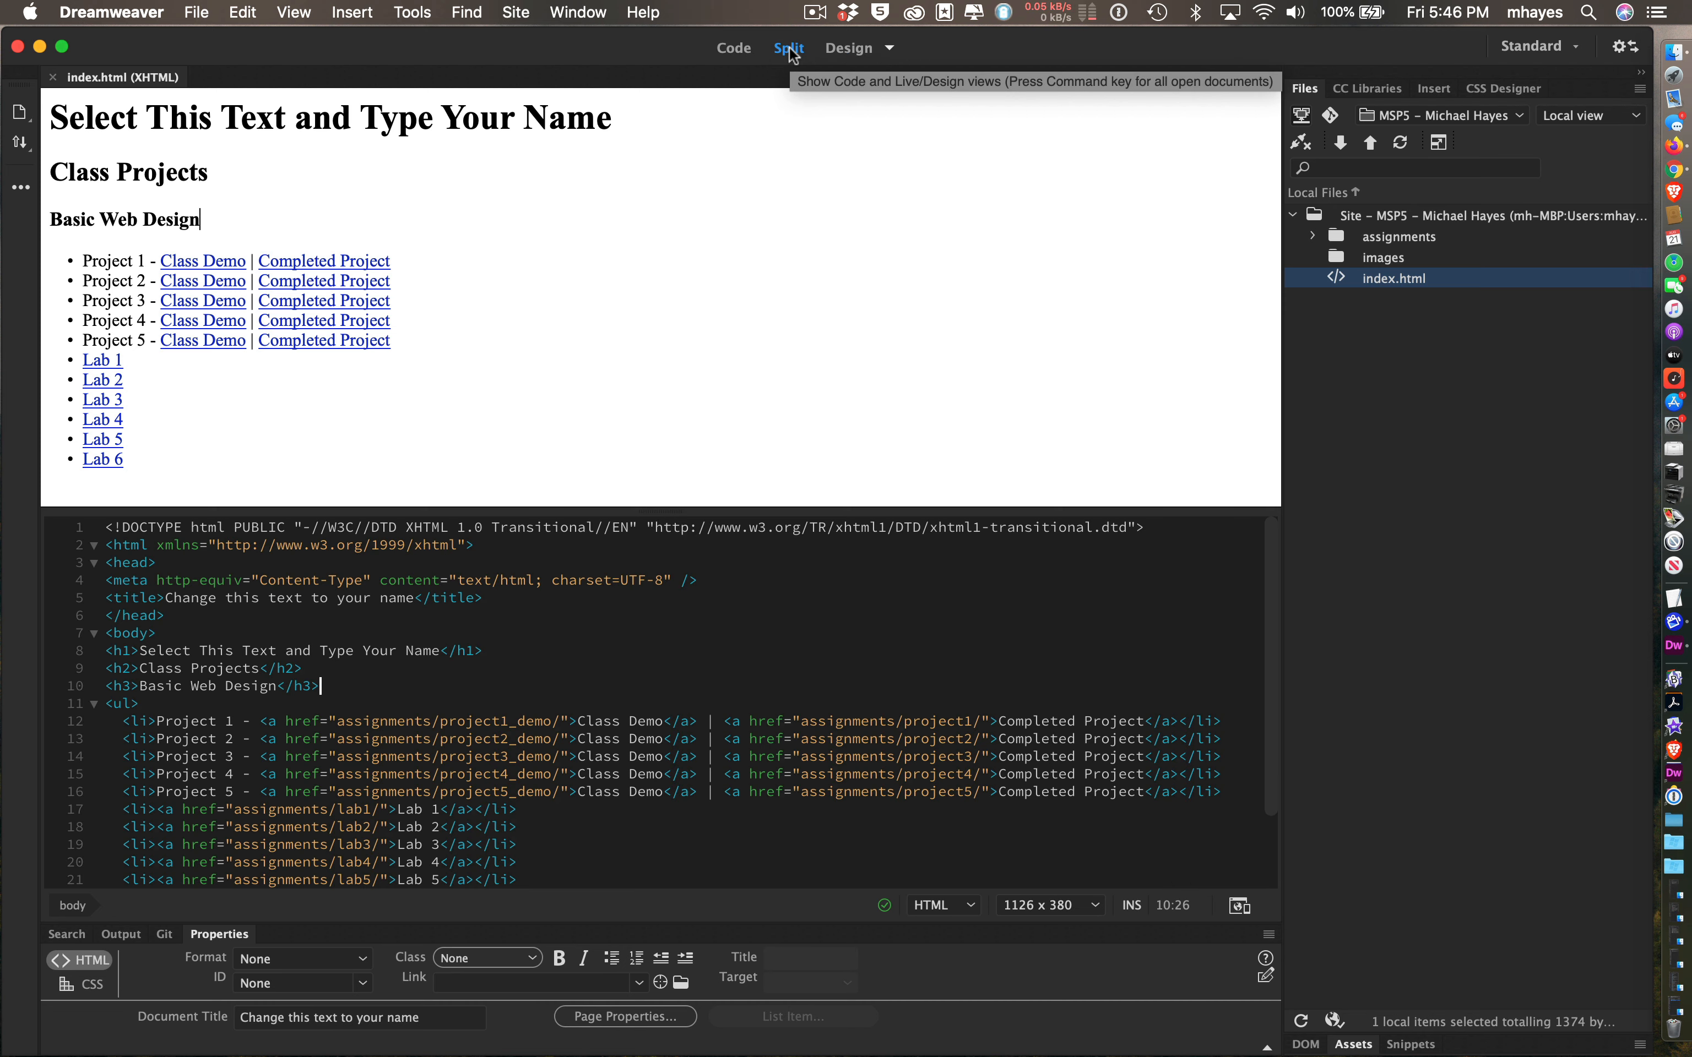
pyautogui.moveTo(725, 686); pyautogui.dragTo(737, 780)
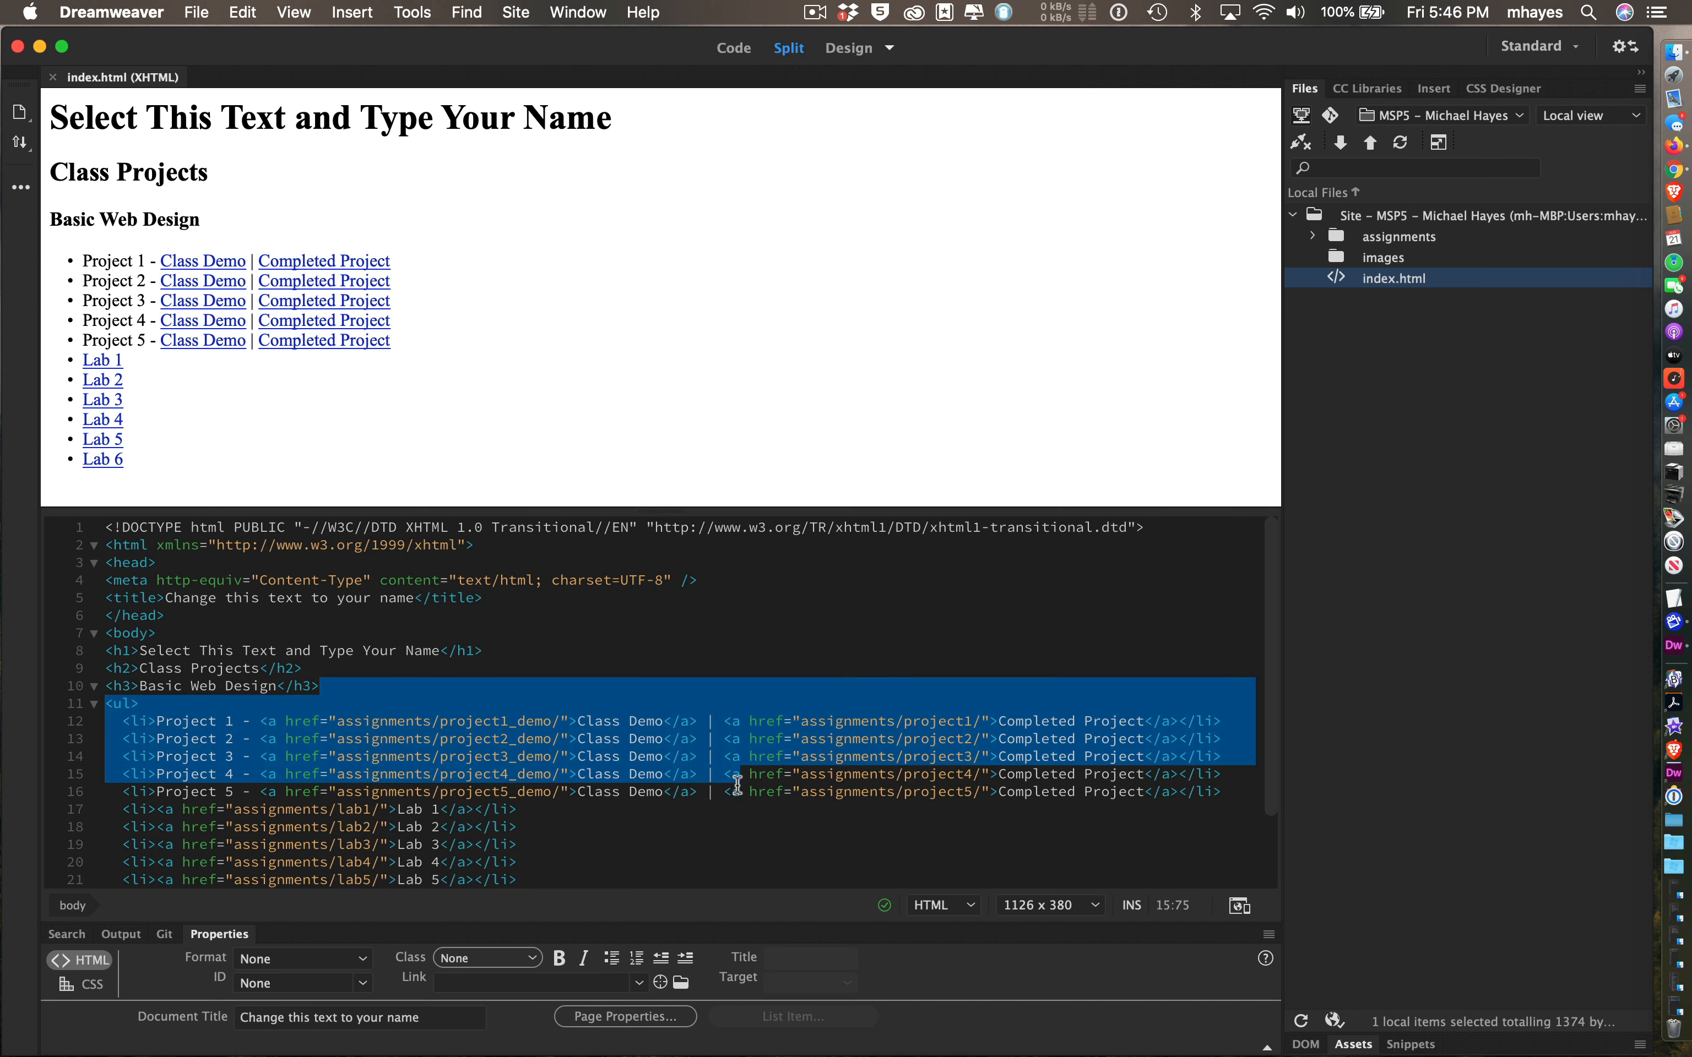
pyautogui.click(761, 652)
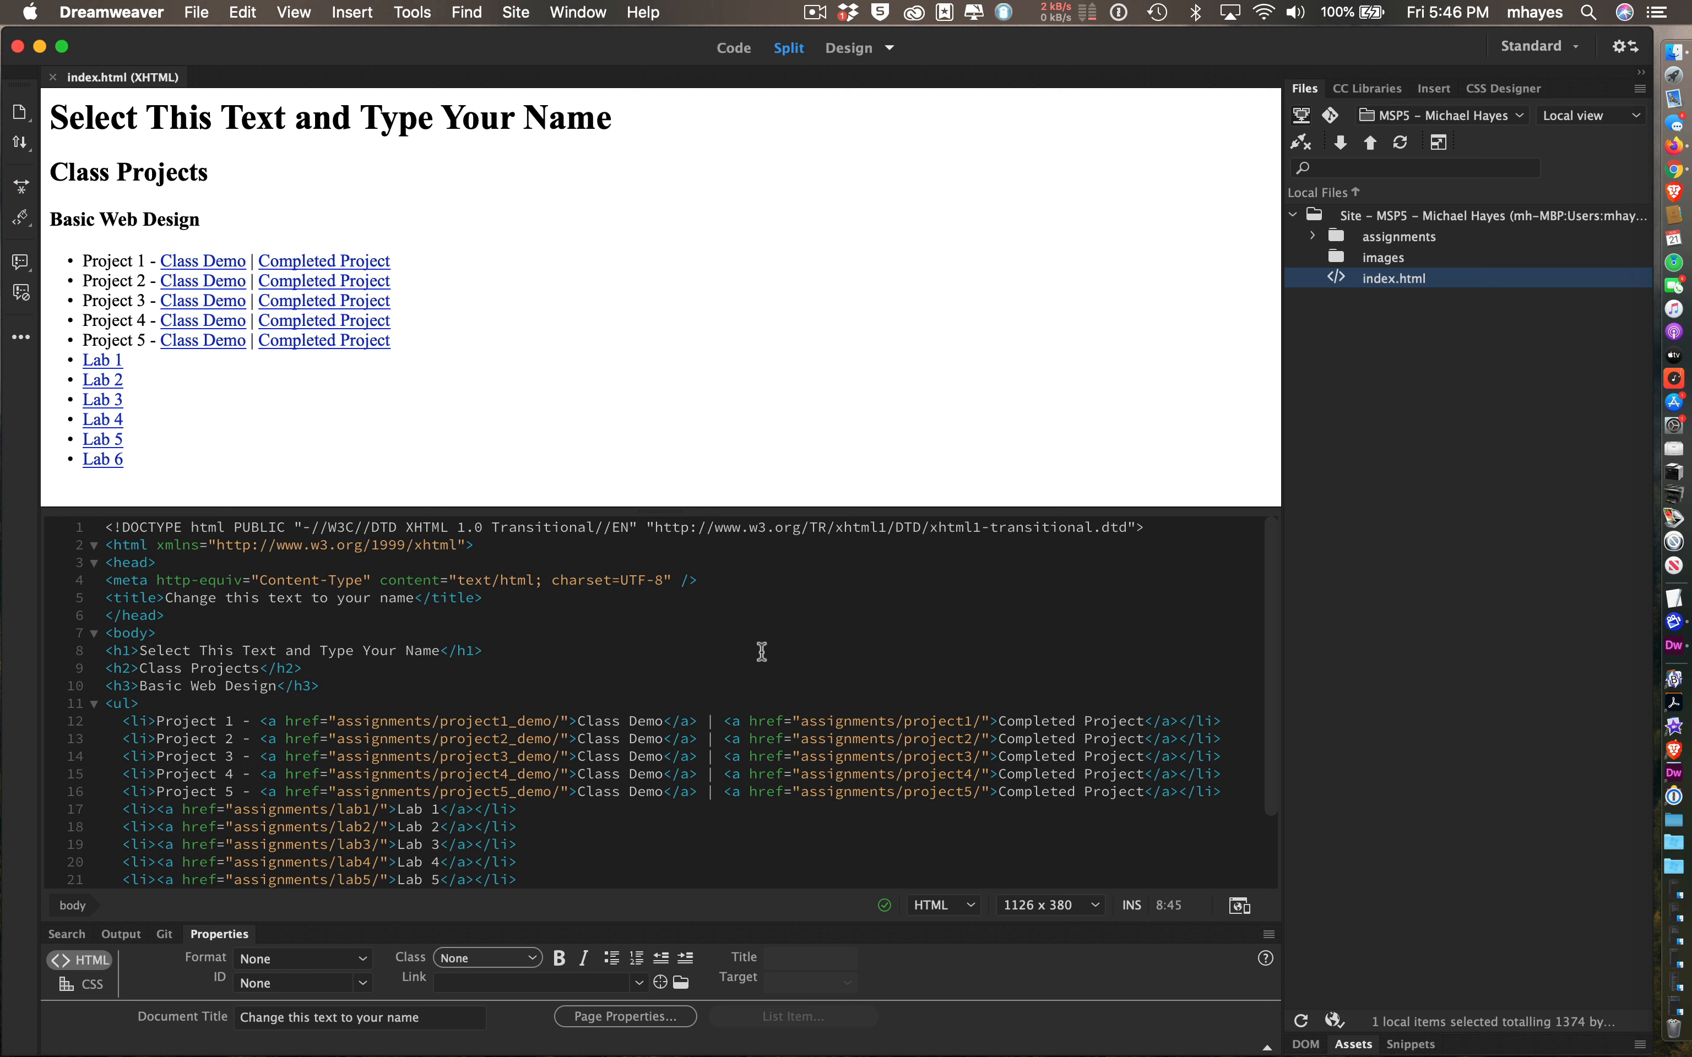